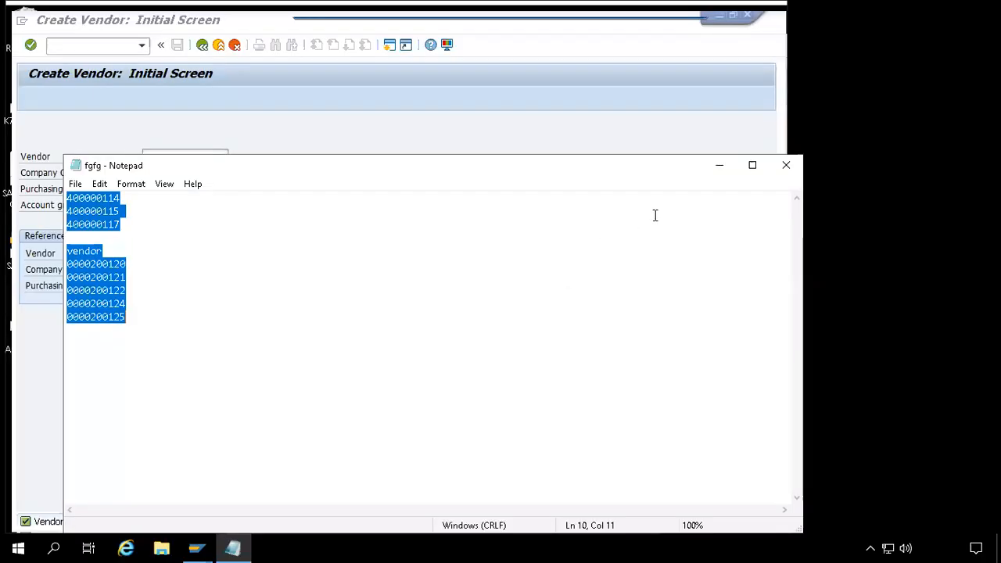
- Put away the Notepad vendor notes and SAP Logon, then maximize the Create Vendor window
{"action": "left_click", "coordinate": [724, 164]}
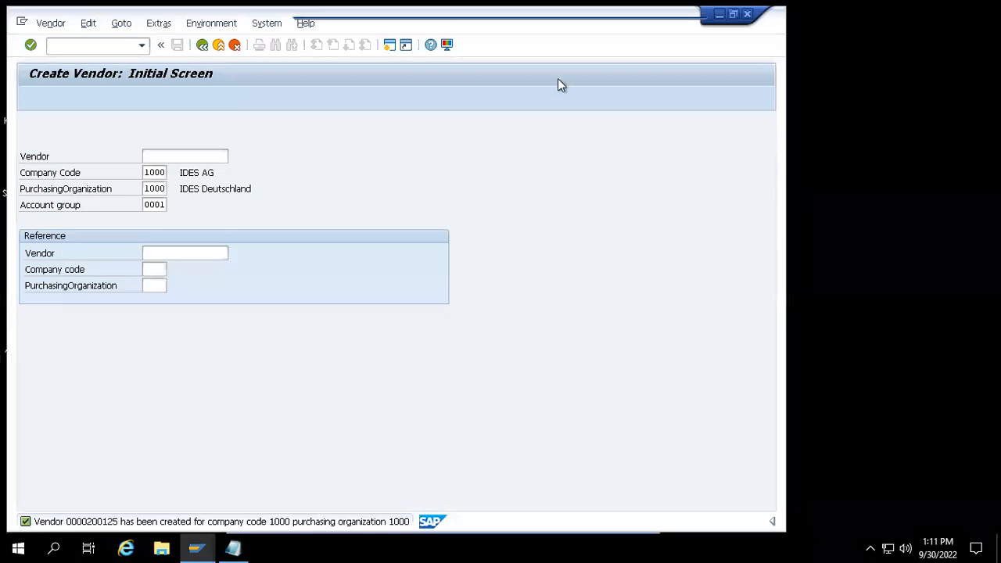
{"action": "left_click", "coordinate": [261, 38]}
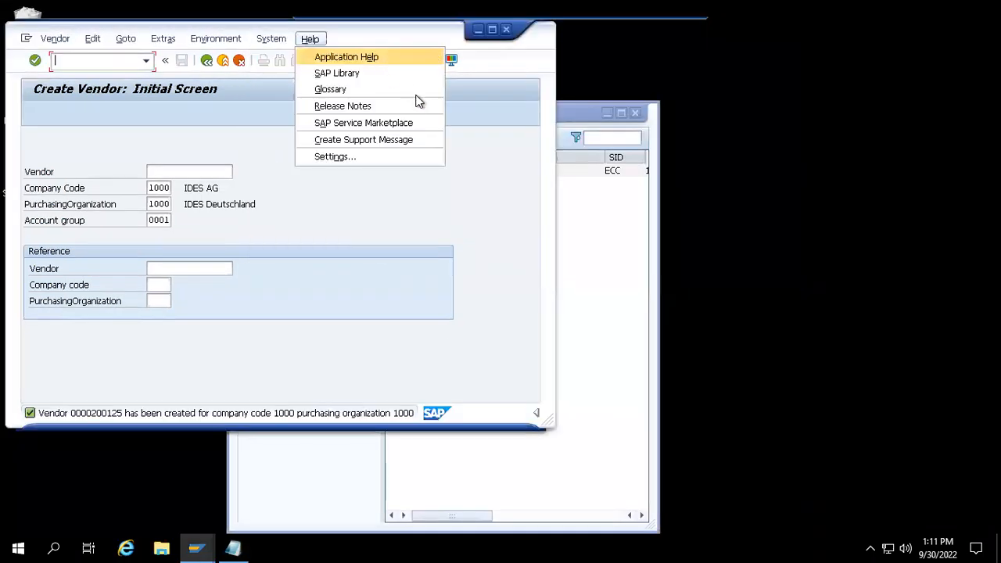
{"action": "left_click", "coordinate": [432, 195]}
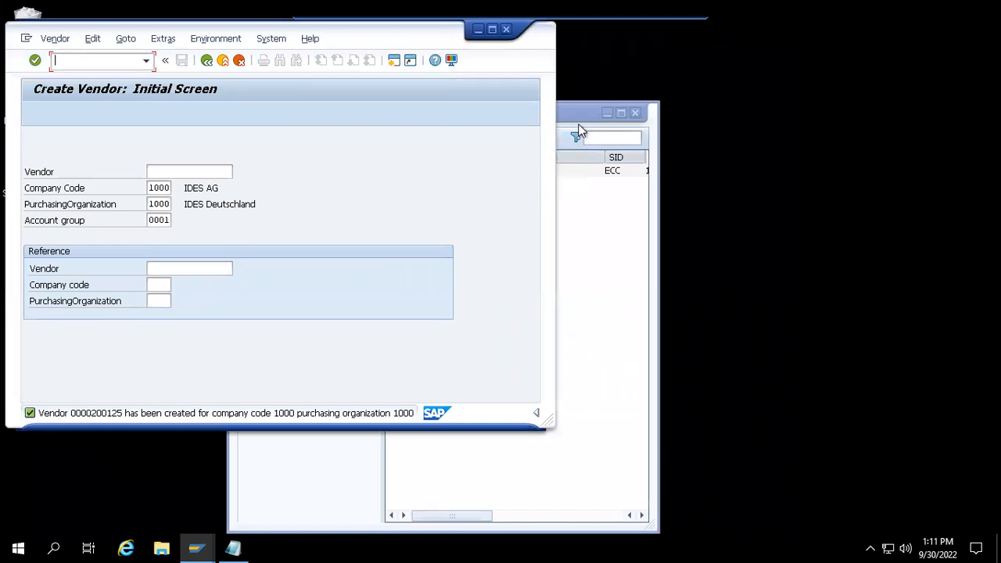
{"action": "left_click", "coordinate": [606, 113]}
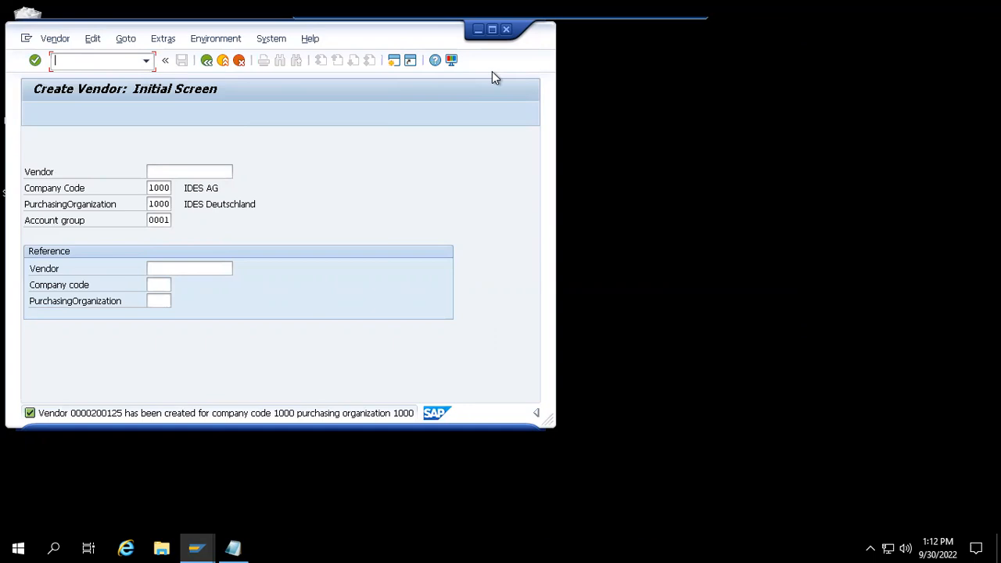
{"action": "left_click", "coordinate": [492, 31]}
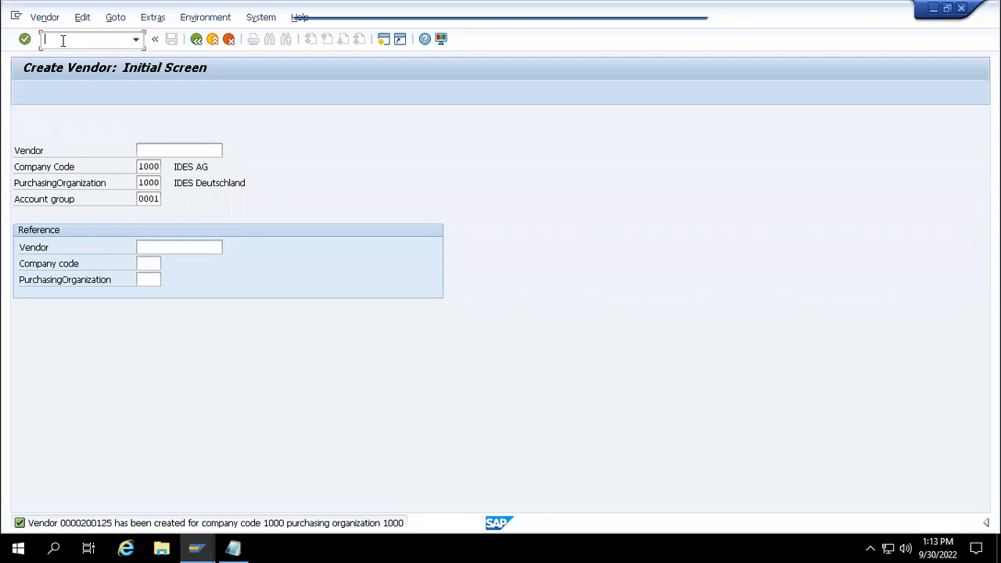
- Run transaction /nspro to reach Customizing: Execute Project
{"action": "type", "text": "/nspro"}
{"action": "key", "text": "Return"}
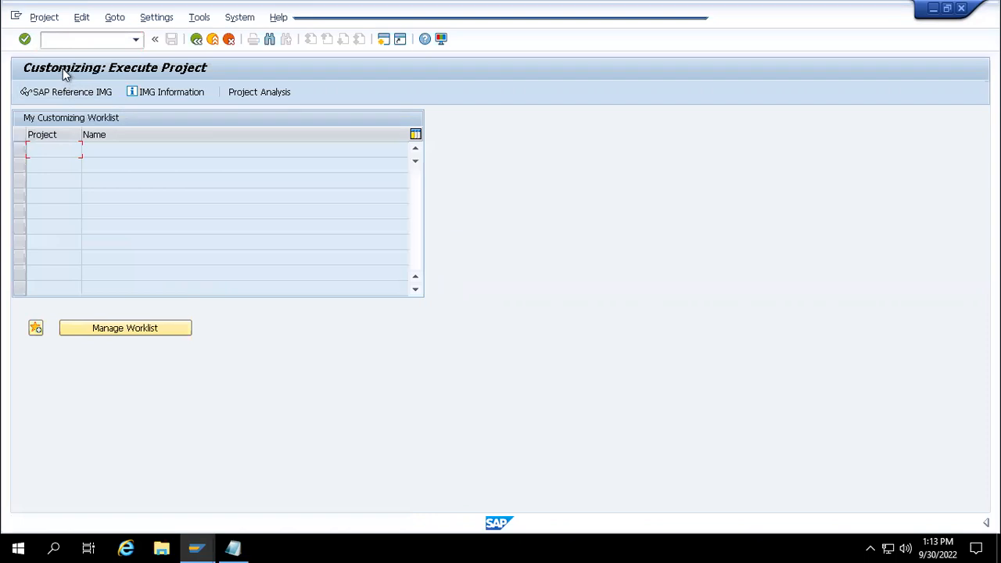
- Return to Easy Access with /n, reopen the customizing project screen, and display the SAP Reference IMG
{"action": "left_click", "coordinate": [58, 46]}
{"action": "type", "text": "/n"}
{"action": "key", "text": "Return"}
{"action": "type", "text": "splo"}
{"action": "key", "text": "Return"}
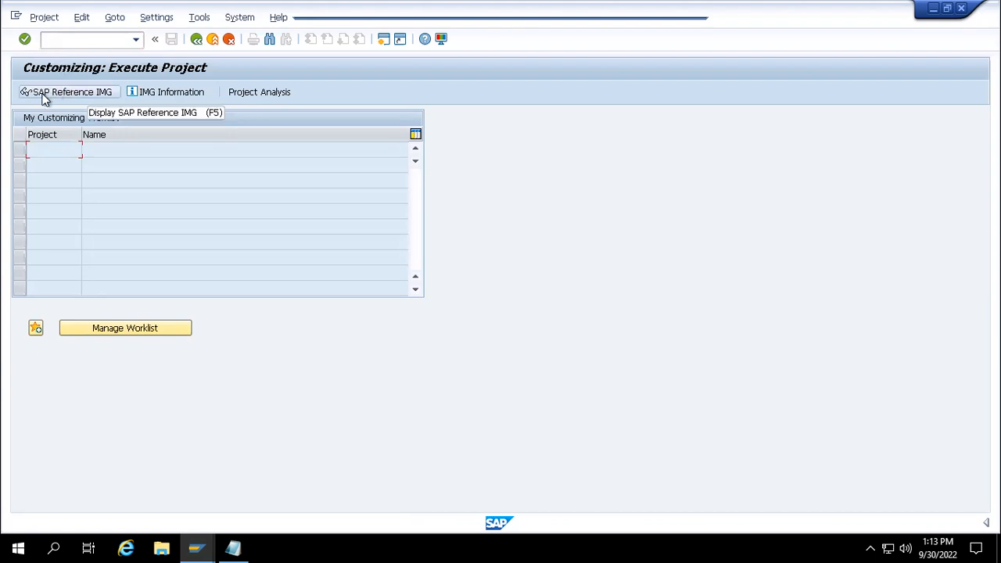
{"action": "left_click", "coordinate": [90, 97]}
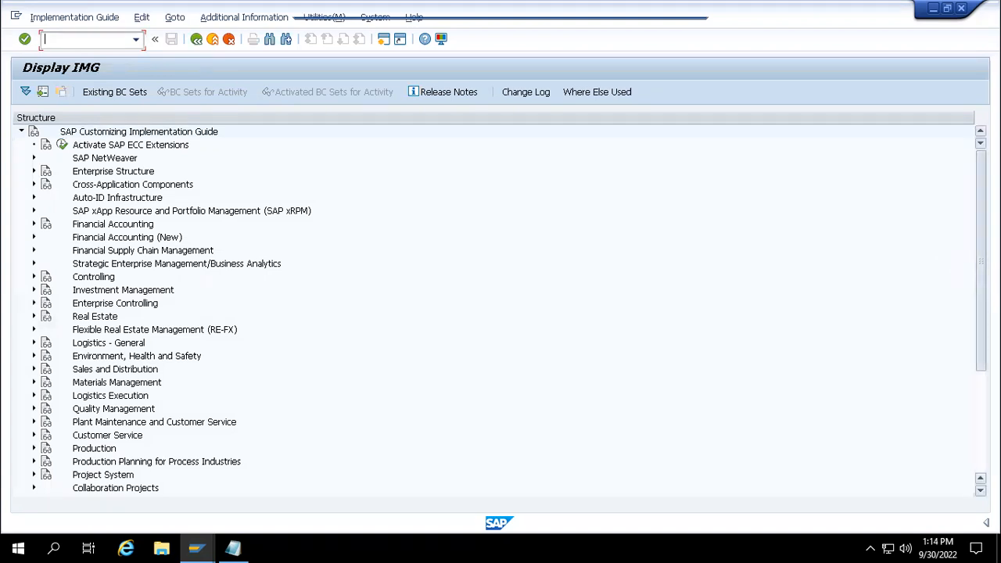
- Expand Logistics - General > Business Partner > Vendors > Control and run Define Number Ranges for Vendor Master Records
{"action": "scroll", "coordinate": [328, 424], "scroll_direction": "down", "scroll_amount": 2}
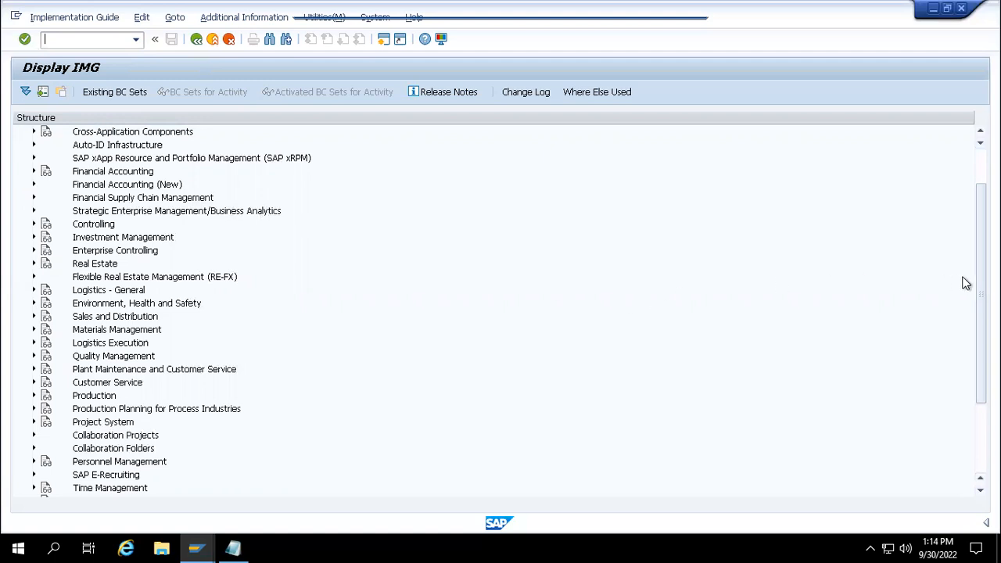
{"action": "scroll", "coordinate": [969, 283], "scroll_direction": "up", "scroll_amount": 1}
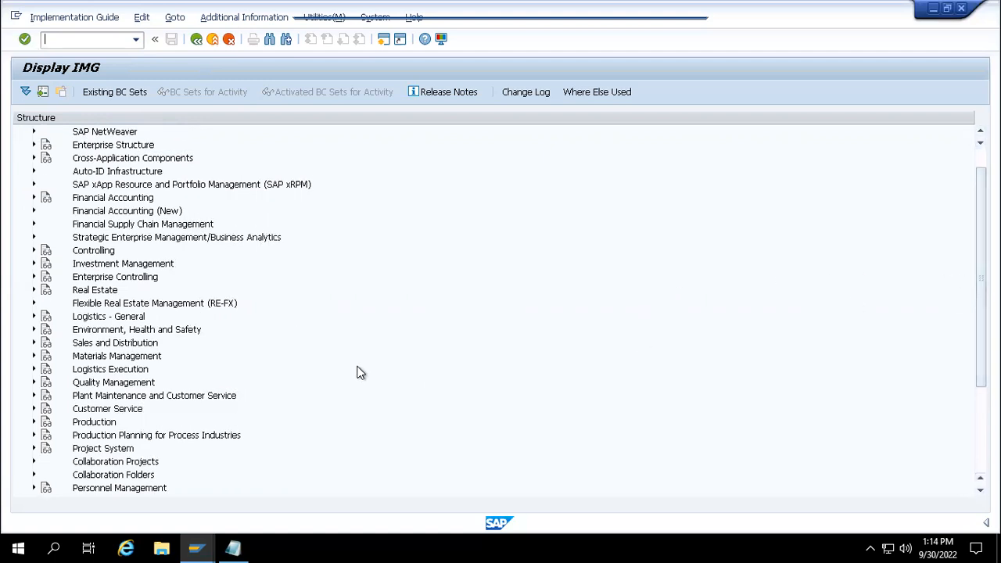
{"action": "left_click", "coordinate": [33, 318]}
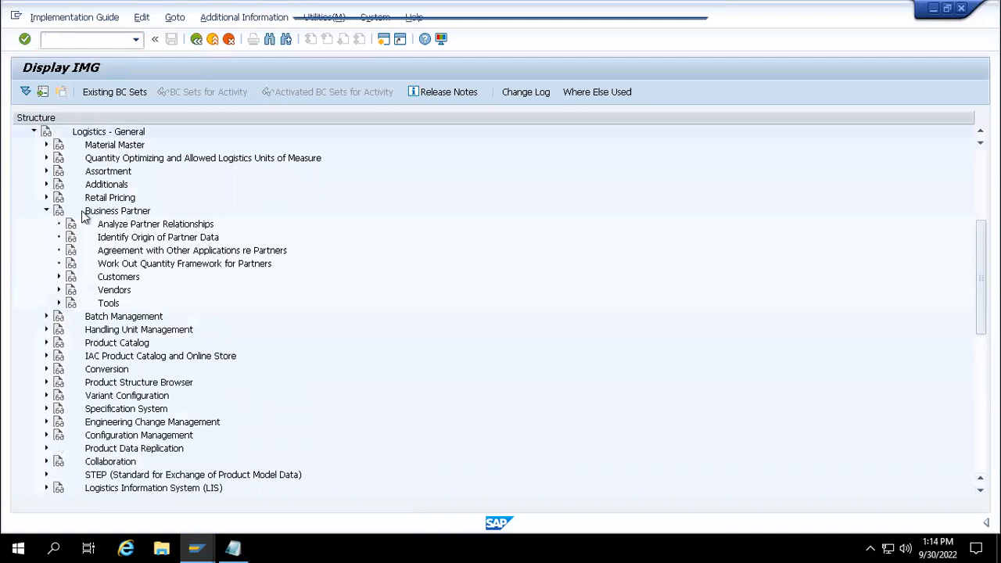
{"action": "left_click", "coordinate": [58, 290]}
{"action": "left_click", "coordinate": [71, 304]}
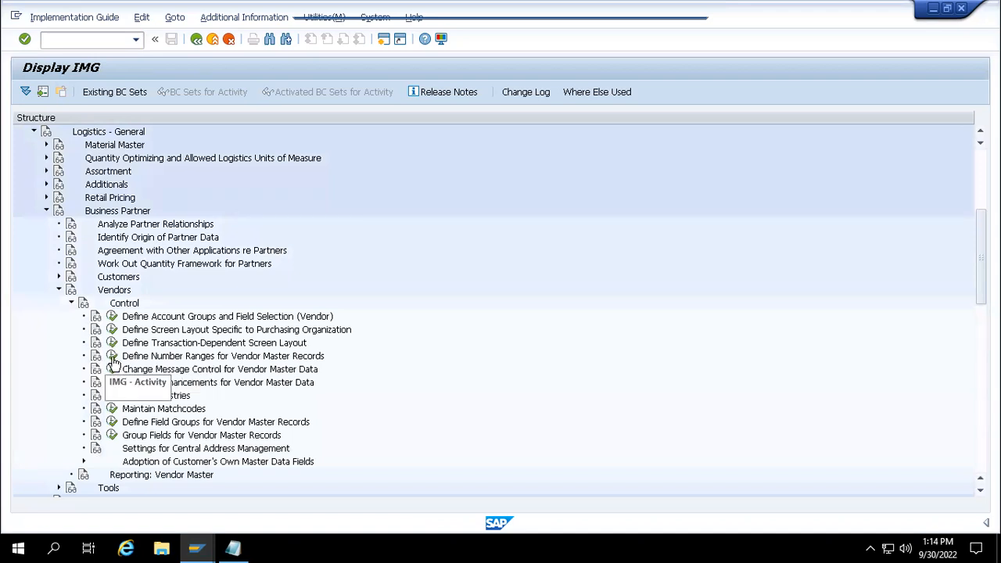
{"action": "left_click", "coordinate": [112, 356]}
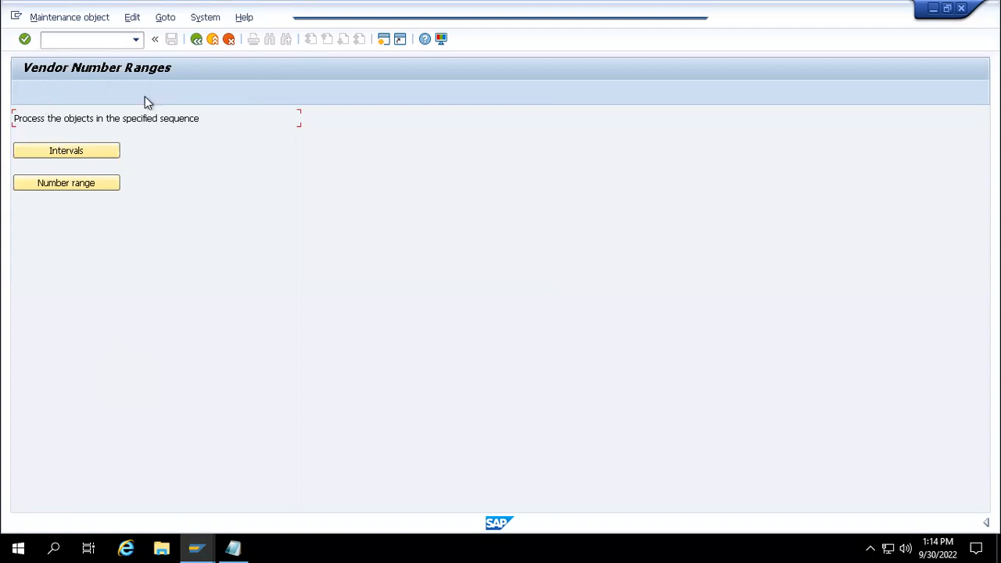
- Enter /oxk to open vendor creation in a new session, then dismiss the session-ended message
{"action": "left_click", "coordinate": [99, 43]}
{"action": "type", "text": "/oxk"}
{"action": "key", "text": "Return"}
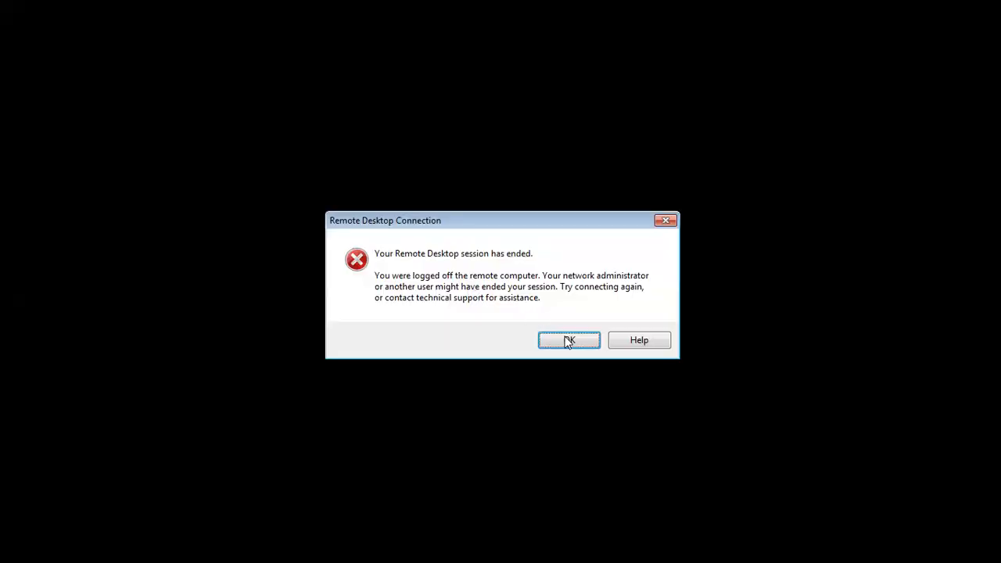
{"action": "left_click", "coordinate": [568, 342]}
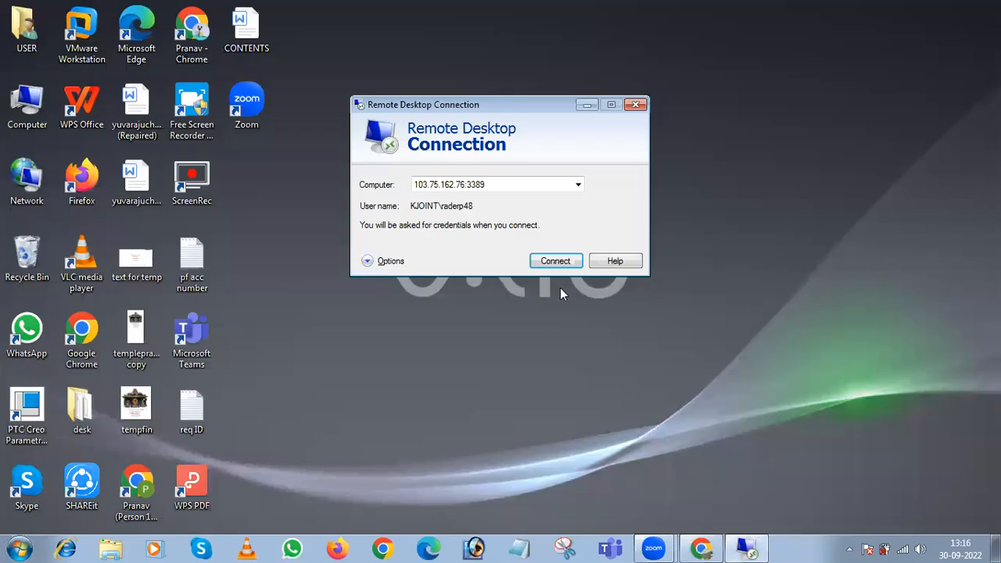
- Reconnect Remote Desktop with the account password and accept the certificate warning
{"action": "left_click", "coordinate": [554, 261]}
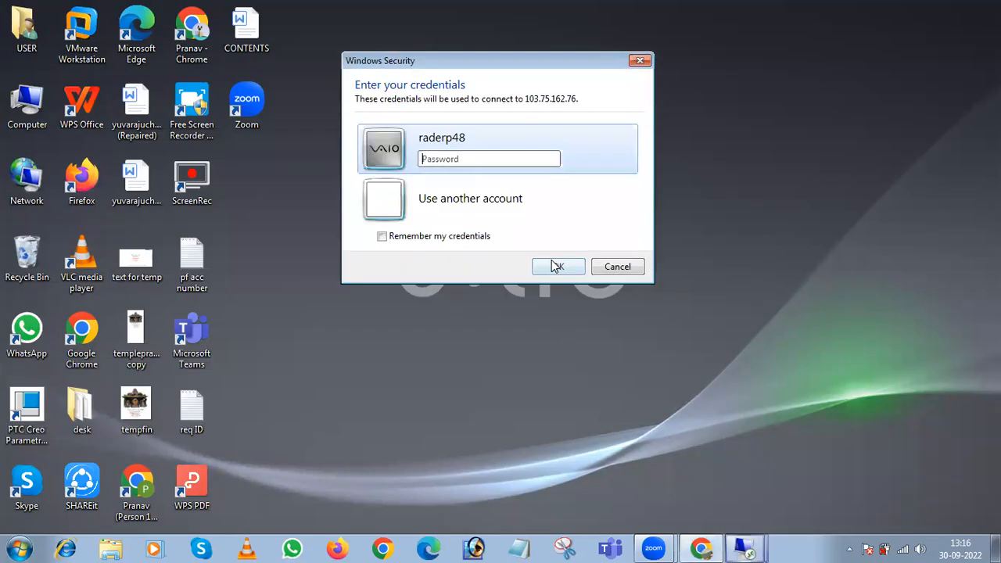
{"action": "type", "text": "••••"}
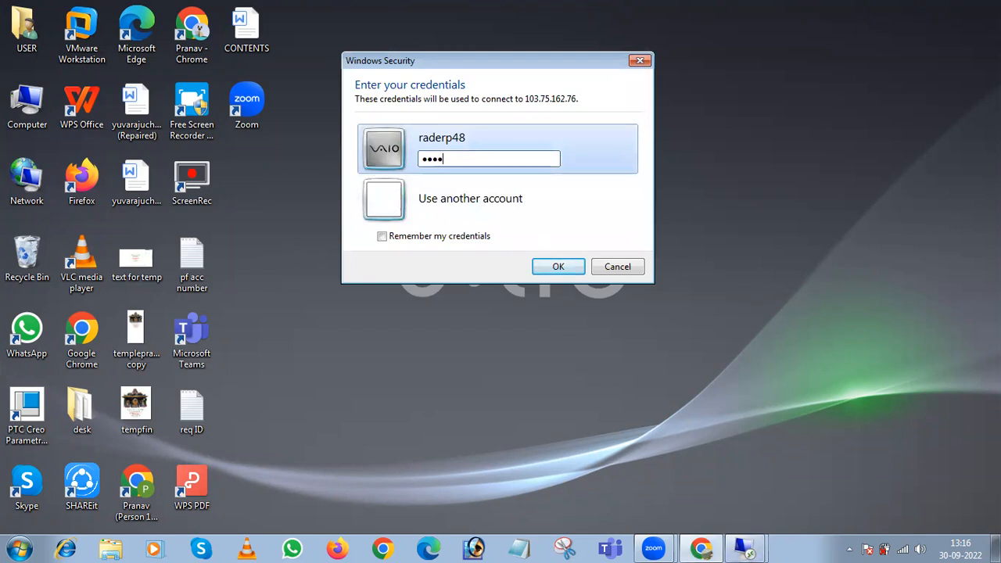
{"action": "type", "text": "•••"}
{"action": "key", "text": "Return"}
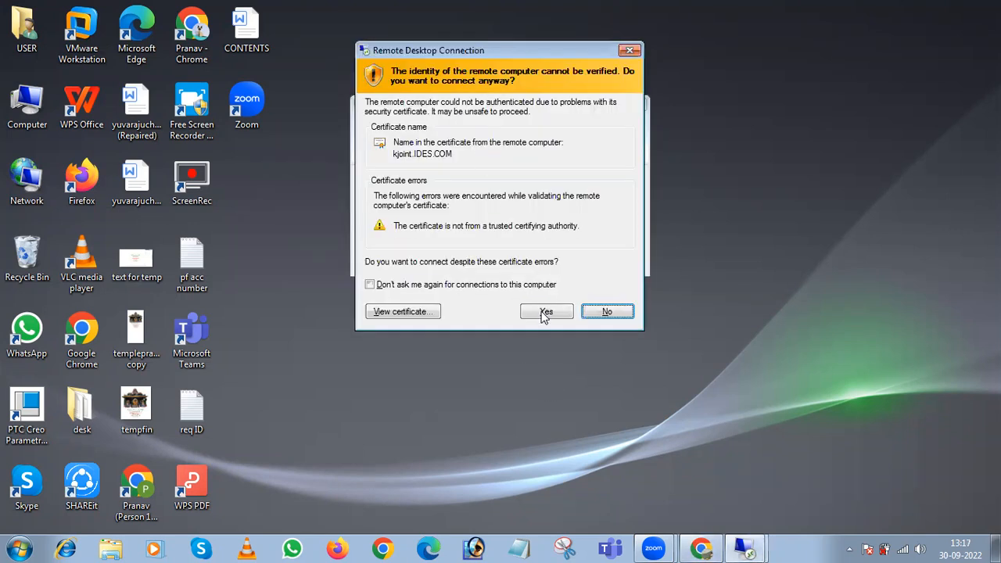
{"action": "left_click", "coordinate": [545, 311]}
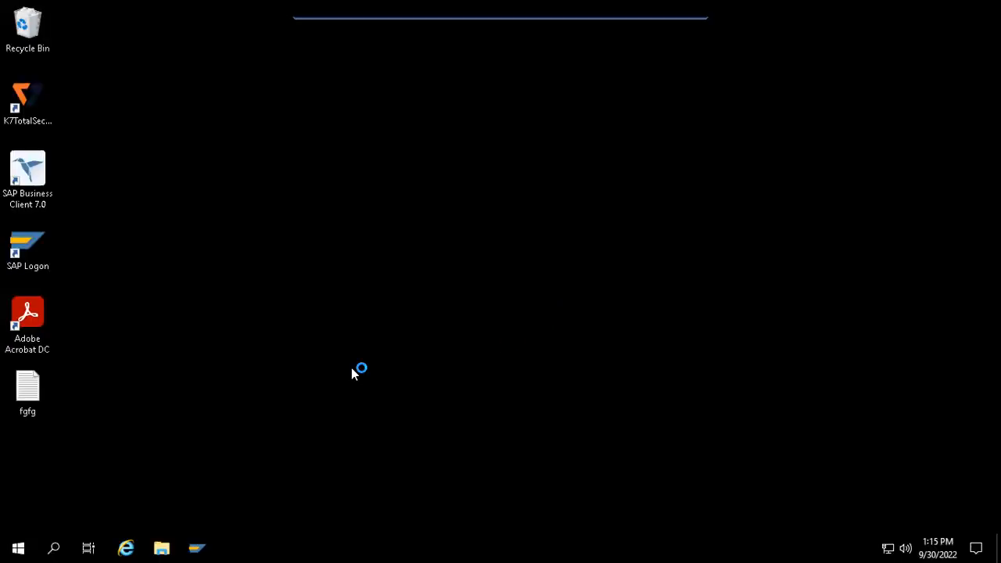
- Launch SAP Logon and log on to SAP CLASS with the saved user name
{"action": "double_click", "coordinate": [45, 262]}
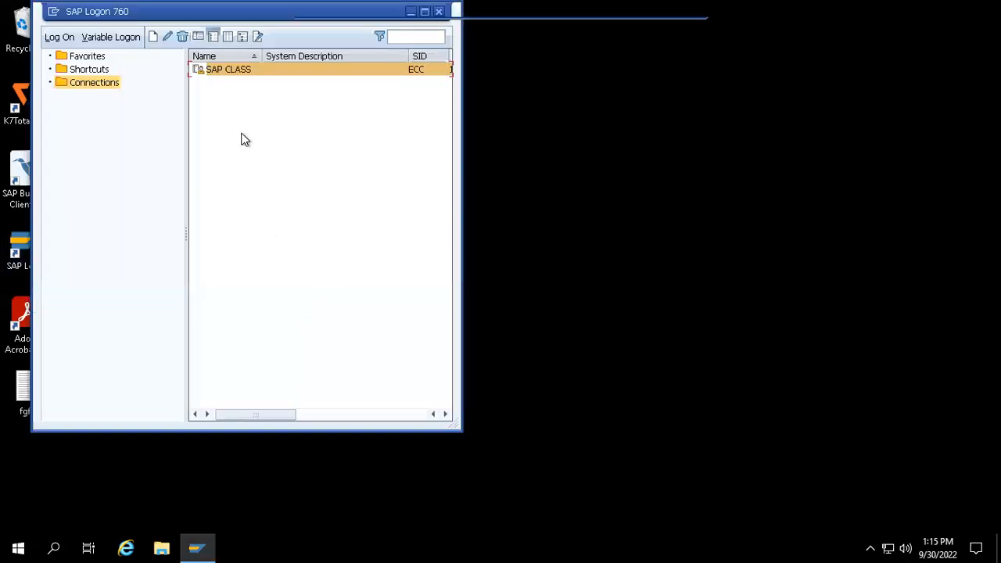
{"action": "double_click", "coordinate": [225, 70]}
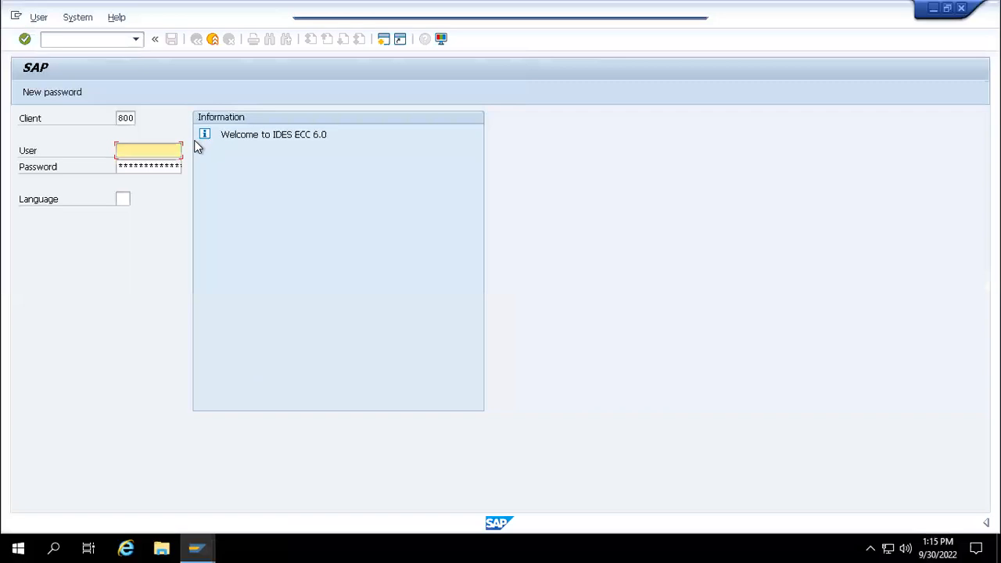
{"action": "key", "text": "space"}
{"action": "key", "text": "Down"}
{"action": "key", "text": "Tab"}
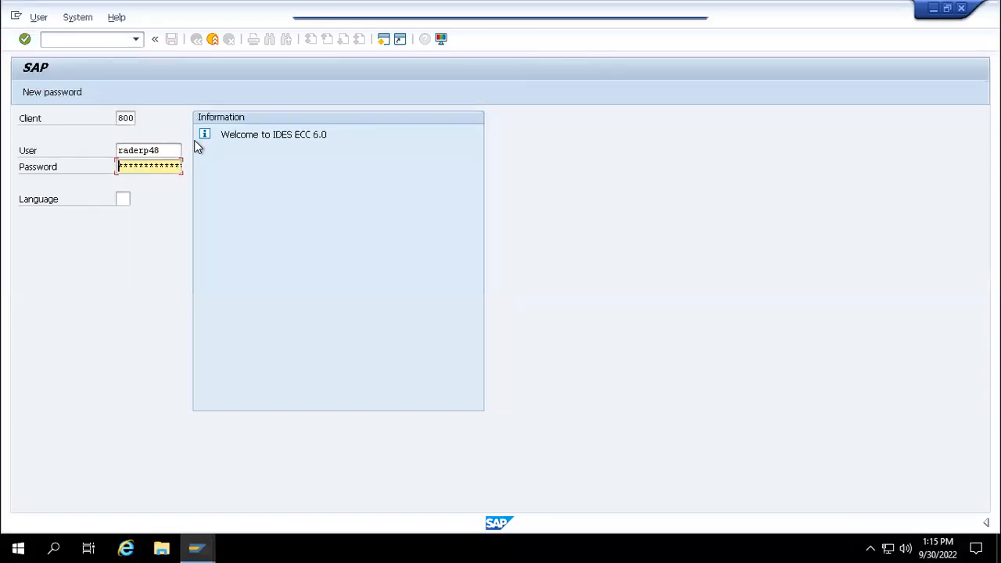
{"action": "key", "text": "Return"}
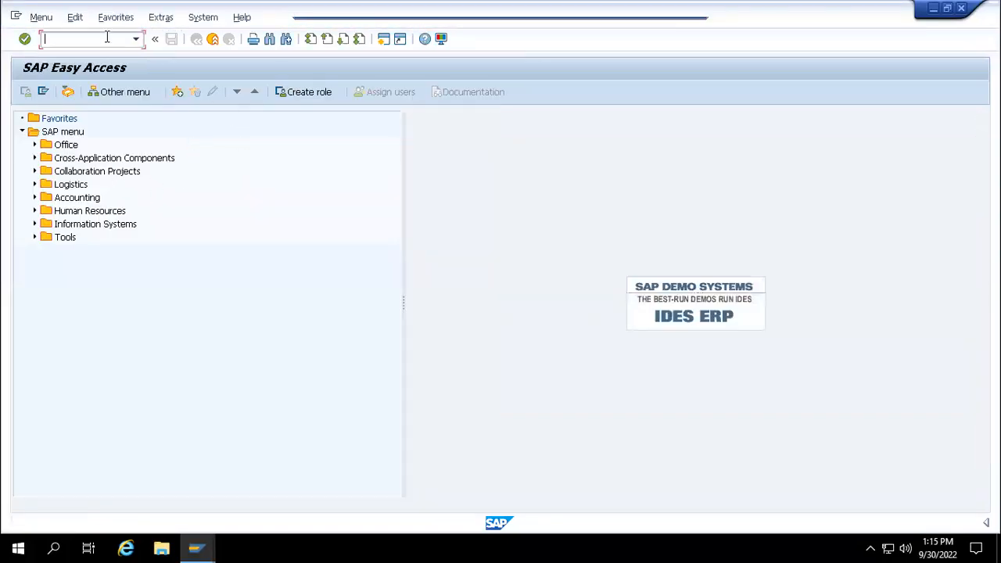
- Open the Create Vendor initial screen via sk01, then minimize it
{"action": "type", "text": "sk01"}
{"action": "key", "text": "Return"}
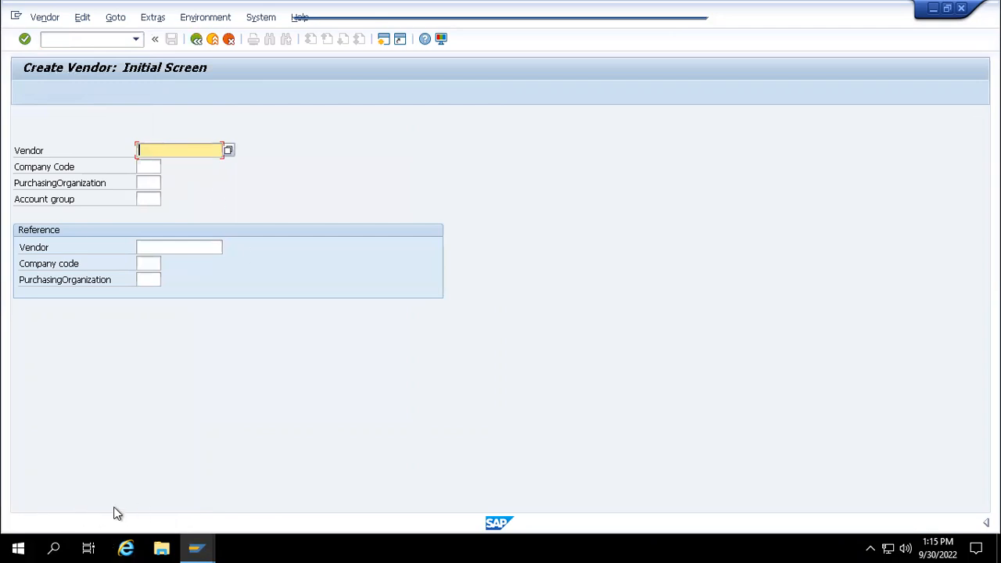
{"action": "left_click", "coordinate": [934, 10]}
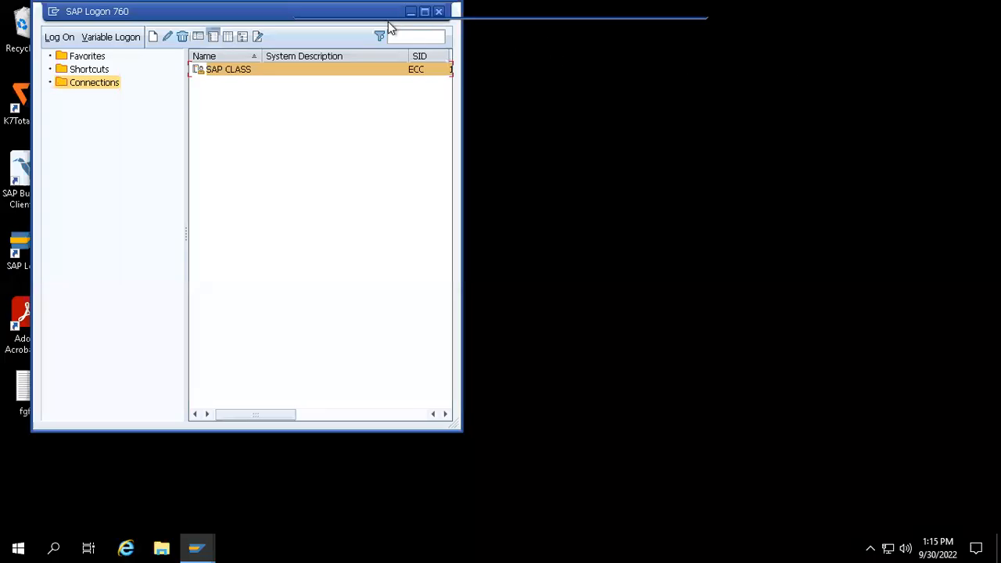
{"action": "left_click_drag", "start_coordinate": [268, 16], "coordinate": [303, 127]}
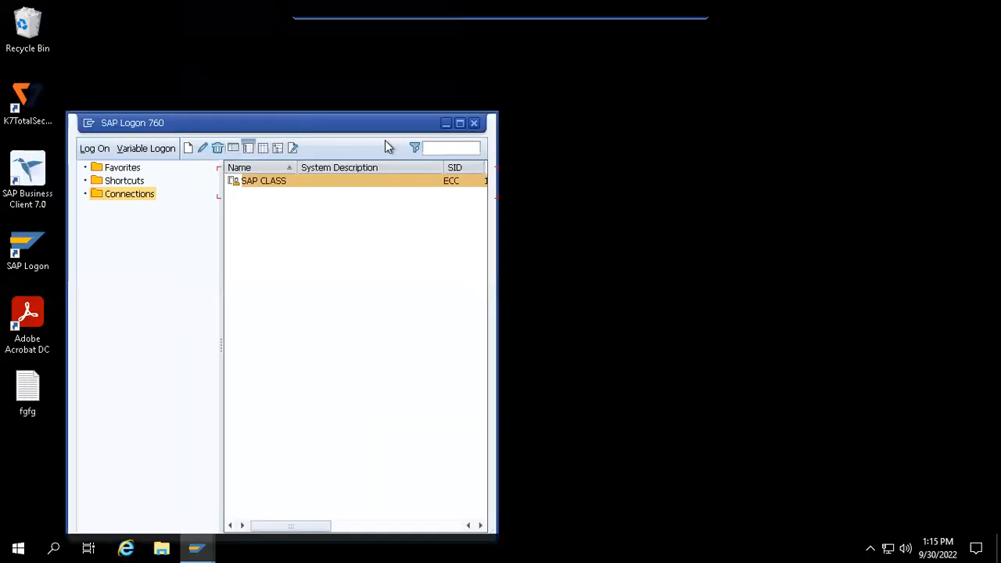
{"action": "left_click", "coordinate": [446, 125]}
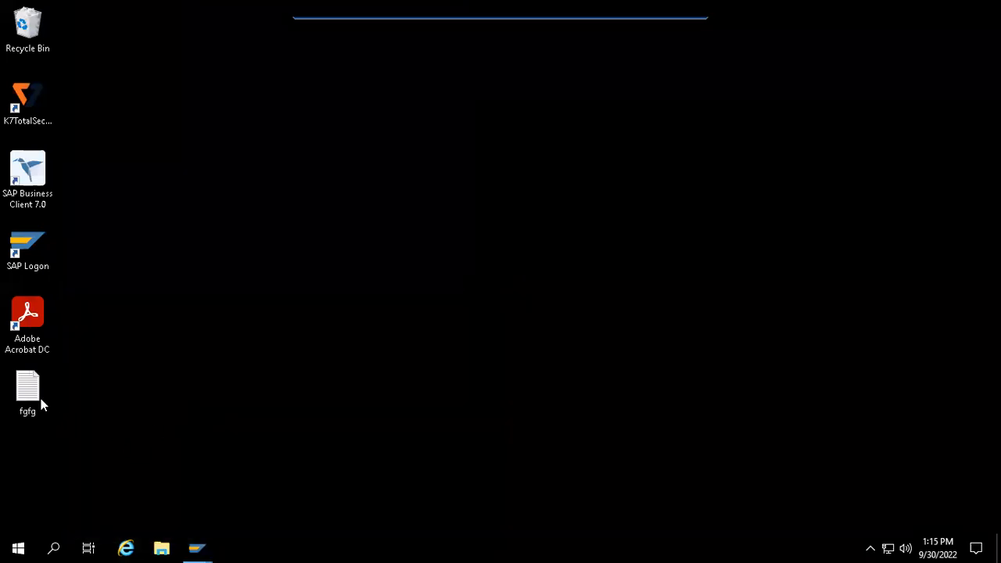
{"action": "double_click", "coordinate": [40, 404]}
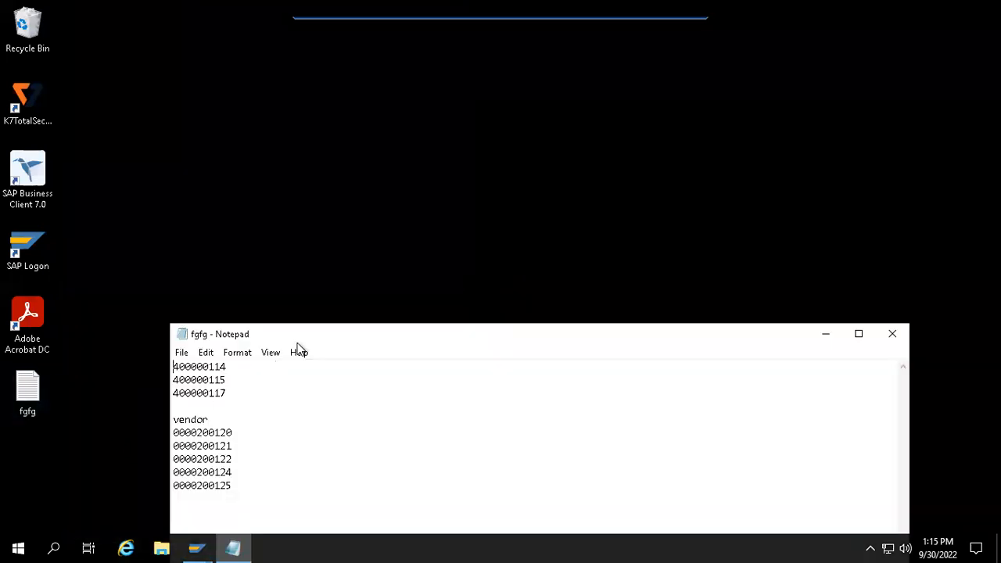
{"action": "left_click_drag", "start_coordinate": [292, 334], "coordinate": [276, 170]}
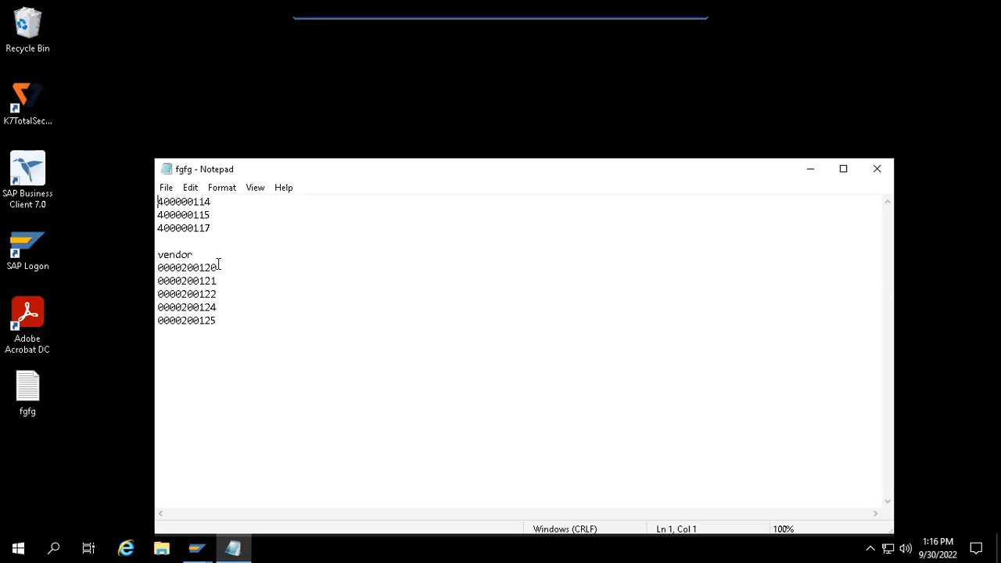
{"action": "left_click_drag", "start_coordinate": [219, 268], "coordinate": [182, 268]}
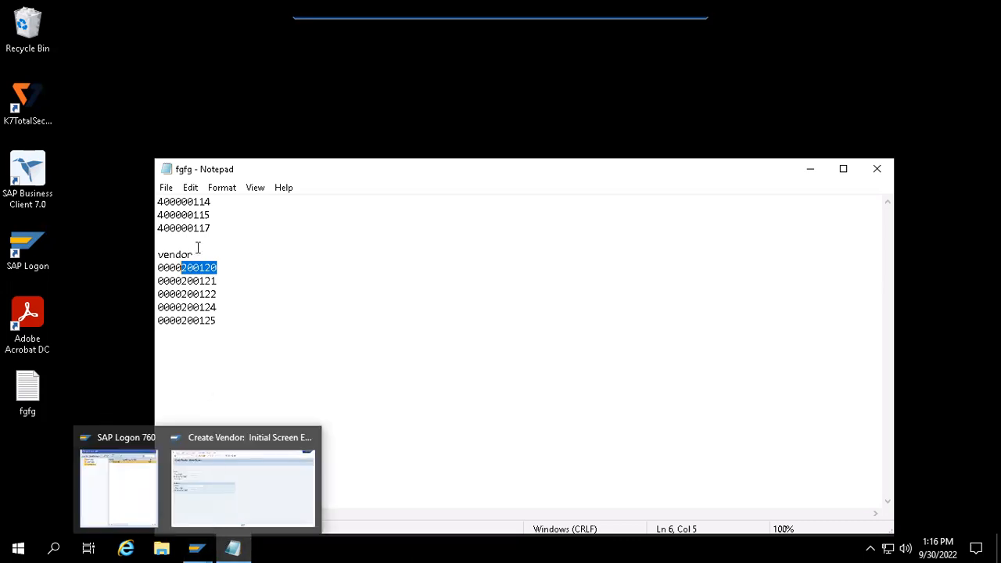
- Bring the Create Vendor initial screen back to the front, ready for a transaction code
{"action": "mouse_move", "coordinate": [195, 545]}
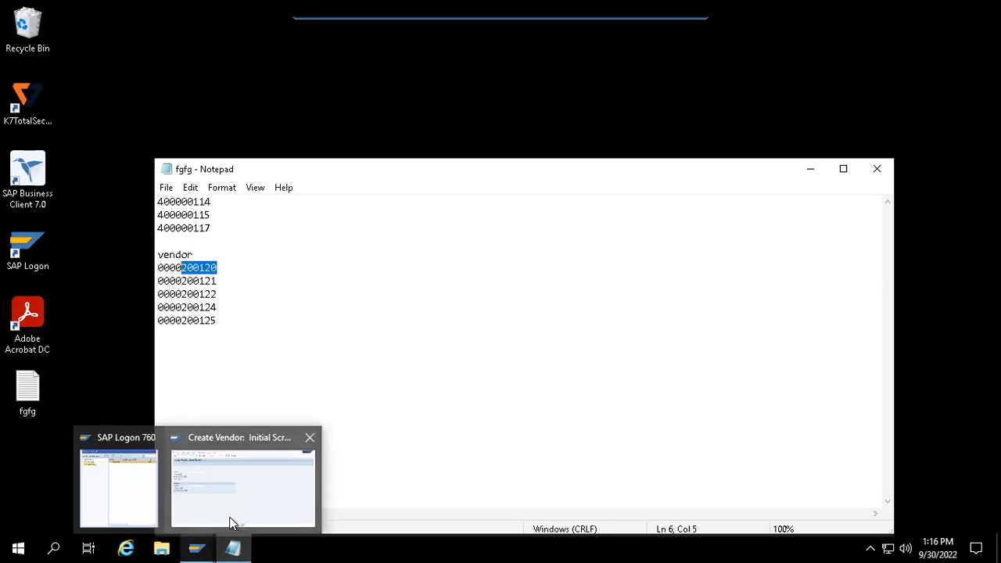
{"action": "left_click", "coordinate": [227, 500]}
{"action": "left_click", "coordinate": [105, 39]}
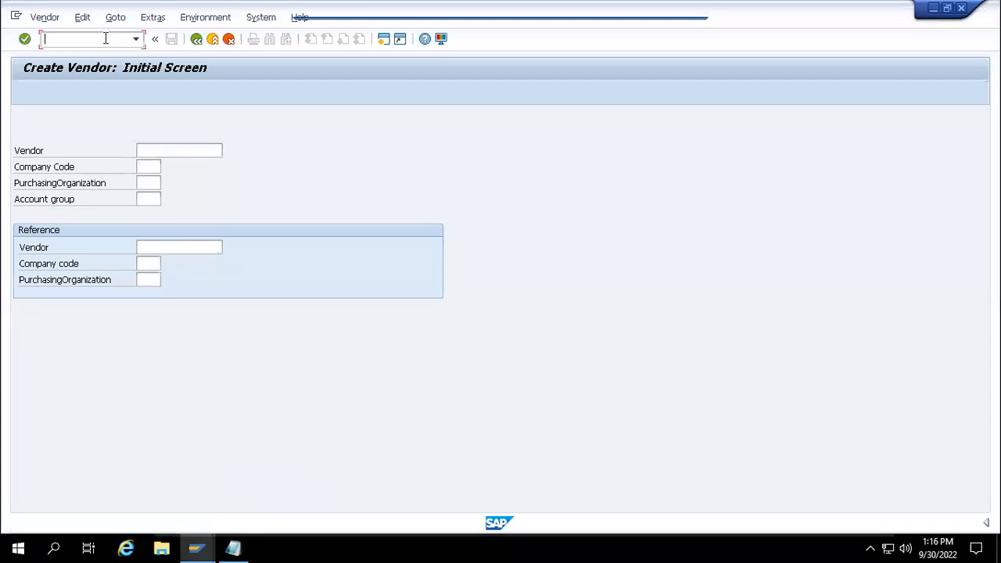
- Run /ospro, open the SAP Reference IMG, and execute vendor number ranges under Vendors > Control
{"action": "type", "text": "/ospro"}
{"action": "key", "text": "Return"}
{"action": "left_click", "coordinate": [83, 96]}
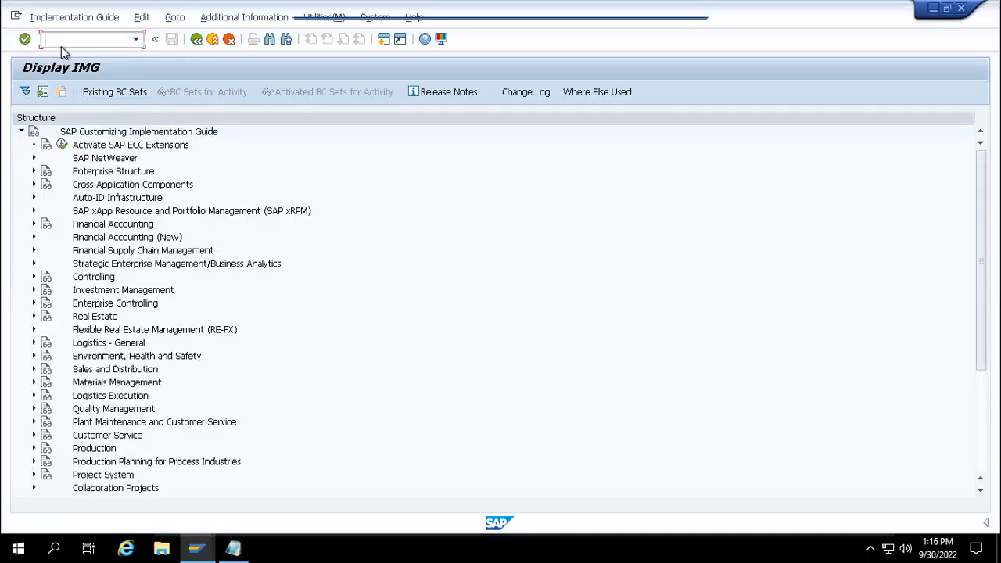
{"action": "left_click", "coordinate": [33, 344]}
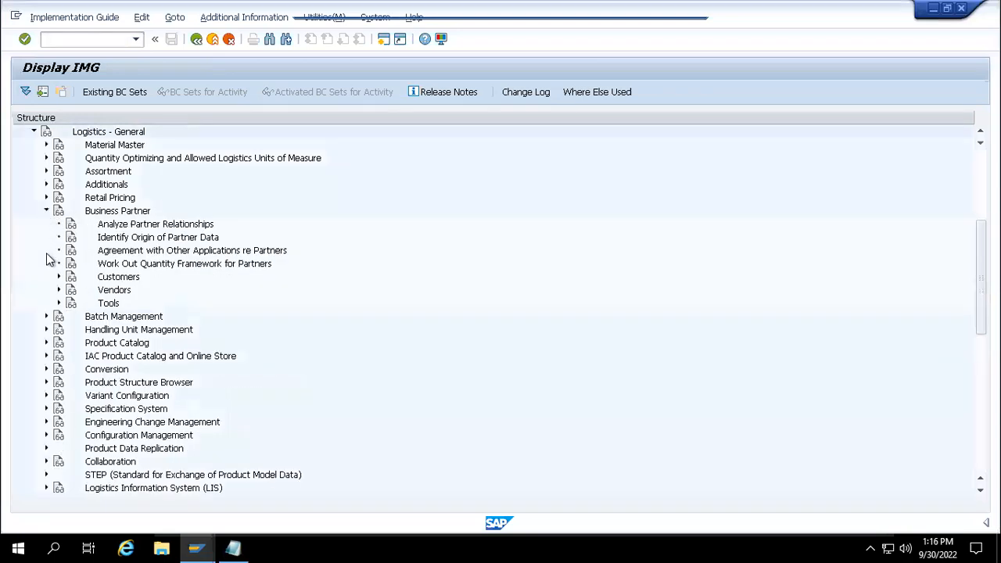
{"action": "left_click", "coordinate": [58, 290]}
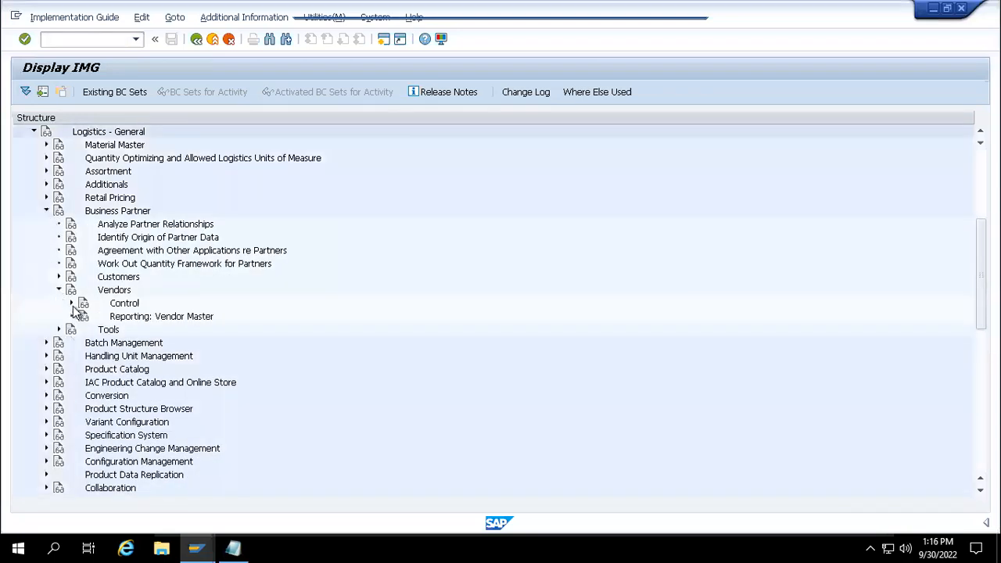
{"action": "left_click", "coordinate": [71, 303]}
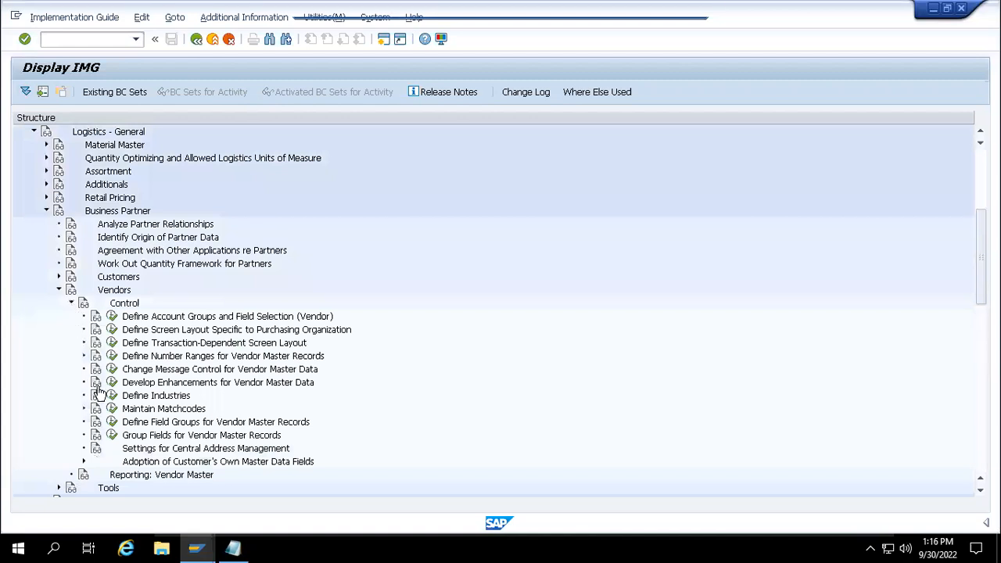
{"action": "left_click", "coordinate": [111, 357]}
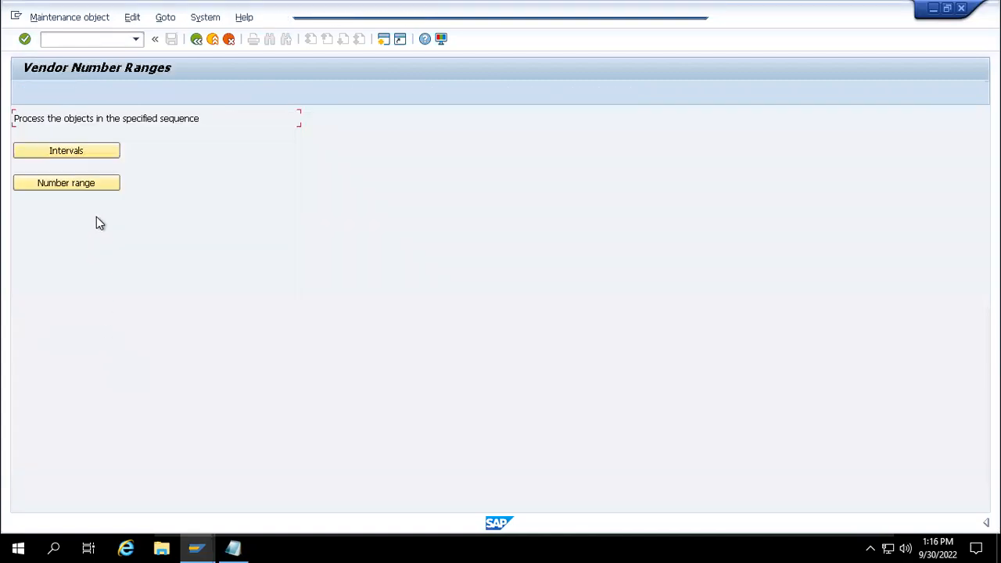
- Show the 21 vendor number range intervals, scroll through them, and start inserting a new interval
{"action": "left_click", "coordinate": [84, 149]}
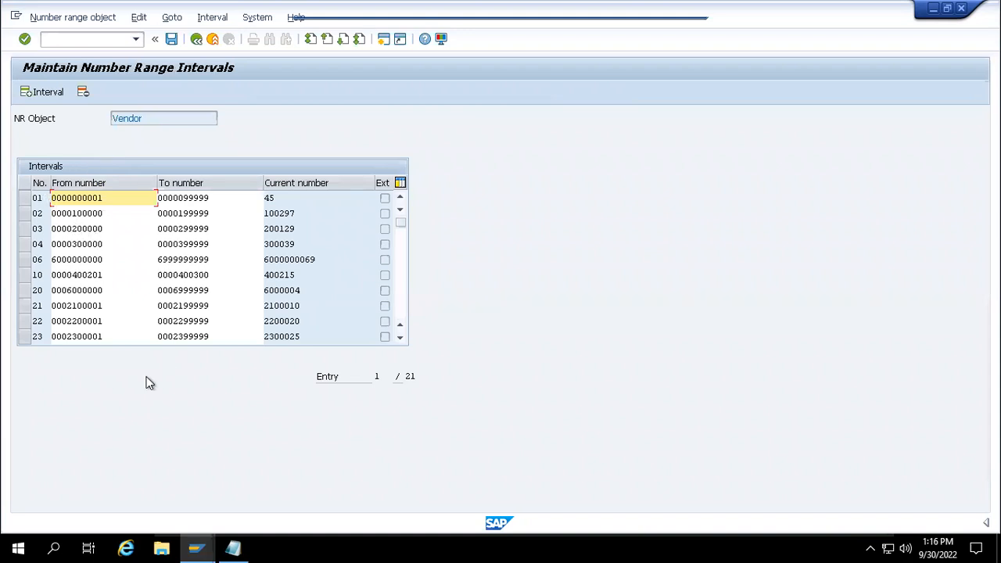
{"action": "left_click", "coordinate": [401, 338]}
{"action": "left_click", "coordinate": [400, 338]}
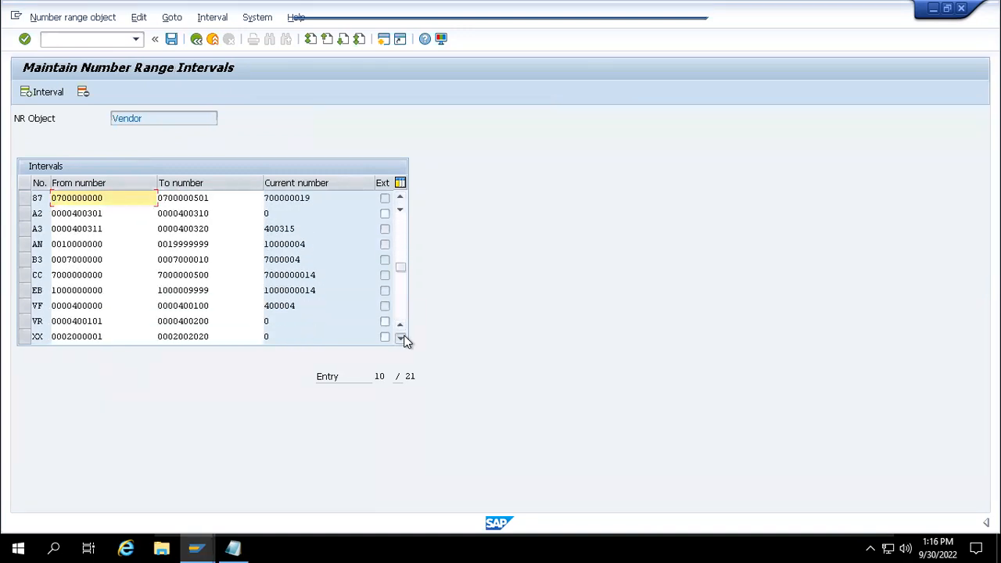
{"action": "left_click", "coordinate": [399, 253]}
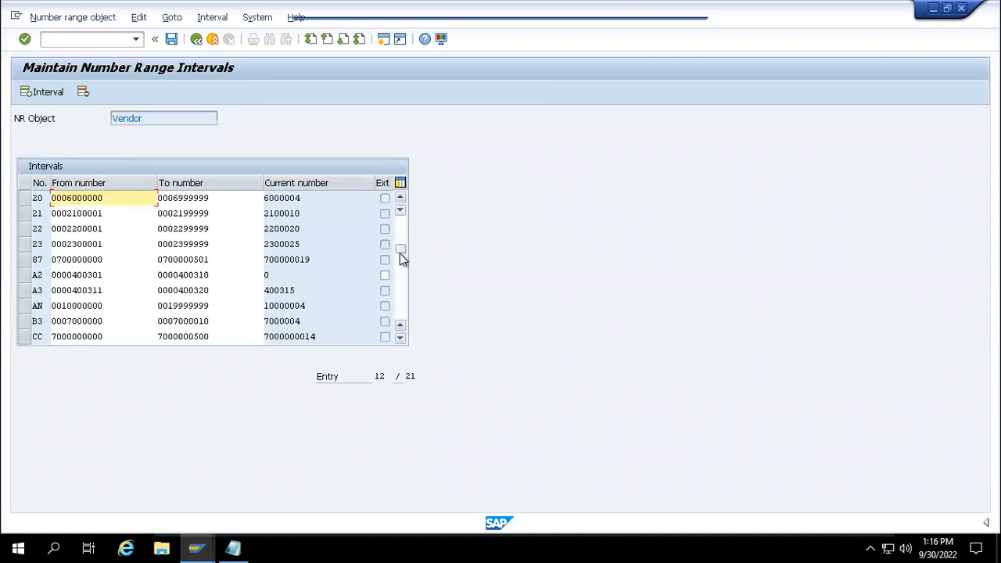
{"action": "left_click", "coordinate": [396, 240]}
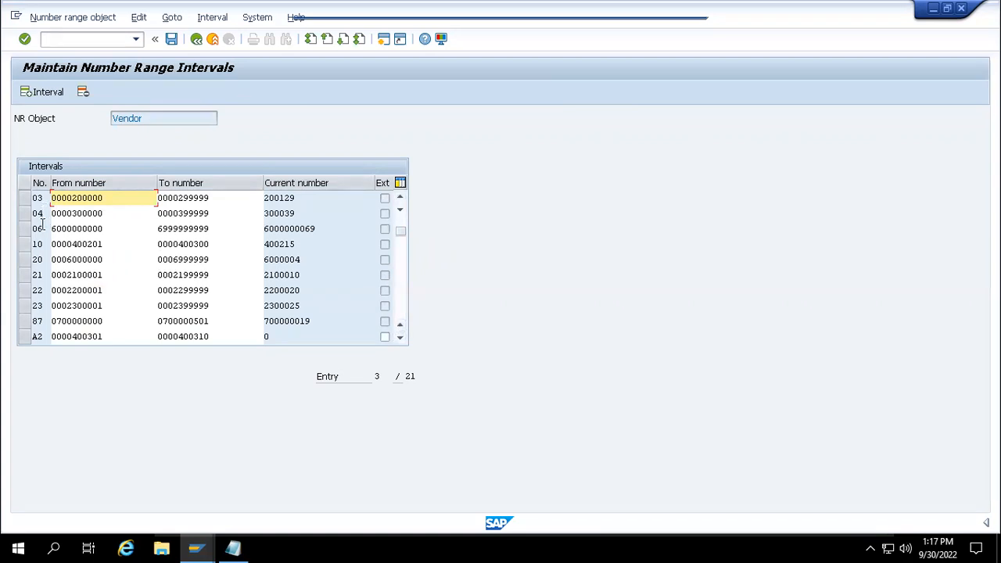
{"action": "left_click", "coordinate": [39, 93]}
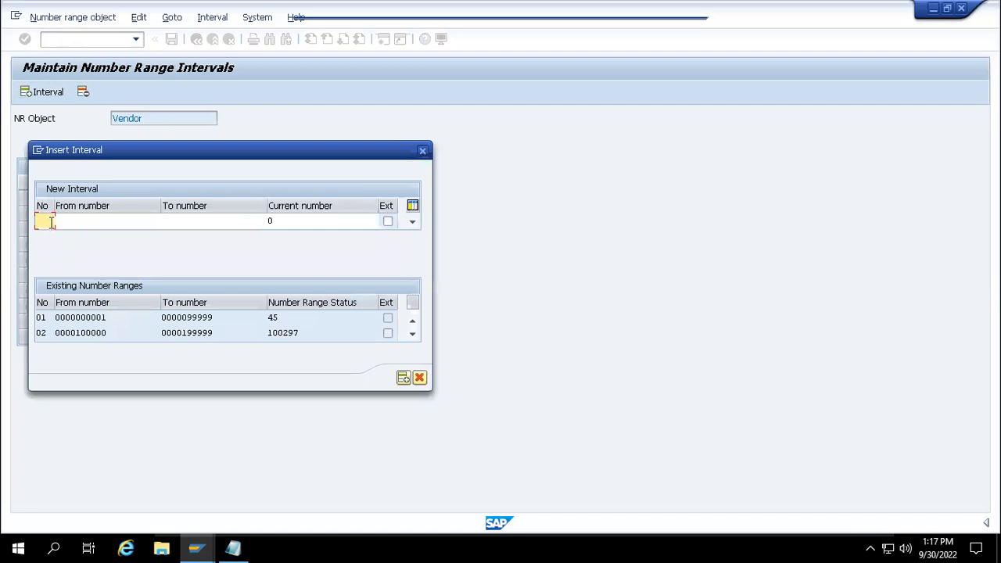
{"action": "type", "text": "05"}
{"action": "left_click", "coordinate": [73, 222]}
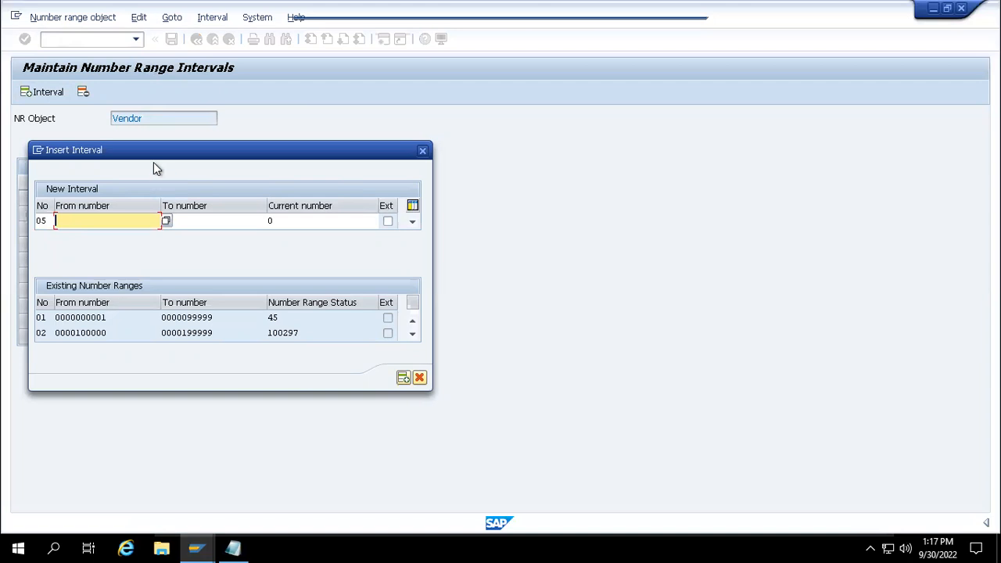
{"action": "left_click_drag", "start_coordinate": [151, 156], "coordinate": [307, 162]}
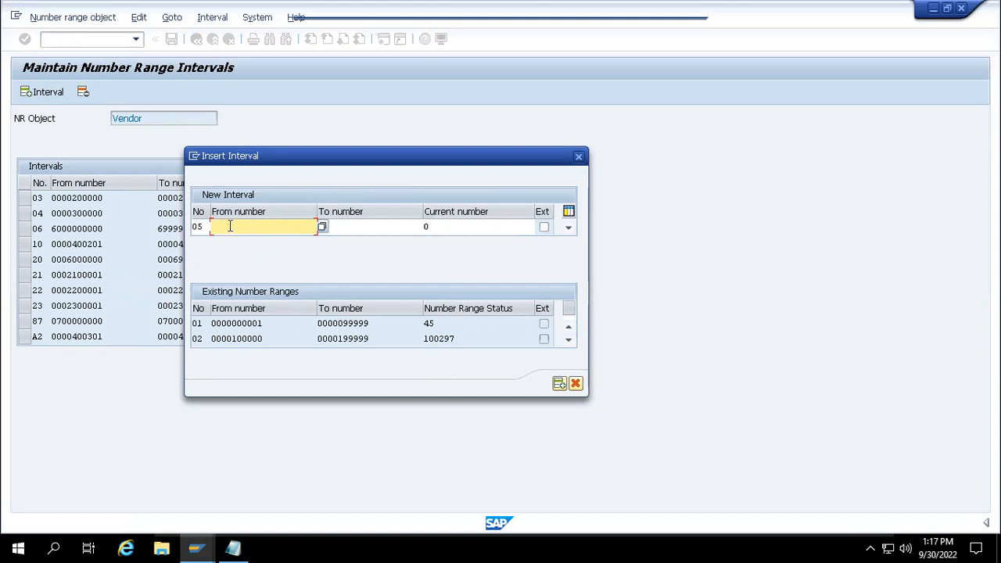
{"action": "type", "text": "5000000000"}
{"action": "left_click", "coordinate": [337, 225]}
{"action": "type", "text": "5099999999"}
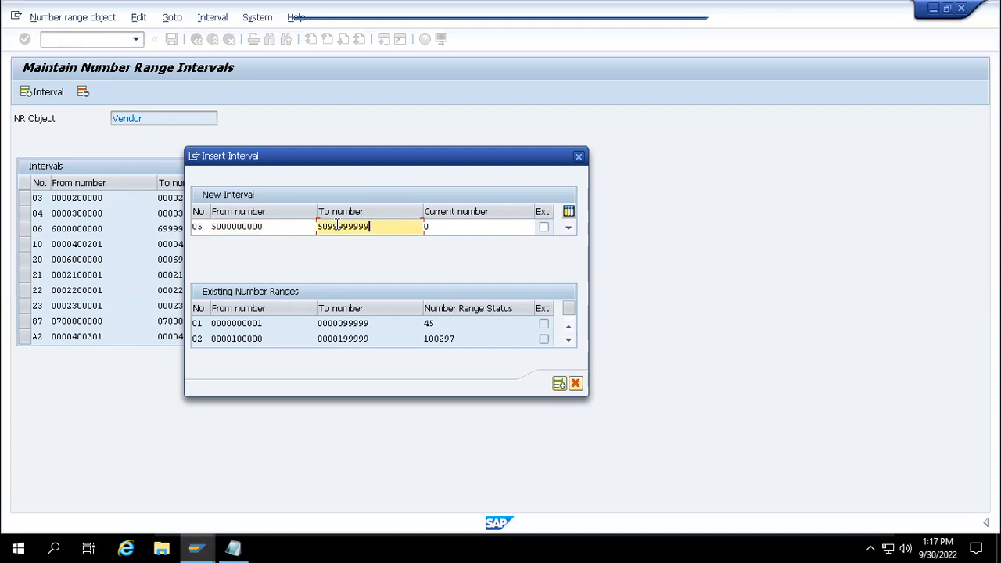
{"action": "key", "text": "Return"}
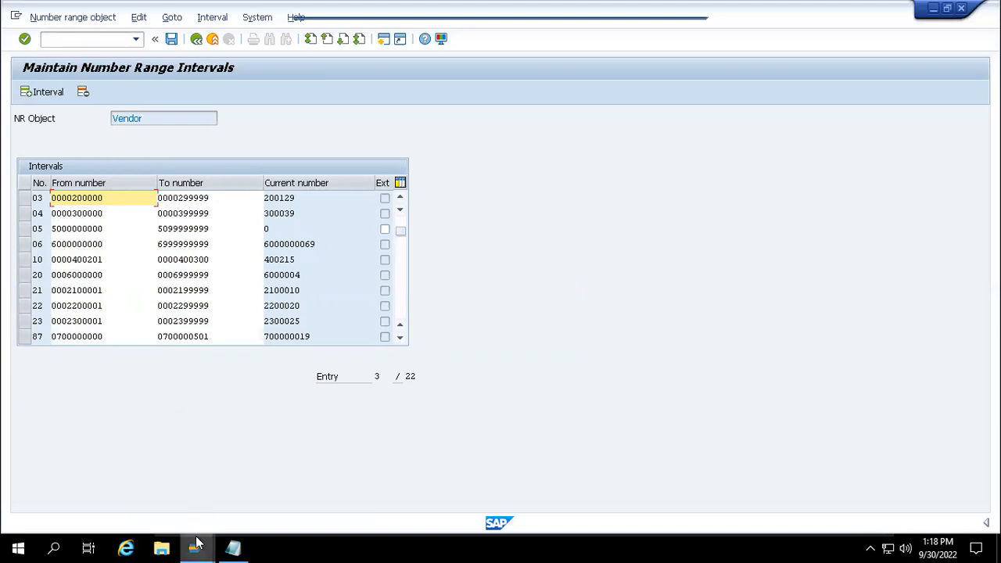
- Bring the Create Vendor: Initial Screen window back to the front from the taskbar
{"action": "mouse_move", "coordinate": [195, 547]}
{"action": "left_click", "coordinate": [199, 496]}
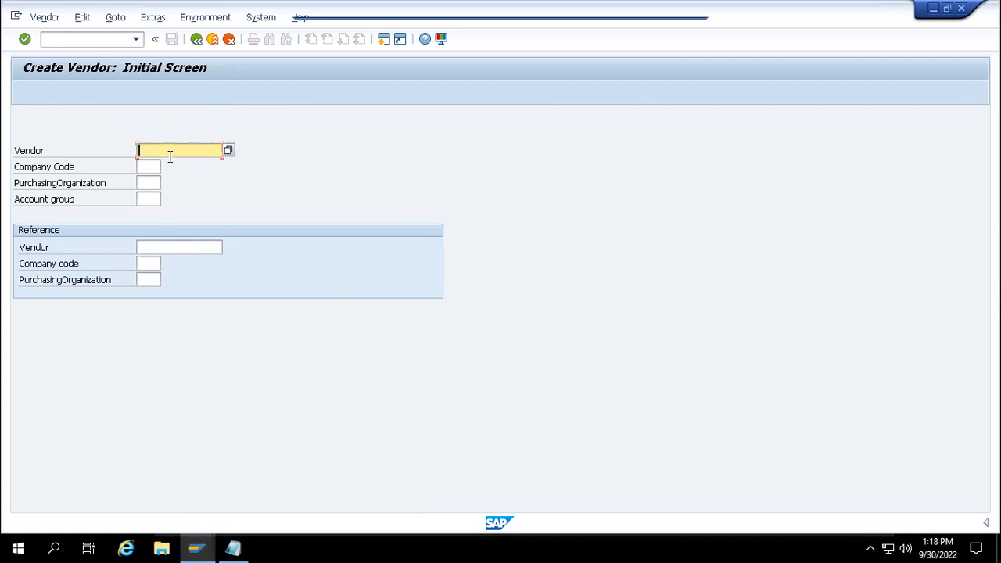
- Save the number range intervals including 05, acknowledge the transport notice, and go back
{"action": "mouse_move", "coordinate": [205, 544]}
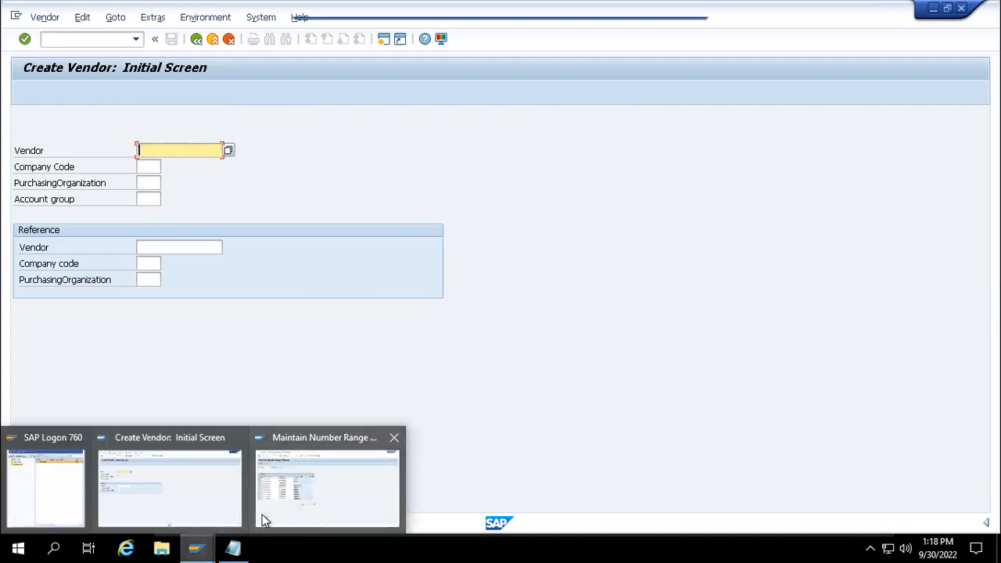
{"action": "left_click", "coordinate": [264, 516]}
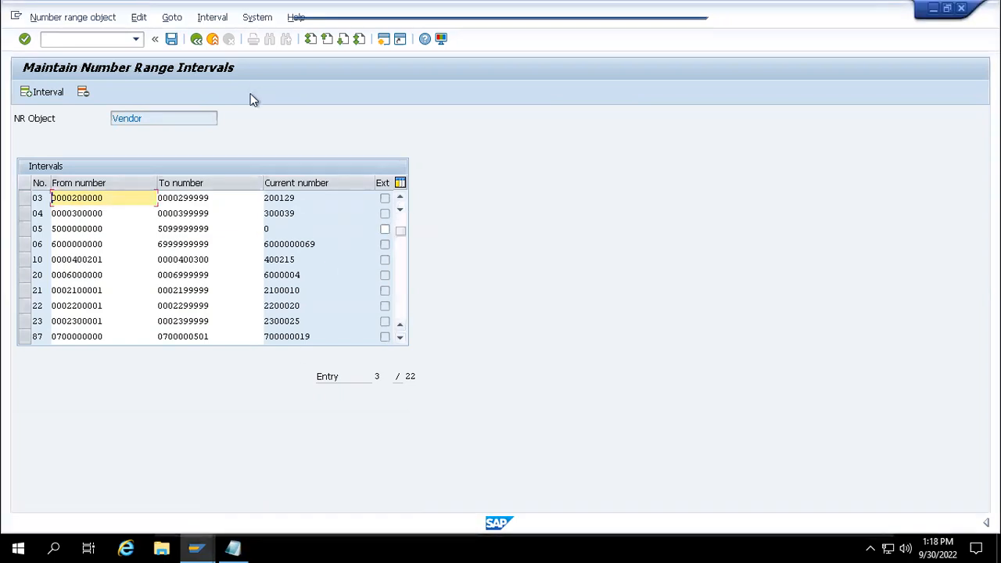
{"action": "mouse_move", "coordinate": [196, 547]}
{"action": "left_click", "coordinate": [171, 41]}
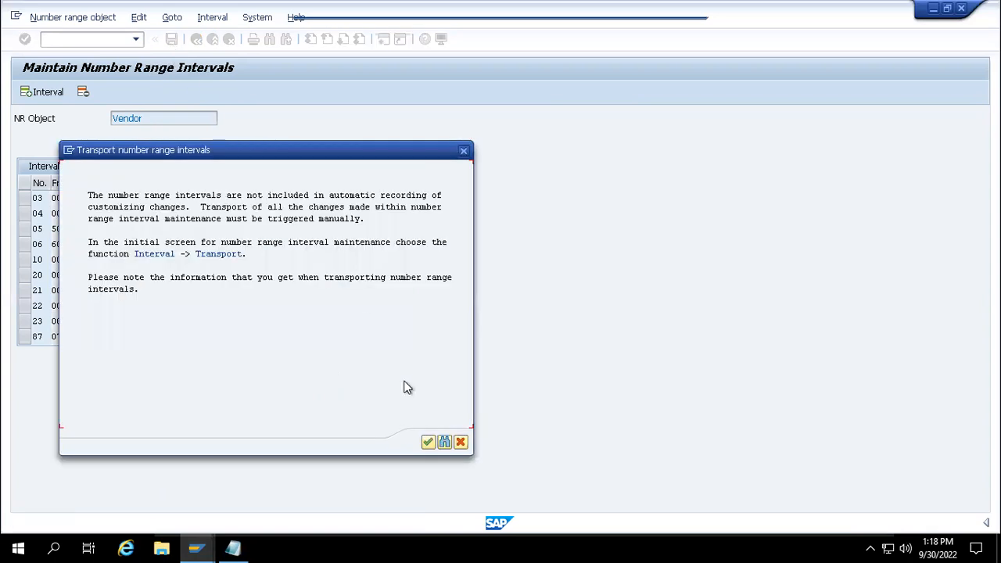
{"action": "left_click", "coordinate": [429, 443]}
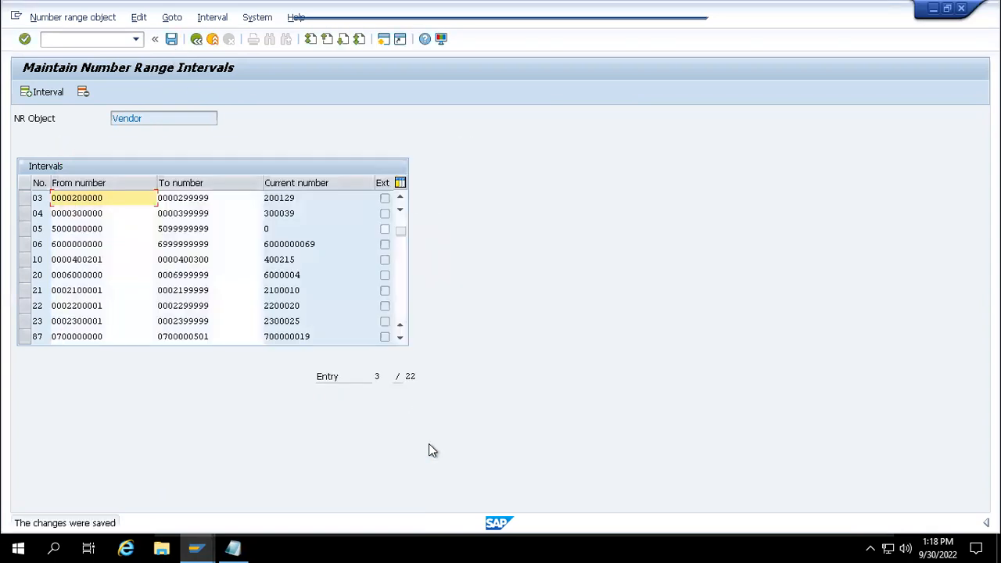
{"action": "left_click", "coordinate": [196, 38]}
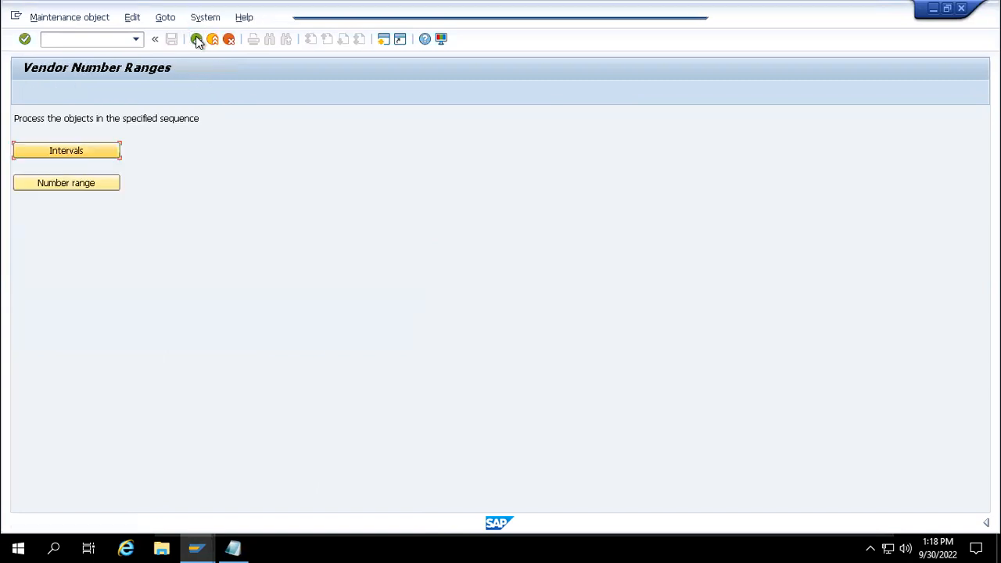
- Change account group 0001's number range to 05 and save under new customizing request 'test'
{"action": "left_click", "coordinate": [86, 188]}
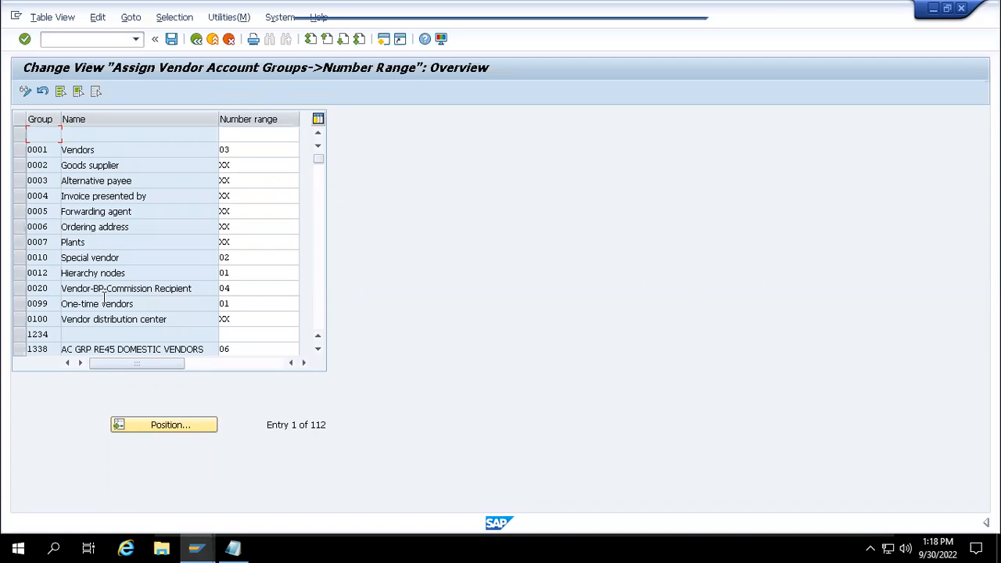
{"action": "double_click", "coordinate": [242, 150]}
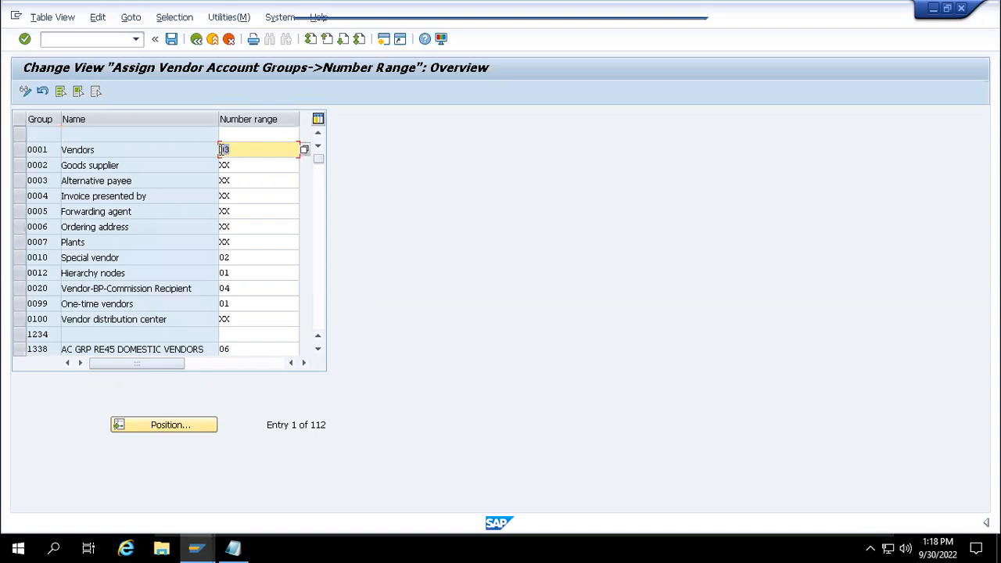
{"action": "left_click", "coordinate": [250, 150]}
{"action": "left_click", "coordinate": [173, 39]}
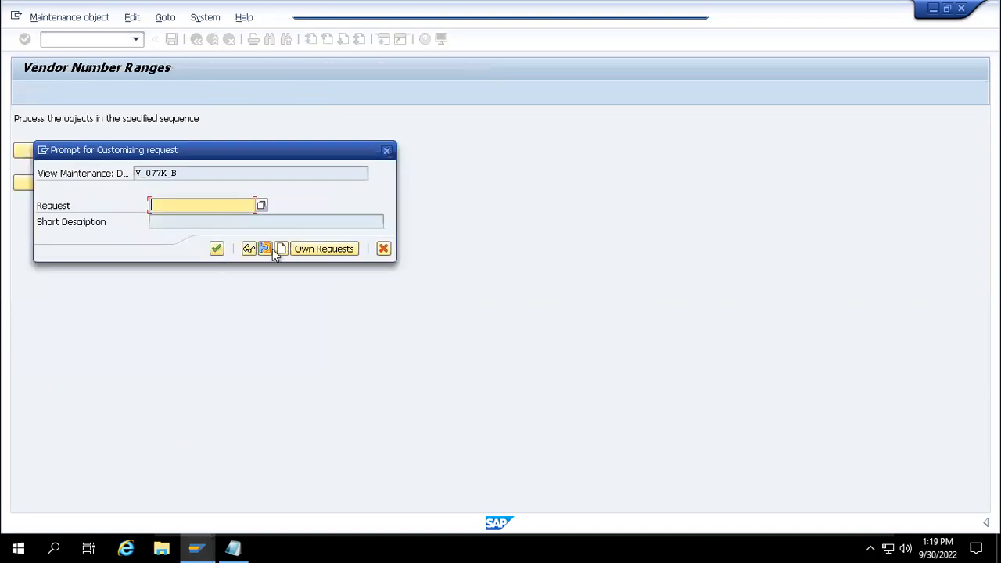
{"action": "left_click", "coordinate": [281, 249]}
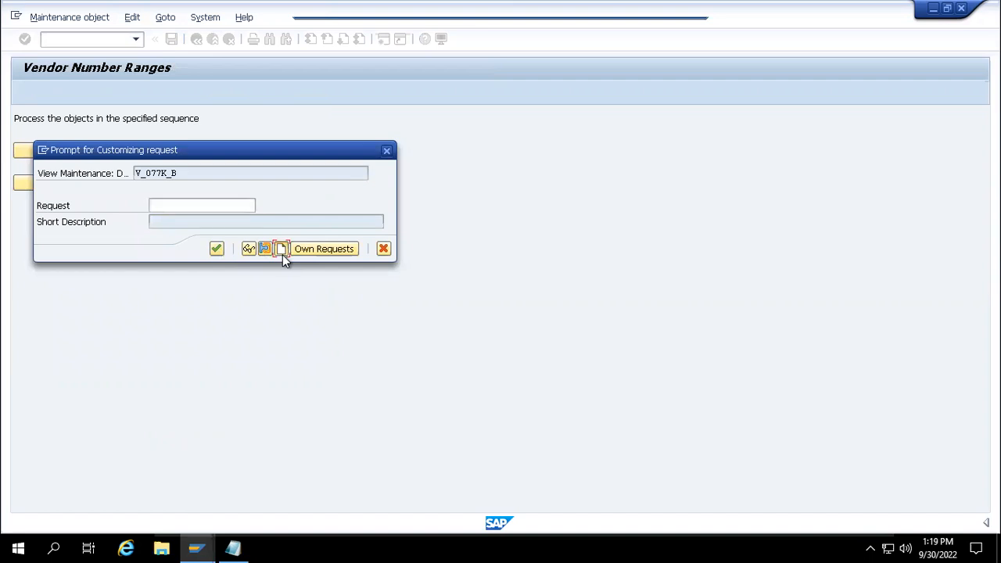
{"action": "type", "text": "test"}
{"action": "key", "text": "Return"}
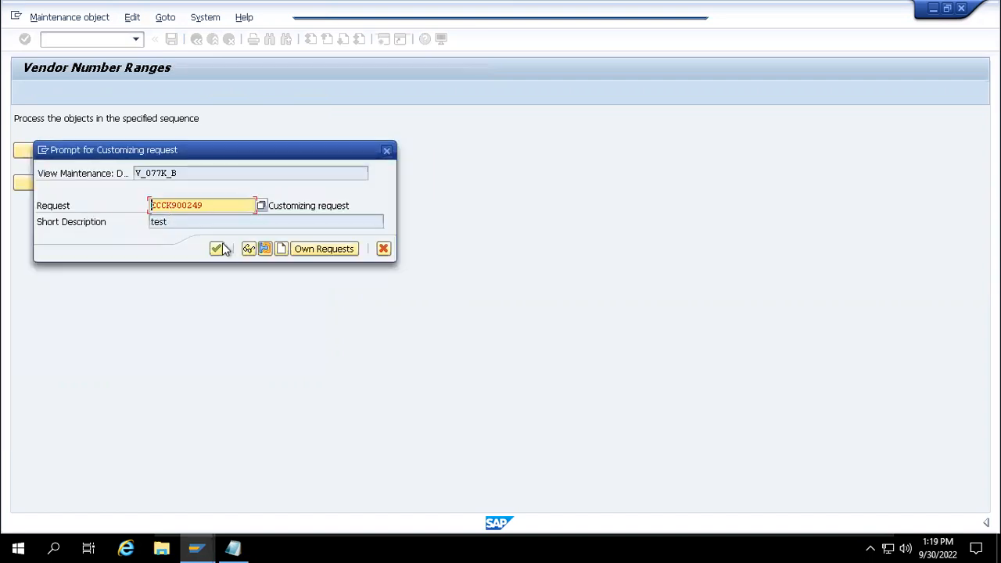
{"action": "left_click", "coordinate": [218, 248]}
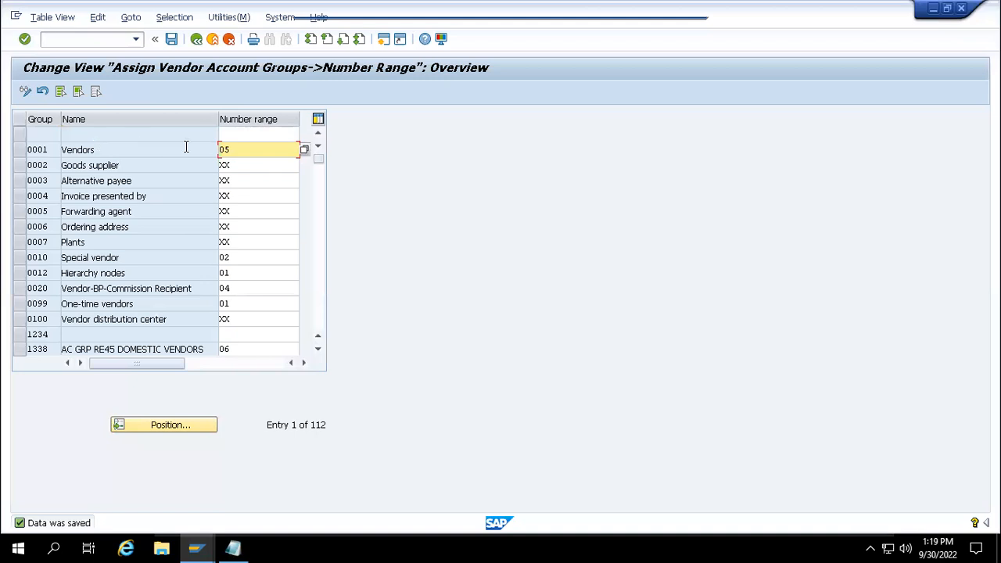
- Save the number range assignment window and return to the Vendor Number Ranges overview
{"action": "mouse_move", "coordinate": [195, 547]}
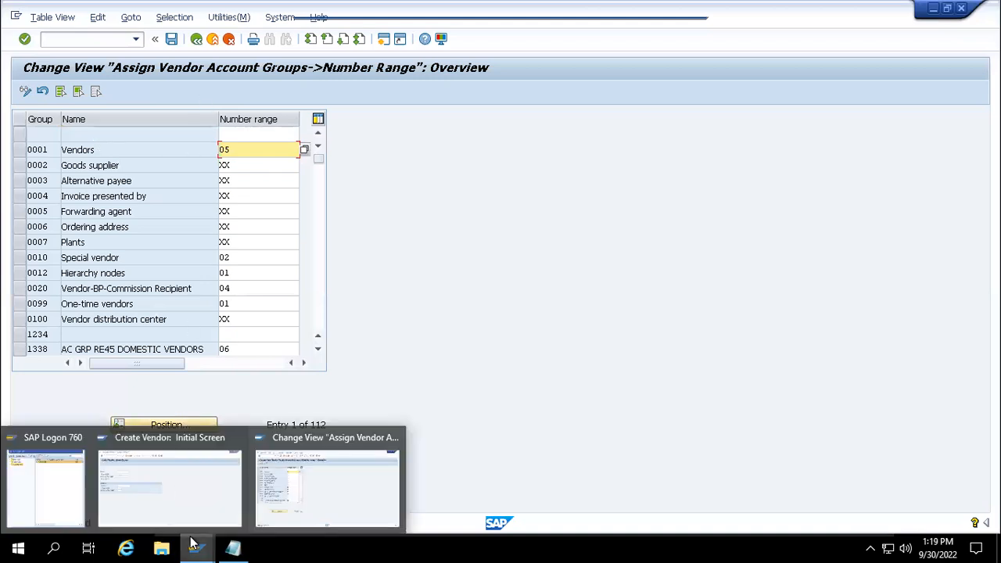
{"action": "mouse_move", "coordinate": [200, 477]}
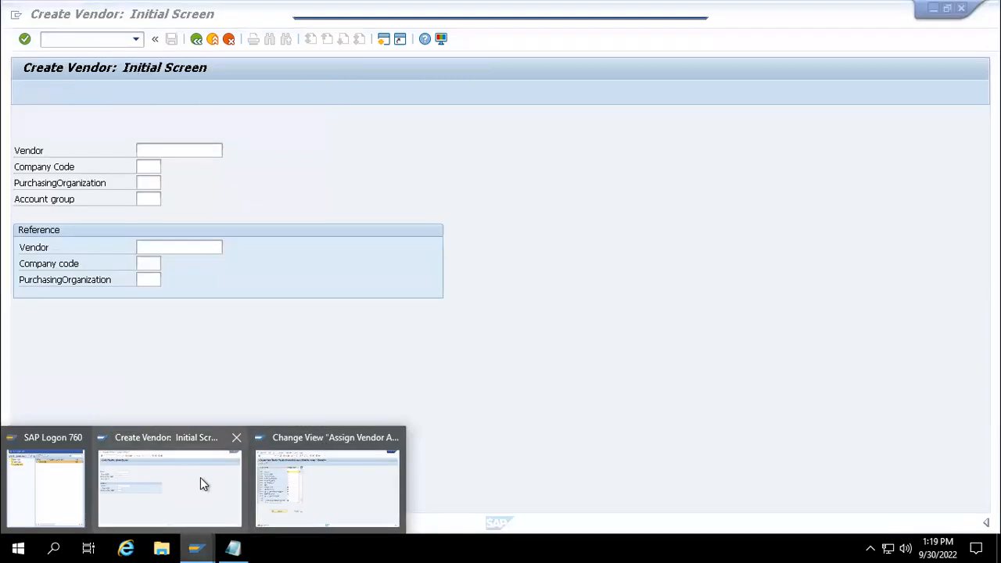
{"action": "left_click", "coordinate": [269, 474]}
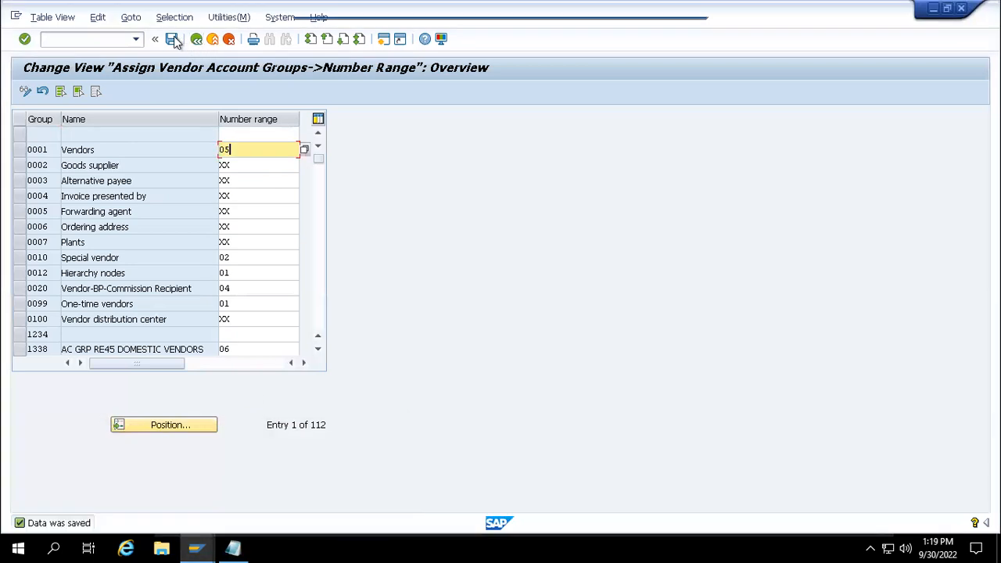
{"action": "left_click", "coordinate": [173, 39]}
{"action": "left_click", "coordinate": [195, 41]}
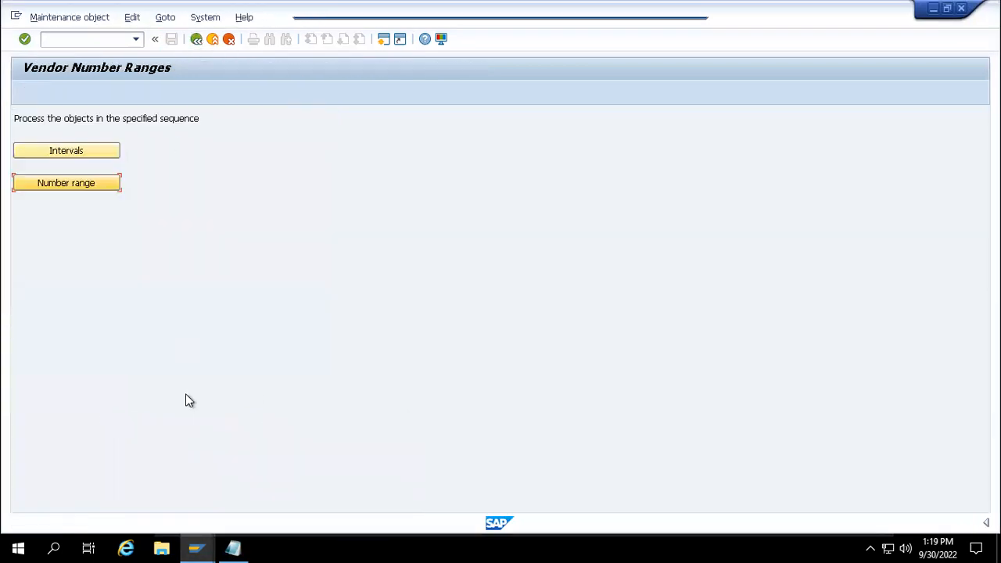
- Start a vendor with company code 1000, purchasing organization 1000 and account group 0001
{"action": "mouse_move", "coordinate": [196, 547]}
{"action": "left_click", "coordinate": [190, 488]}
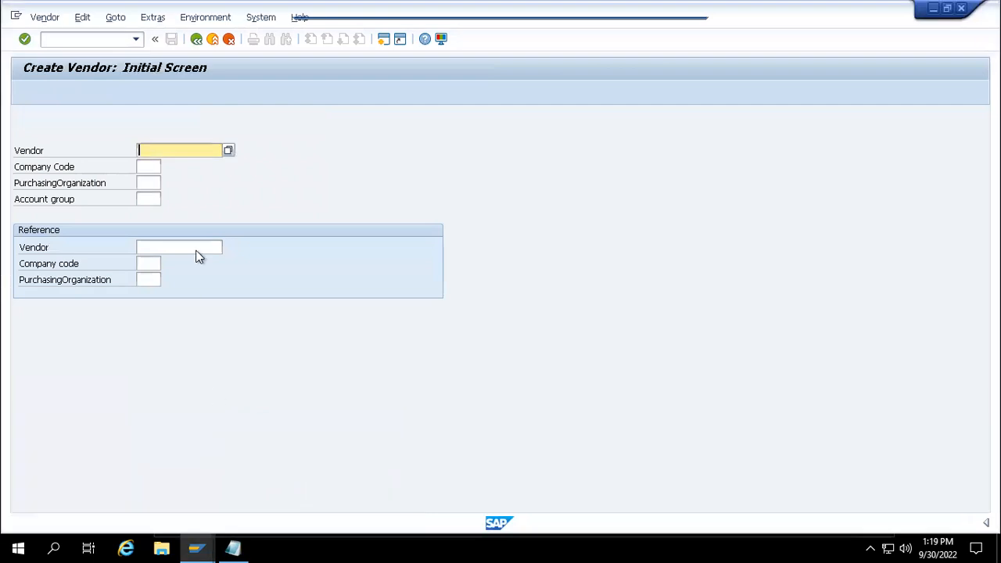
{"action": "left_click", "coordinate": [154, 167]}
{"action": "type", "text": "1000"}
{"action": "key", "text": "Tab"}
{"action": "type", "text": "1000"}
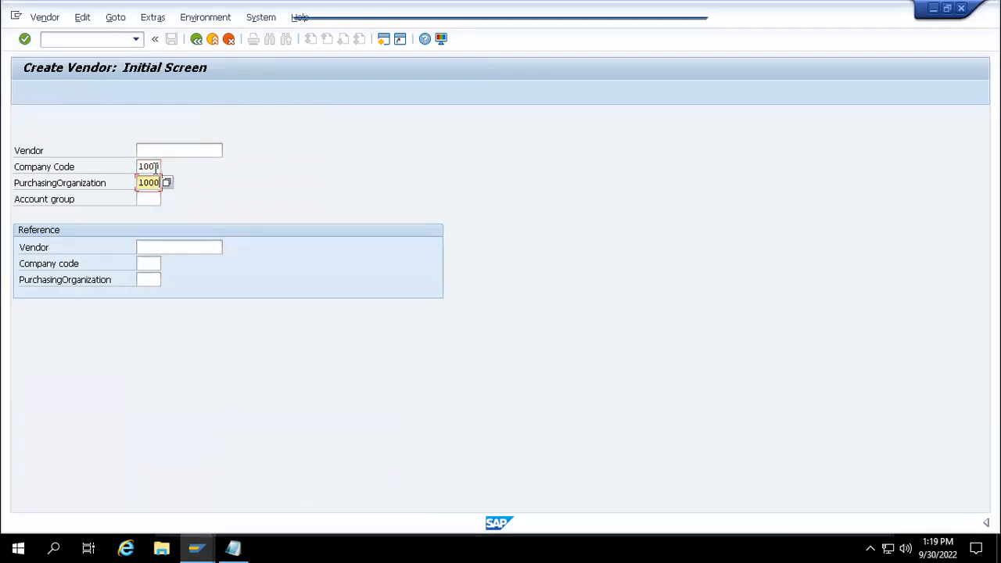
{"action": "key", "text": "Tab"}
{"action": "type", "text": "000"}
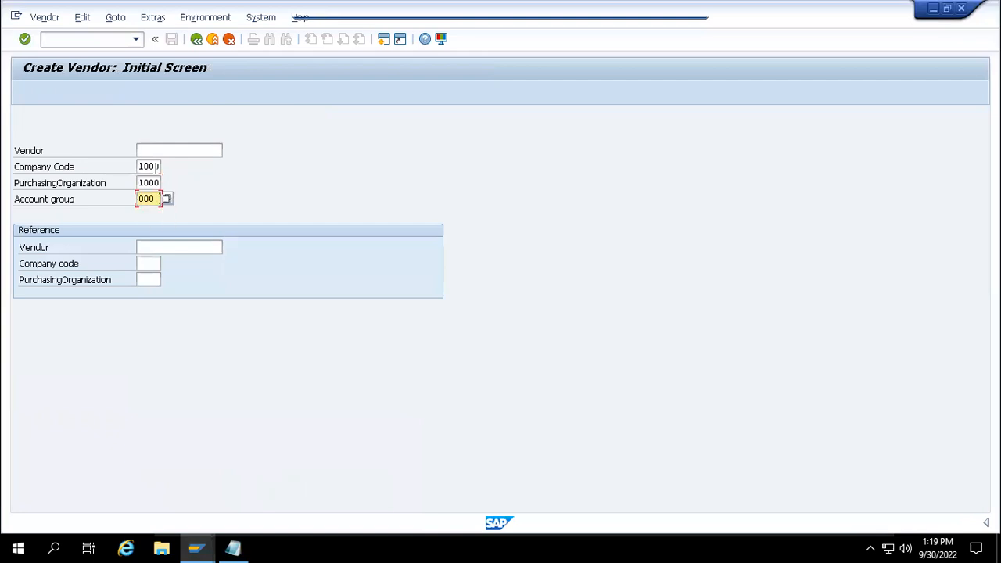
{"action": "key", "text": "Return"}
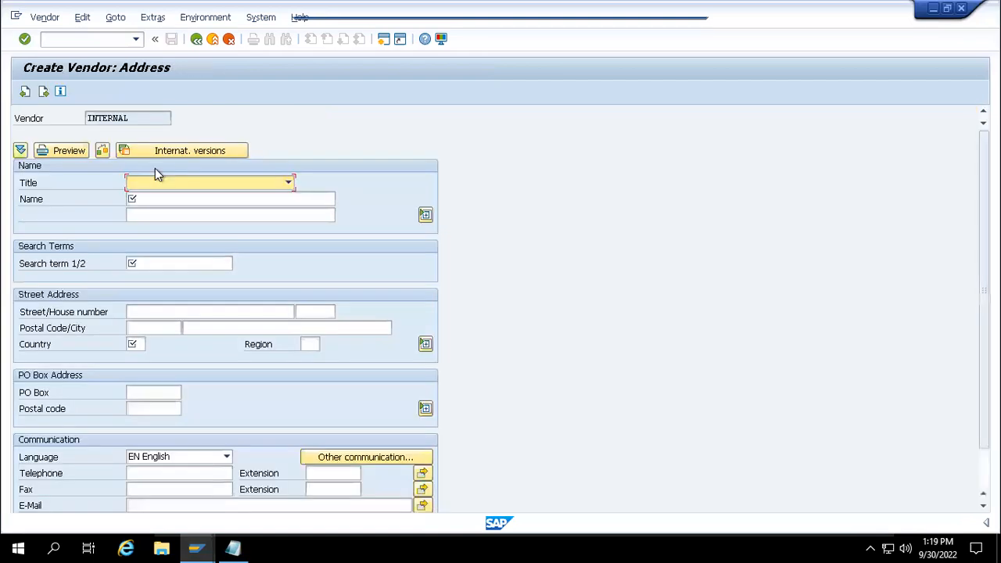
- Fill the address with name 'test no. range', search term 'Te' and country 'de'
{"action": "left_click", "coordinate": [161, 197]}
{"action": "type", "text": "test"}
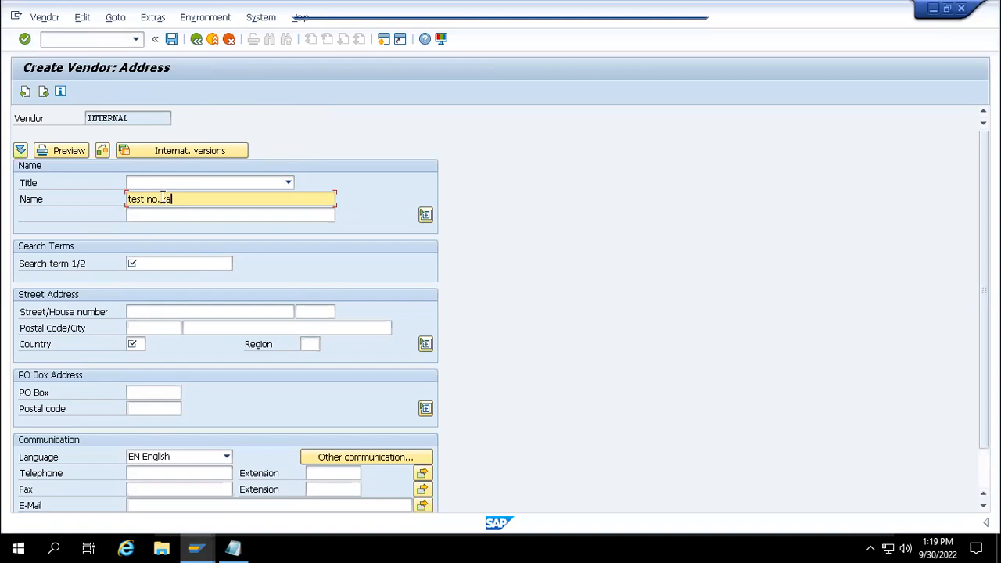
{"action": "type", "text": " no. range"}
{"action": "left_click", "coordinate": [188, 262]}
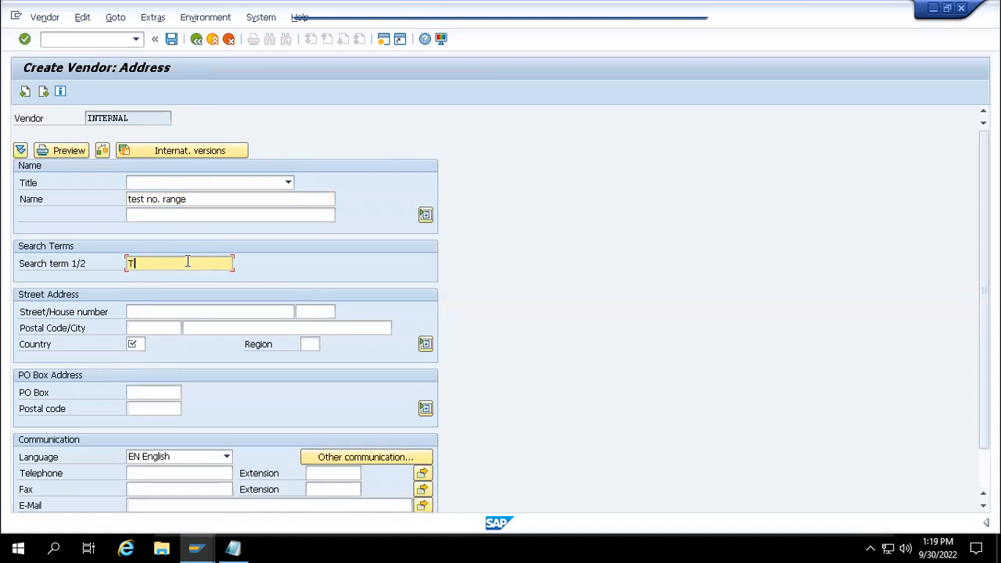
{"action": "type", "text": "Test"}
{"action": "left_click", "coordinate": [138, 345]}
{"action": "type", "text": "de"}
{"action": "key", "text": "Return"}
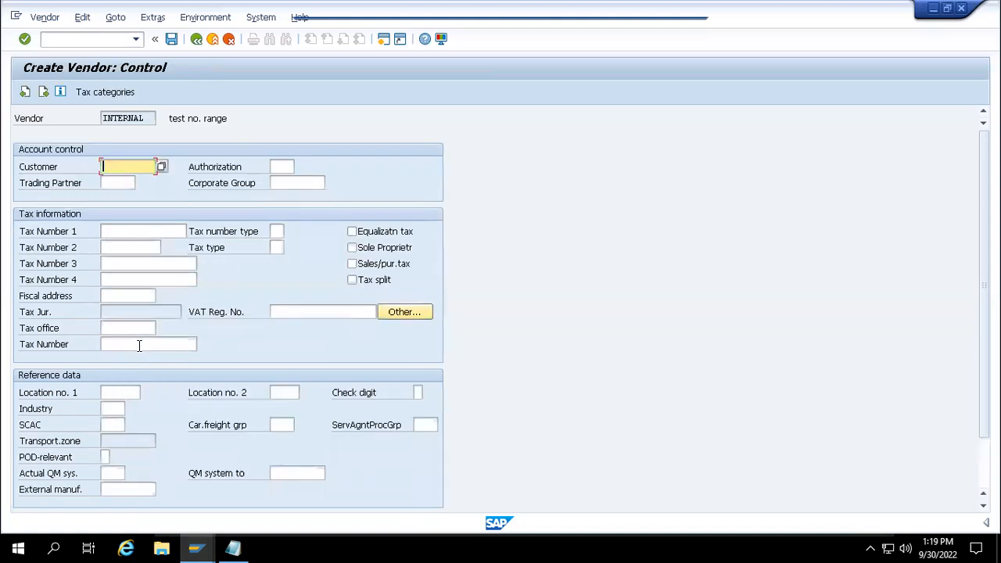
- Set reconciliation account 31000, cash management group A1 and order currency eur
{"action": "key", "text": "Return"}
{"action": "key", "text": "Return"}
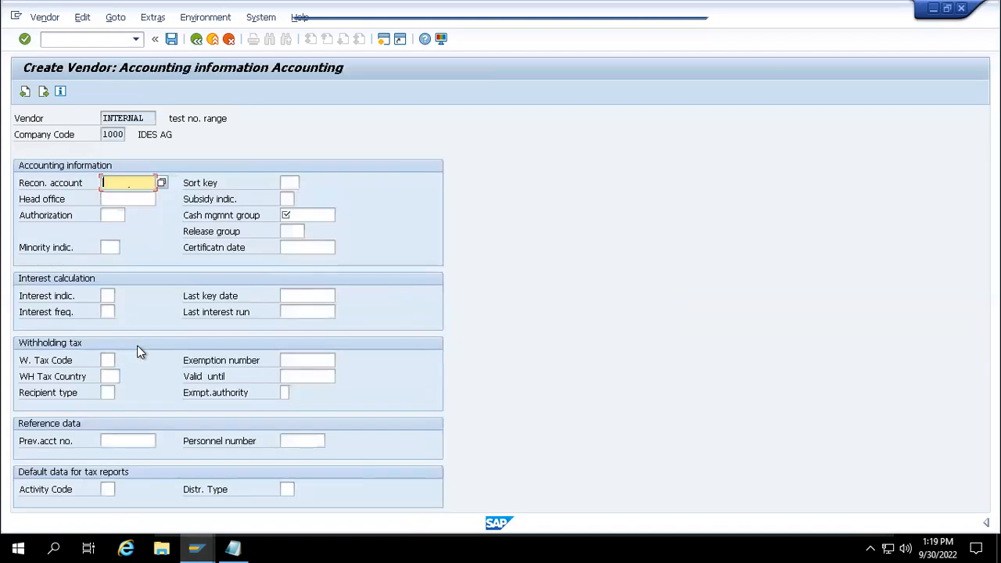
{"action": "type", "text": "31000"}
{"action": "left_click", "coordinate": [318, 217]}
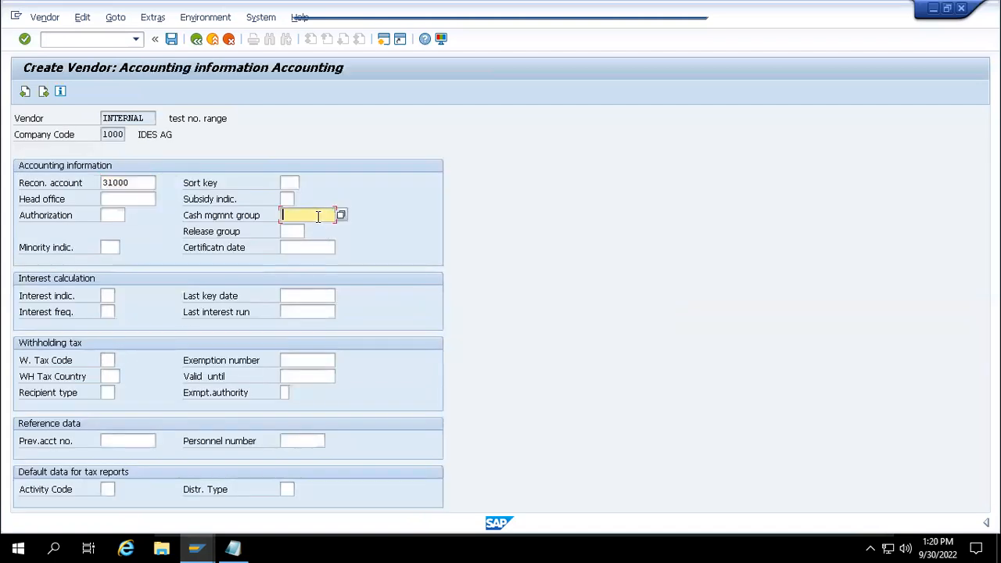
{"action": "type", "text": "A1"}
{"action": "key", "text": "Return"}
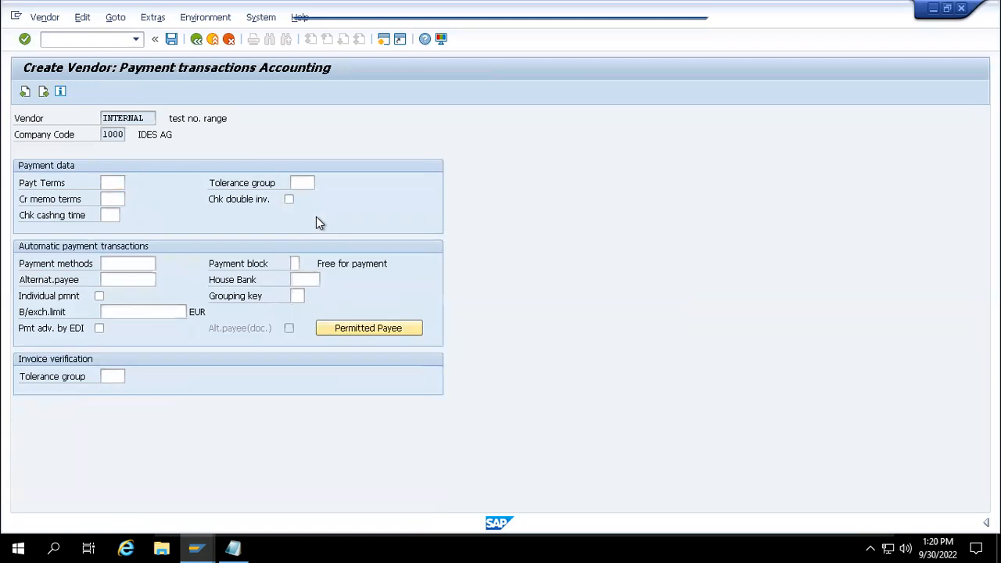
{"action": "key", "text": "Return"}
{"action": "key", "text": "Return"}
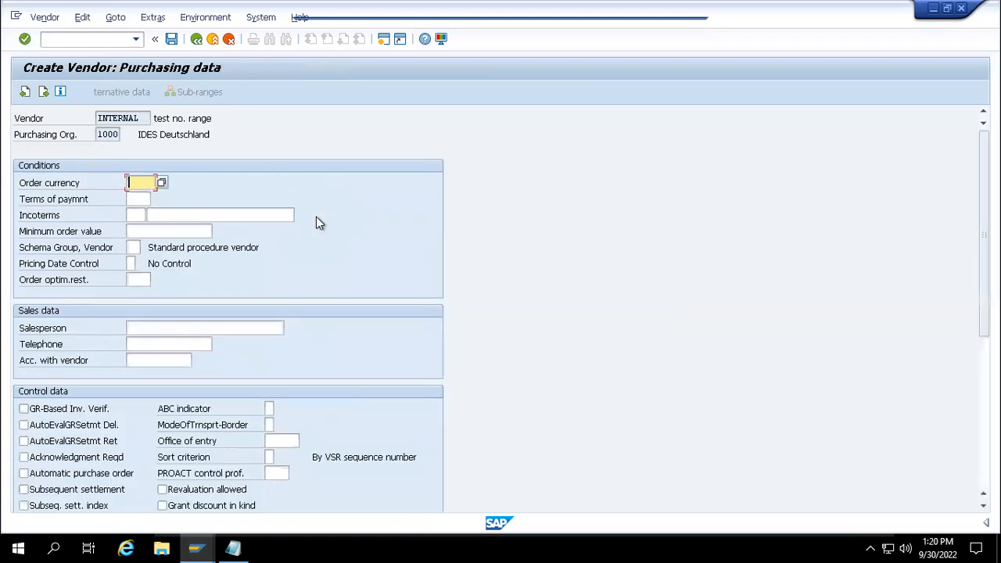
{"action": "type", "text": "eur"}
{"action": "key", "text": "Return"}
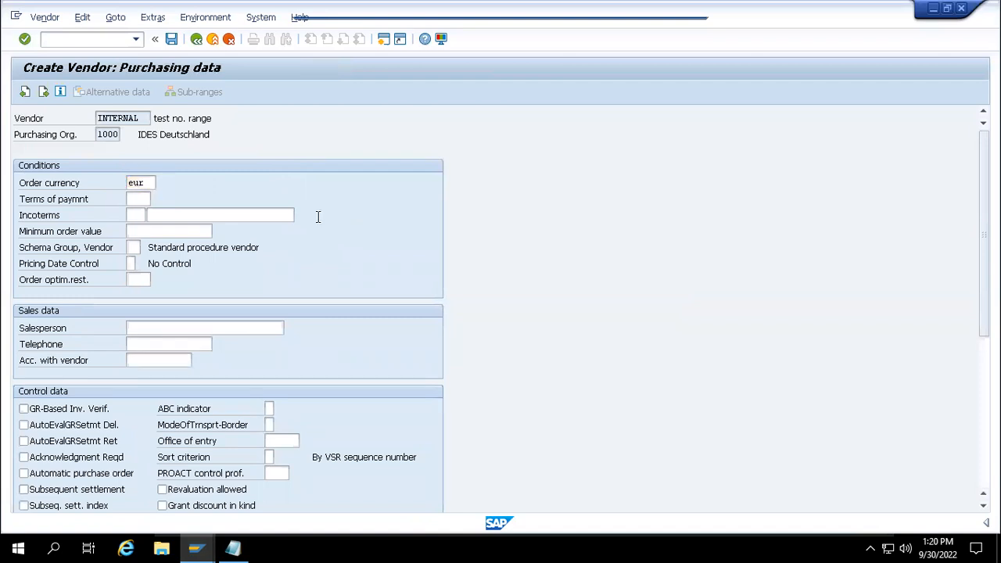
- Confirm past the partner functions screen to save the test vendor
{"action": "key", "text": "Return"}
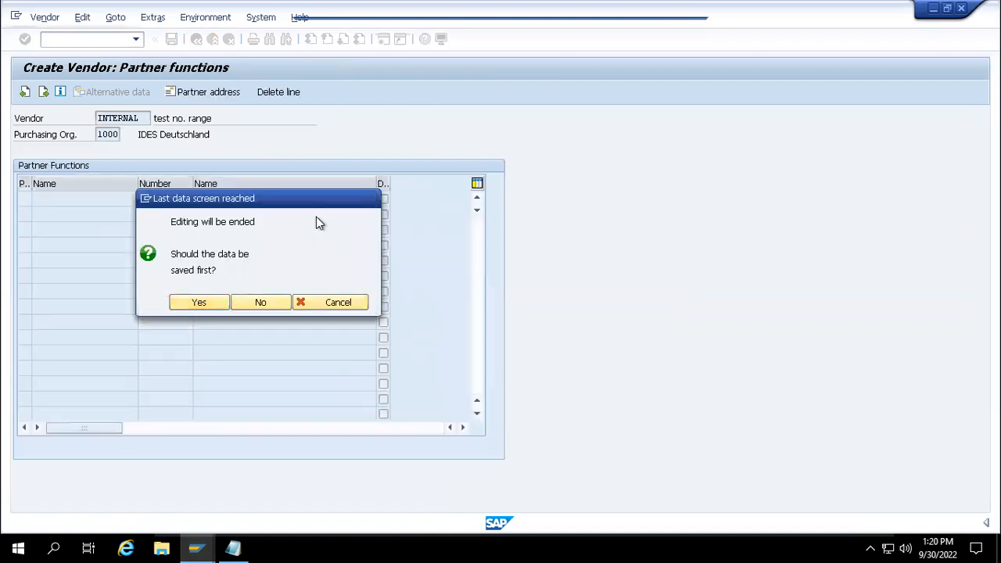
{"action": "key", "text": "Return"}
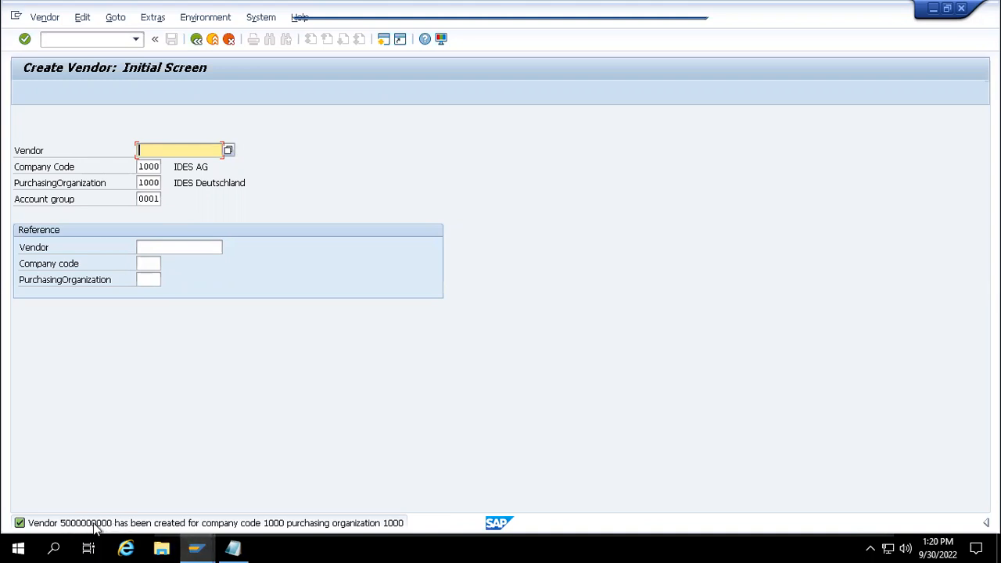
{"action": "mouse_move", "coordinate": [195, 547]}
- Look over the vendor number range intervals, then return to the Vendor Number Ranges overview
{"action": "mouse_move", "coordinate": [305, 479]}
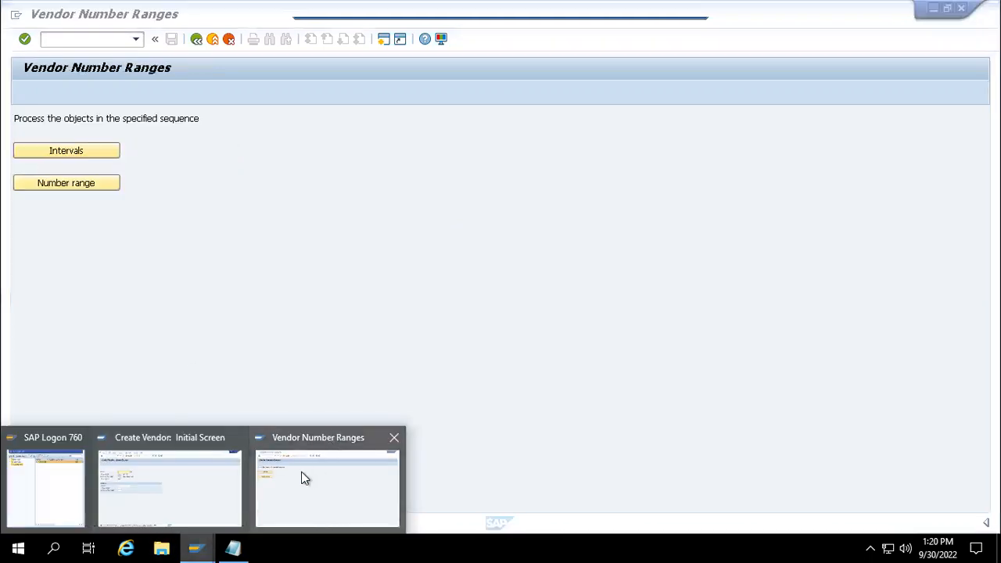
{"action": "left_click", "coordinate": [281, 474]}
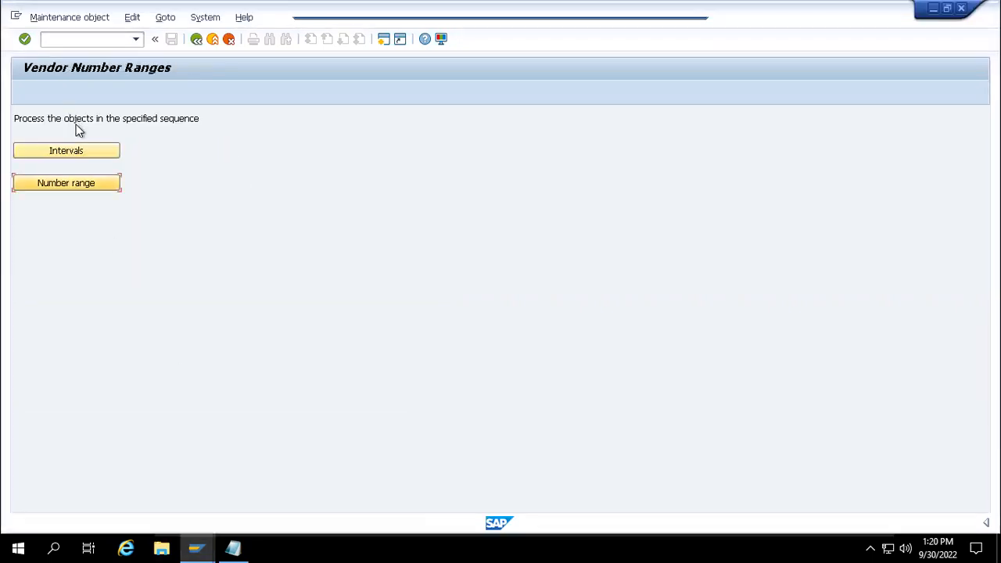
{"action": "left_click", "coordinate": [84, 153]}
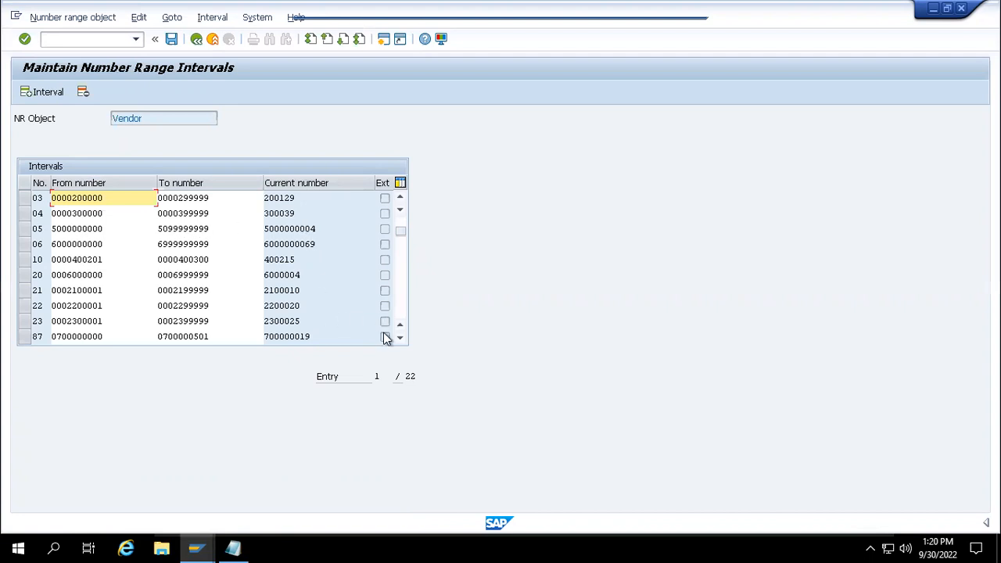
{"action": "left_click", "coordinate": [197, 38]}
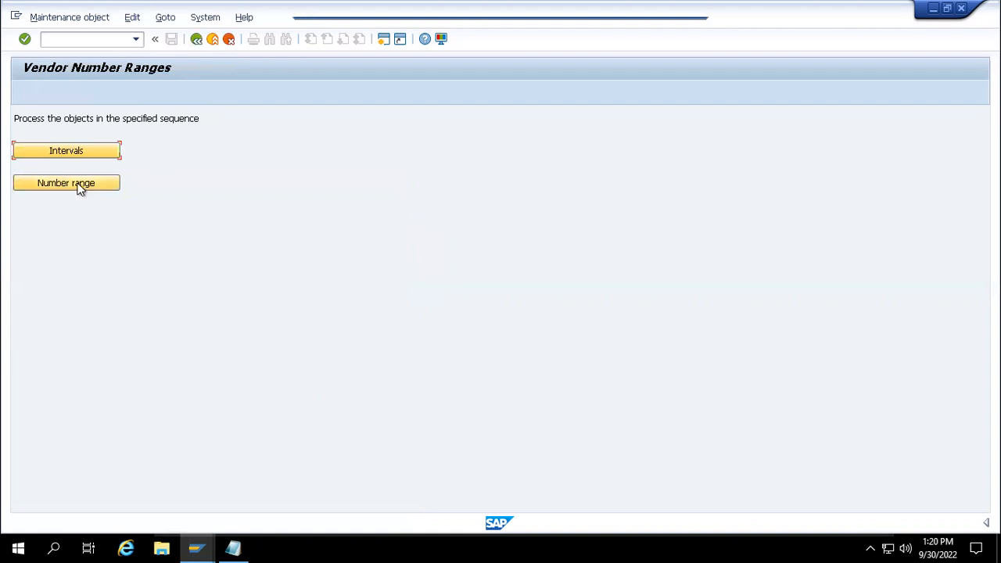
- Check group 0001's range 05 in the assignment table against the Create Vendor account group
{"action": "left_click", "coordinate": [79, 184]}
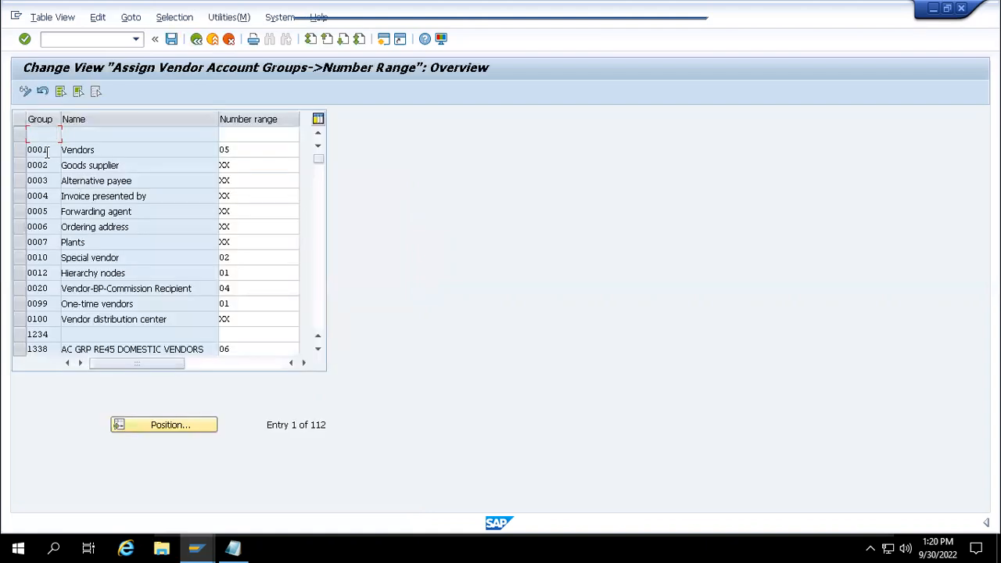
{"action": "left_click_drag", "start_coordinate": [246, 149], "coordinate": [217, 151]}
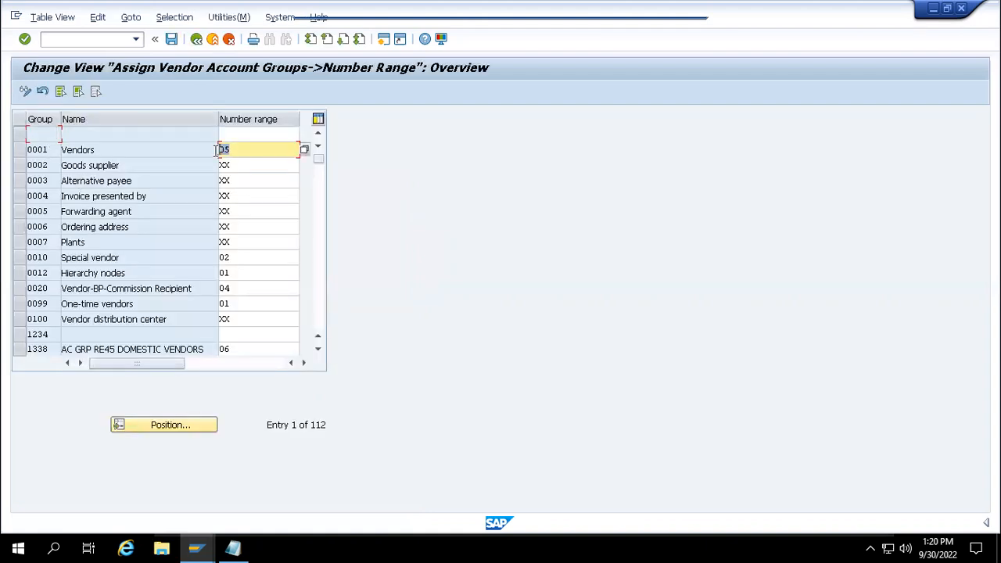
{"action": "mouse_move", "coordinate": [197, 548]}
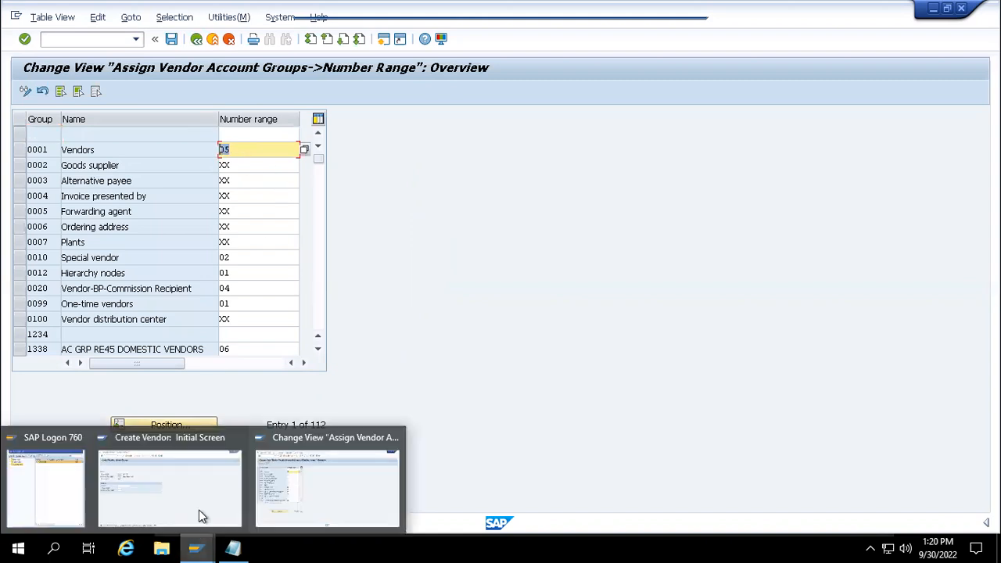
{"action": "left_click", "coordinate": [198, 498]}
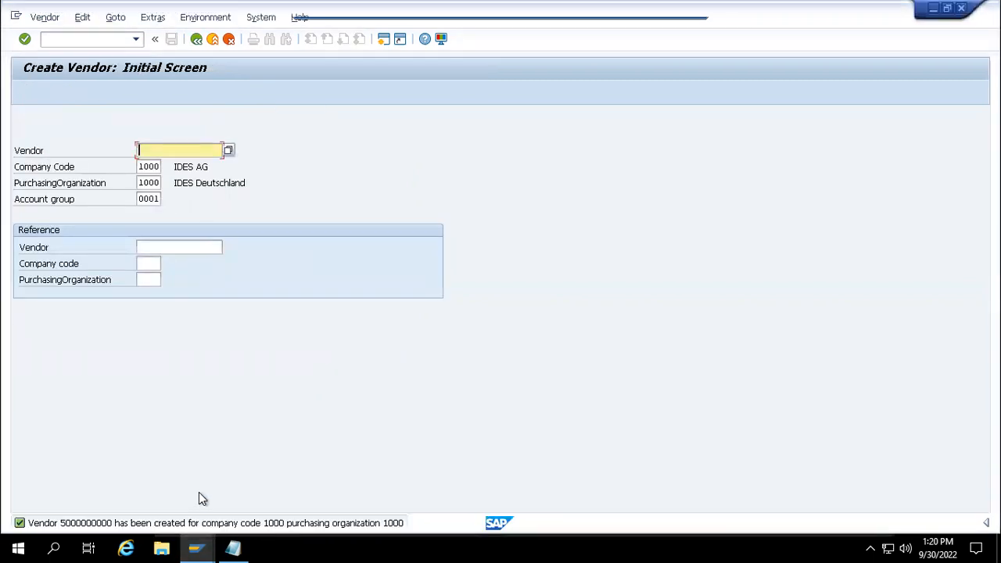
{"action": "left_click", "coordinate": [161, 199]}
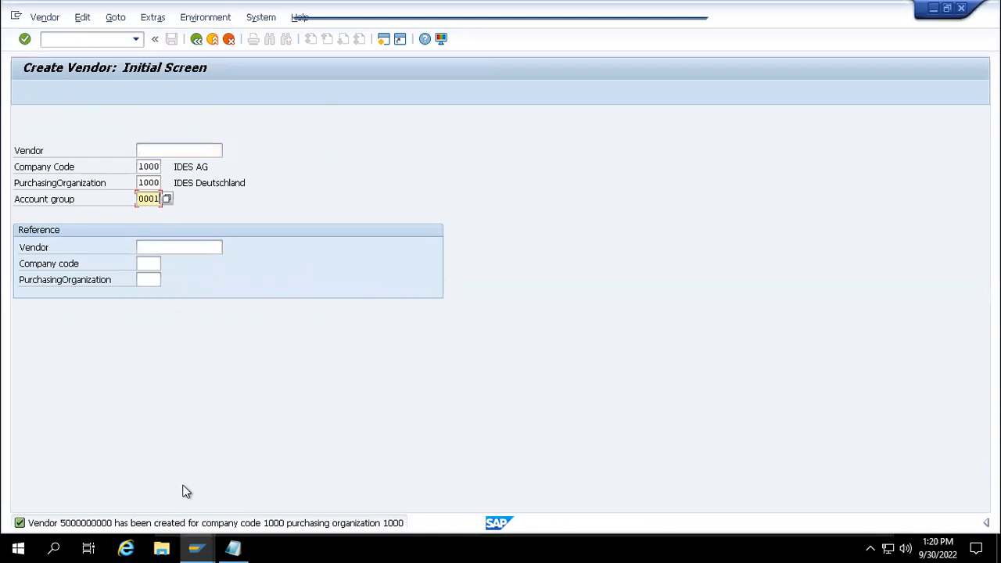
{"action": "mouse_move", "coordinate": [196, 548]}
{"action": "left_click", "coordinate": [266, 485]}
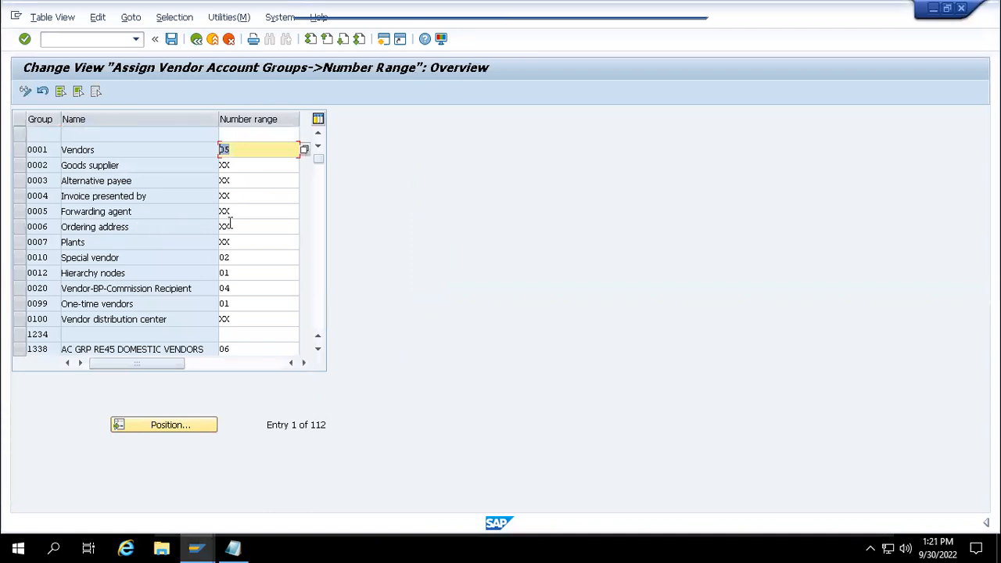
- Reopen the vendor number range intervals to review them, then return to the overview
{"action": "left_click", "coordinate": [196, 39]}
{"action": "left_click", "coordinate": [84, 156]}
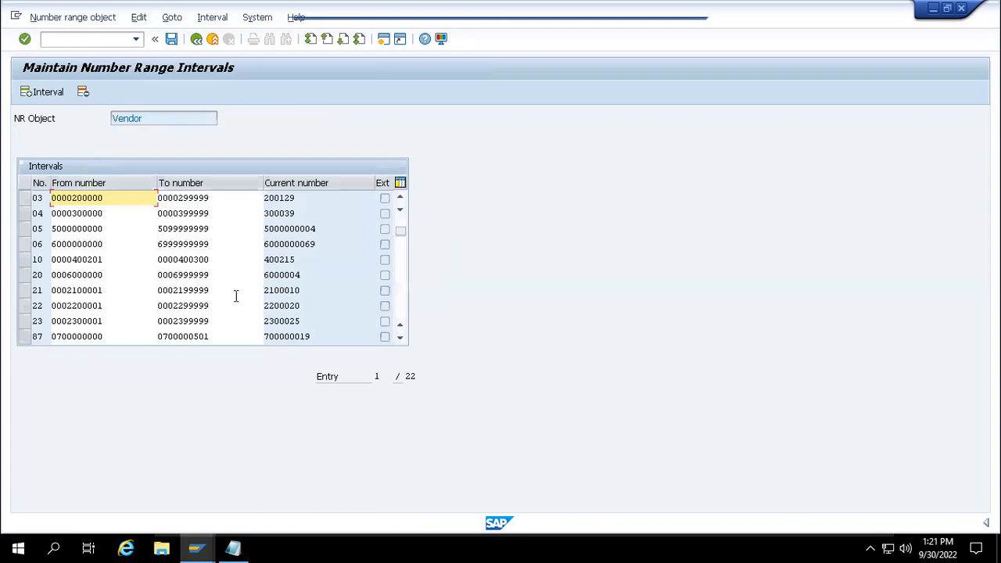
{"action": "left_click", "coordinate": [400, 339]}
{"action": "left_click", "coordinate": [401, 339]}
{"action": "left_click", "coordinate": [400, 339]}
{"action": "left_click", "coordinate": [401, 338]}
{"action": "left_click", "coordinate": [400, 339]}
{"action": "left_click", "coordinate": [400, 339]}
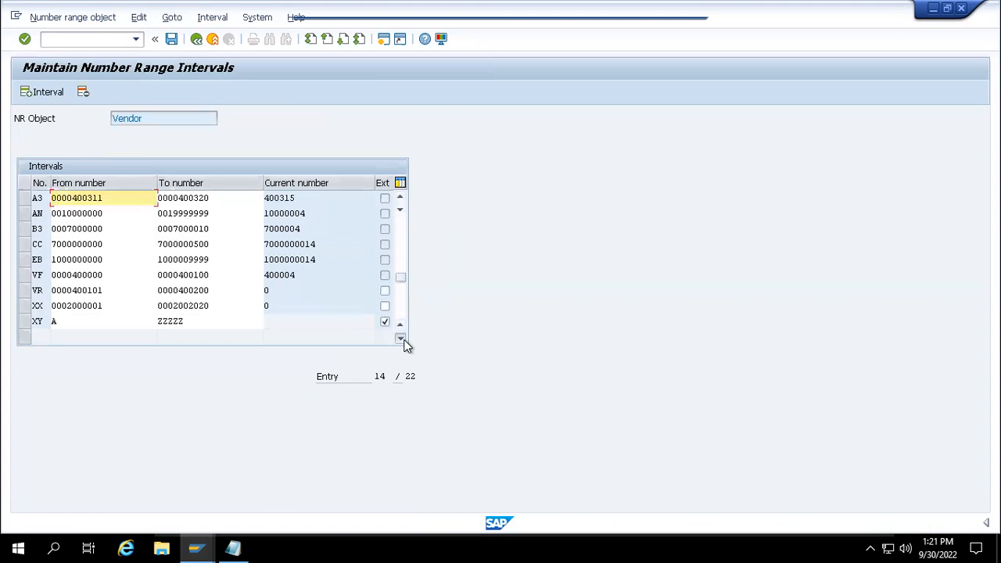
{"action": "left_click", "coordinate": [401, 338]}
{"action": "left_click", "coordinate": [400, 338]}
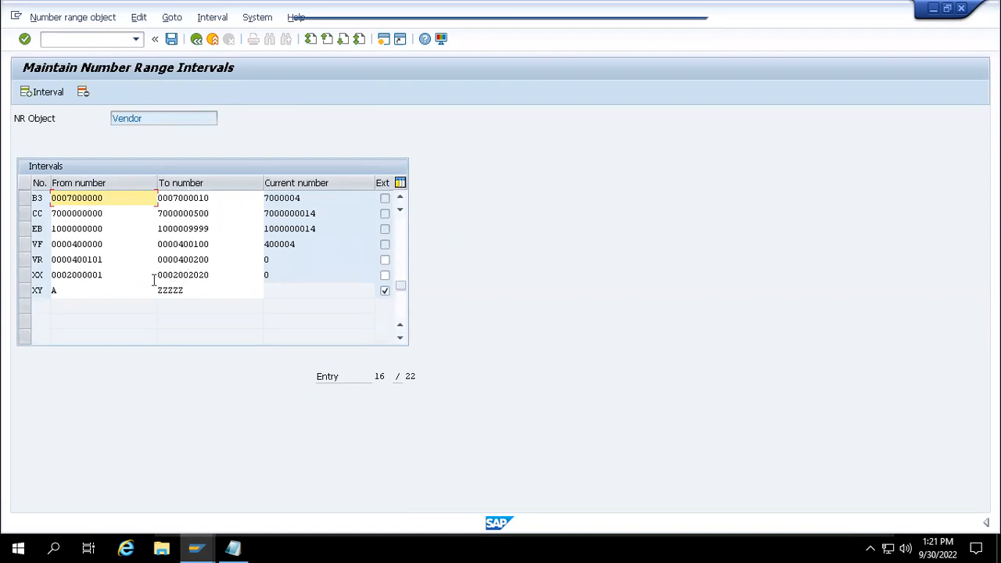
{"action": "left_click", "coordinate": [194, 41]}
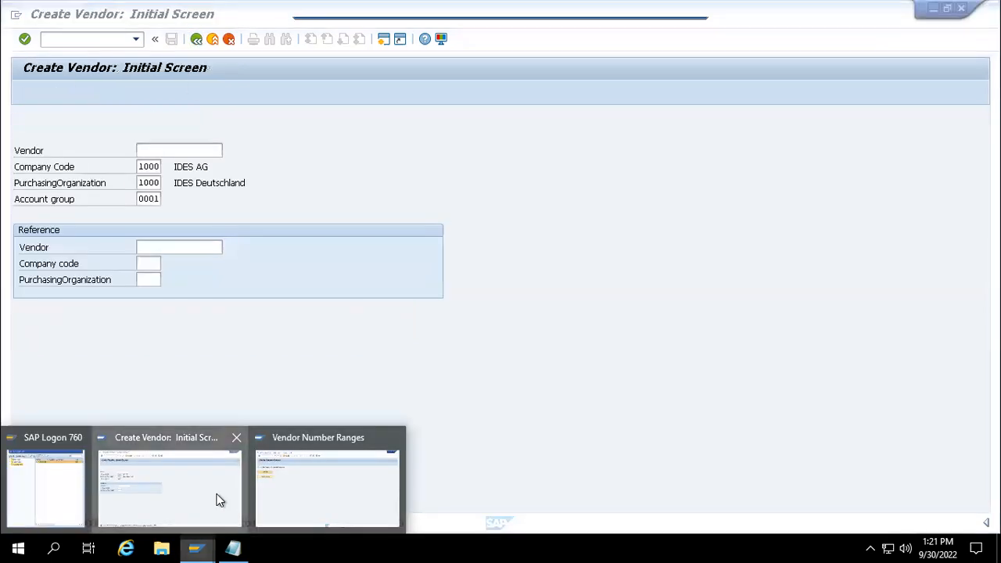
- On the Create Vendor initial screen, pick account group 0006 Ordering address from the list
{"action": "left_click", "coordinate": [216, 503]}
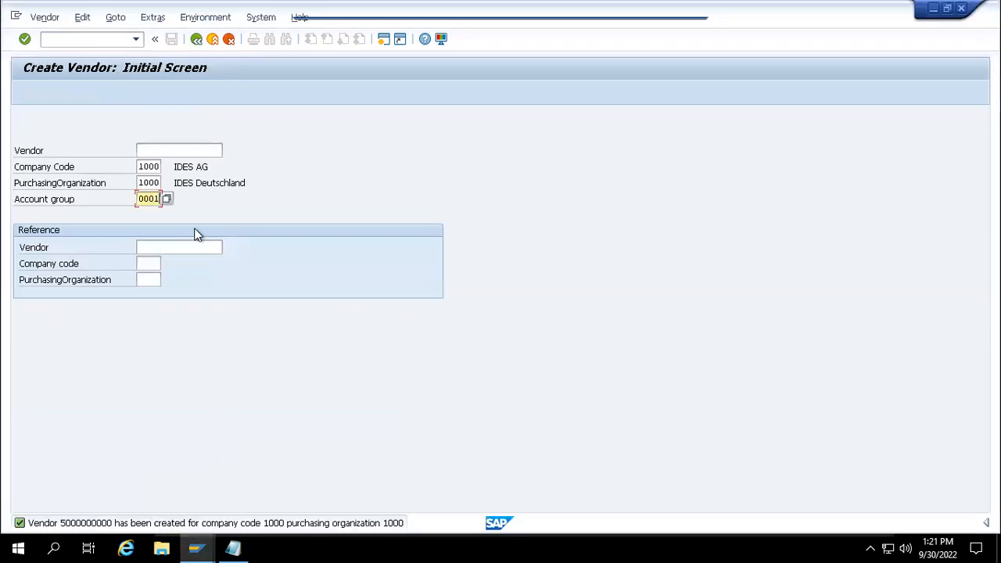
{"action": "left_click", "coordinate": [165, 199]}
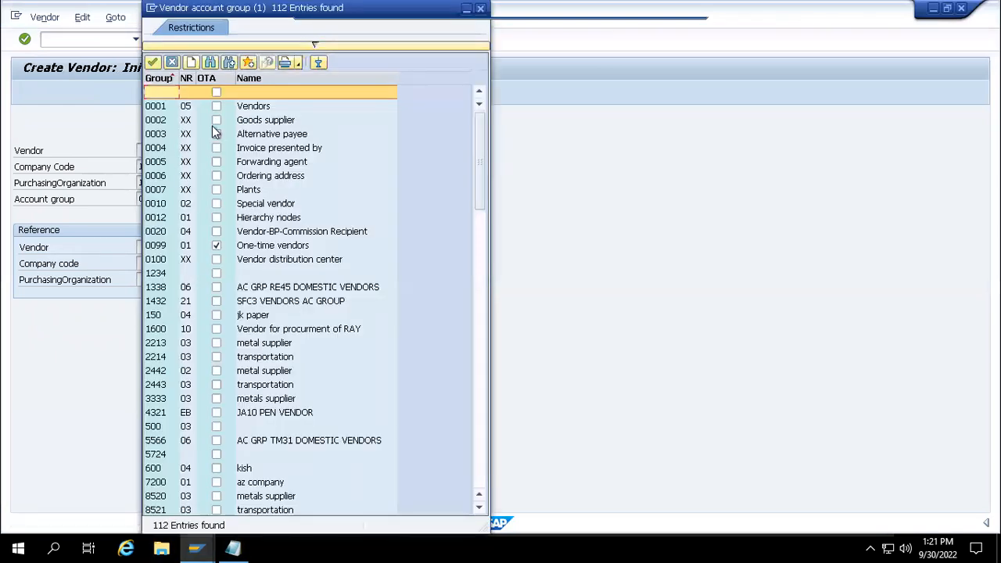
{"action": "double_click", "coordinate": [273, 175]}
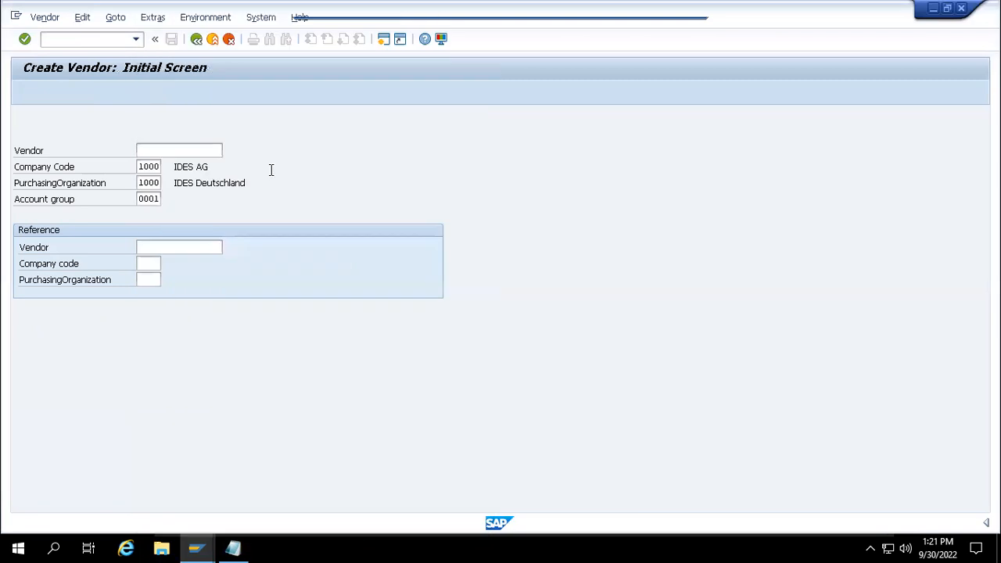
- Proceed to the address screen after rechecking the account group number range assignments
{"action": "key", "text": "Return"}
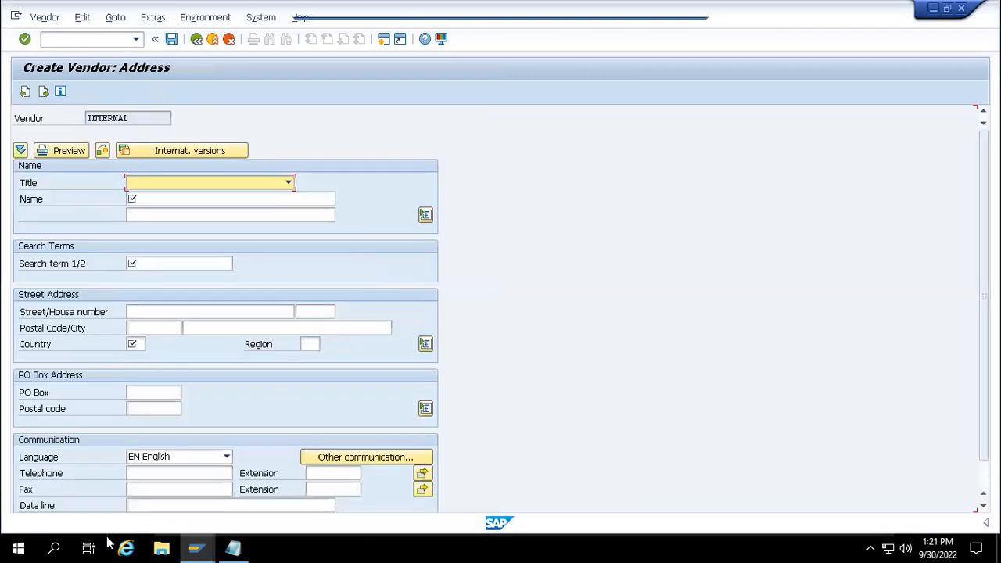
{"action": "mouse_move", "coordinate": [199, 542]}
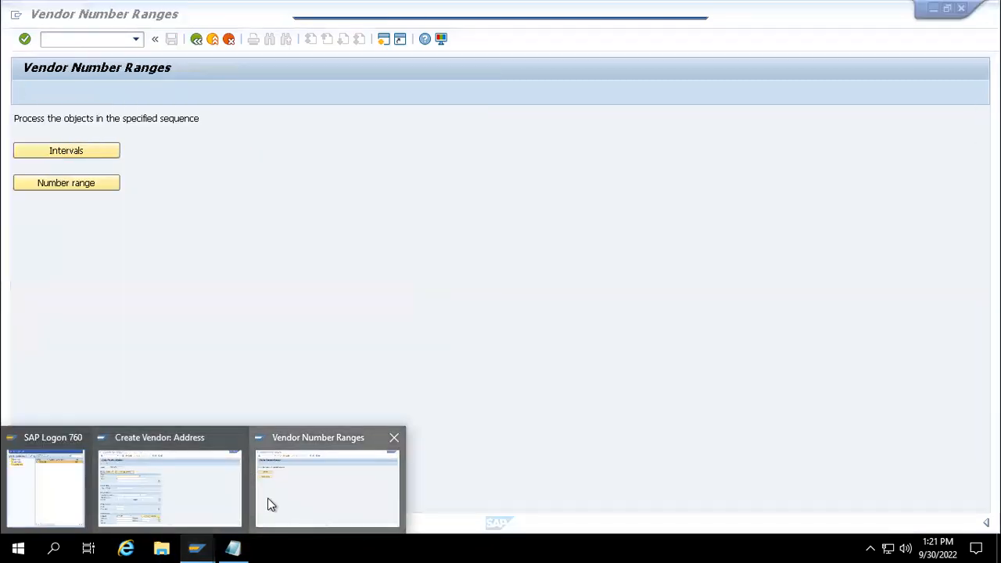
{"action": "left_click", "coordinate": [280, 499]}
{"action": "left_click", "coordinate": [93, 184]}
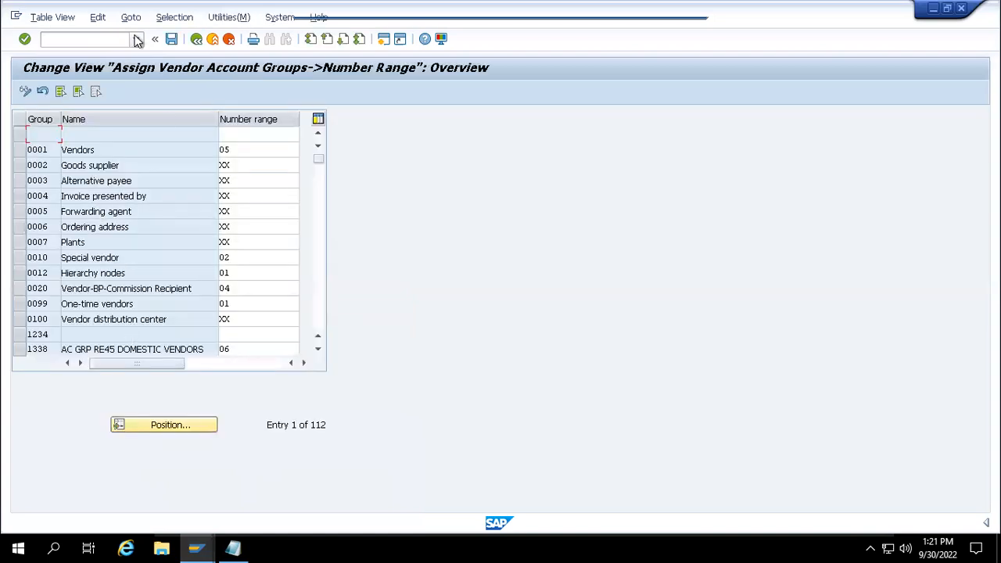
{"action": "left_click", "coordinate": [195, 40]}
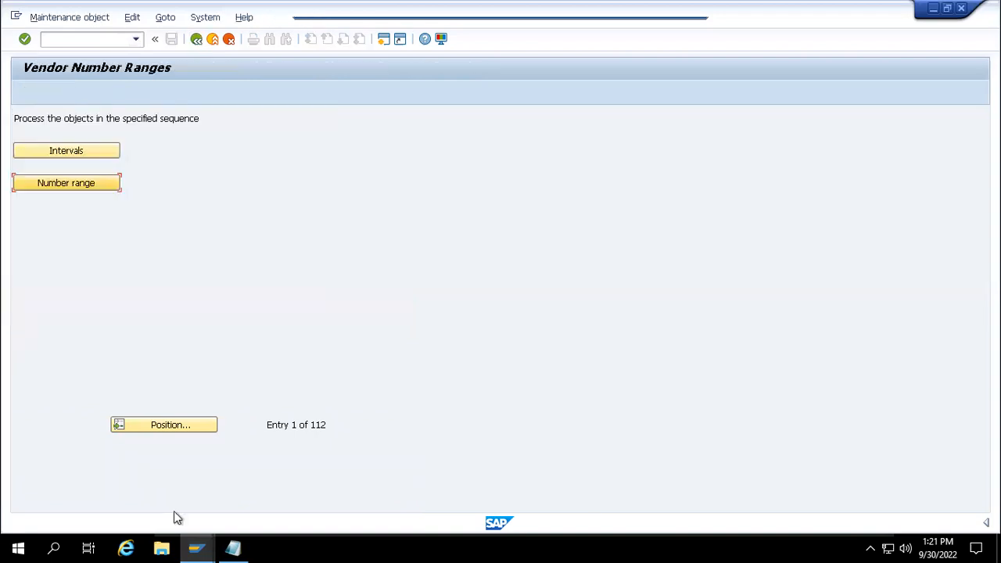
{"action": "mouse_move", "coordinate": [196, 543]}
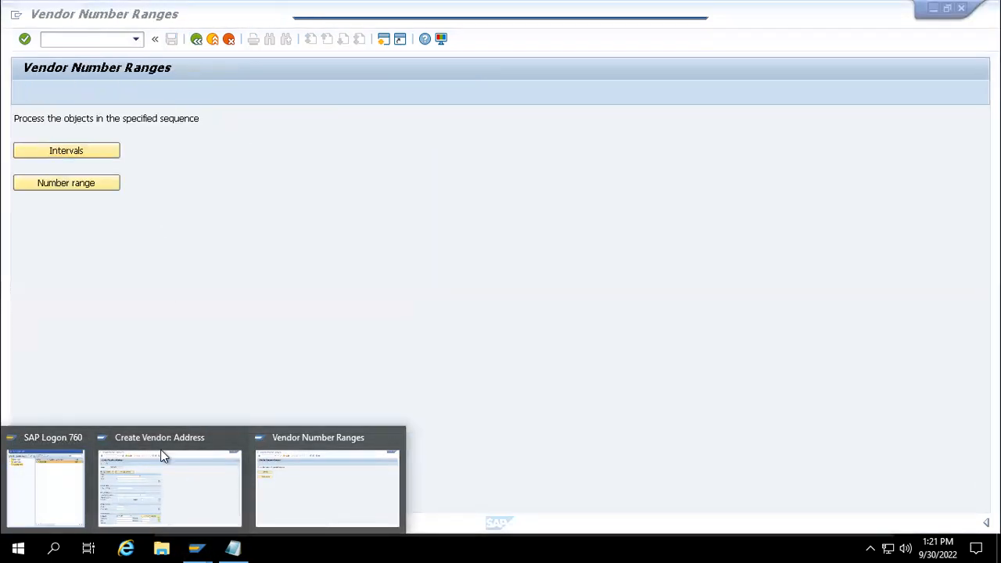
{"action": "left_click", "coordinate": [161, 453]}
{"action": "left_click", "coordinate": [165, 474]}
- Enter name 'oa', search term 'oa' and country 'us' for the new vendor
{"action": "left_click", "coordinate": [147, 202]}
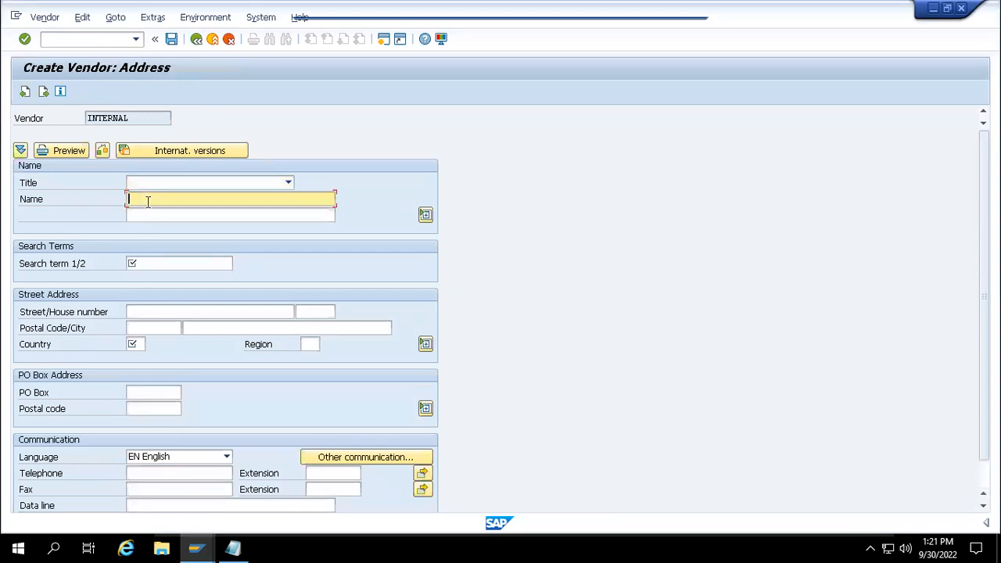
{"action": "type", "text": "oa"}
{"action": "left_click", "coordinate": [162, 266]}
{"action": "type", "text": "oa"}
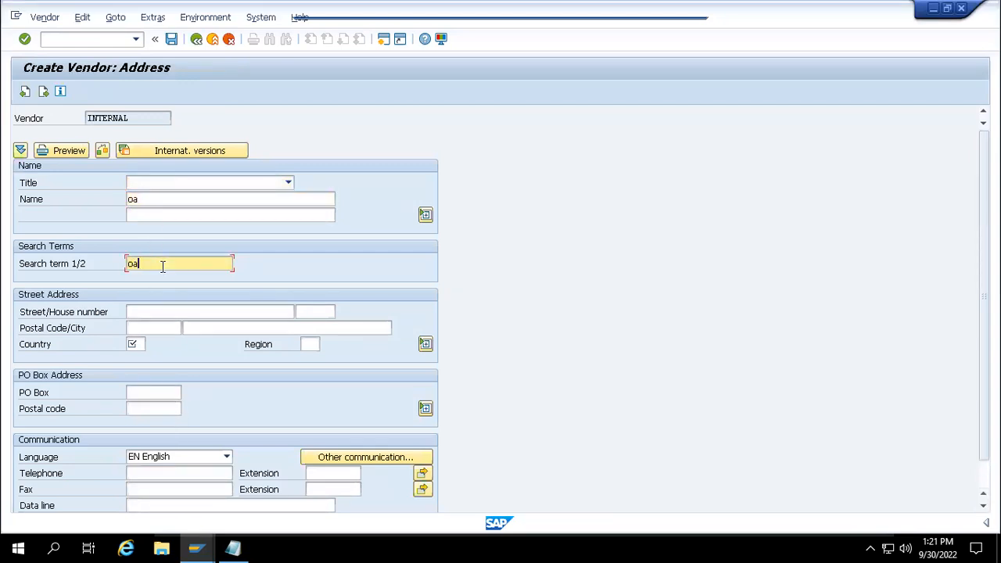
{"action": "left_click", "coordinate": [141, 343]}
{"action": "type", "text": "us"}
{"action": "key", "text": "Return"}
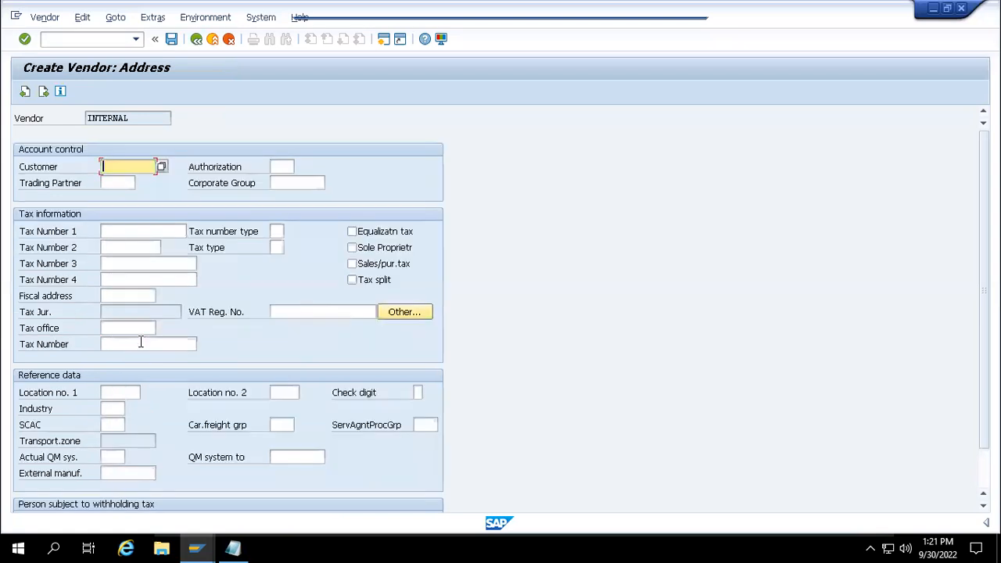
- Set reconciliation account 31000 and cash management group A1, then advance to partner functions
{"action": "key", "text": "Return"}
{"action": "key", "text": "Return"}
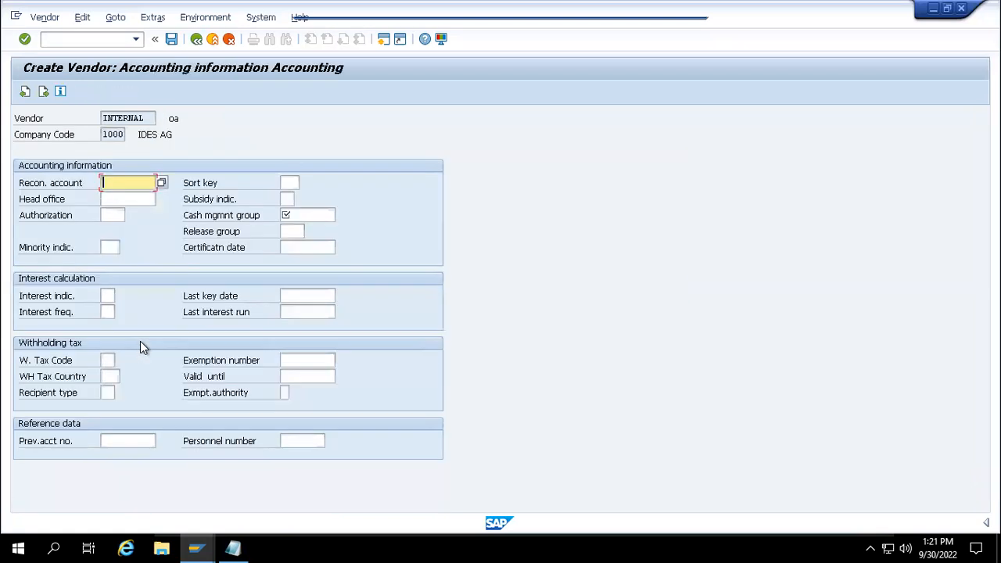
{"action": "type", "text": "31000"}
{"action": "key", "text": "Tab"}
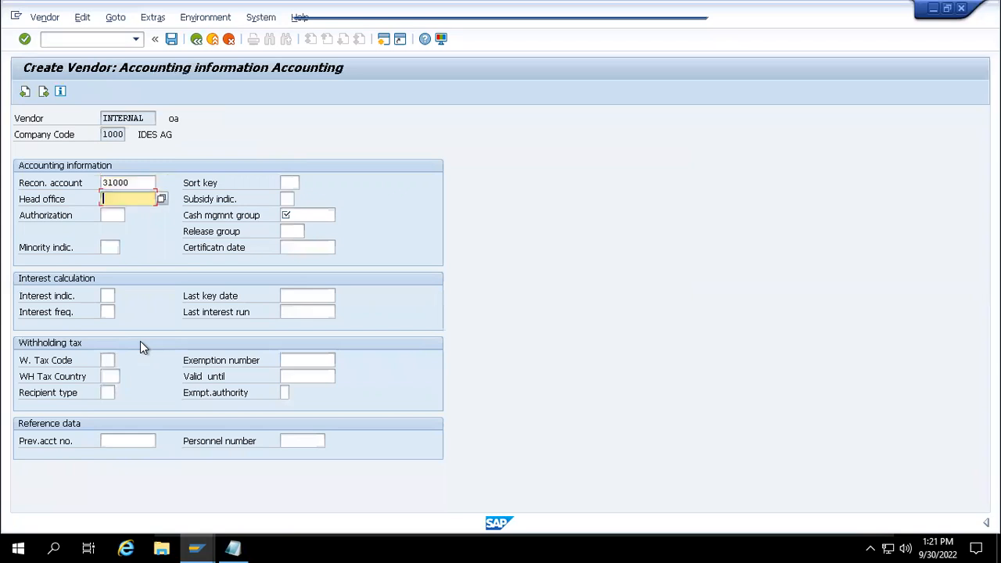
{"action": "key", "text": "Return"}
{"action": "type", "text": "A1"}
{"action": "key", "text": "Return"}
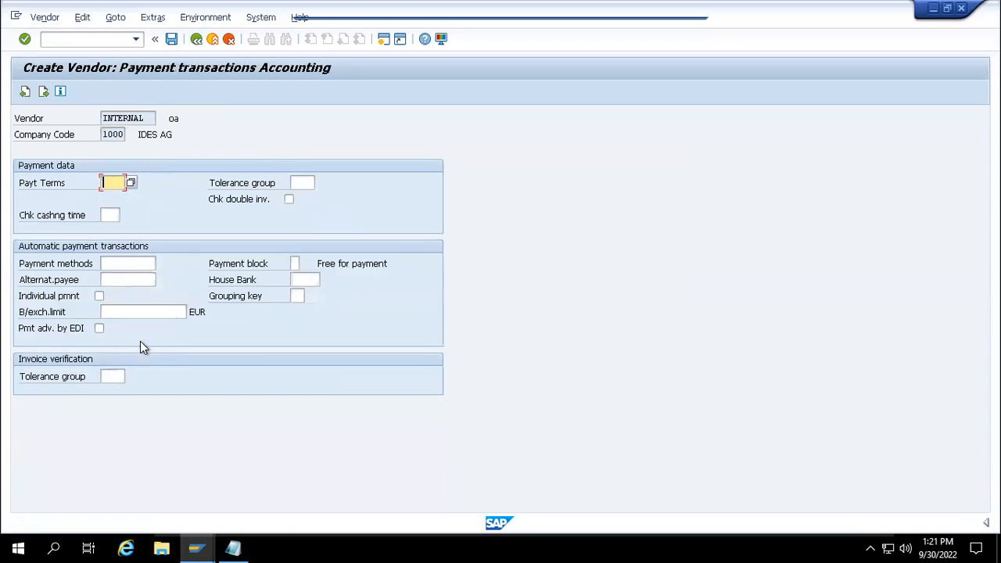
{"action": "key", "text": "Return"}
{"action": "key", "text": "Return"}
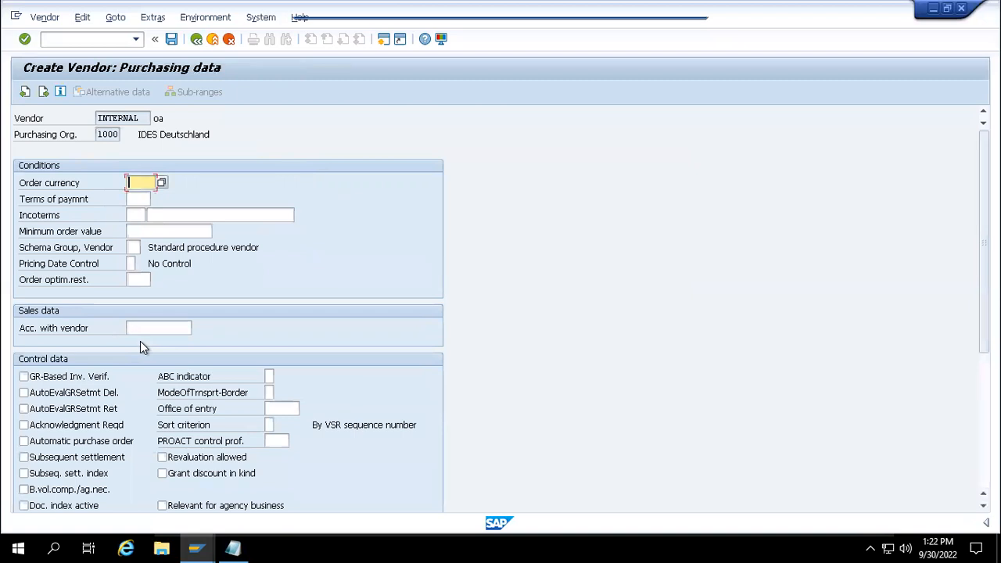
{"action": "key", "text": "Return"}
{"action": "key", "text": "Return"}
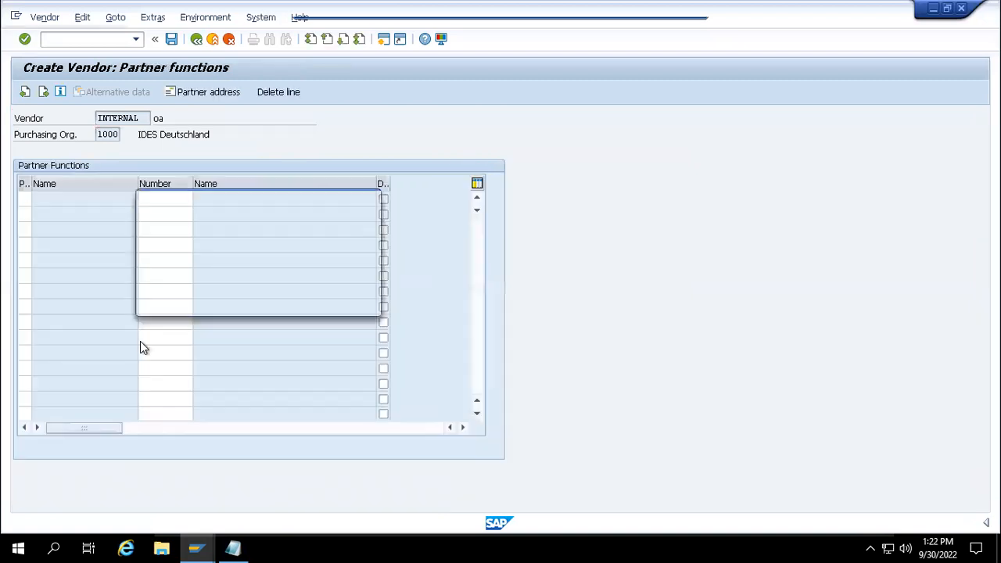
{"action": "key", "text": "Return"}
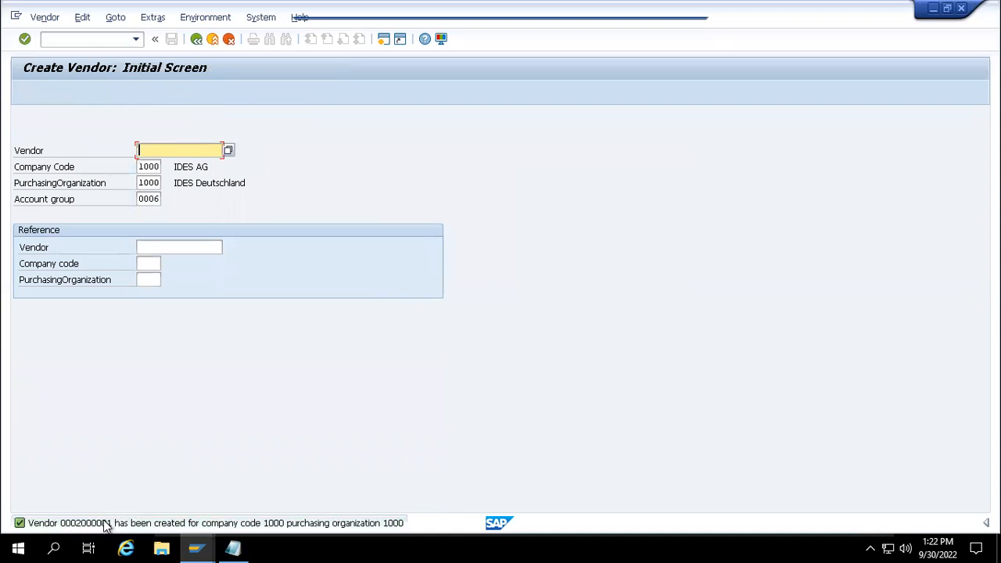
- Change the account group from 0006 to 0001 Vendors and continue to the address screen
{"action": "left_click", "coordinate": [160, 198]}
{"action": "key", "text": "BackSpace"}
{"action": "type", "text": "1"}
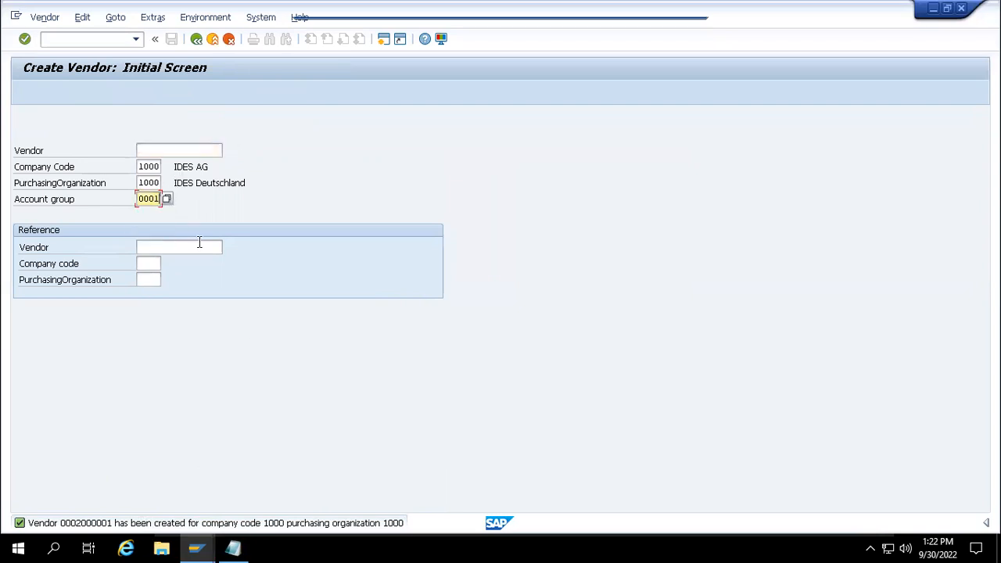
{"action": "left_click", "coordinate": [165, 198]}
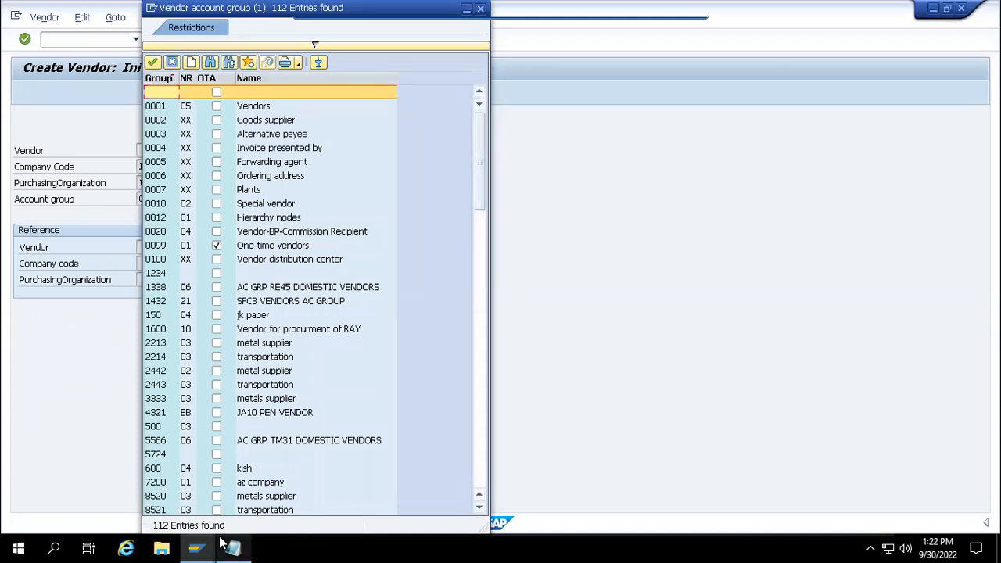
{"action": "mouse_move", "coordinate": [202, 545]}
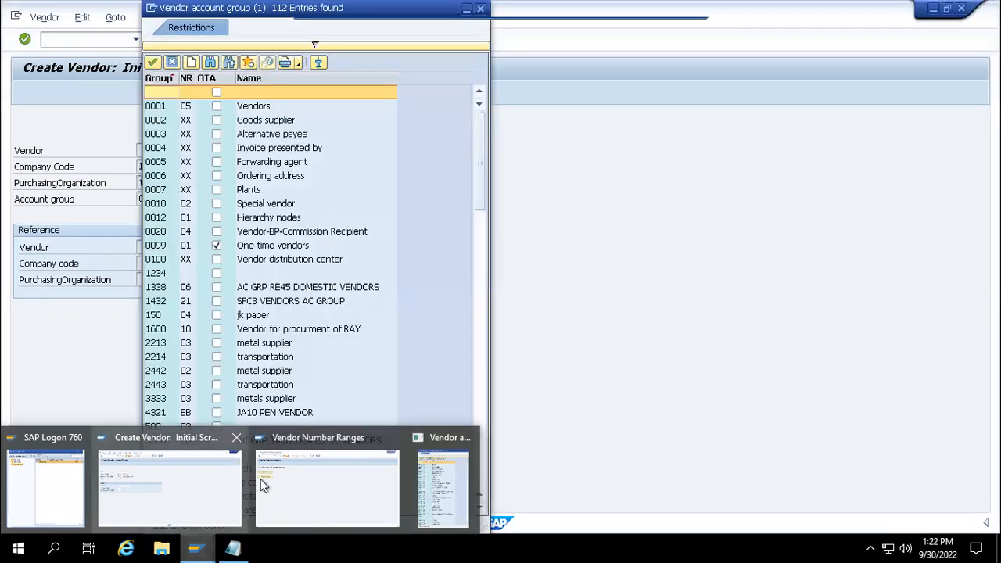
{"action": "left_click", "coordinate": [264, 479]}
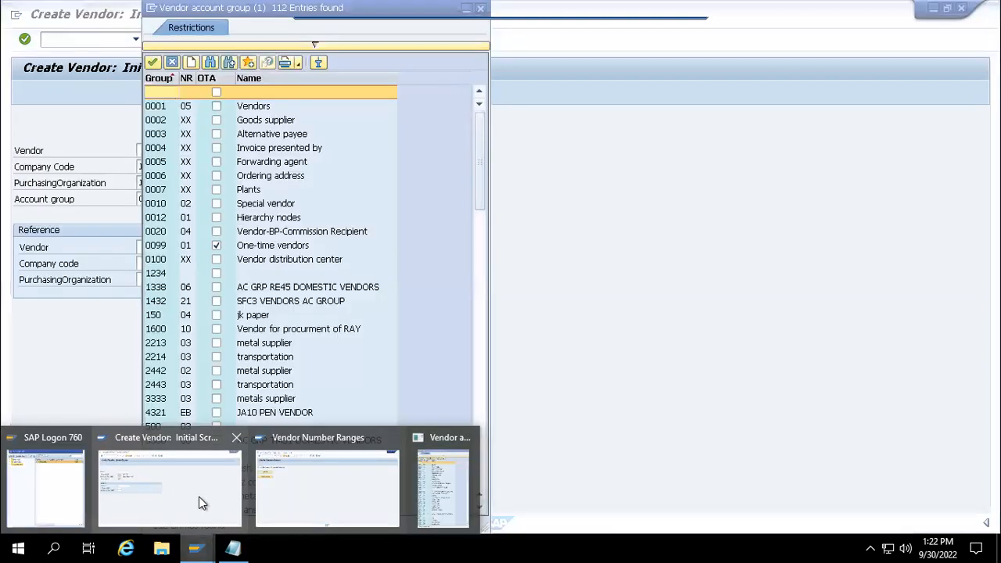
{"action": "left_click", "coordinate": [198, 501]}
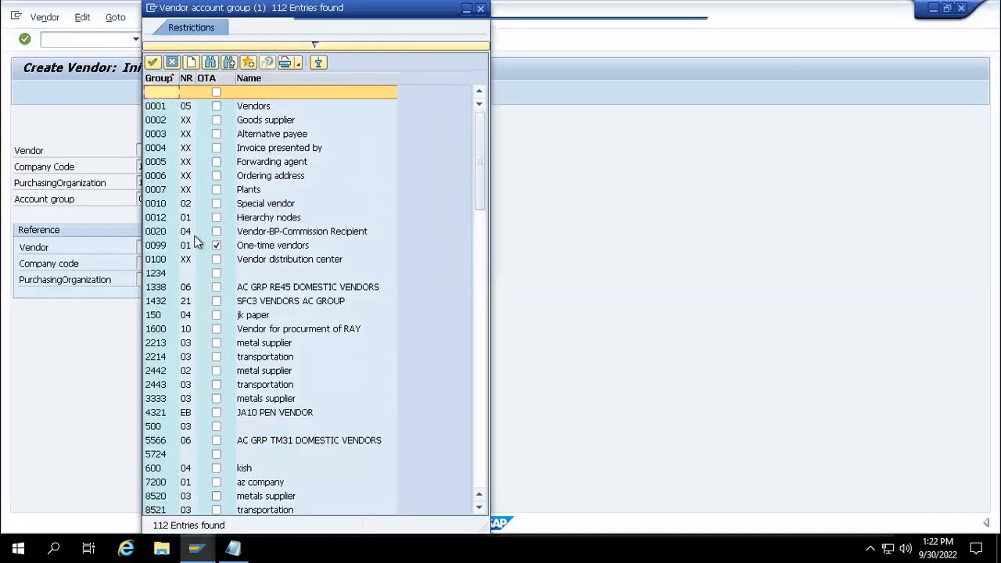
{"action": "double_click", "coordinate": [161, 111]}
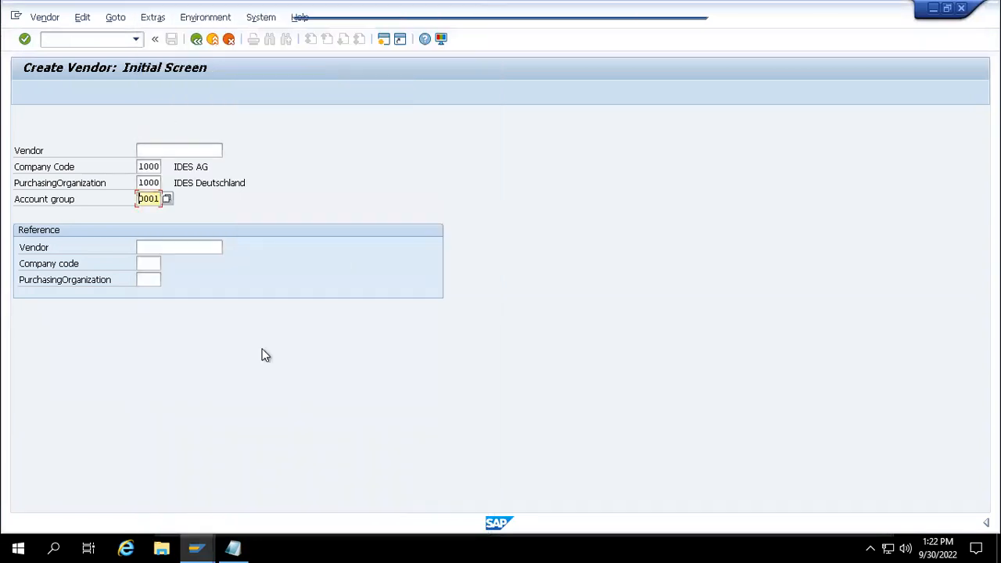
{"action": "key", "text": "Return"}
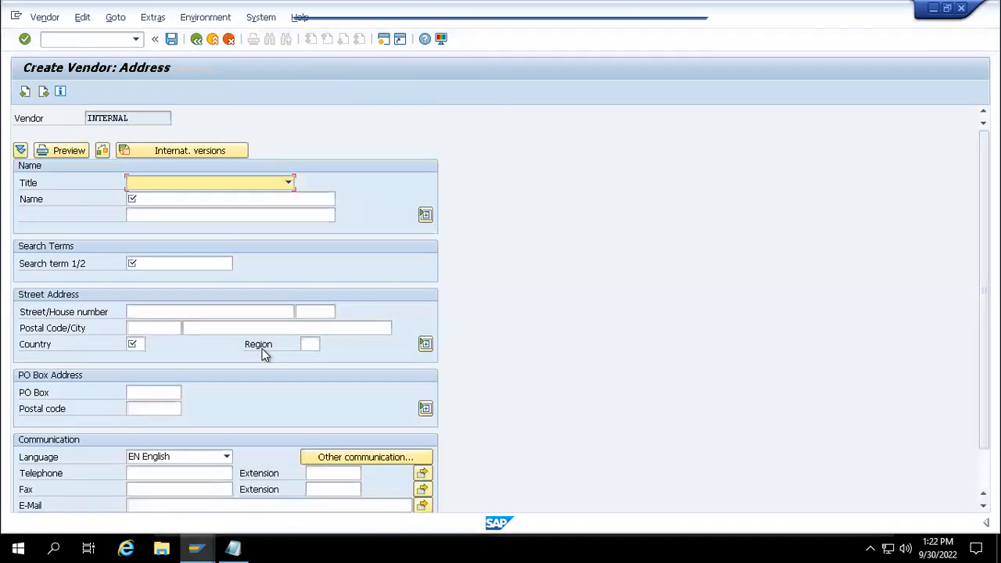
- Enter name 'test1' and search term 'tre' for the new vendor
{"action": "key", "text": "Tab"}
{"action": "type", "text": "test1"}
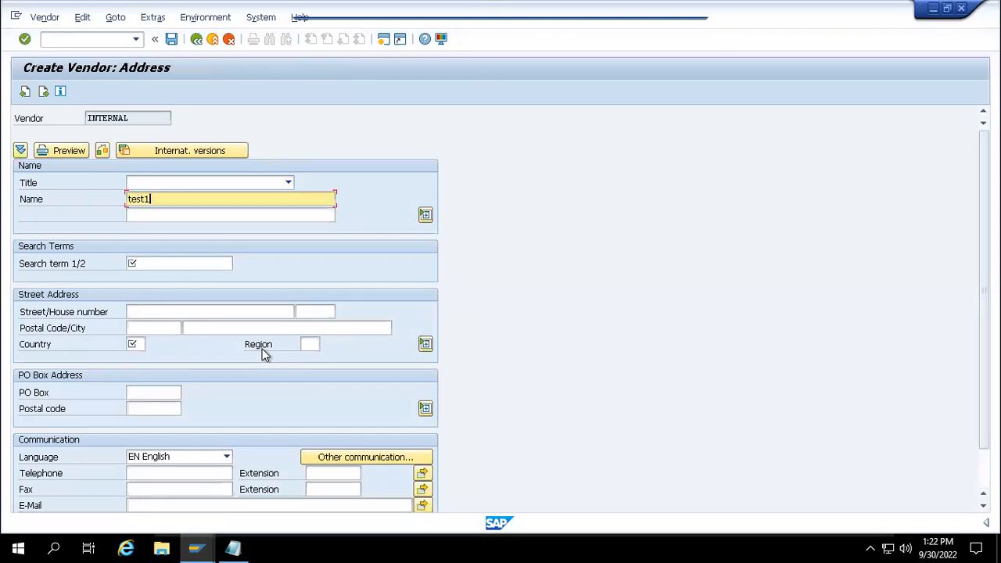
{"action": "left_click", "coordinate": [212, 263]}
{"action": "type", "text": "tre"}
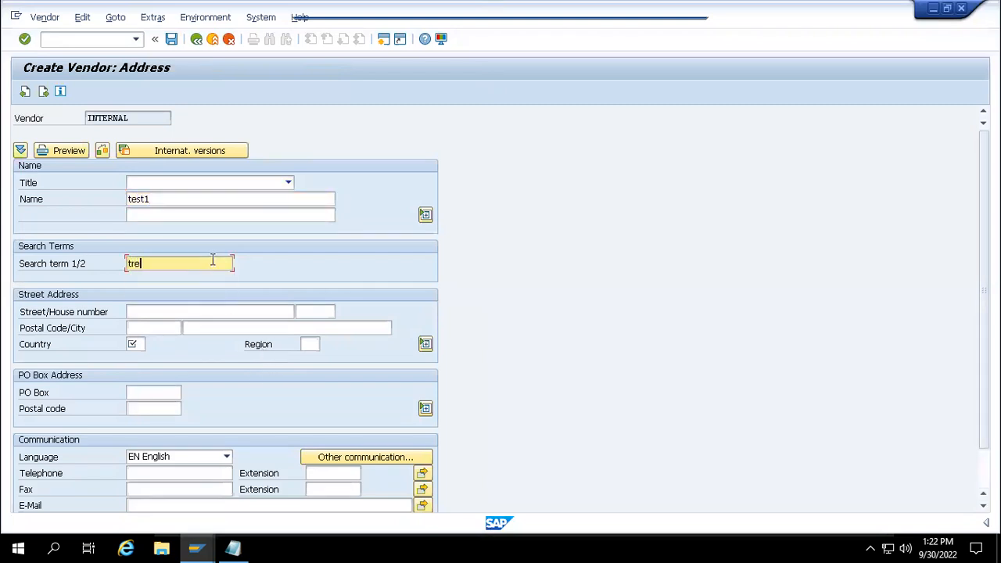
{"action": "key", "text": "Tab"}
{"action": "key", "text": "Tab"}
{"action": "key", "text": "Tab"}
{"action": "key", "text": "Tab"}
{"action": "key", "text": "Tab"}
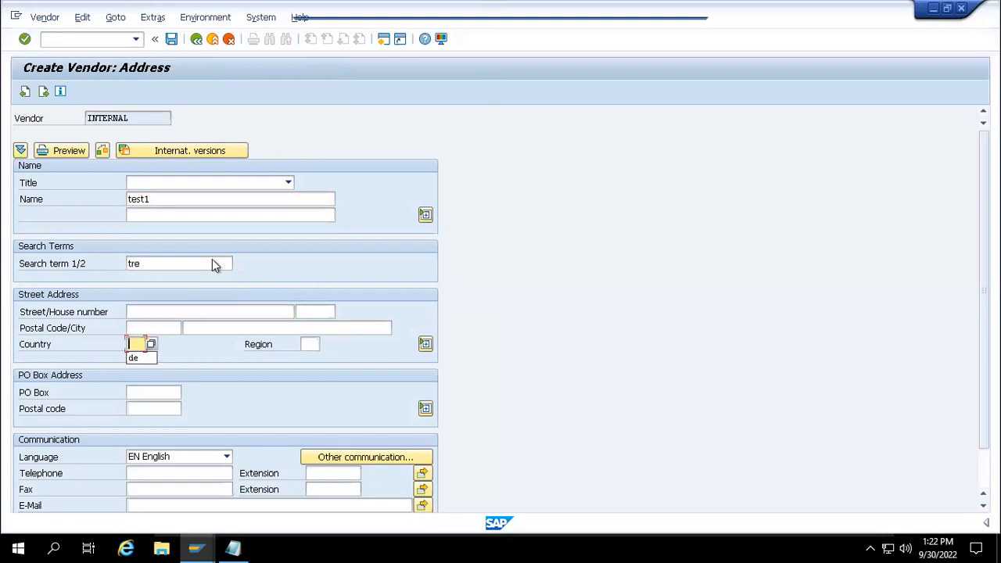
- Confirm reconciliation account 31000, cash management group A1 and order currency EUR
{"action": "key", "text": "Return"}
{"action": "key", "text": "Return"}
{"action": "key", "text": "Return"}
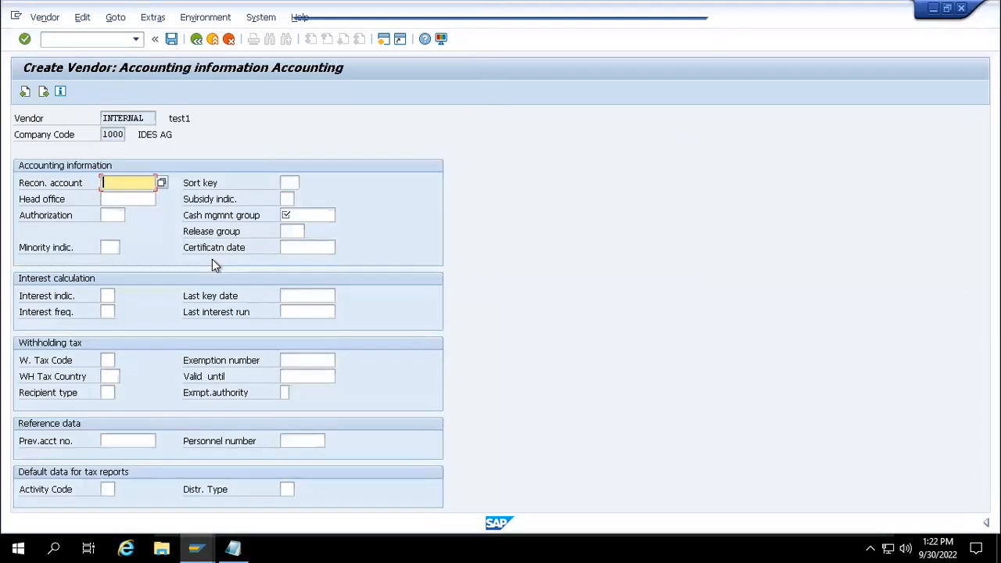
{"action": "key", "text": "Return"}
{"action": "type", "text": "A1"}
{"action": "key", "text": "Return"}
{"action": "key", "text": "Return"}
{"action": "key", "text": "Return"}
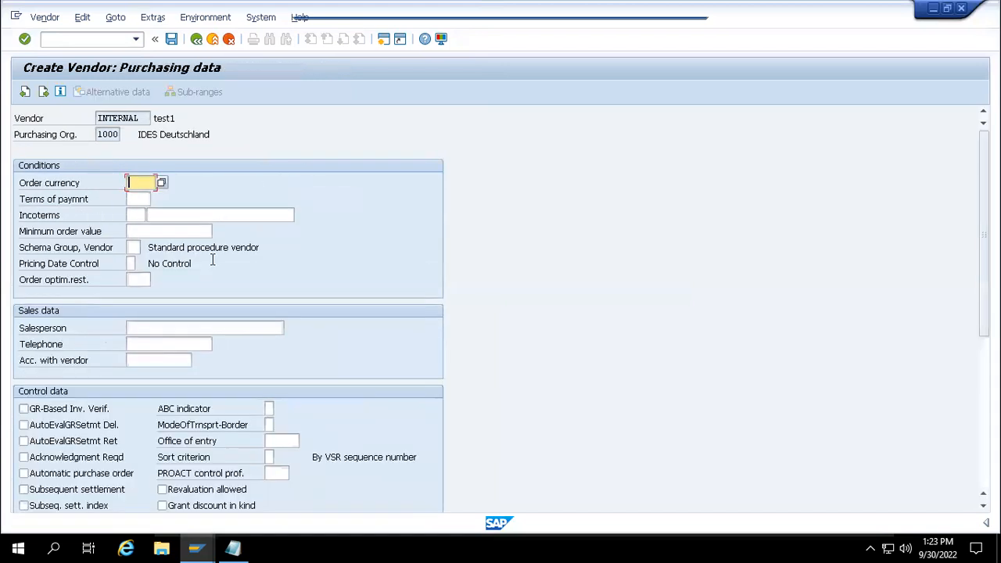
{"action": "key", "text": "Return"}
{"action": "type", "text": "eur"}
{"action": "key", "text": "Return"}
{"action": "key", "text": "Return"}
{"action": "key", "text": "Return"}
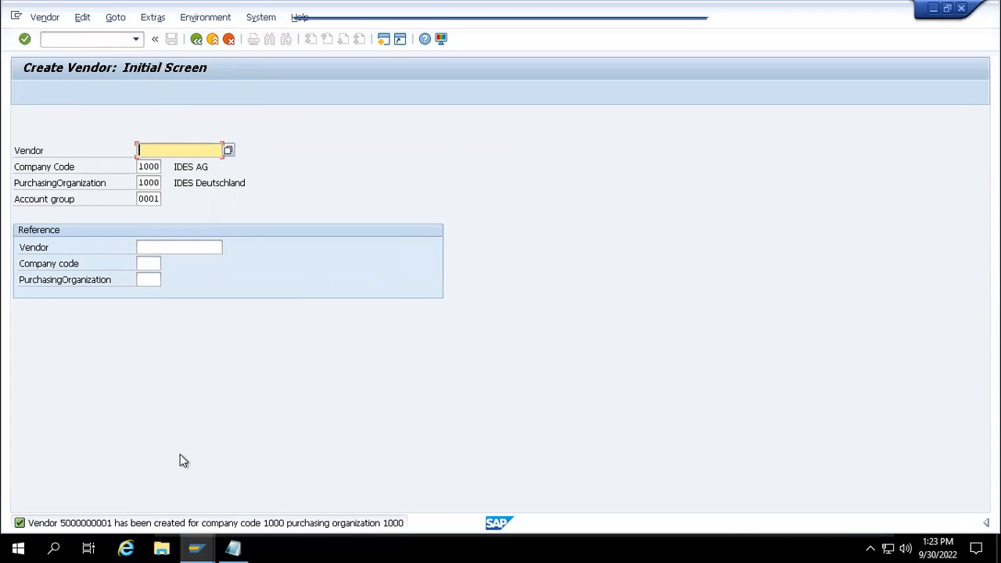
- From the Vendor Number Ranges session, go back to the IMG and run Define Number Ranges for Vendor Master Records
{"action": "mouse_move", "coordinate": [193, 541]}
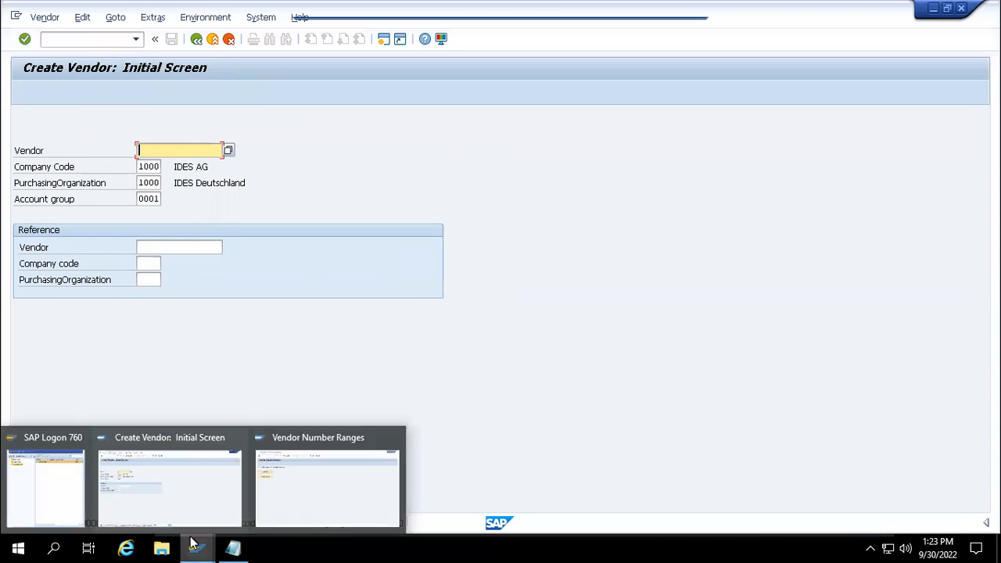
{"action": "left_click", "coordinate": [188, 511]}
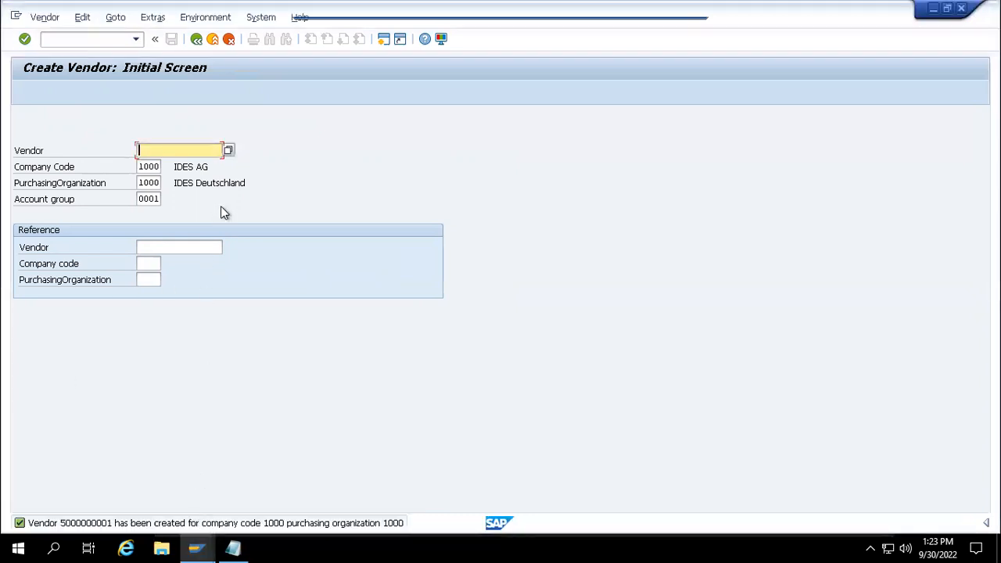
{"action": "mouse_move", "coordinate": [195, 548]}
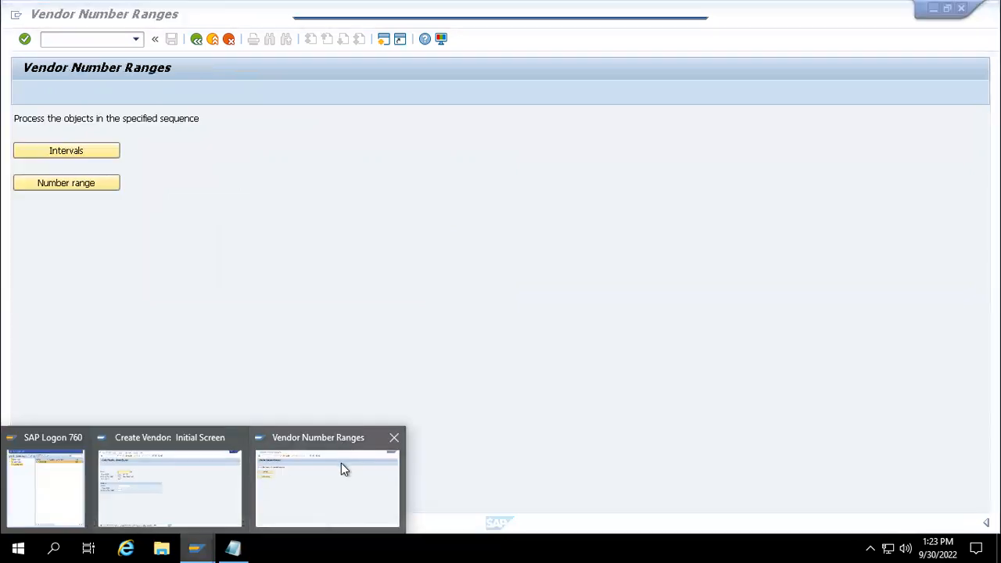
{"action": "left_click", "coordinate": [341, 464]}
{"action": "left_click", "coordinate": [196, 38]}
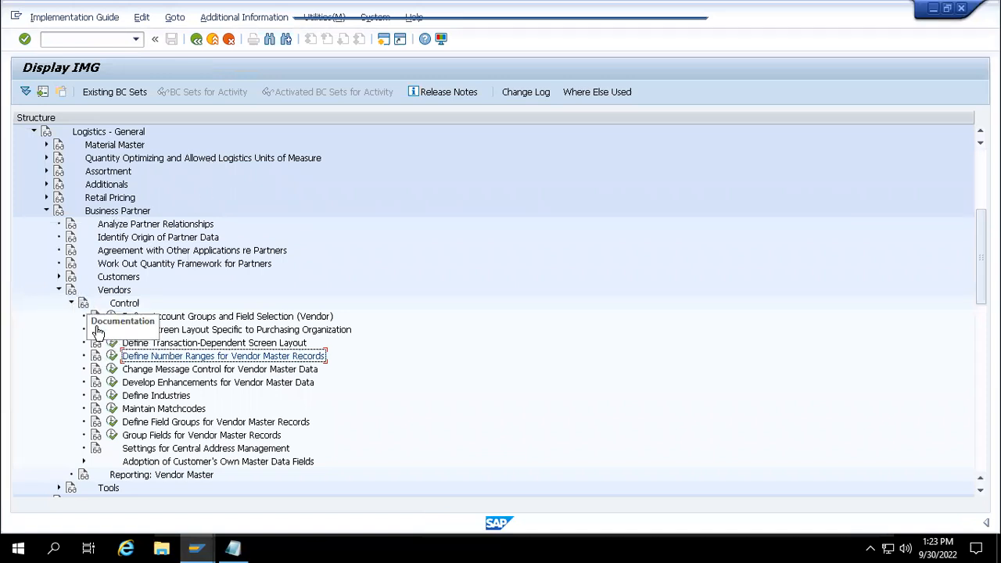
{"action": "left_click", "coordinate": [115, 358]}
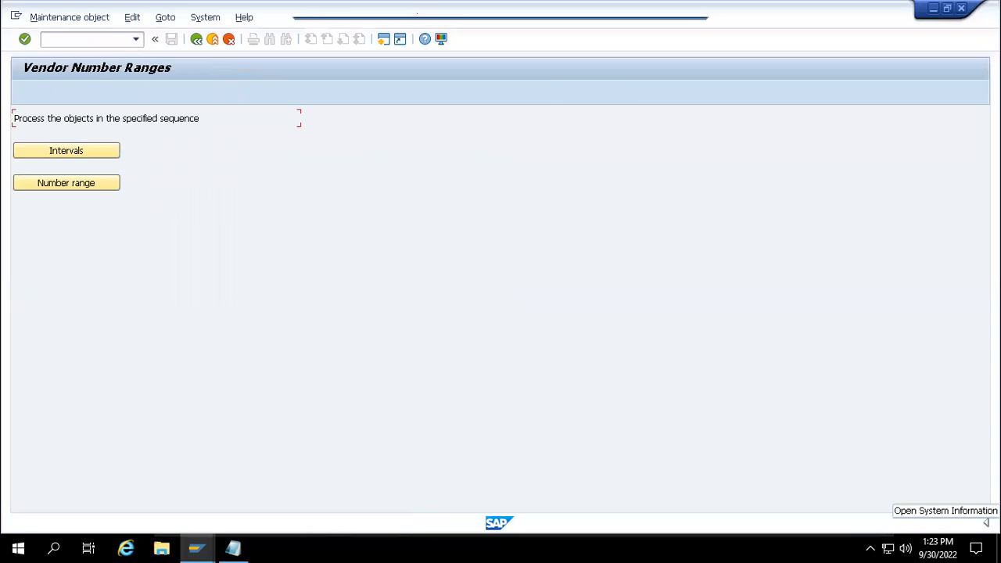
- Look up the session's current transaction in status info, then run /noms and /o
{"action": "left_click", "coordinate": [986, 522]}
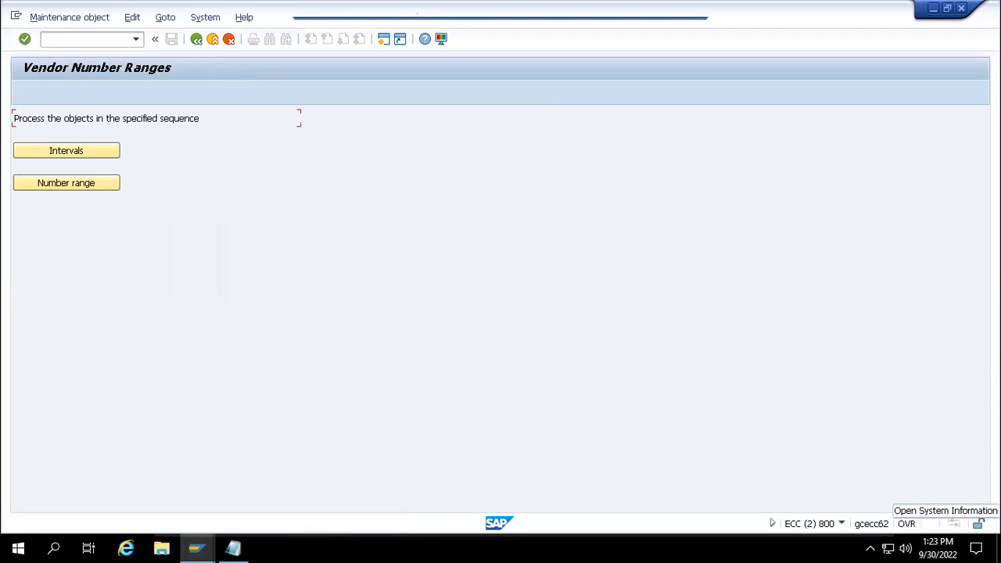
{"action": "left_click", "coordinate": [841, 524]}
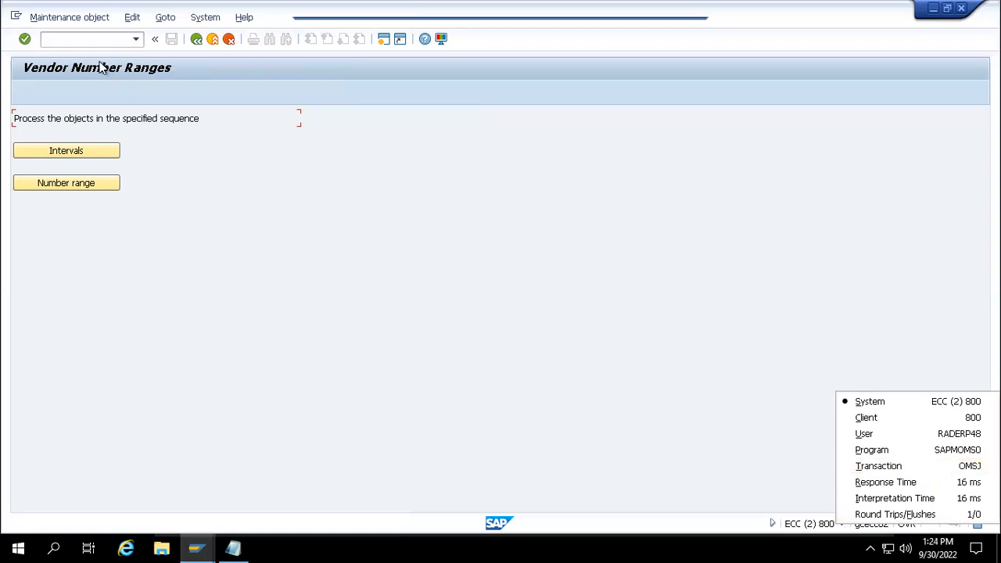
{"action": "left_click", "coordinate": [86, 39]}
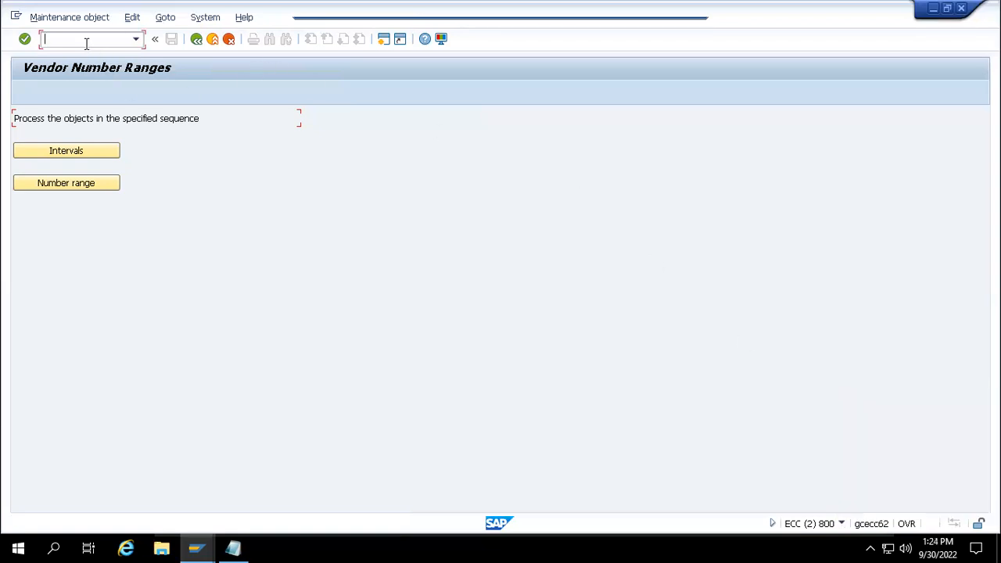
{"action": "type", "text": "/noms"}
{"action": "key", "text": "Return"}
{"action": "type", "text": "/o"}
{"action": "key", "text": "Return"}
- Close the extra session and launch the customizing project screen (/nspro) from Create Vendor
{"action": "left_click", "coordinate": [966, 8]}
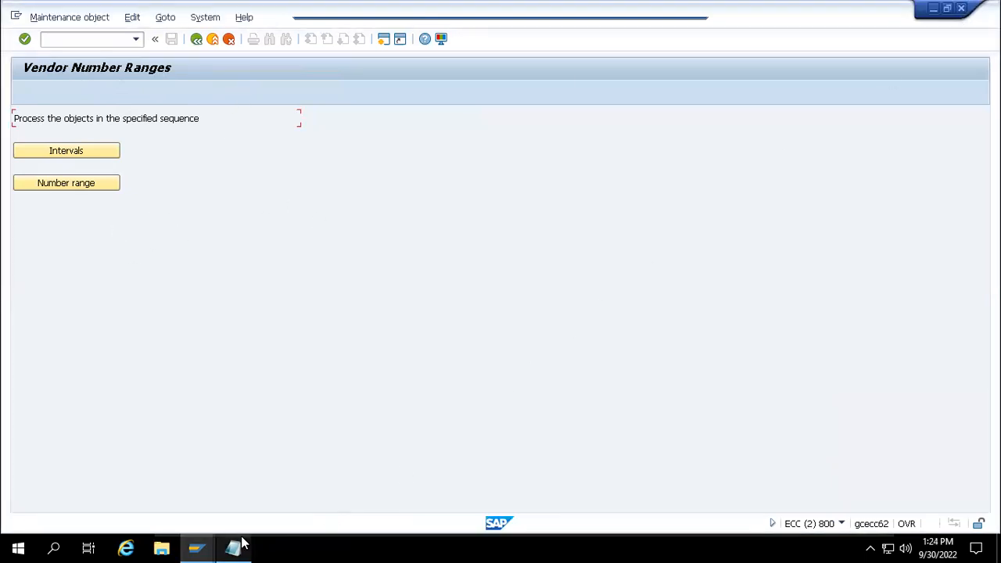
{"action": "mouse_move", "coordinate": [196, 547]}
{"action": "mouse_move", "coordinate": [200, 505]}
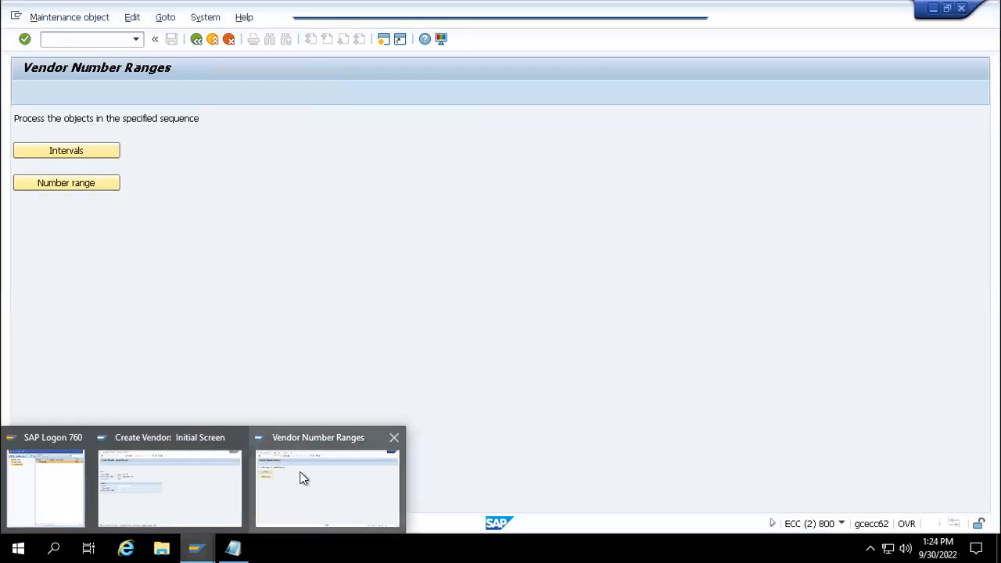
{"action": "left_click", "coordinate": [224, 492]}
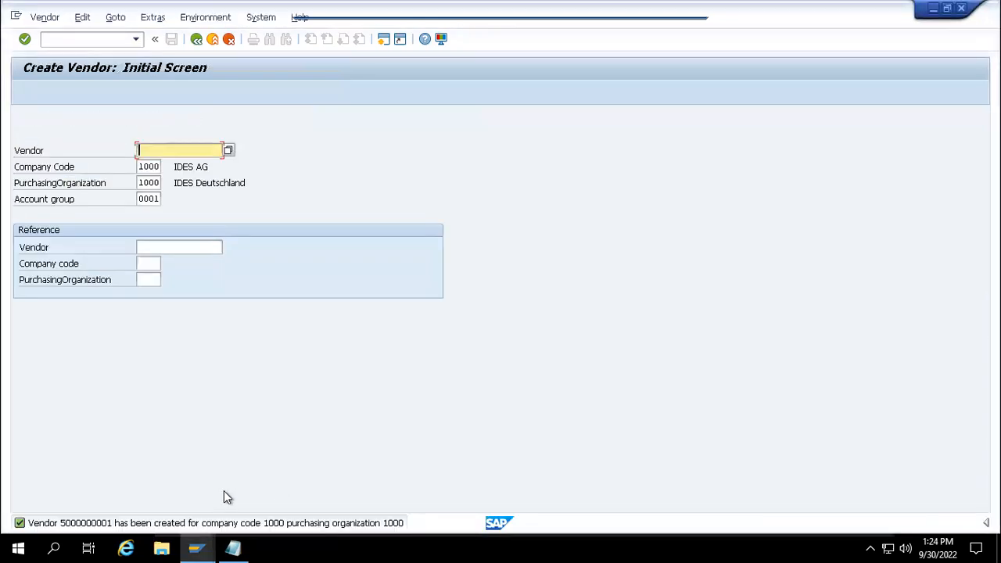
{"action": "left_click", "coordinate": [93, 37]}
{"action": "type", "text": "/nspro"}
{"action": "key", "text": "Return"}
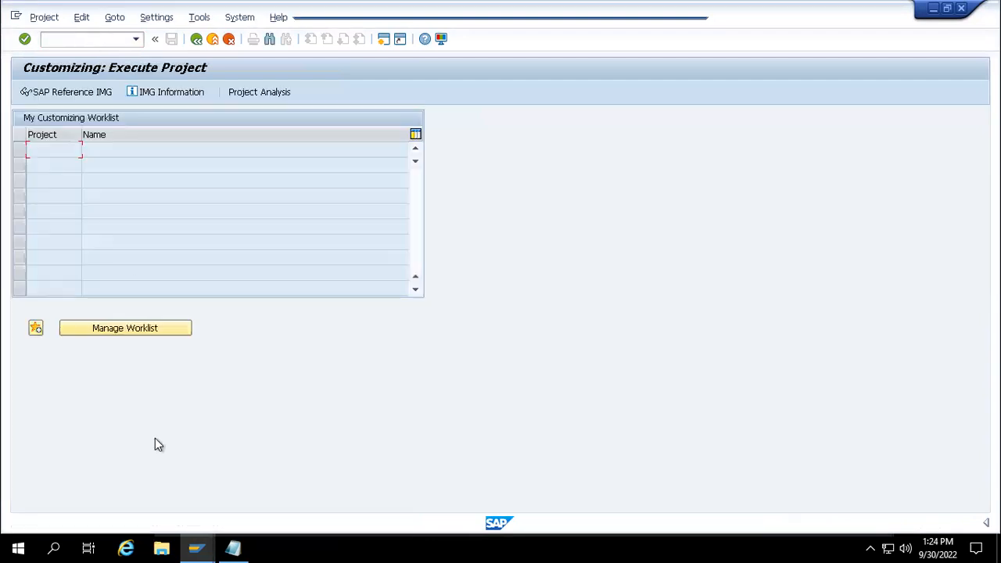
- In the Vendor Number Ranges session, check the system info and run /nxkn1
{"action": "mouse_move", "coordinate": [216, 542]}
{"action": "left_click", "coordinate": [283, 519]}
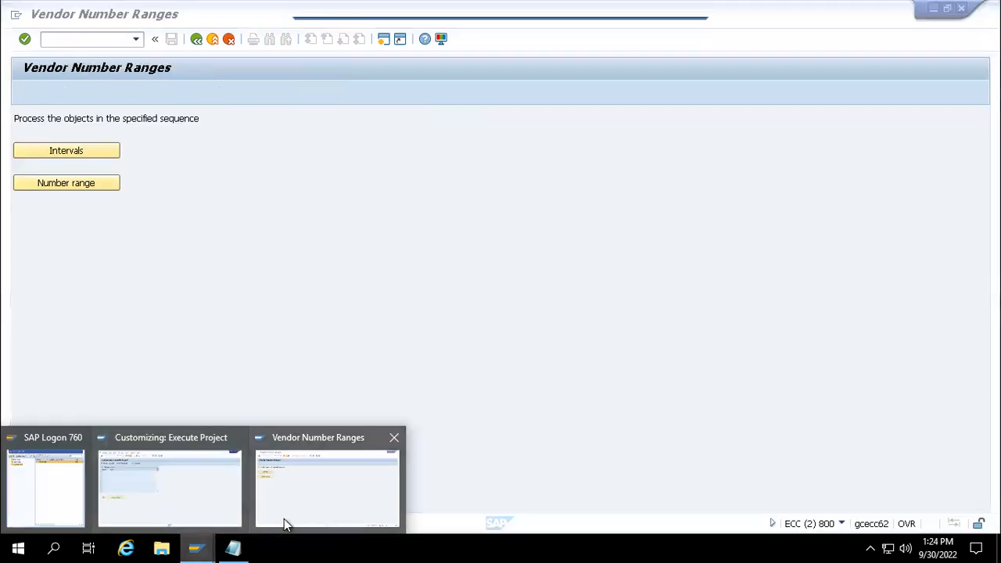
{"action": "left_click", "coordinate": [843, 523]}
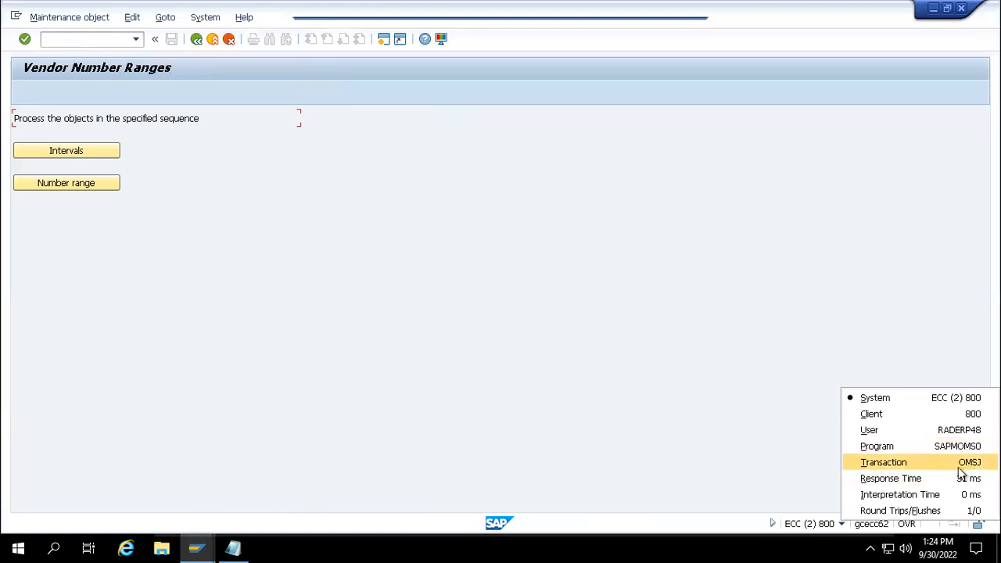
{"action": "left_click", "coordinate": [635, 318]}
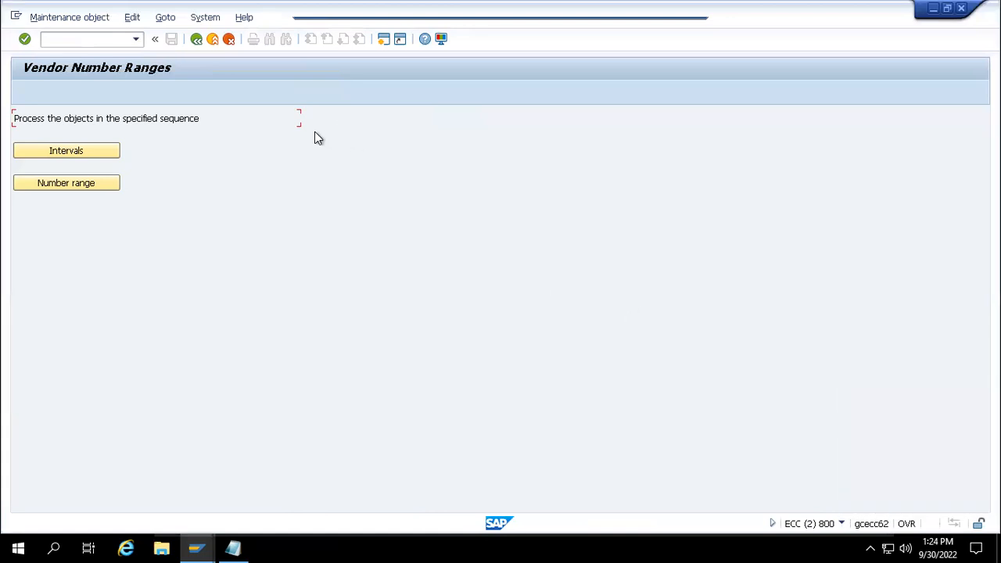
{"action": "type", "text": "/nxkn1"}
{"action": "key", "text": "Return"}
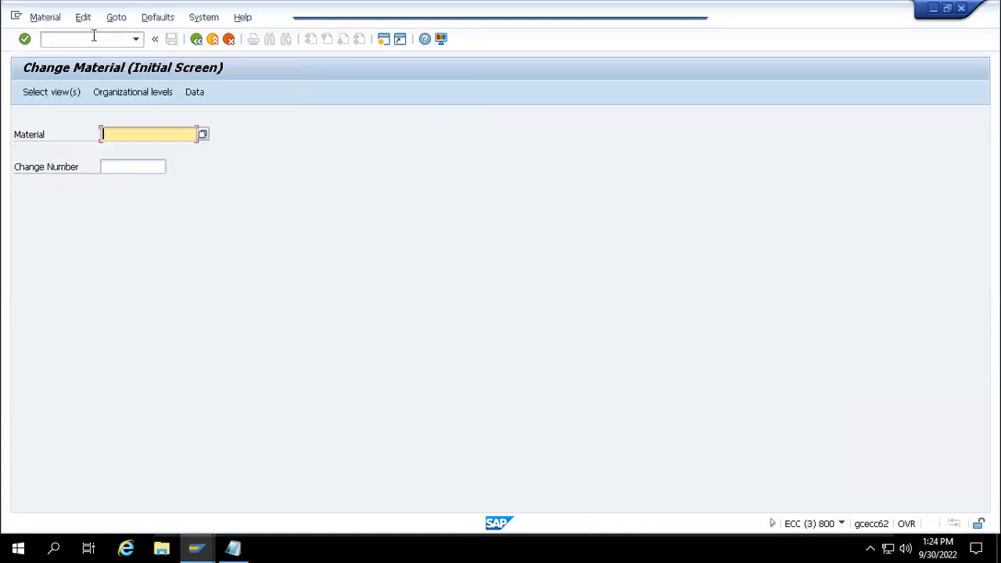
- Check the current screen's transaction, then open SAP Reference IMG from the Customizing session
{"action": "left_click", "coordinate": [842, 524]}
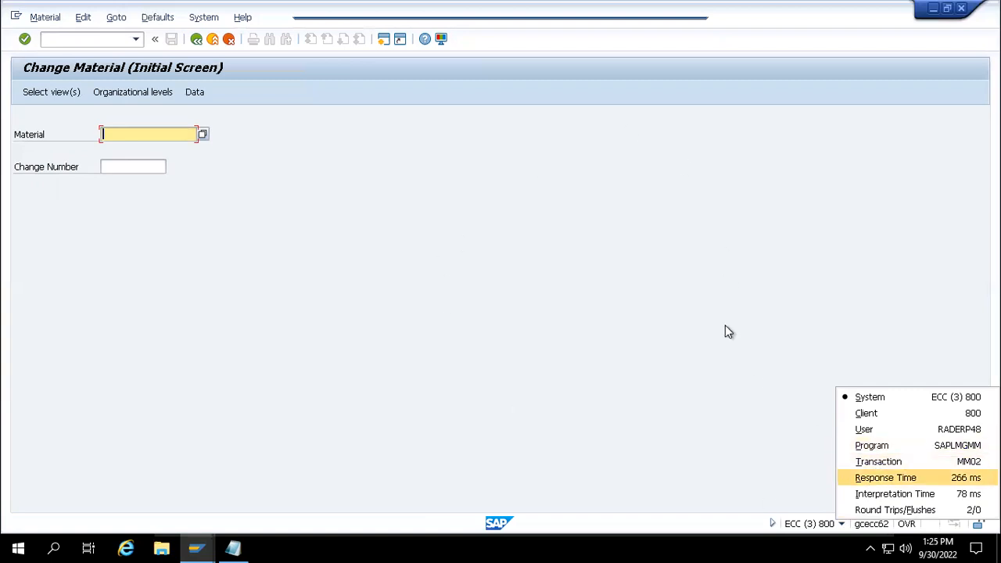
{"action": "left_click", "coordinate": [792, 452]}
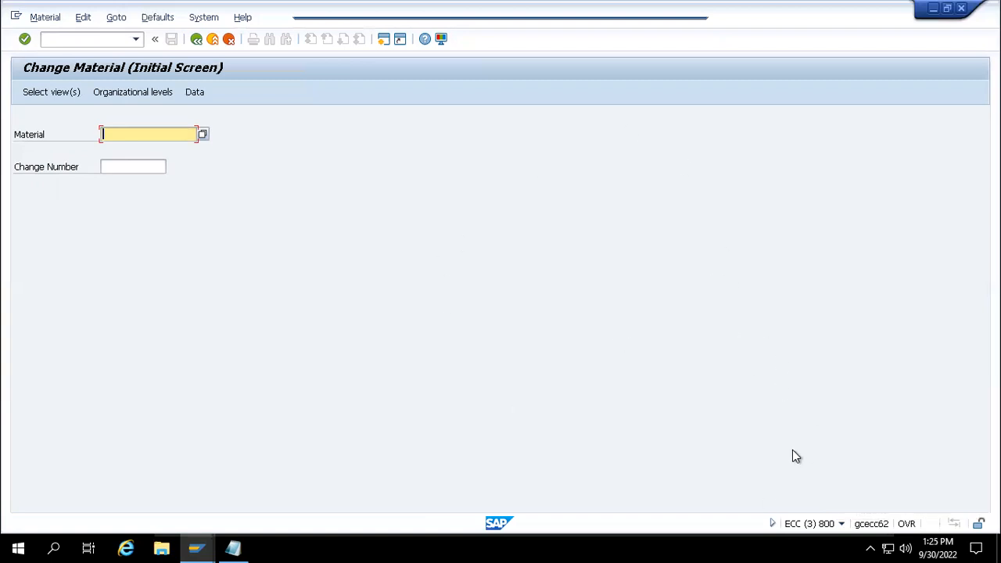
{"action": "mouse_move", "coordinate": [207, 538]}
{"action": "left_click", "coordinate": [203, 520]}
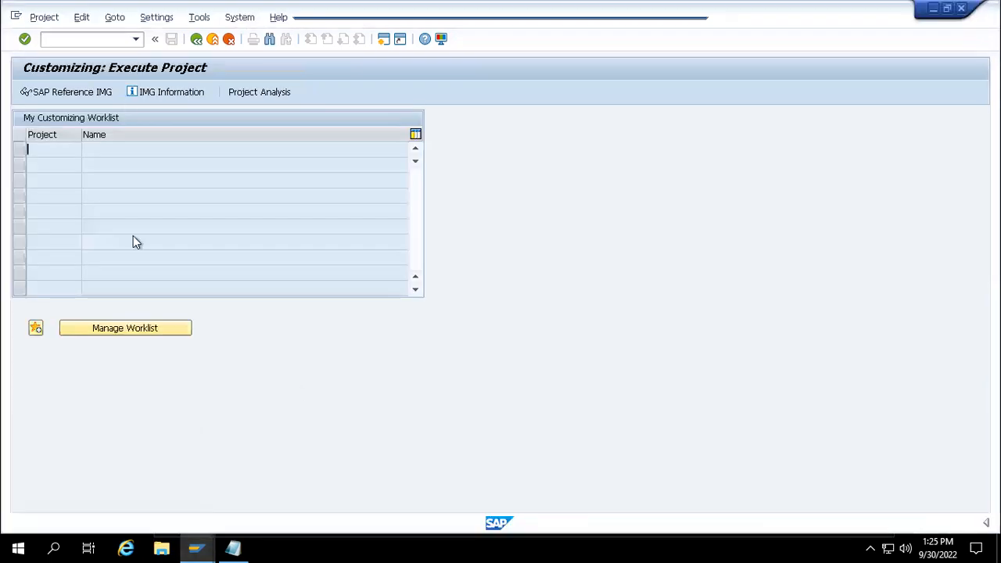
{"action": "left_click", "coordinate": [91, 91]}
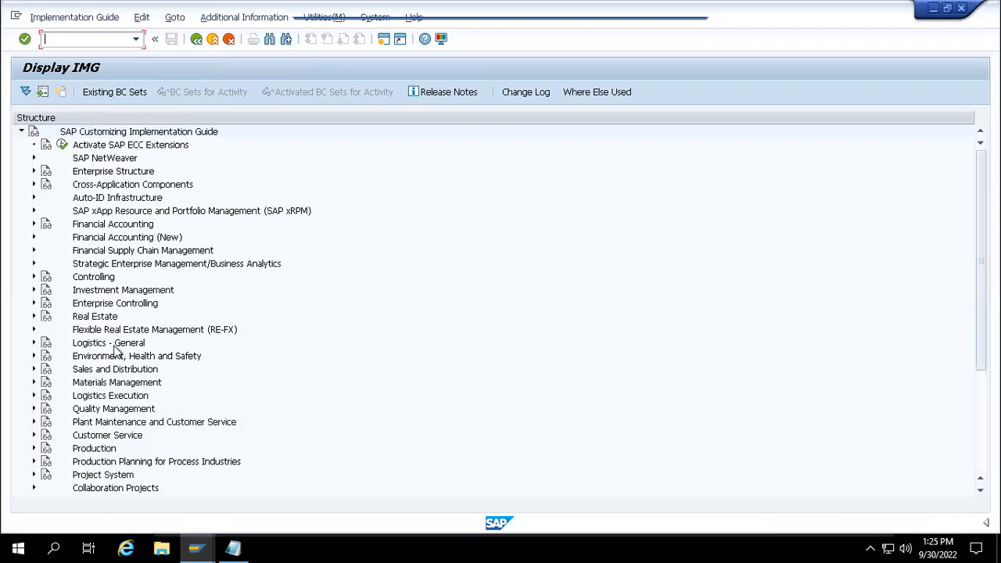
- In the Vendor Number Ranges session, enter /nxk01 in the command field
{"action": "mouse_move", "coordinate": [200, 545]}
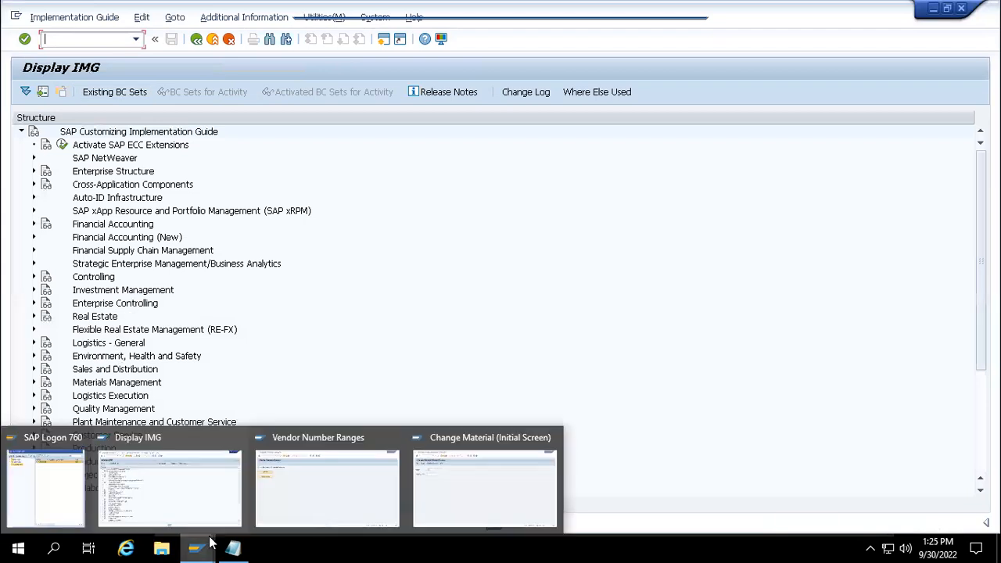
{"action": "left_click", "coordinate": [303, 504]}
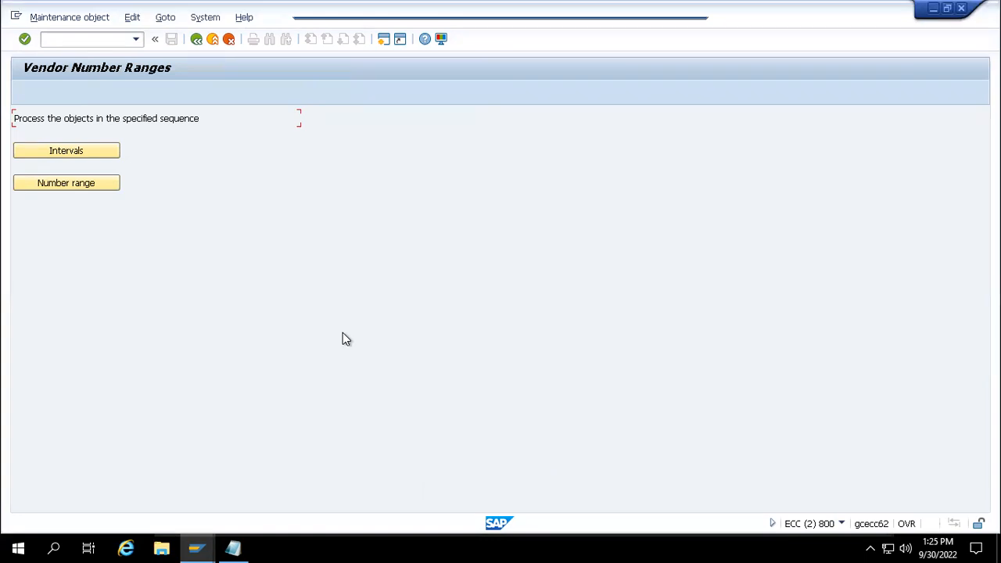
{"action": "left_click", "coordinate": [98, 44]}
{"action": "type", "text": "/nxk01"}
- Start XK01 and pick account group 0006 from the entry history
{"action": "key", "text": "Return"}
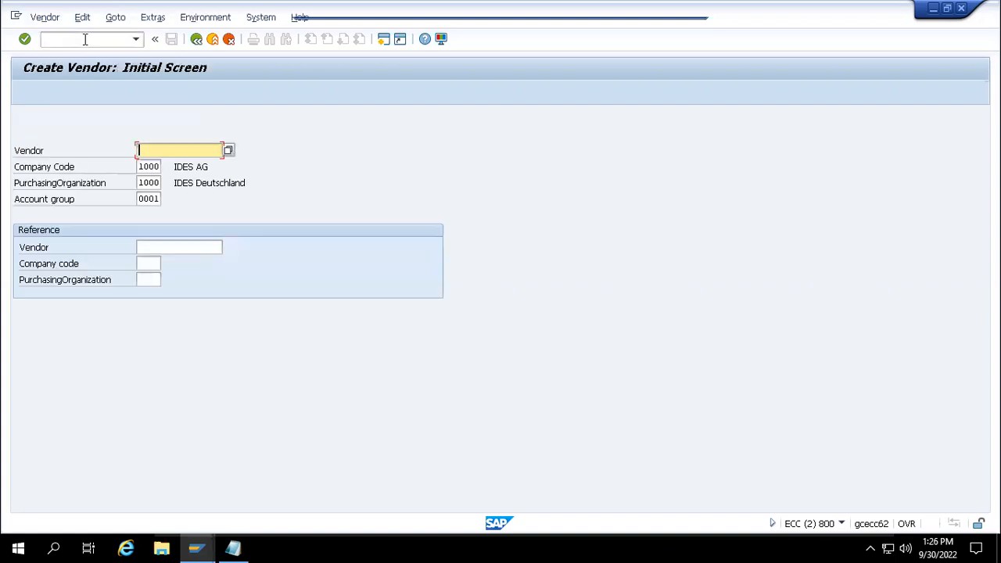
{"action": "left_click", "coordinate": [154, 198]}
{"action": "type", "text": "0001"}
{"action": "key", "text": "BackSpace"}
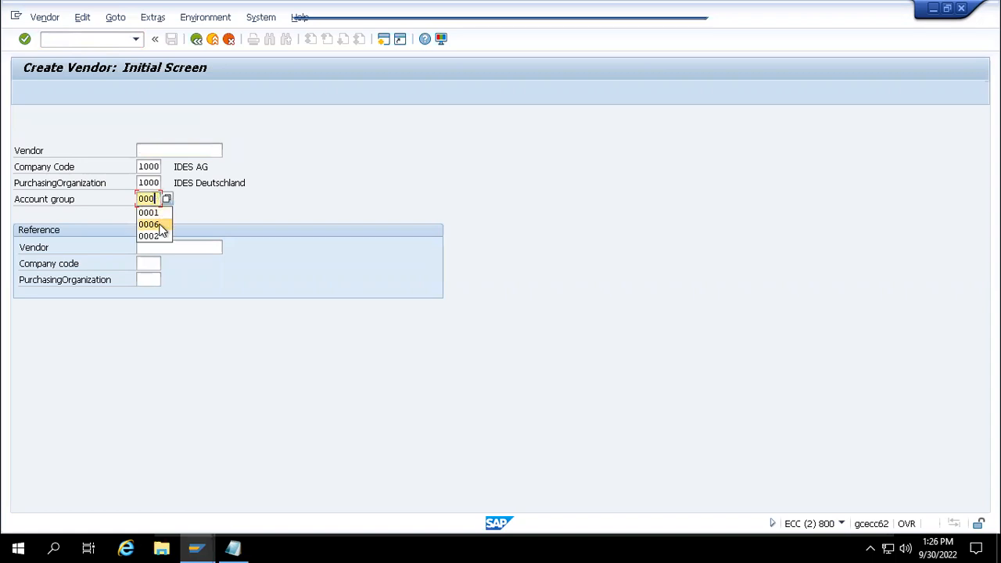
{"action": "left_click", "coordinate": [160, 225]}
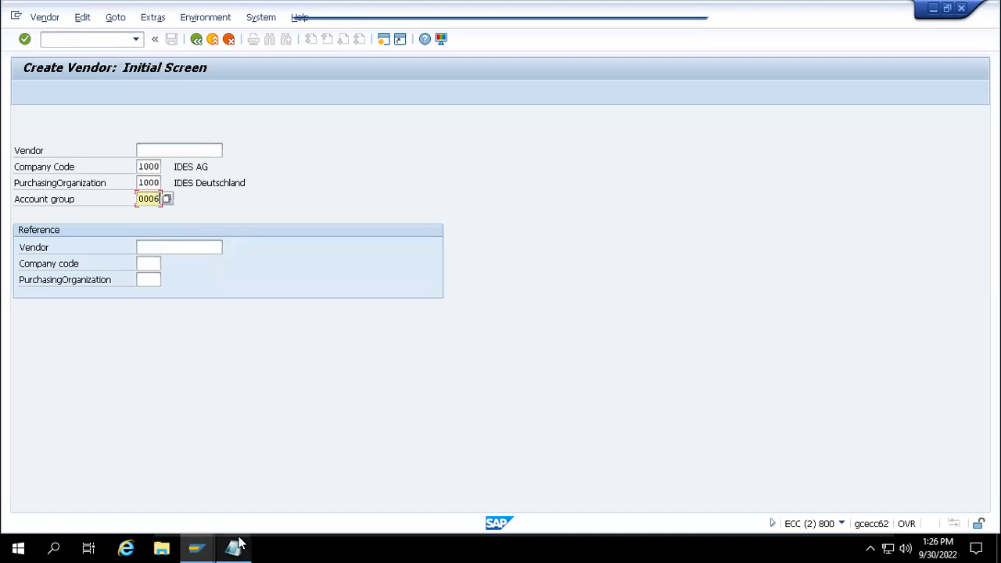
- Move Notepad's vendor list aside and confirm the initial screen to reach address data
{"action": "mouse_move", "coordinate": [237, 545]}
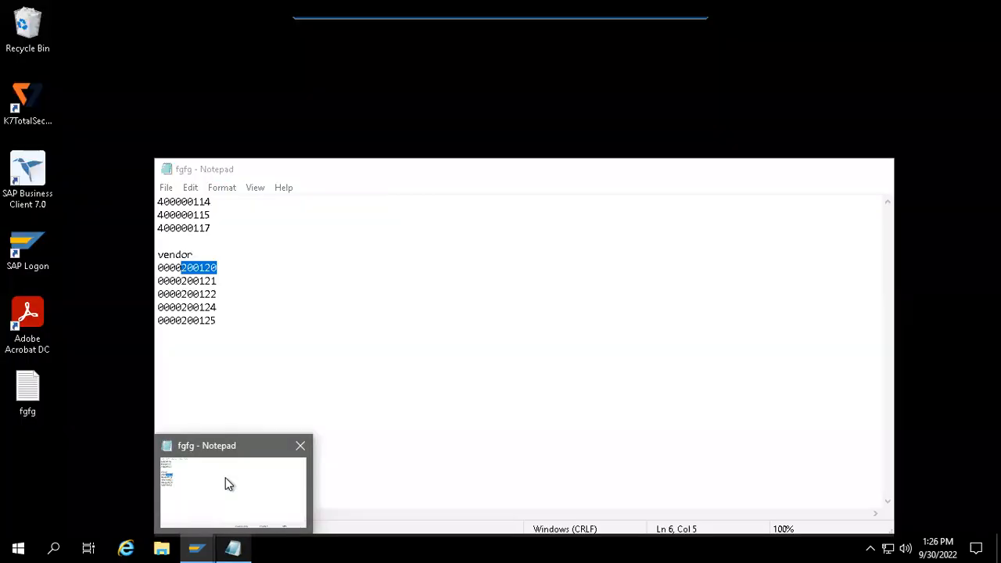
{"action": "left_click", "coordinate": [227, 483]}
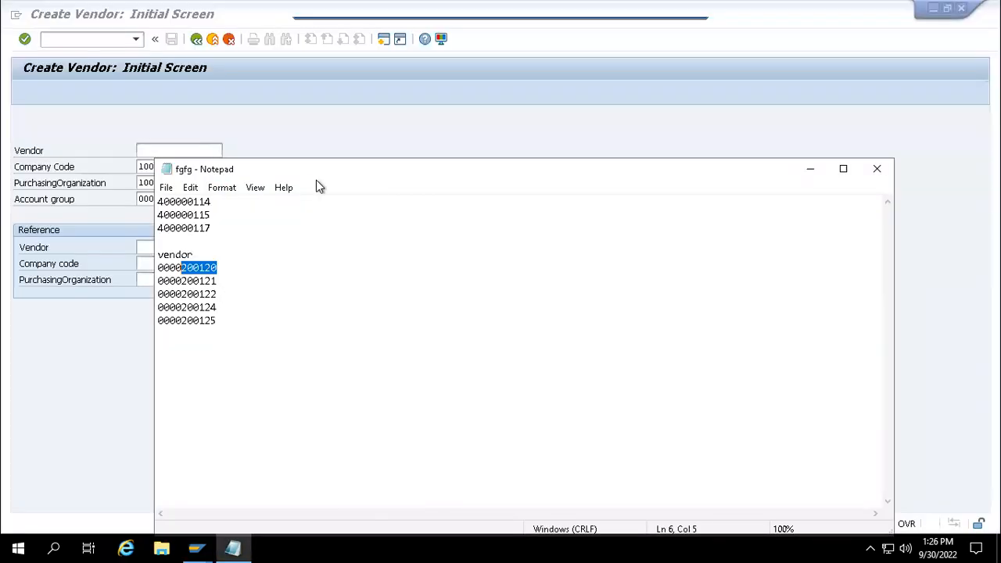
{"action": "left_click_drag", "start_coordinate": [316, 177], "coordinate": [463, 128]}
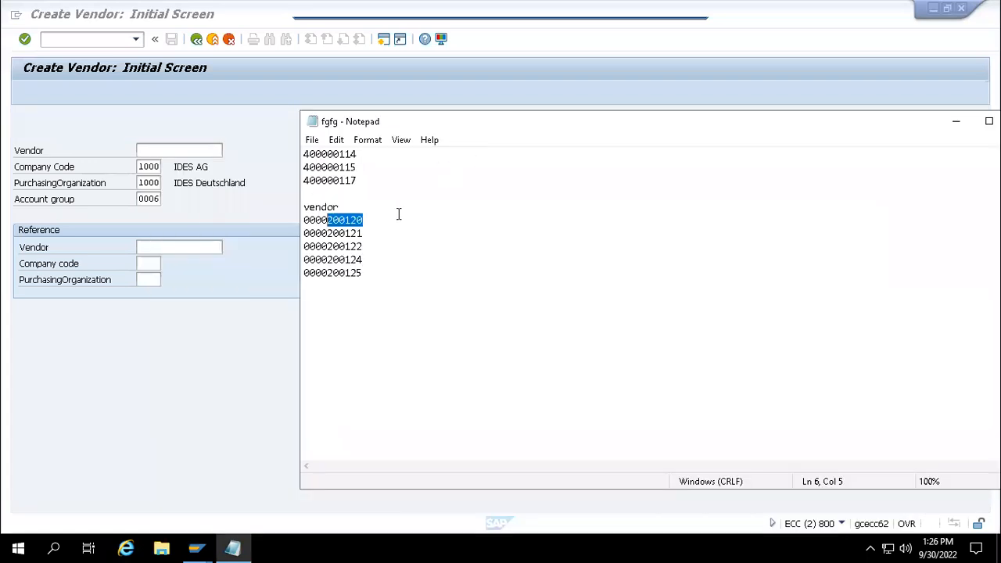
{"action": "left_click", "coordinate": [162, 199]}
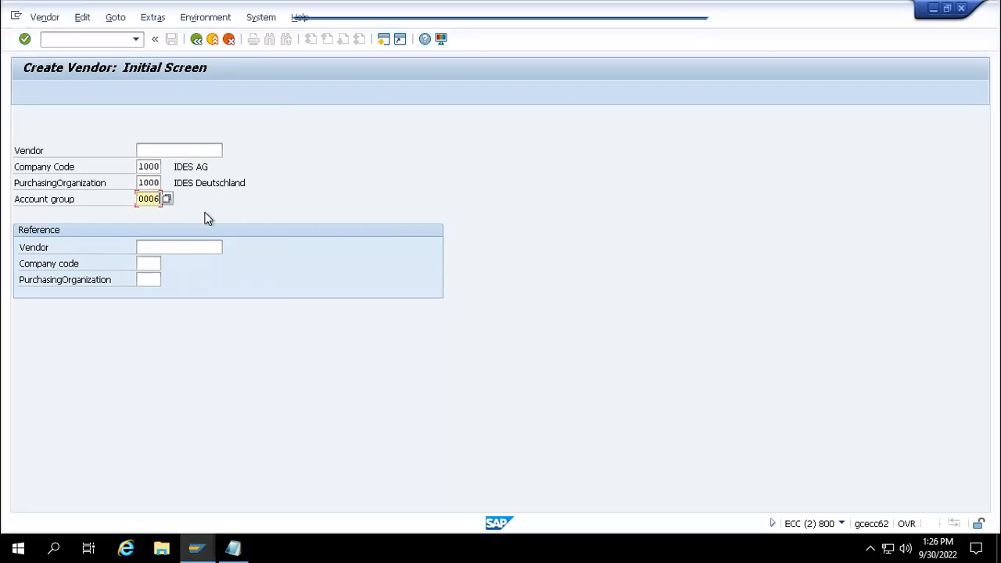
{"action": "key", "text": "Return"}
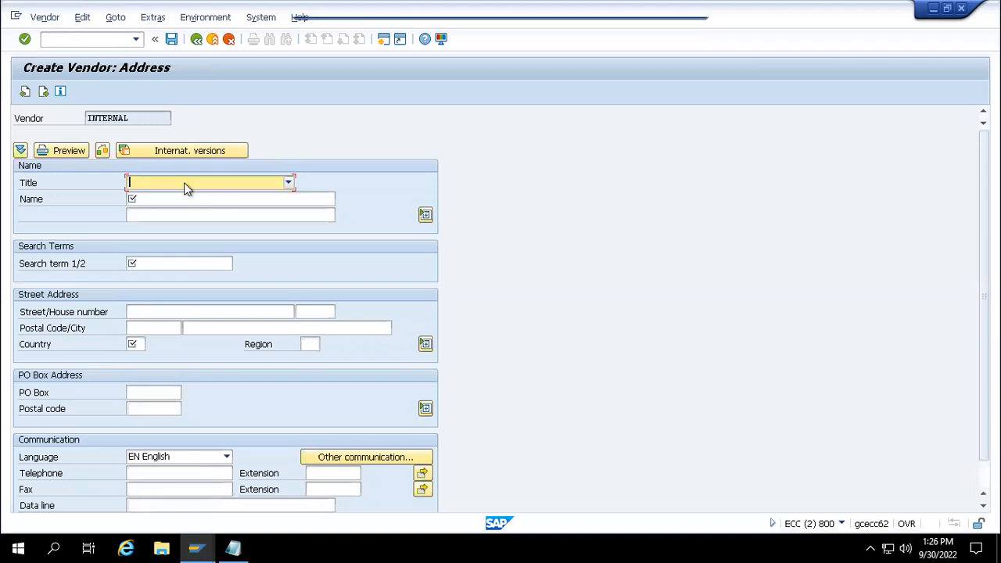
- Enter name 'ordering Address vendor', search term 'OR vendor' and country IN
{"action": "left_click", "coordinate": [184, 196]}
{"action": "type", "text": "ordering "}
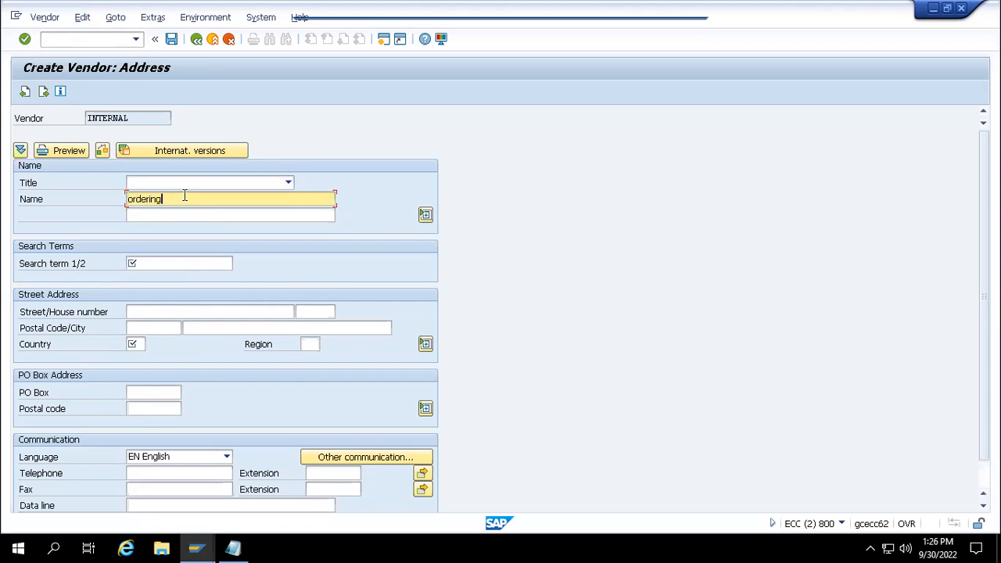
{"action": "type", "text": "Address vendor"}
{"action": "left_click", "coordinate": [178, 260]}
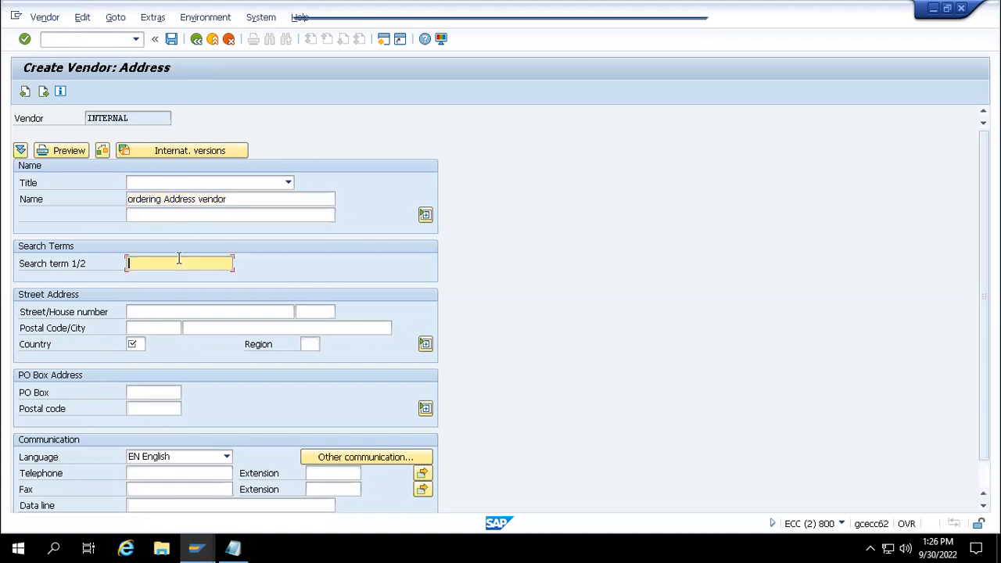
{"action": "type", "text": "TR"}
{"action": "key", "text": "BackSpace"}
{"action": "key", "text": "BackSpace"}
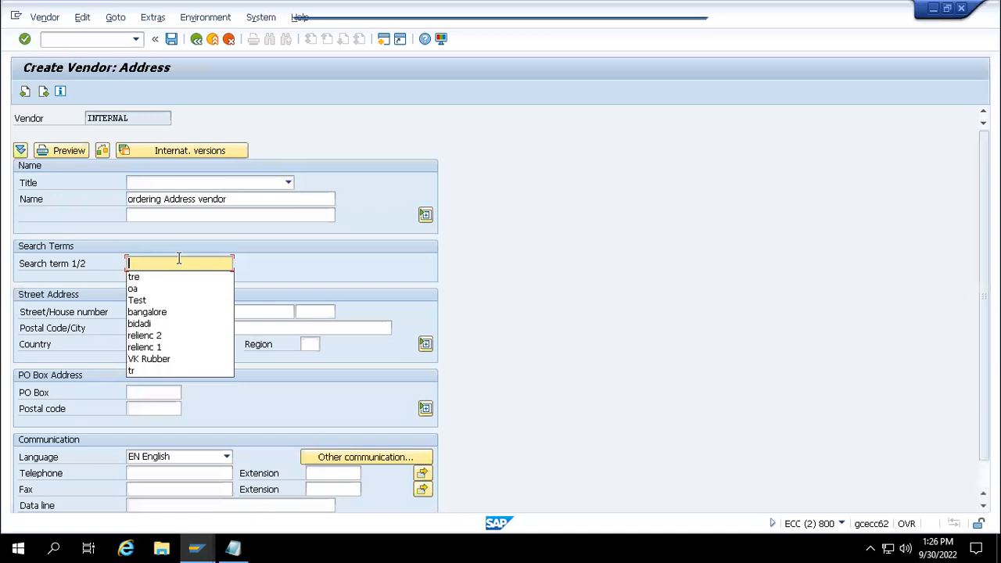
{"action": "type", "text": "OR"}
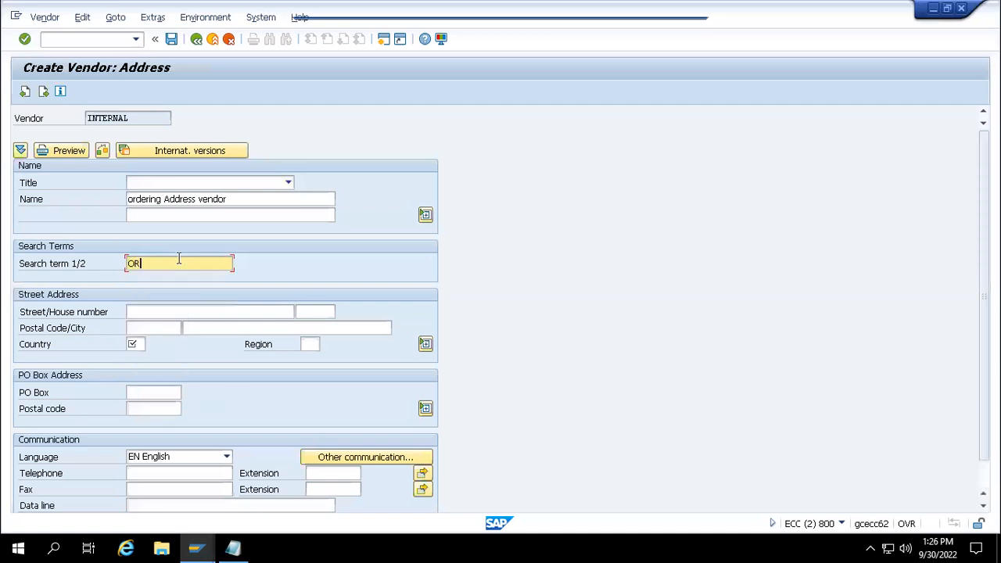
{"action": "type", "text": " vendor"}
{"action": "left_click", "coordinate": [141, 349]}
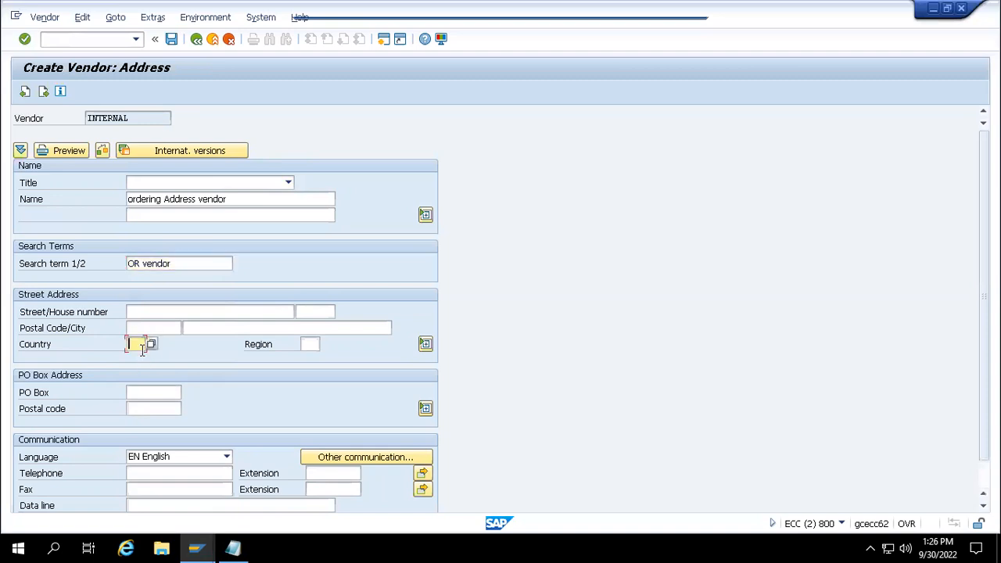
{"action": "type", "text": "IN"}
{"action": "key", "text": "Return"}
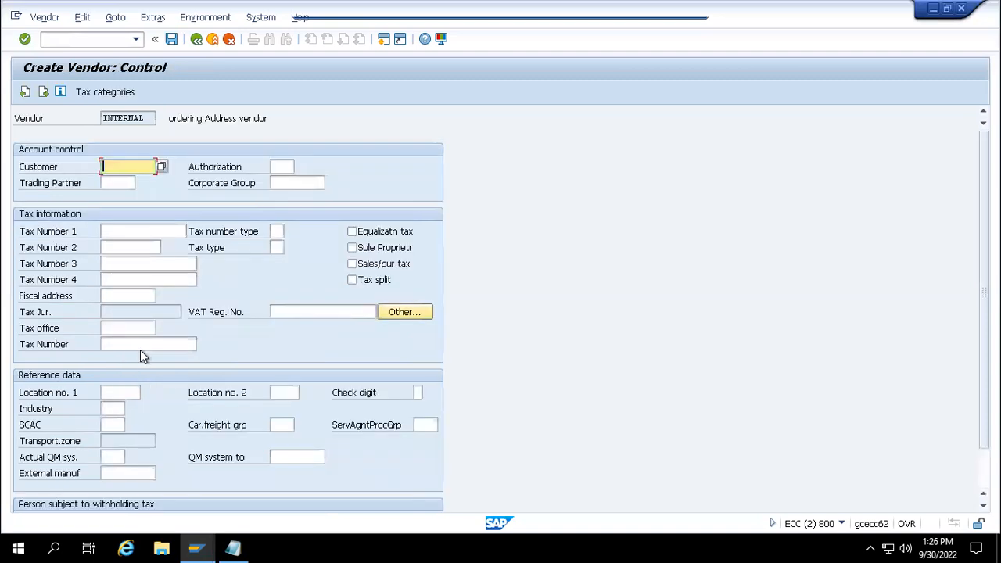
- Enter reconciliation account 31000 and cash management group A1 in the accounting data
{"action": "key", "text": "Return"}
{"action": "key", "text": "Return"}
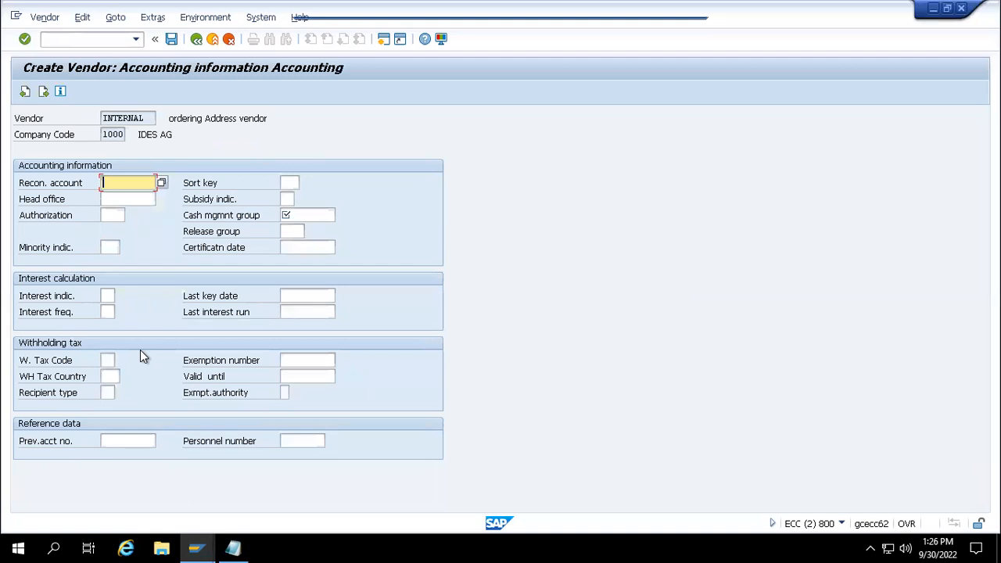
{"action": "type", "text": "31000"}
{"action": "key", "text": "Return"}
{"action": "key", "text": "Down"}
{"action": "key", "text": "Down"}
{"action": "key", "text": "Return"}
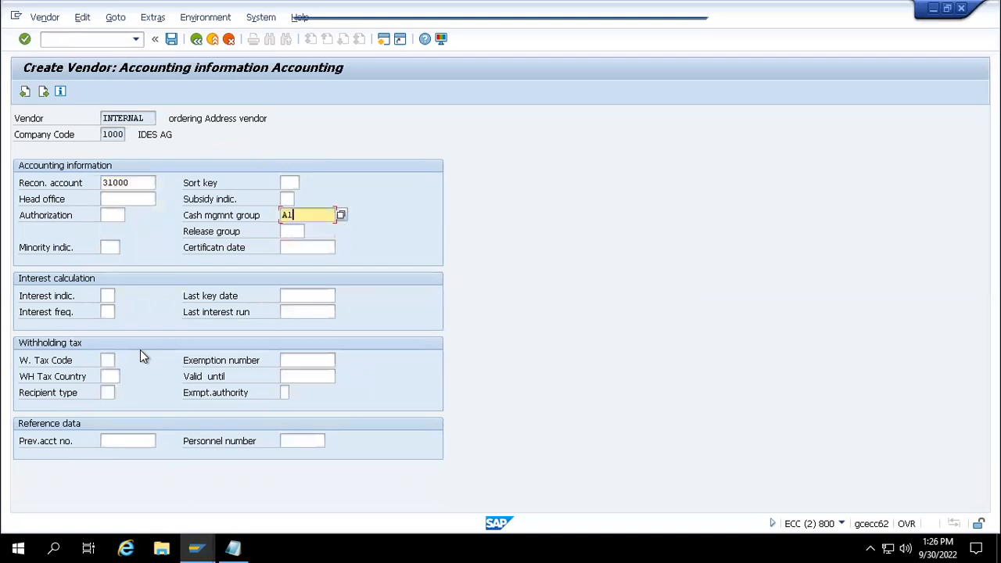
{"action": "key", "text": "Return"}
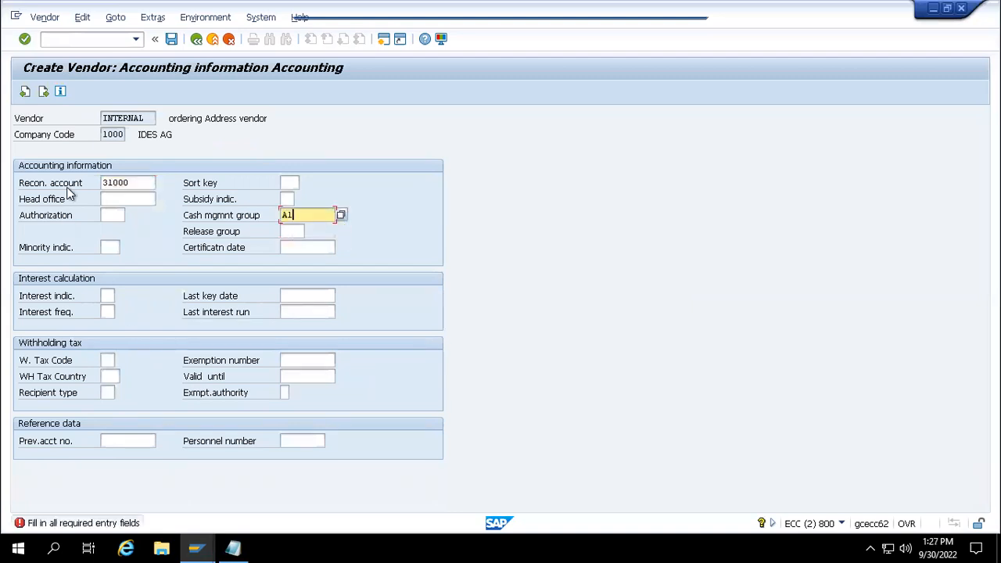
{"action": "left_click", "coordinate": [25, 91]}
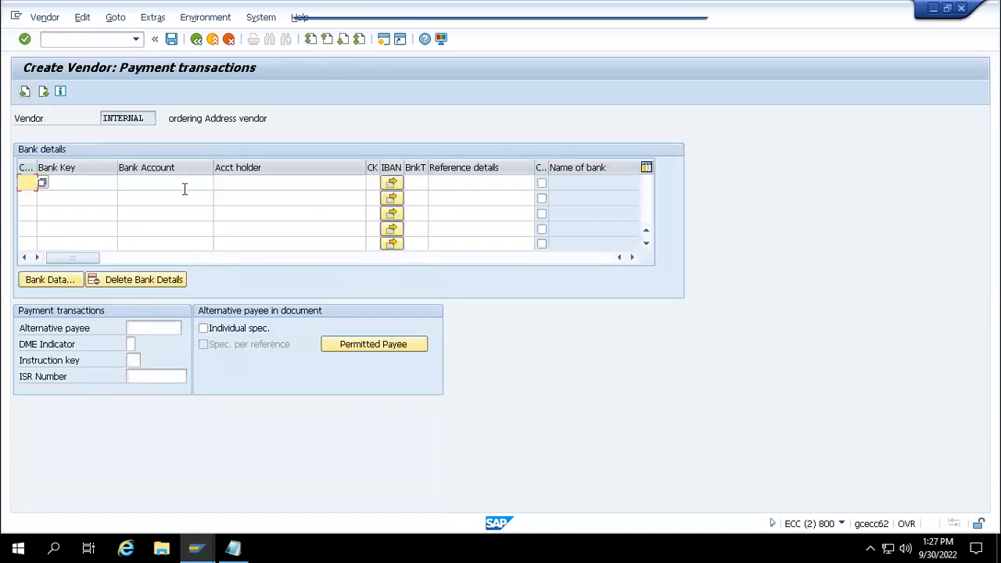
{"action": "left_click", "coordinate": [44, 92]}
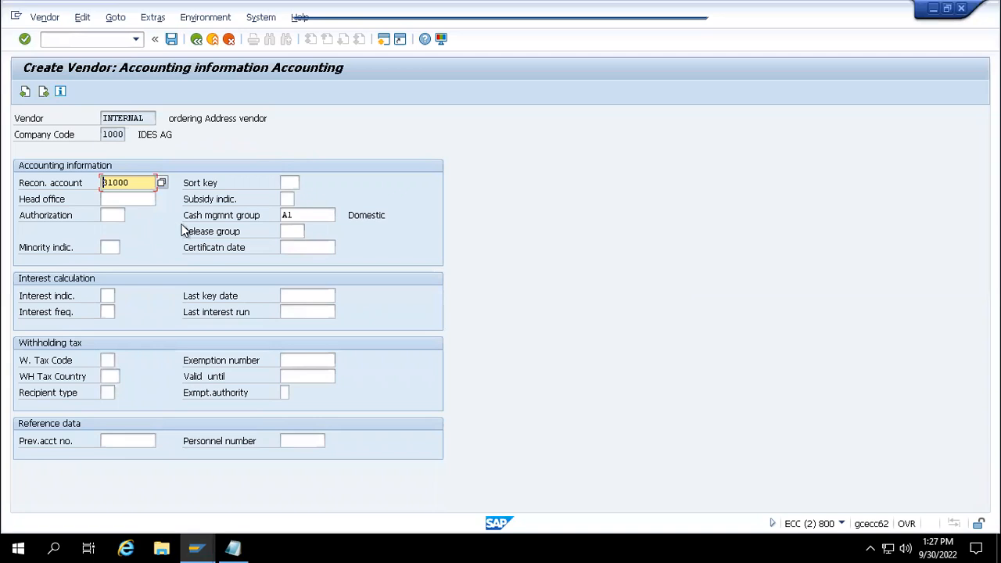
{"action": "key", "text": "Return"}
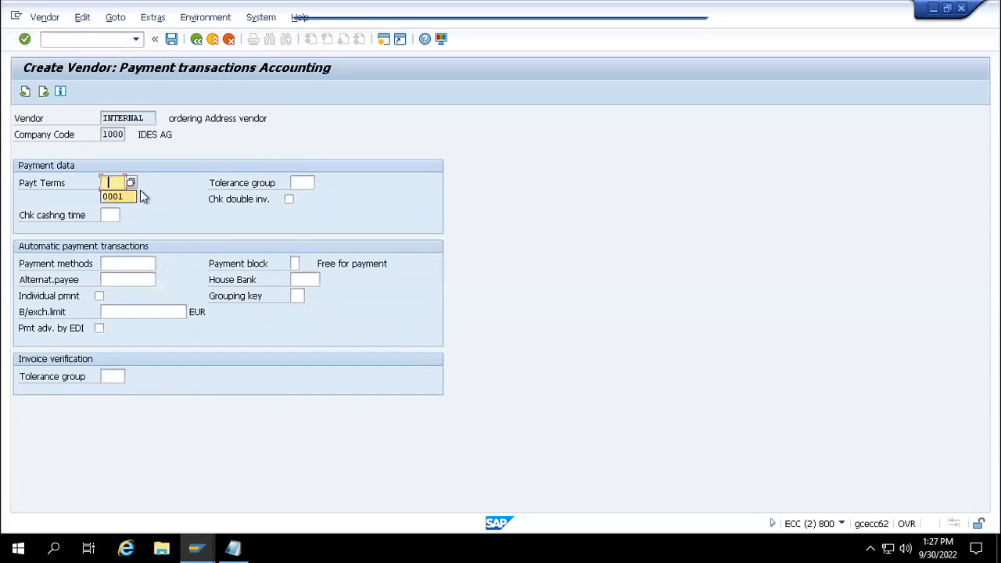
{"action": "key", "text": "Down"}
{"action": "key", "text": "Return"}
{"action": "key", "text": "Return"}
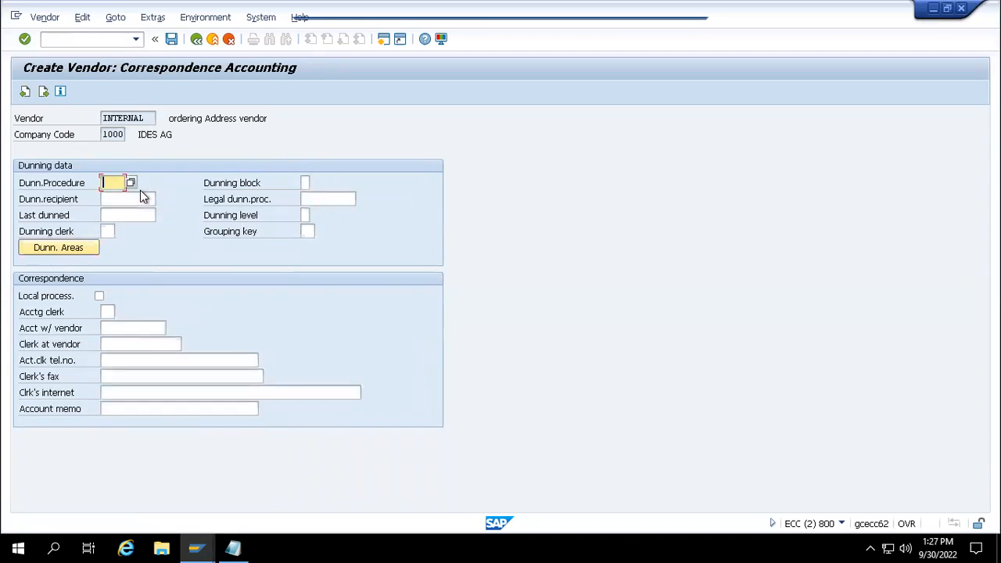
{"action": "key", "text": "Down"}
{"action": "key", "text": "Return"}
{"action": "key", "text": "Return"}
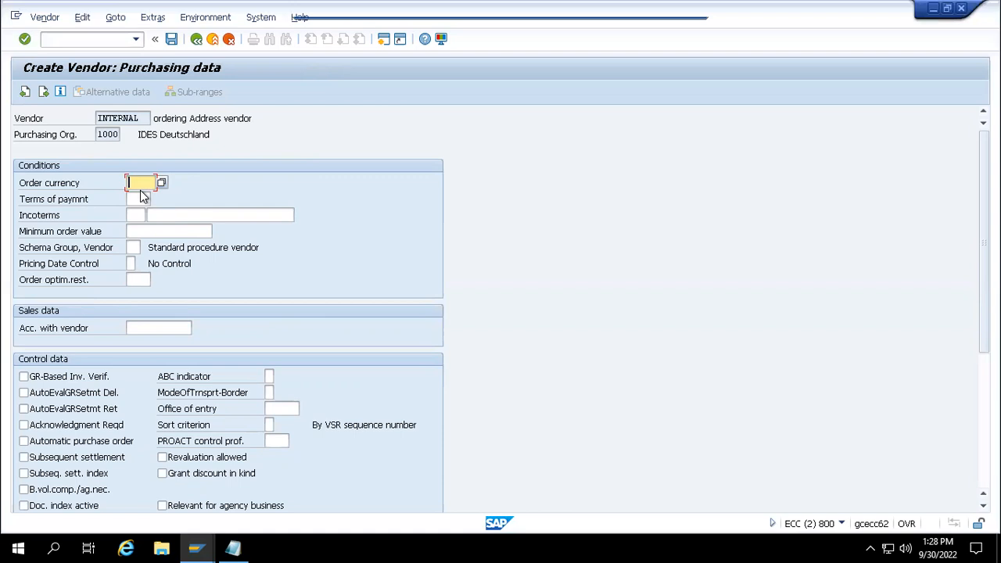
{"action": "type", "text": "eur"}
{"action": "key", "text": "Return"}
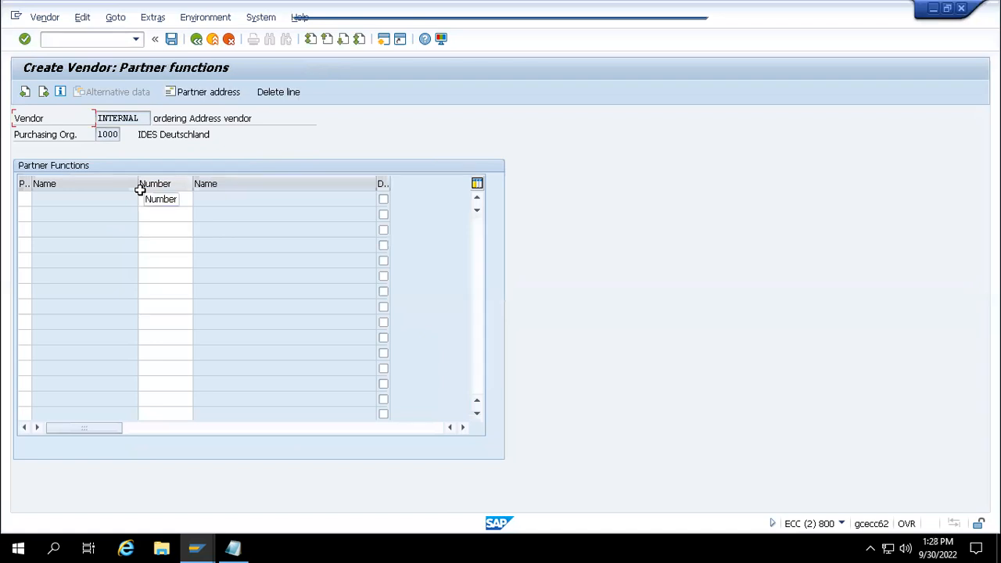
{"action": "key", "text": "Return"}
{"action": "key", "text": "Return"}
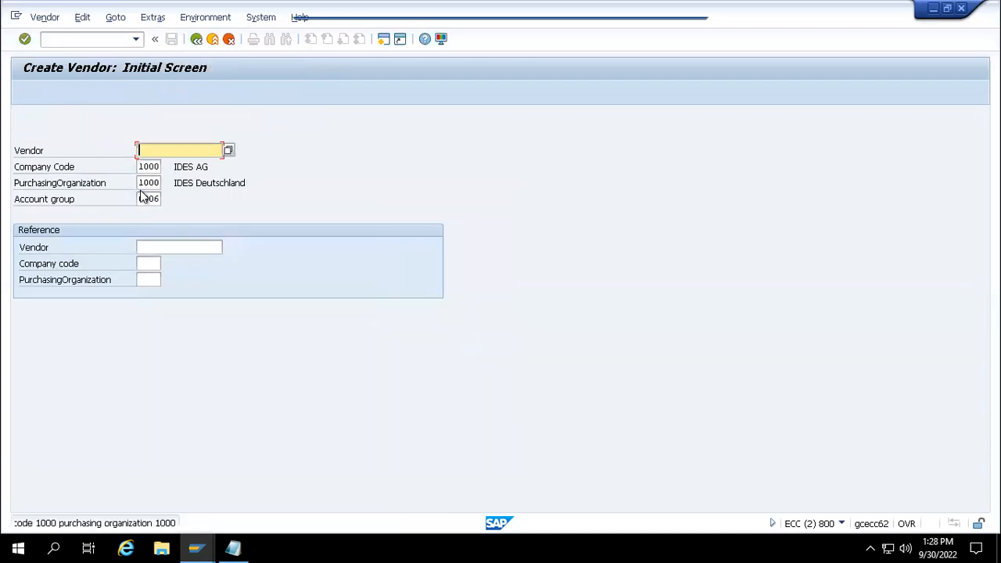
- Read the full vendor-created message and bring the fgfg Notepad file forward
{"action": "left_click", "coordinate": [123, 525]}
{"action": "left_click", "coordinate": [123, 528]}
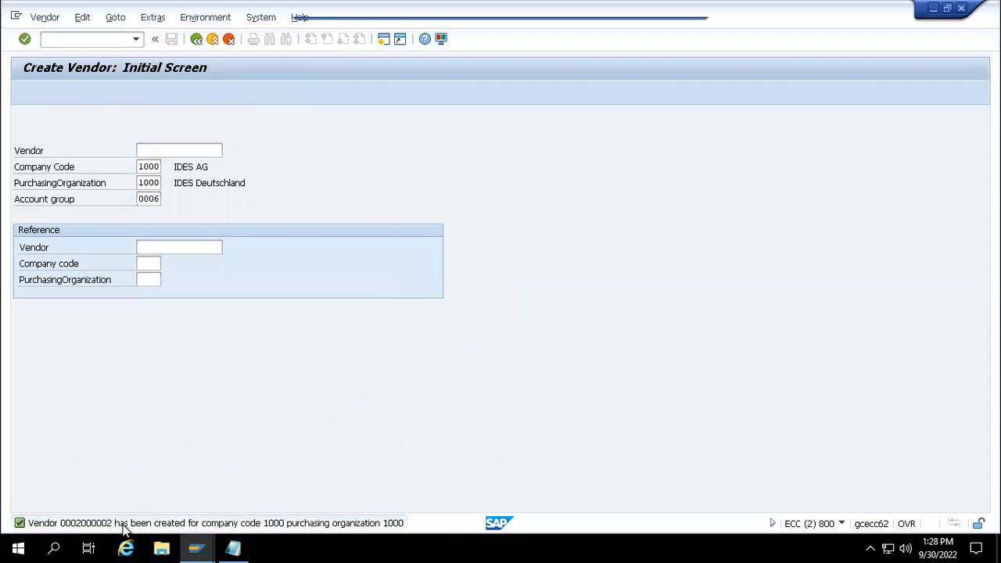
{"action": "left_click", "coordinate": [22, 527]}
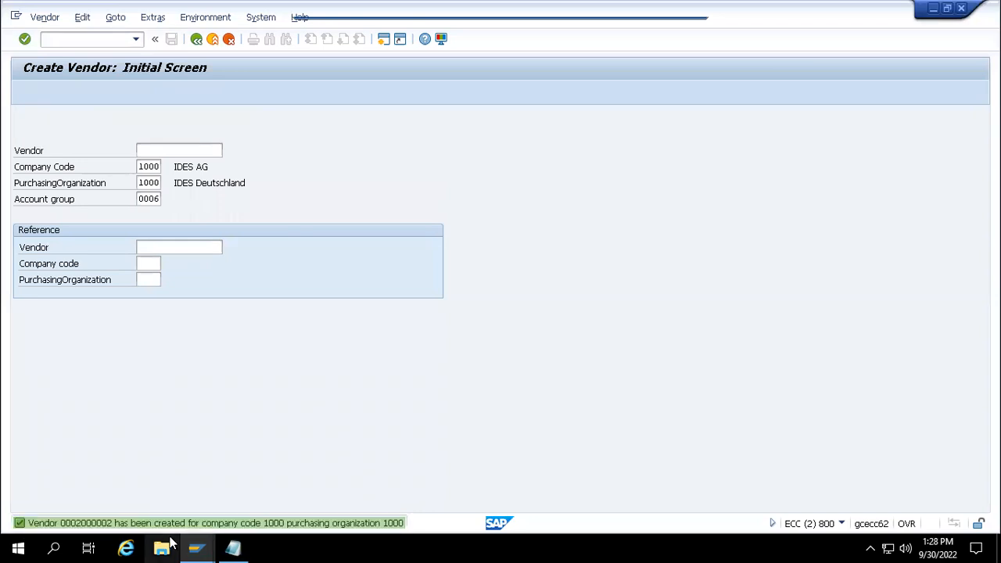
{"action": "mouse_move", "coordinate": [233, 548]}
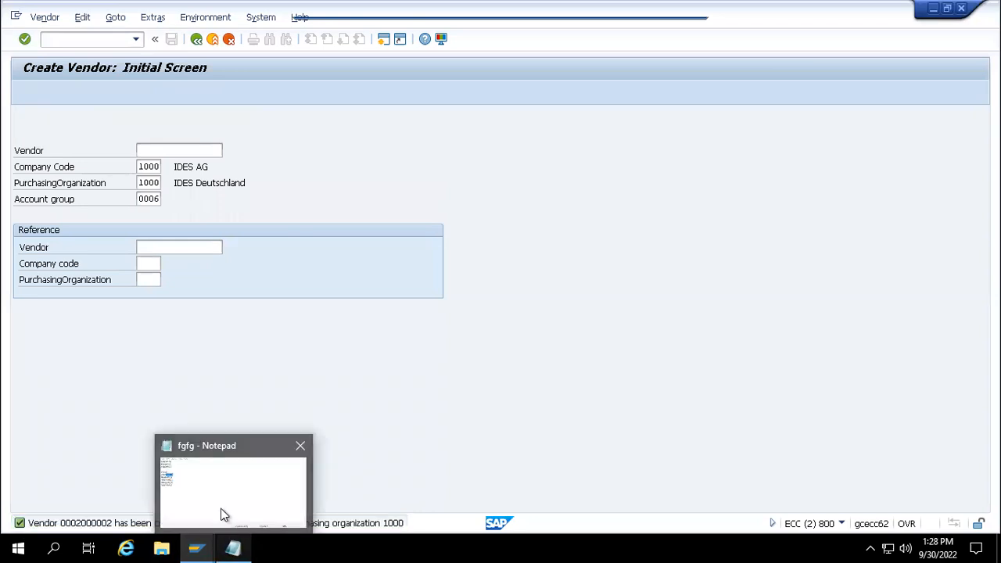
{"action": "left_click", "coordinate": [222, 512]}
{"action": "left_click", "coordinate": [391, 271]}
{"action": "key", "text": "Return"}
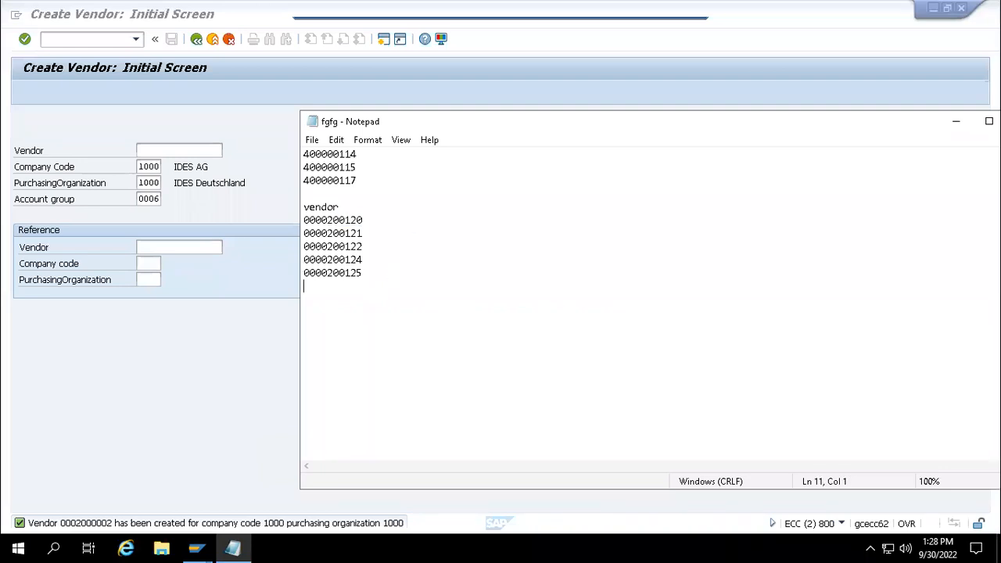
{"action": "type", "text": "2000"}
{"action": "type", "text": "002 - Ordering "}
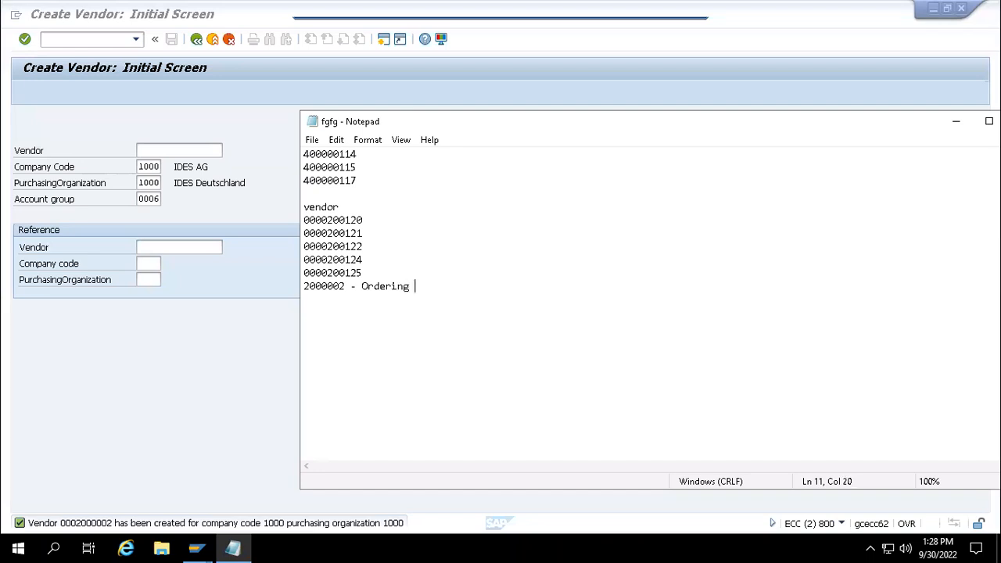
{"action": "type", "text": "Address vendor"}
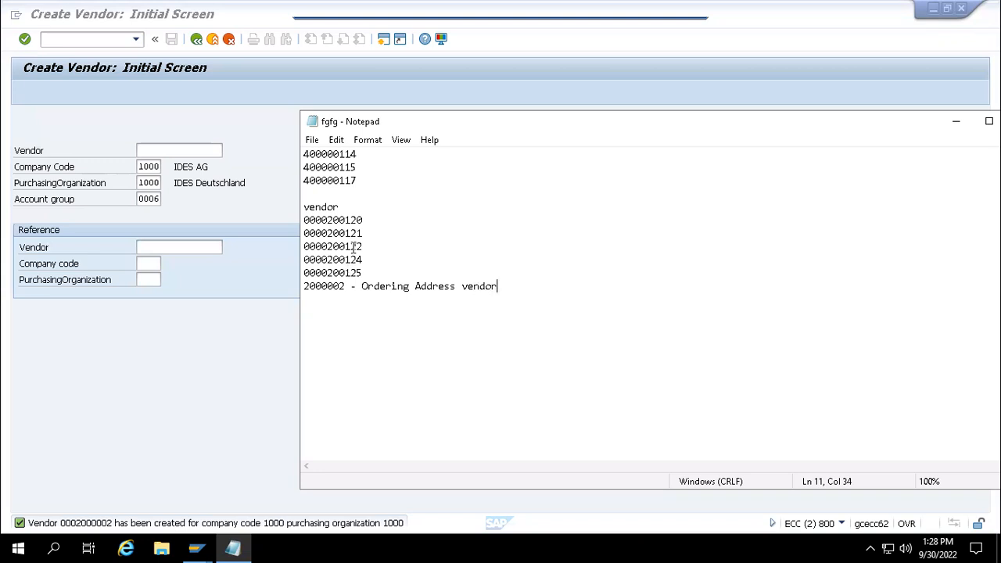
{"action": "left_click_drag", "start_coordinate": [365, 224], "coordinate": [306, 221]}
{"action": "key", "text": "ctrl+c"}
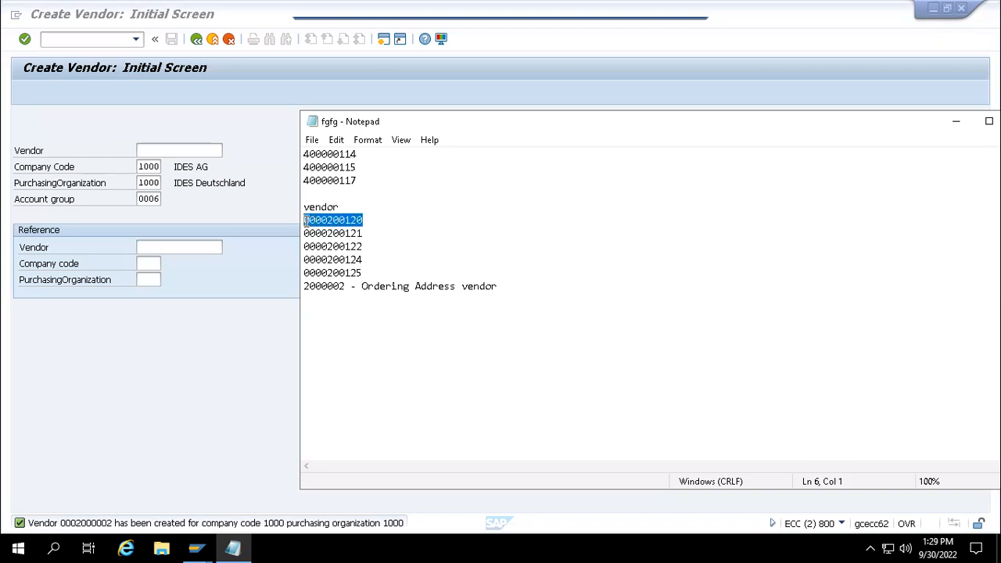
{"action": "left_click", "coordinate": [203, 247]}
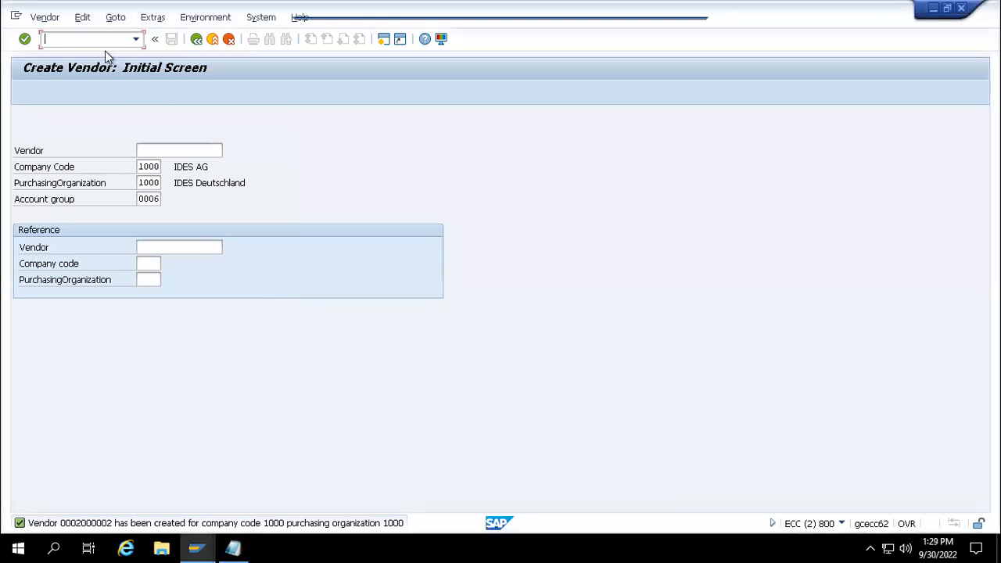
{"action": "type", "text": "/nxk02"}
{"action": "key", "text": "Return"}
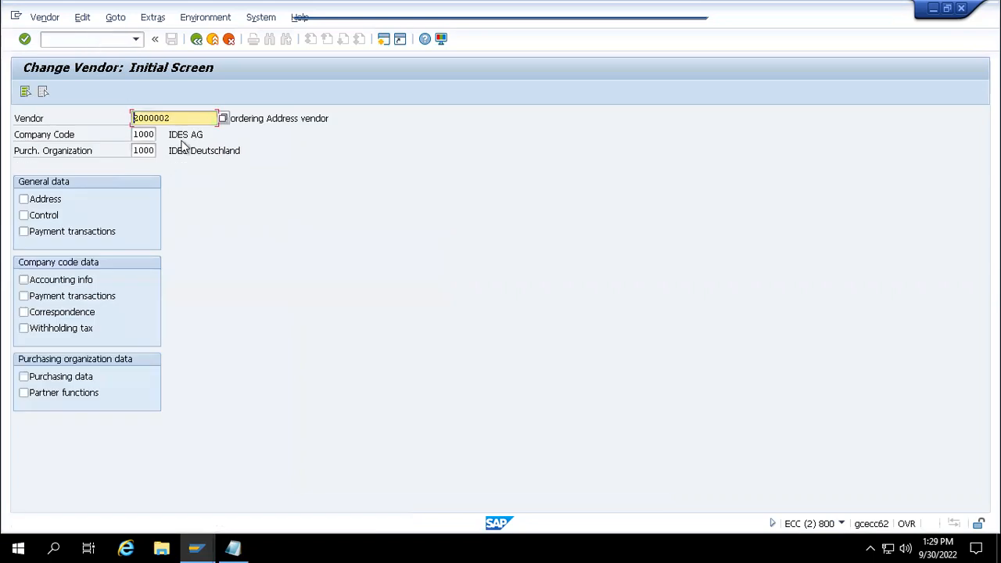
{"action": "left_click_drag", "start_coordinate": [179, 123], "coordinate": [110, 125]}
{"action": "key", "text": "ctrl+v"}
{"action": "left_click", "coordinate": [23, 393]}
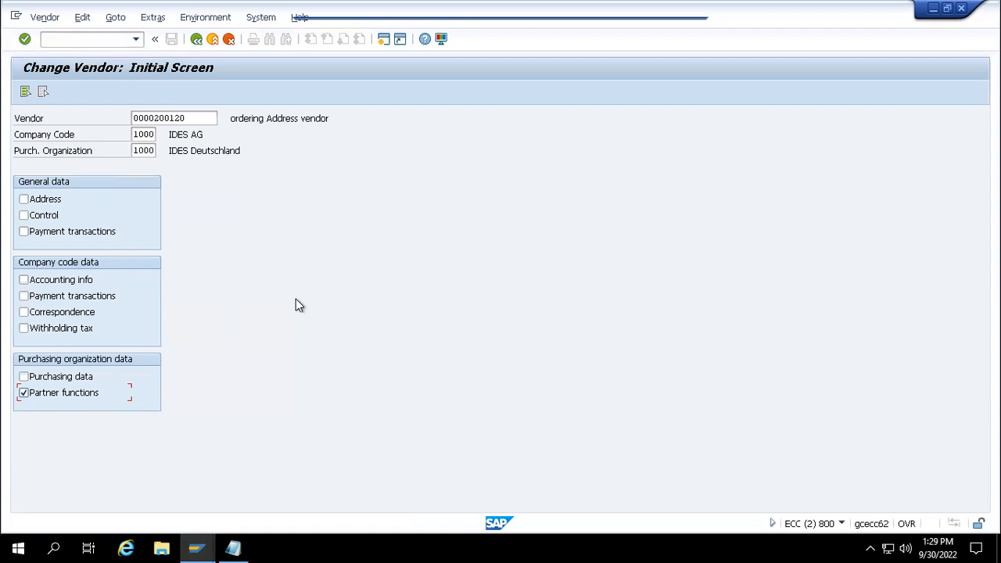
{"action": "key", "text": "Return"}
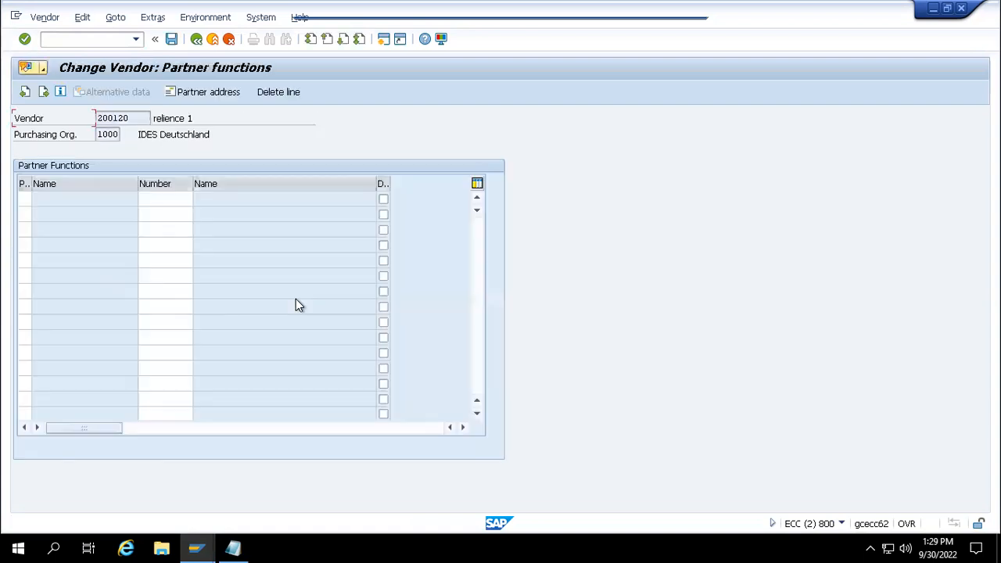
- Choose OA (Ordering Address) as the first partner function row
{"action": "left_click", "coordinate": [24, 197]}
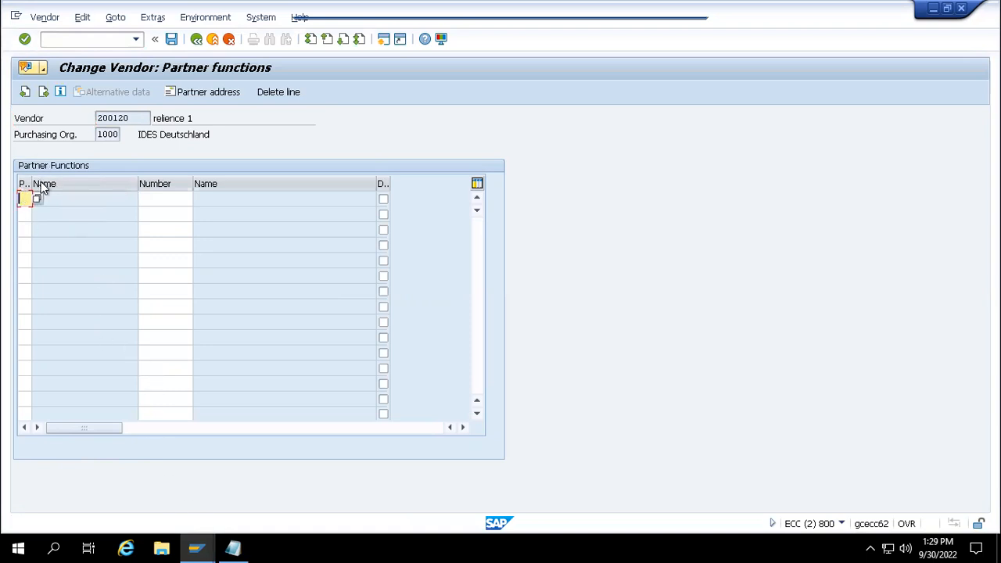
{"action": "left_click", "coordinate": [37, 197]}
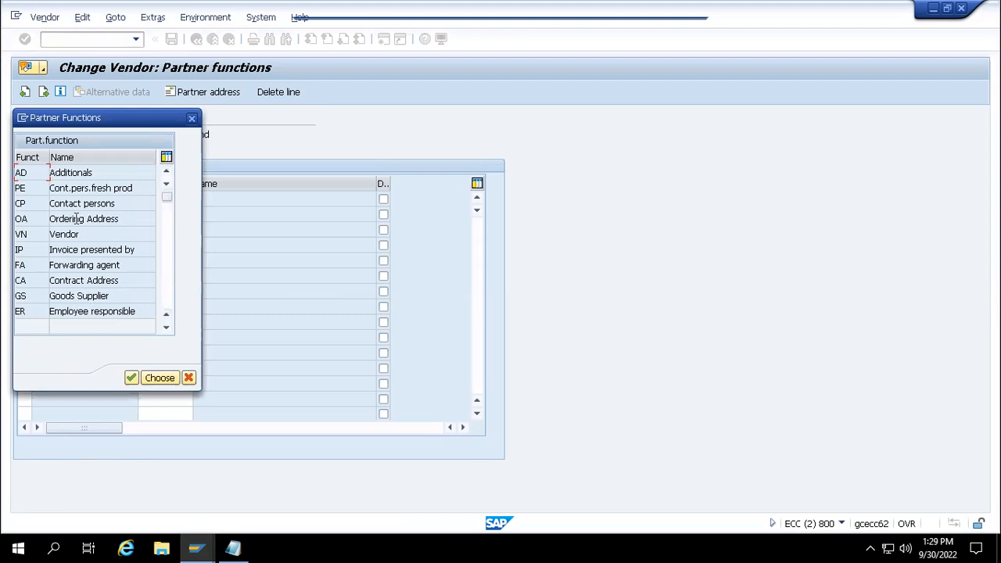
{"action": "left_click", "coordinate": [45, 220]}
{"action": "double_click", "coordinate": [69, 219]}
{"action": "left_click", "coordinate": [160, 198]}
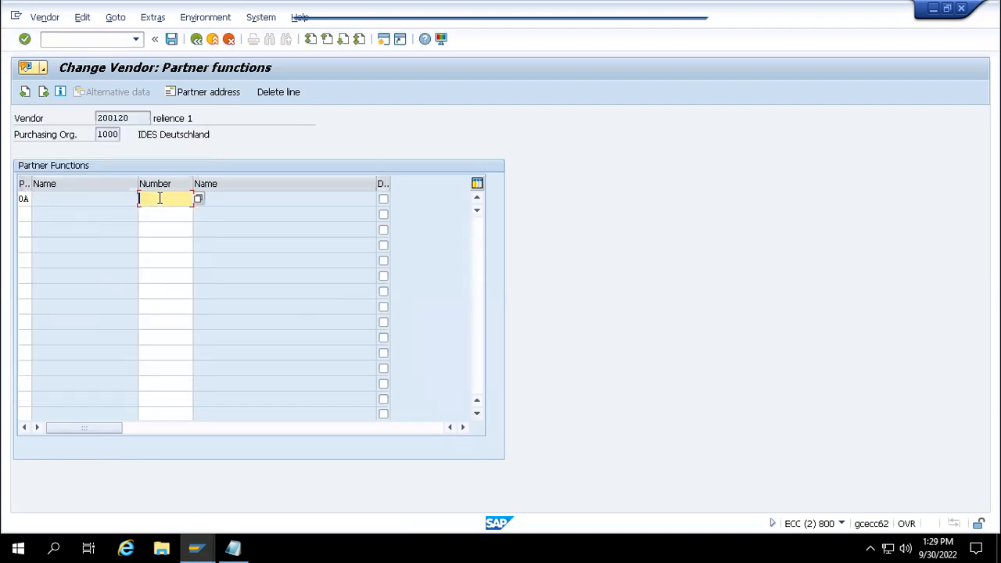
- Copy vendor 2000002 from the notes into the OA row's number and confirm
{"action": "mouse_move", "coordinate": [235, 546]}
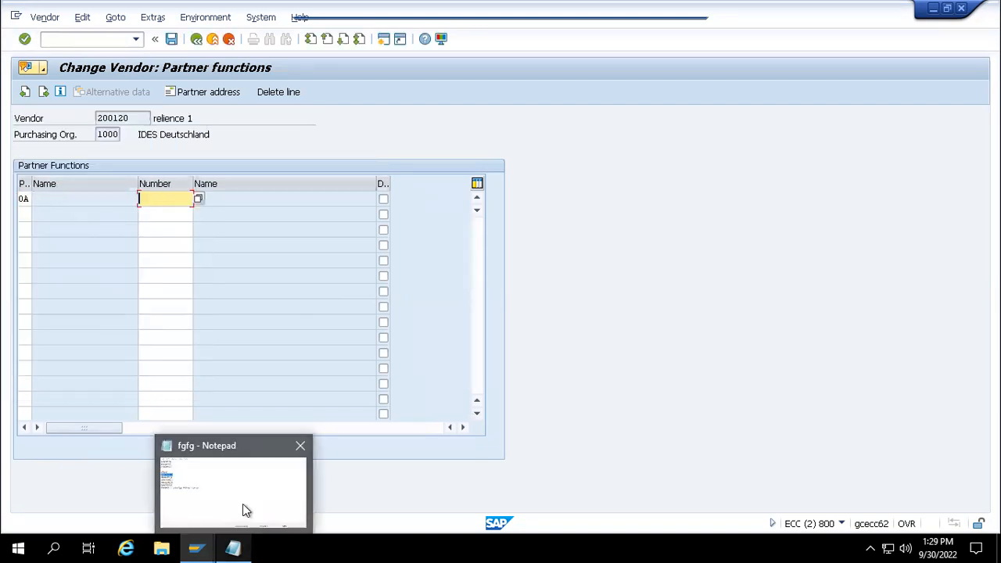
{"action": "left_click", "coordinate": [242, 505]}
{"action": "left_click_drag", "start_coordinate": [344, 286], "coordinate": [304, 286]}
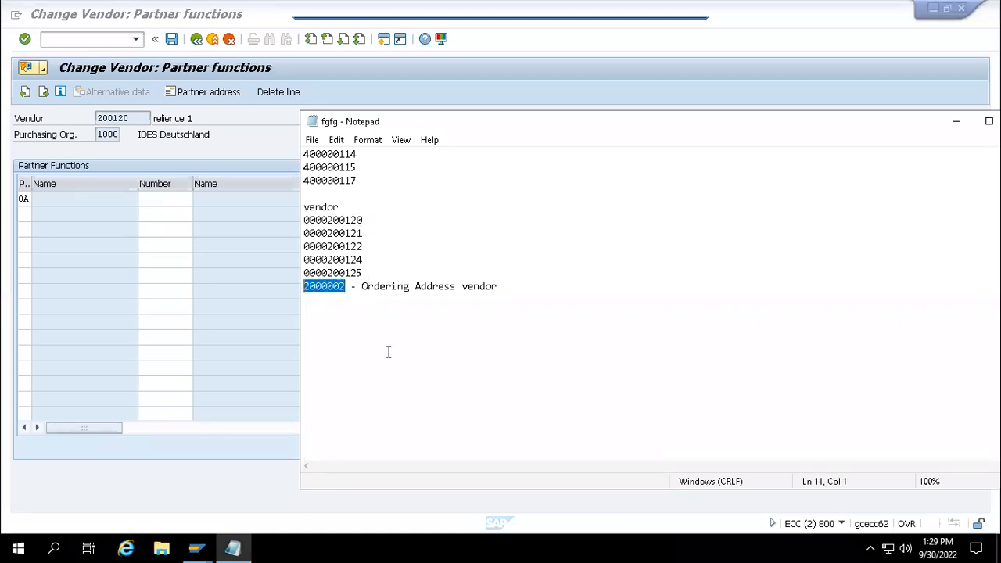
{"action": "left_click", "coordinate": [156, 191]}
{"action": "left_click", "coordinate": [156, 186]}
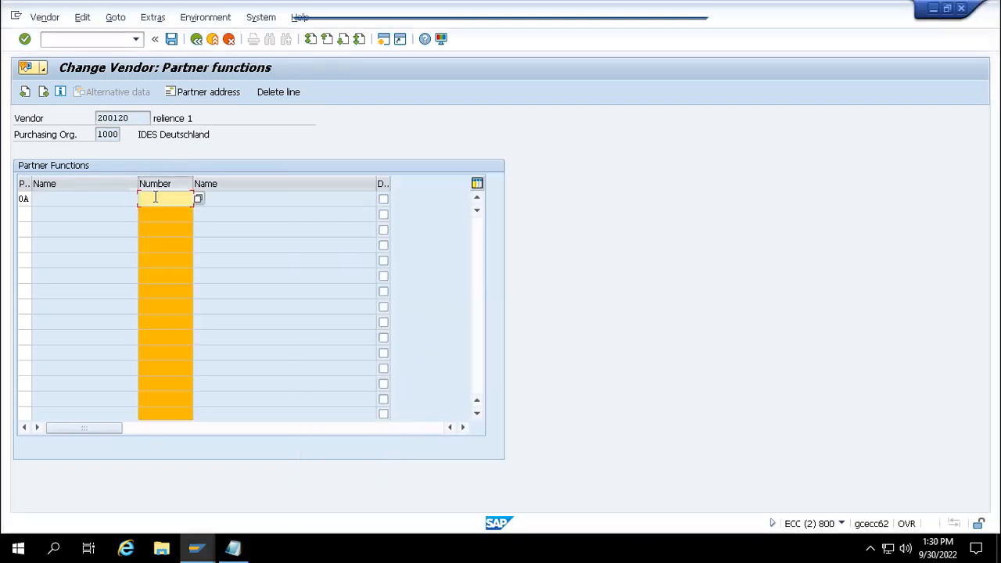
{"action": "type", "text": "2001002"}
{"action": "key", "text": "Return"}
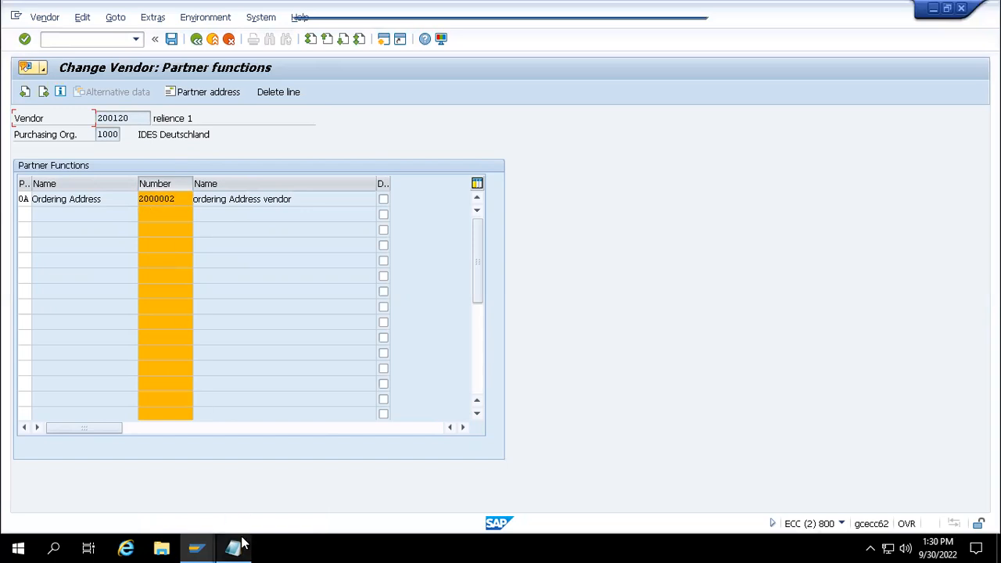
- Add a GS partner row in row two, then switch to the Display IMG session
{"action": "mouse_move", "coordinate": [234, 546]}
{"action": "mouse_move", "coordinate": [237, 525]}
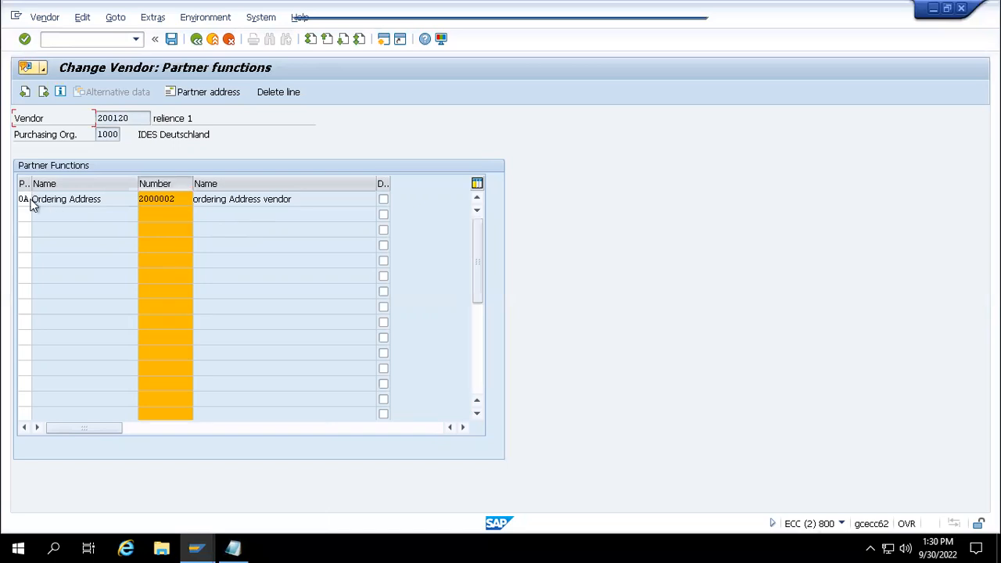
{"action": "left_click", "coordinate": [24, 213]}
{"action": "type", "text": "GS"}
{"action": "mouse_move", "coordinate": [206, 541]}
{"action": "left_click", "coordinate": [161, 213]}
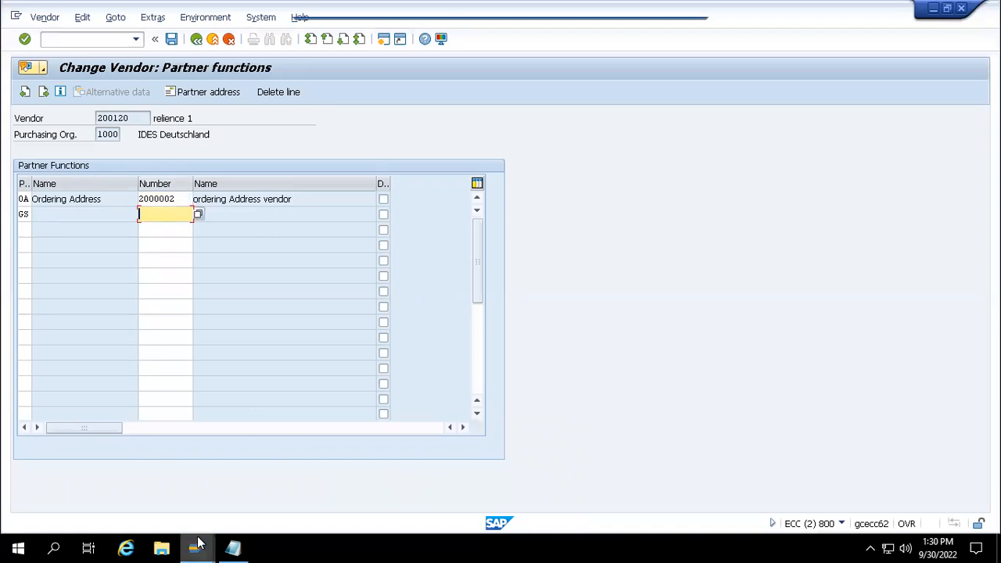
{"action": "mouse_move", "coordinate": [199, 542]}
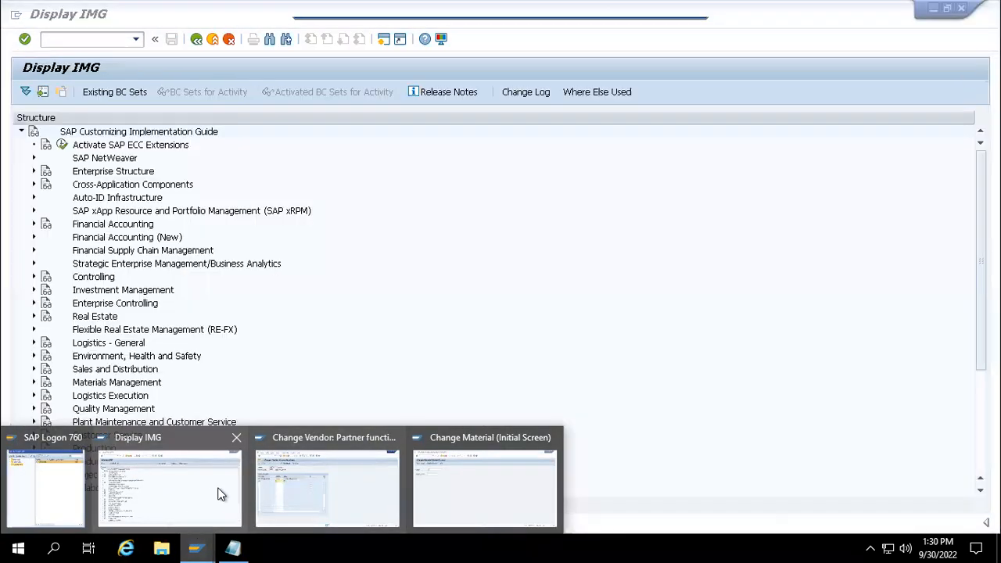
{"action": "left_click", "coordinate": [169, 489]}
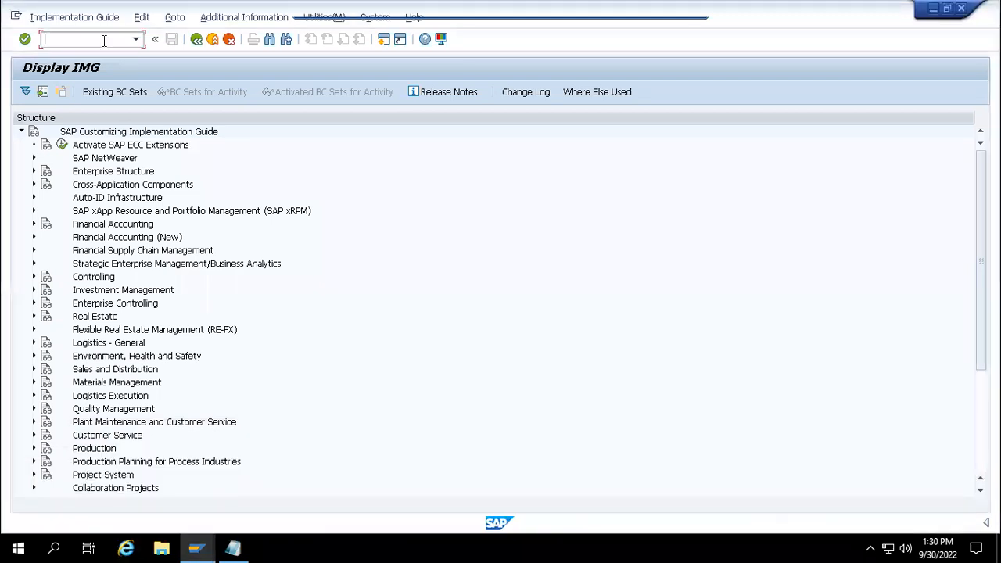
- Start vendor creation with /nxk01 using account group 0002 Goods supplier
{"action": "type", "text": "/nxk01"}
{"action": "key", "text": "Return"}
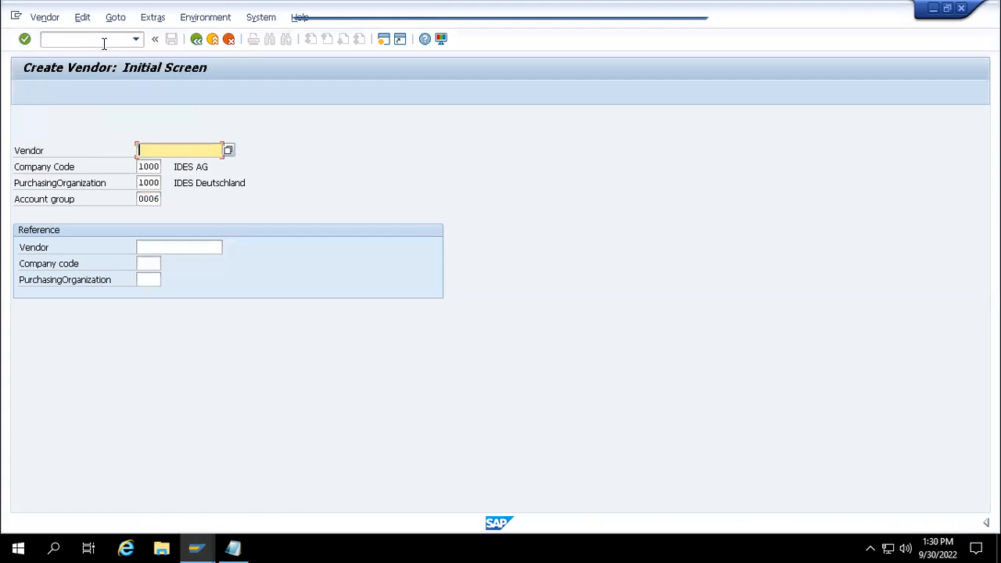
{"action": "left_click", "coordinate": [149, 198]}
{"action": "left_click", "coordinate": [164, 199]}
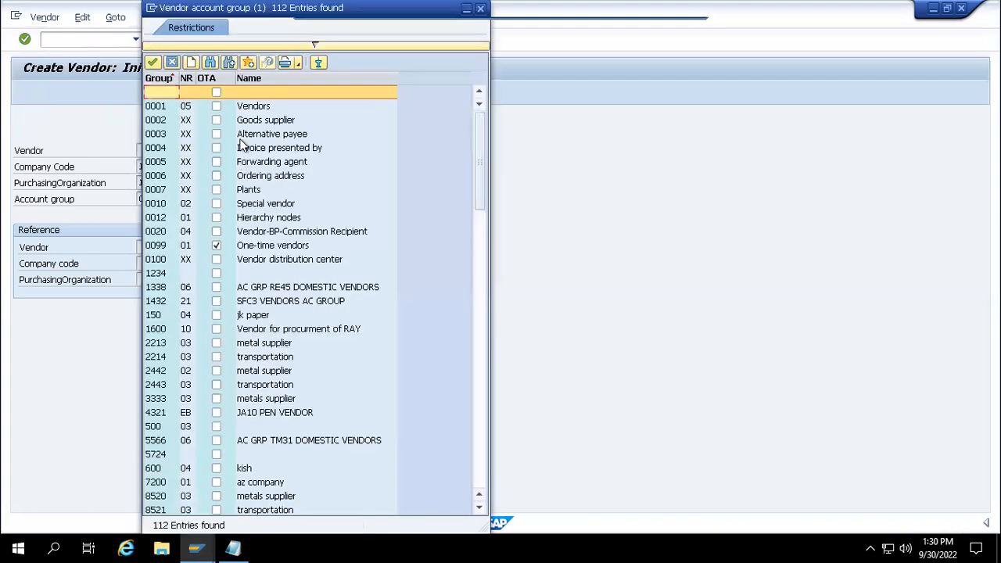
{"action": "double_click", "coordinate": [244, 122]}
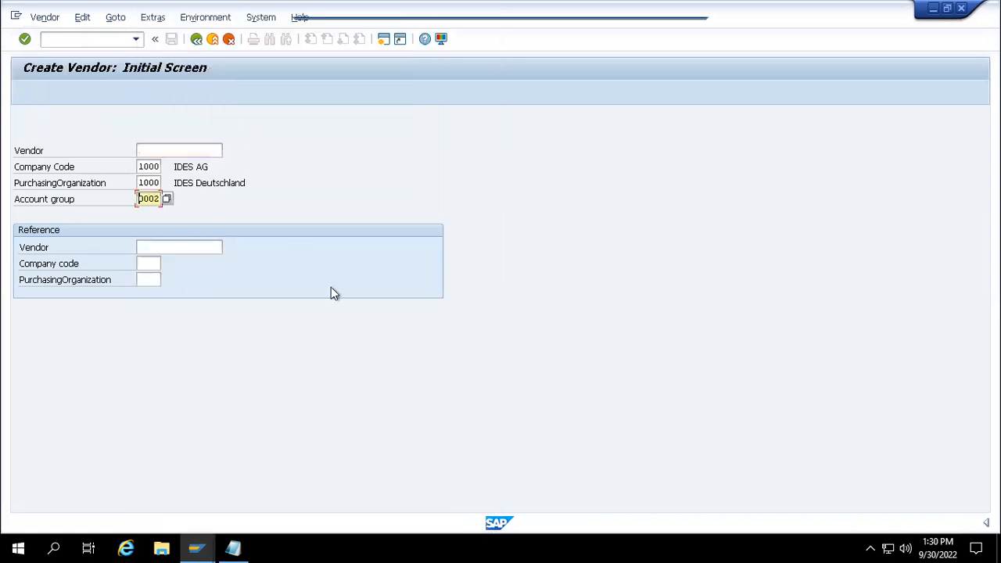
{"action": "key", "text": "Return"}
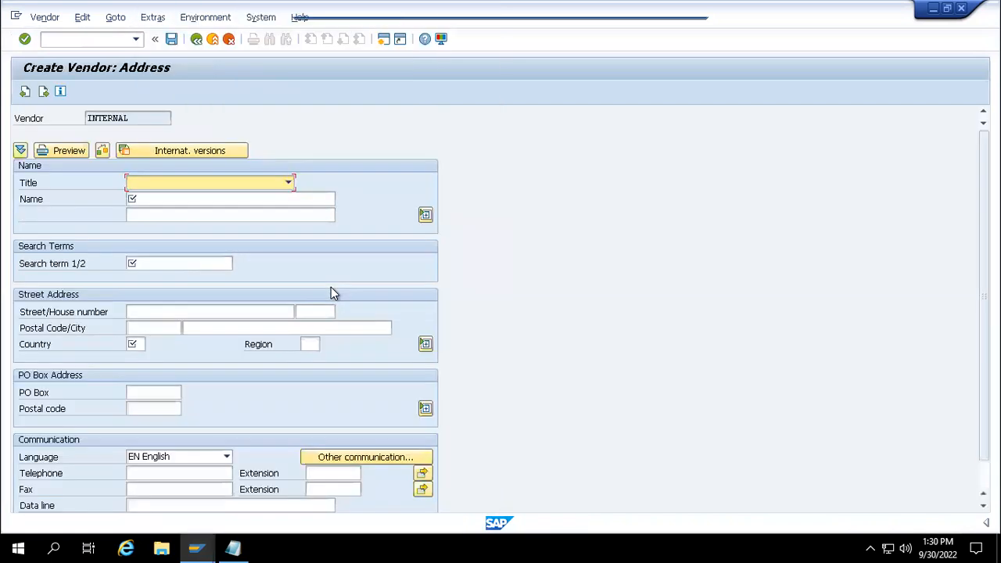
- Enter name 'Goods supplier', search term GS and country HK
{"action": "left_click", "coordinate": [262, 202]}
{"action": "type", "text": "Goods supplier"}
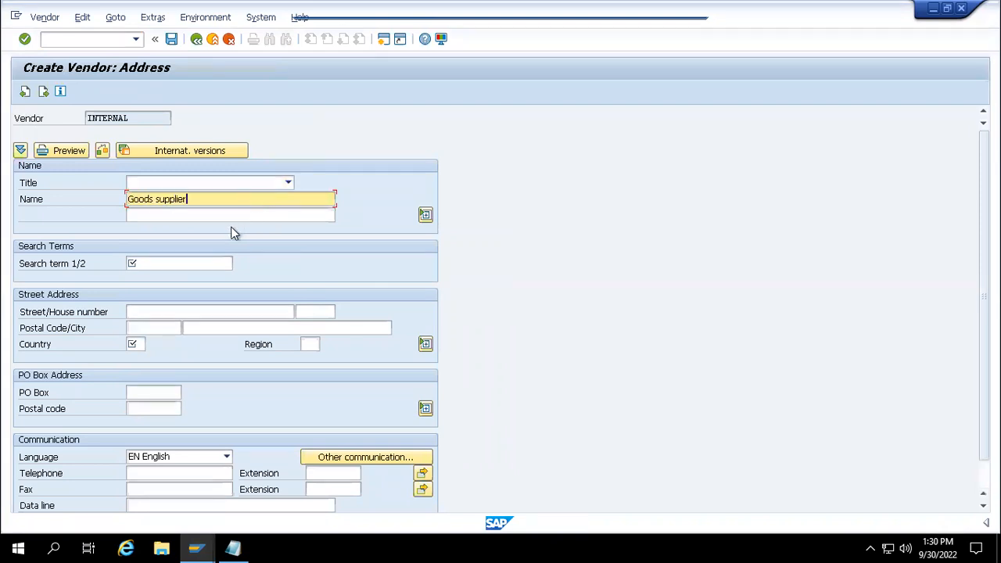
{"action": "left_click", "coordinate": [205, 261]}
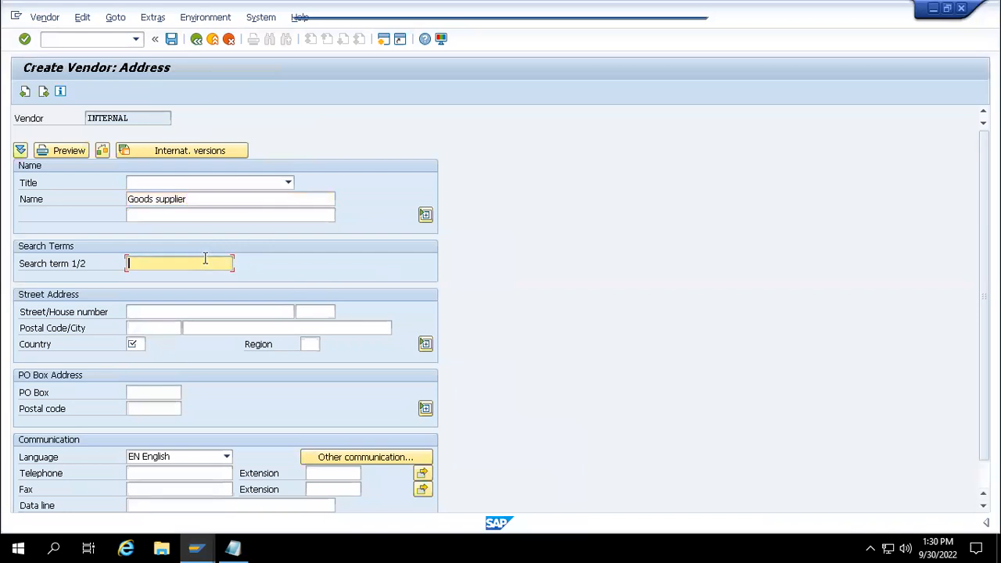
{"action": "type", "text": "GS"}
{"action": "left_click", "coordinate": [138, 344]}
{"action": "type", "text": "HK"}
{"action": "key", "text": "Return"}
- Fill reconciliation account 31000 and cash management group A1
{"action": "key", "text": "Return"}
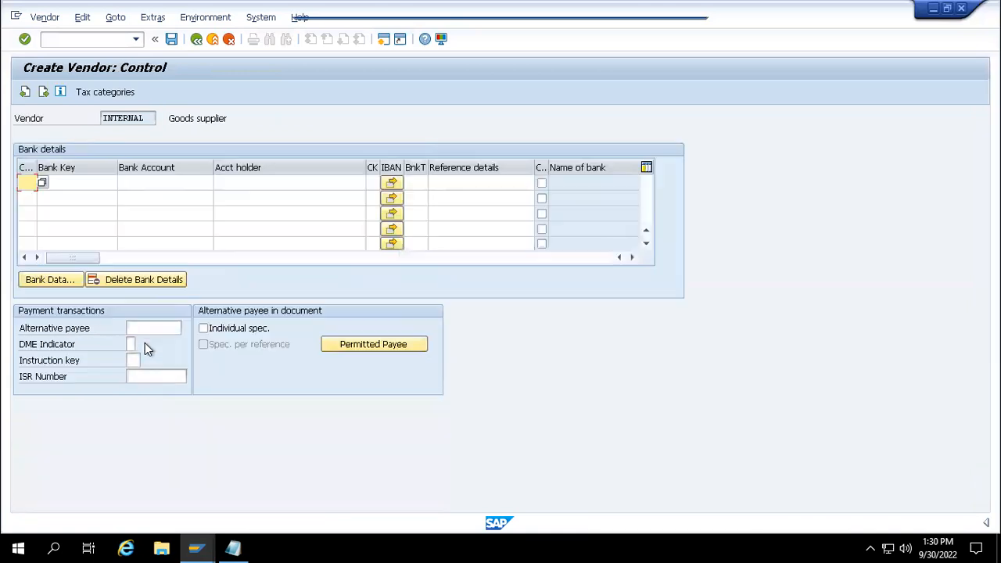
{"action": "key", "text": "Return"}
{"action": "key", "text": "Down"}
{"action": "key", "text": "Return"}
{"action": "key", "text": "Tab"}
{"action": "key", "text": "Tab"}
{"action": "key", "text": "Tab"}
{"action": "key", "text": "Tab"}
{"action": "key", "text": "Tab"}
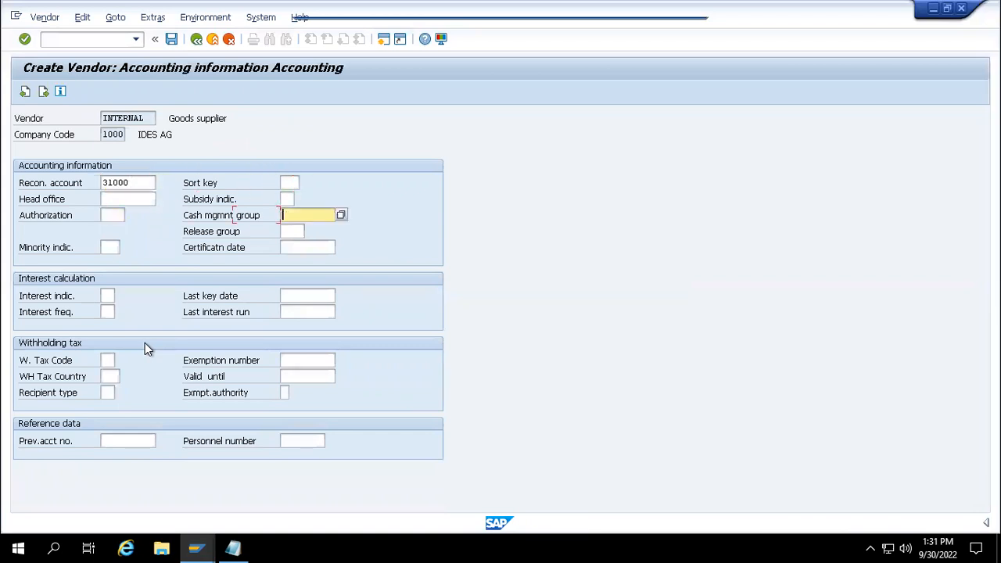
{"action": "key", "text": "BackSpace"}
{"action": "key", "text": "Down"}
{"action": "key", "text": "Return"}
- Set payment terms 0001, dunning procedure 0001 and order currency EUR
{"action": "key", "text": "Return"}
{"action": "key", "text": "BackSpace"}
{"action": "key", "text": "Down"}
{"action": "key", "text": "Return"}
{"action": "key", "text": "Return"}
{"action": "key", "text": "BackSpace"}
{"action": "key", "text": "Down"}
{"action": "key", "text": "Return"}
{"action": "key", "text": "Return"}
{"action": "key", "text": "BackSpace"}
{"action": "key", "text": "Down"}
{"action": "key", "text": "Return"}
{"action": "key", "text": "Return"}
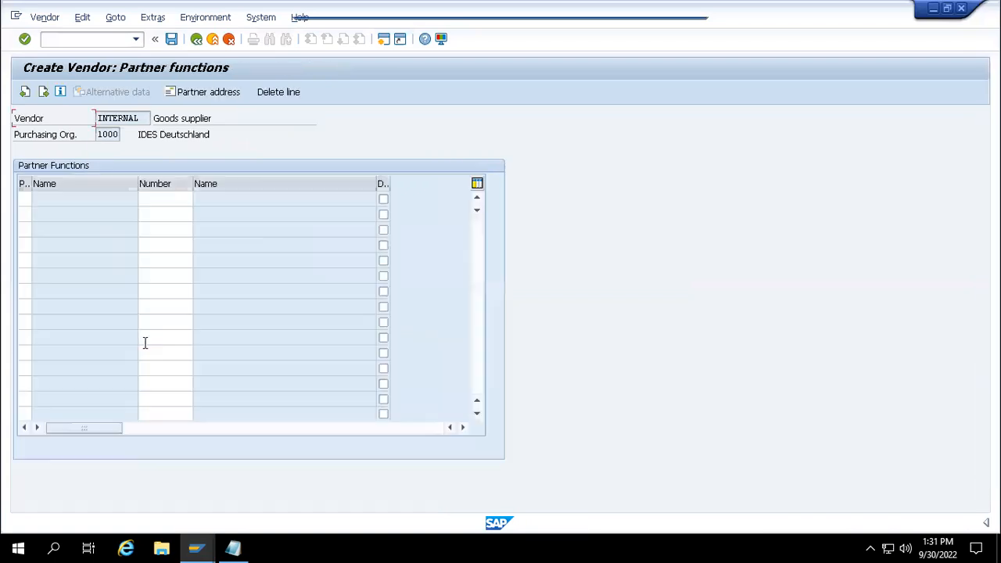
{"action": "key", "text": "Return"}
{"action": "key", "text": "Return"}
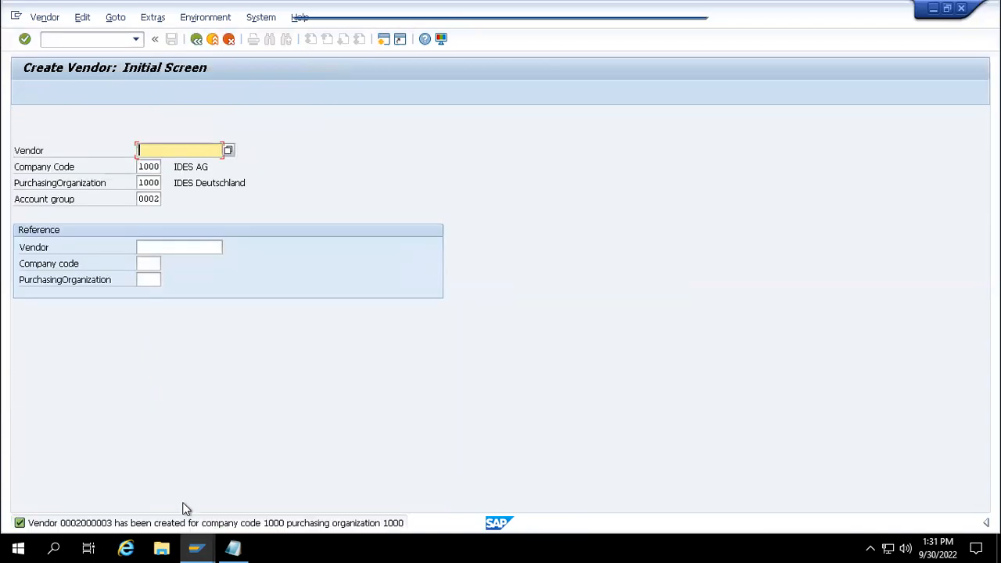
- Add the line '2000003- Goods Supplier' to the notes and select 2000003
{"action": "mouse_move", "coordinate": [231, 545]}
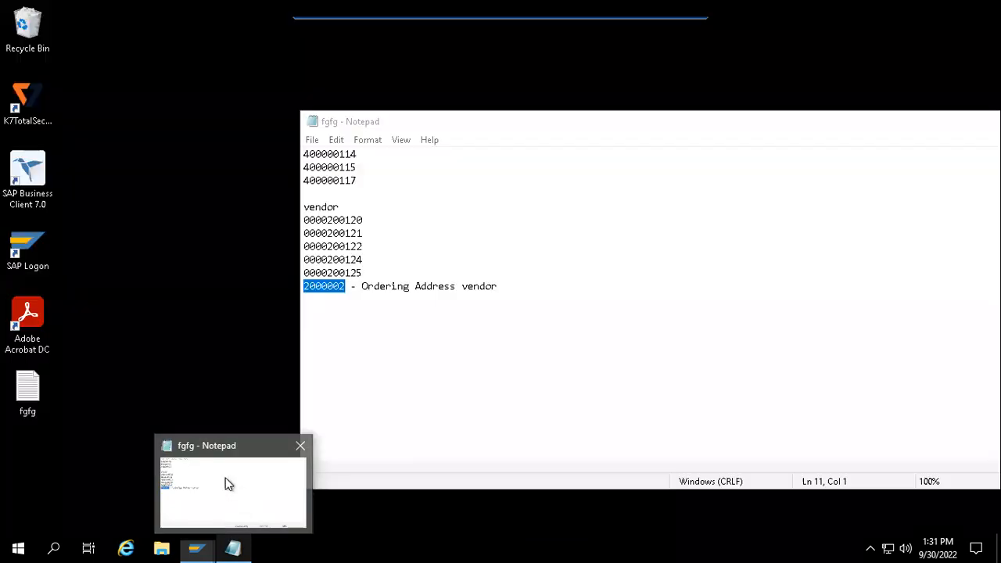
{"action": "left_click", "coordinate": [227, 486]}
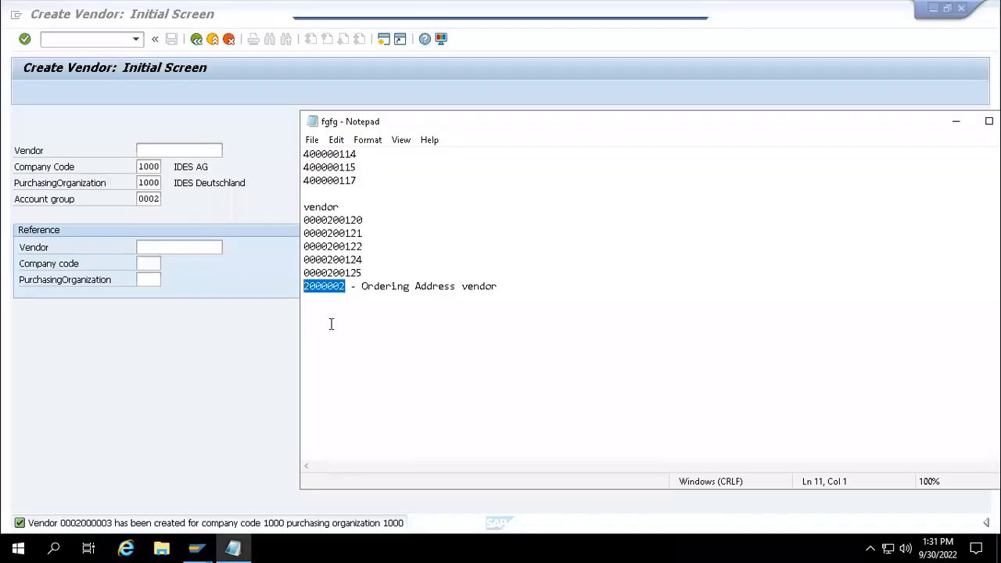
{"action": "left_click", "coordinate": [506, 289]}
{"action": "key", "text": "Return"}
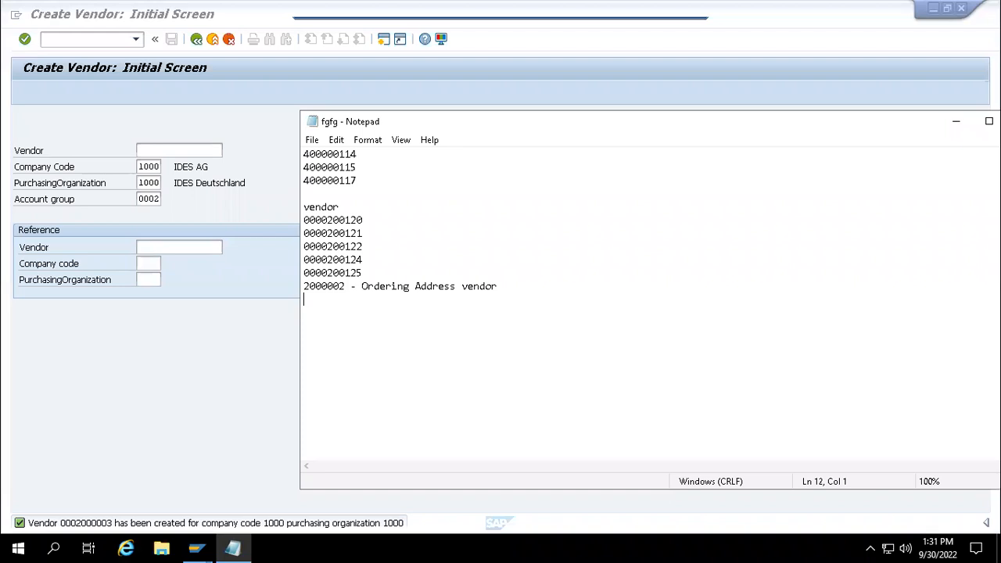
{"action": "type", "text": "2000002"}
{"action": "key", "text": "BackSpace"}
{"action": "type", "text": "3- Ordering "}
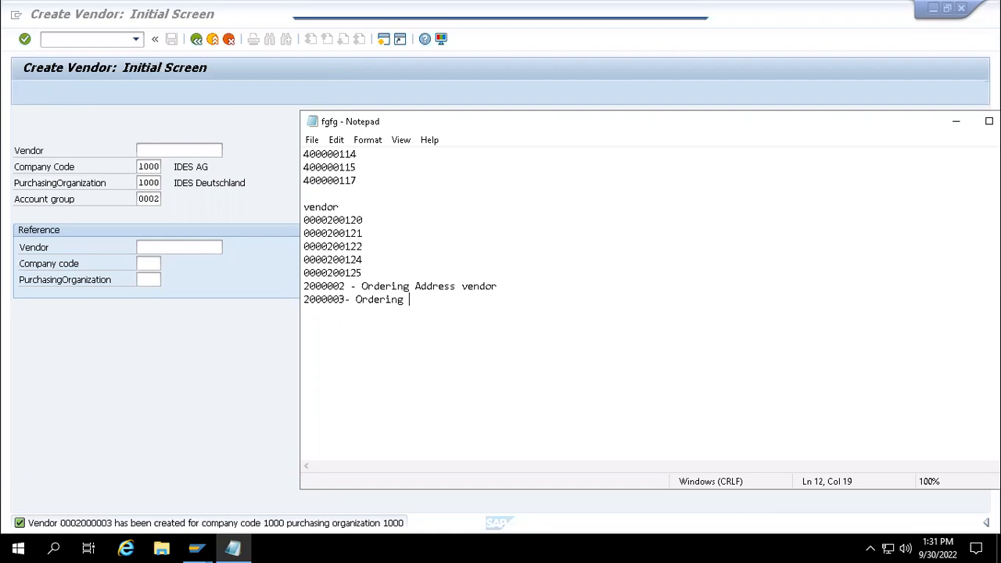
{"action": "type", "text": "address"}
{"action": "key", "text": "BackSpace"}
{"action": "key", "text": "BackSpace"}
{"action": "key", "text": "BackSpace"}
{"action": "key", "text": "BackSpace"}
{"action": "key", "text": "BackSpace"}
{"action": "key", "text": "BackSpace"}
{"action": "key", "text": "BackSpace"}
{"action": "key", "text": "BackSpace"}
{"action": "key", "text": "BackSpace"}
{"action": "key", "text": "BackSpace"}
{"action": "key", "text": "BackSpace"}
{"action": "key", "text": "BackSpace"}
{"action": "key", "text": "BackSpace"}
{"action": "key", "text": "BackSpace"}
{"action": "key", "text": "BackSpace"}
{"action": "key", "text": "BackSpace"}
{"action": "key", "text": "BackSpace"}
{"action": "key", "text": "BackSpace"}
{"action": "type", "text": "- Good "}
{"action": "type", "text": " Supp"}
{"action": "key", "text": "BackSpace"}
{"action": "type", "text": "plier"}
{"action": "left_click_drag", "start_coordinate": [346, 301], "coordinate": [304, 301]}
{"action": "key", "text": "ctrl+c"}
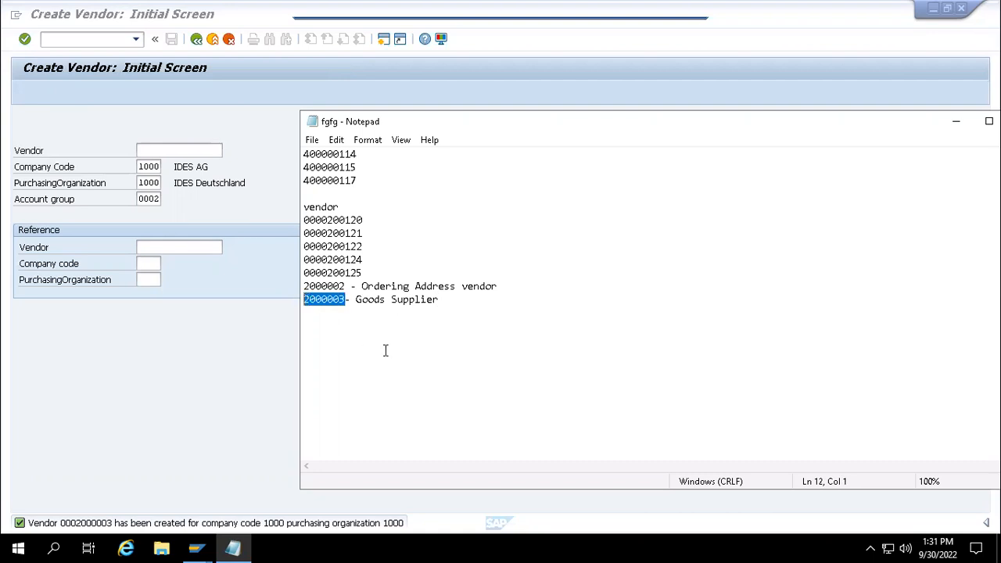
- Enter 2000003 as the GS Goods Supplier partner number
{"action": "mouse_move", "coordinate": [209, 543]}
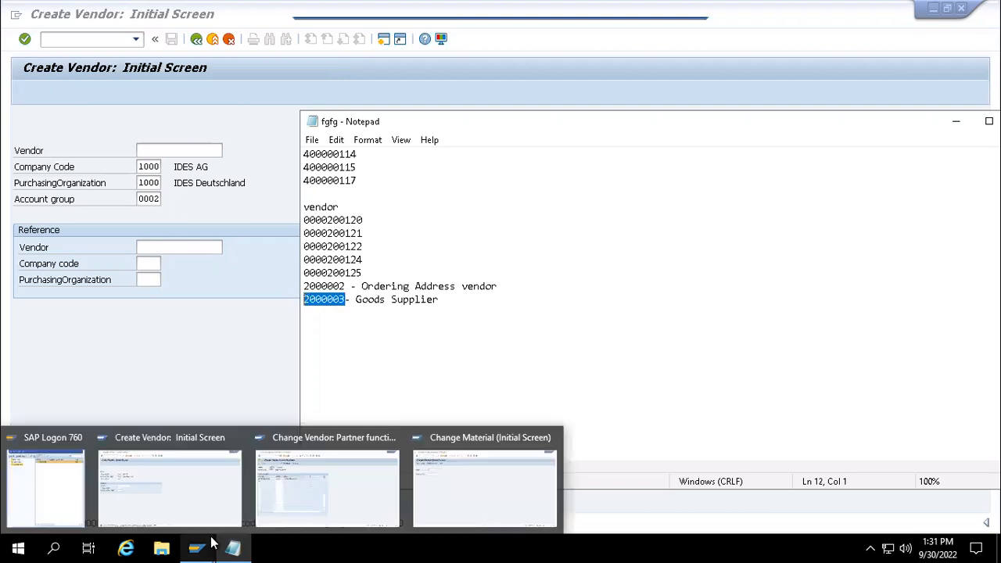
{"action": "left_click", "coordinate": [319, 485]}
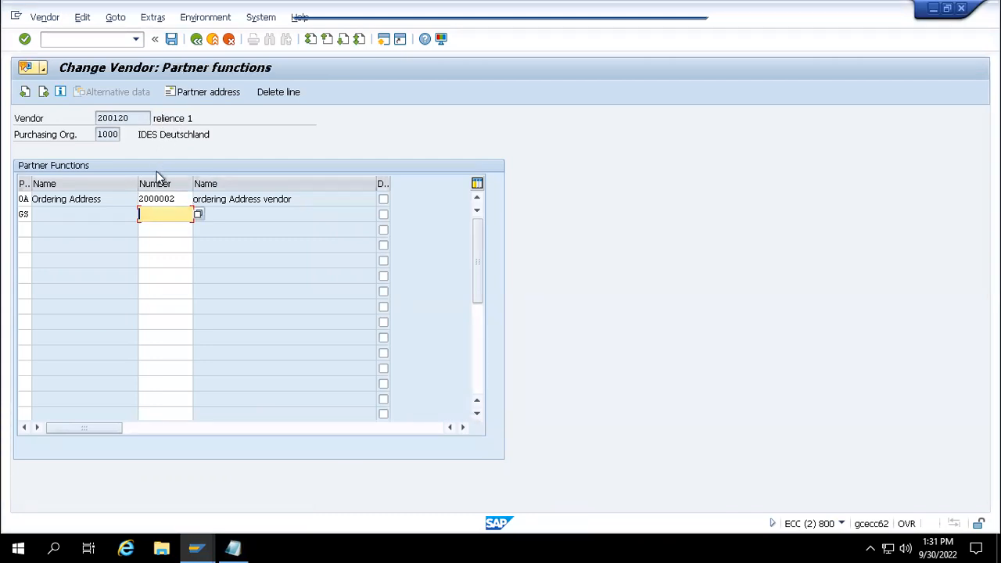
{"action": "key", "text": "ctrl+v"}
{"action": "key", "text": "Return"}
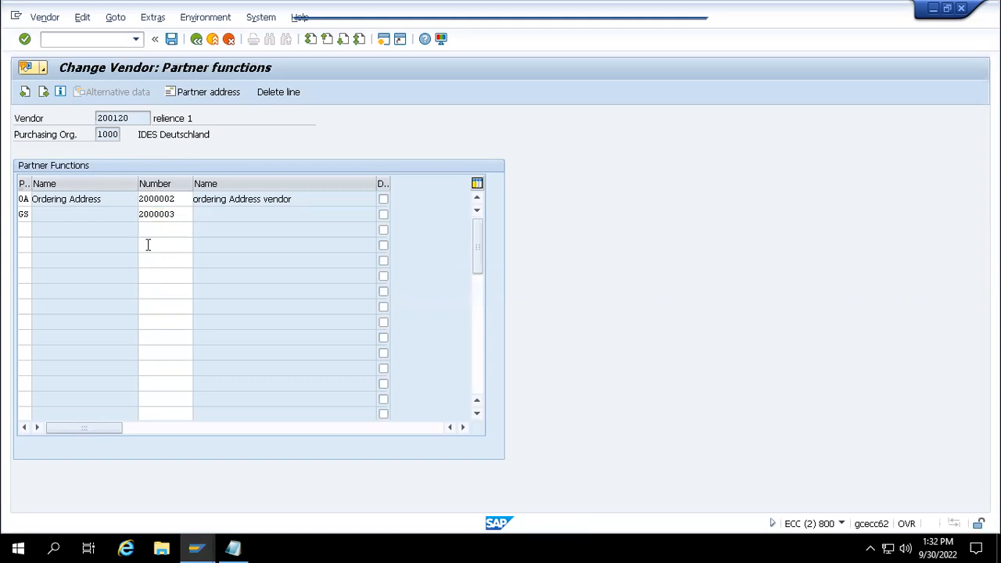
- Add a third partner row (code FP) for invoice presenter 200120, copied from the header
{"action": "left_click", "coordinate": [103, 118]}
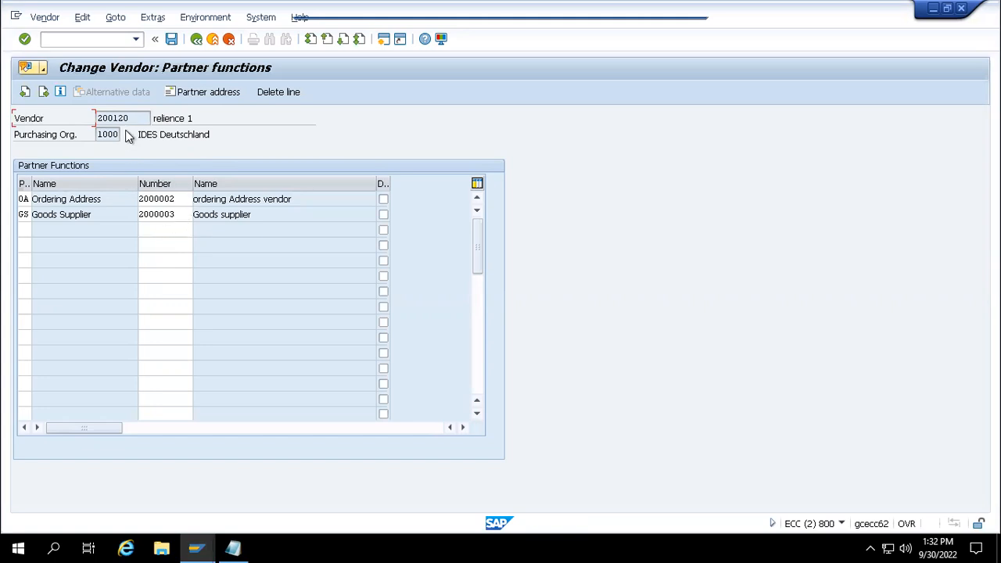
{"action": "left_click_drag", "start_coordinate": [134, 119], "coordinate": [105, 114]}
{"action": "left_click", "coordinate": [141, 117]}
{"action": "double_click", "coordinate": [108, 123]}
{"action": "key", "text": "ctrl+c"}
{"action": "left_click", "coordinate": [24, 229]}
{"action": "type", "text": "FP"}
{"action": "key", "text": "Return"}
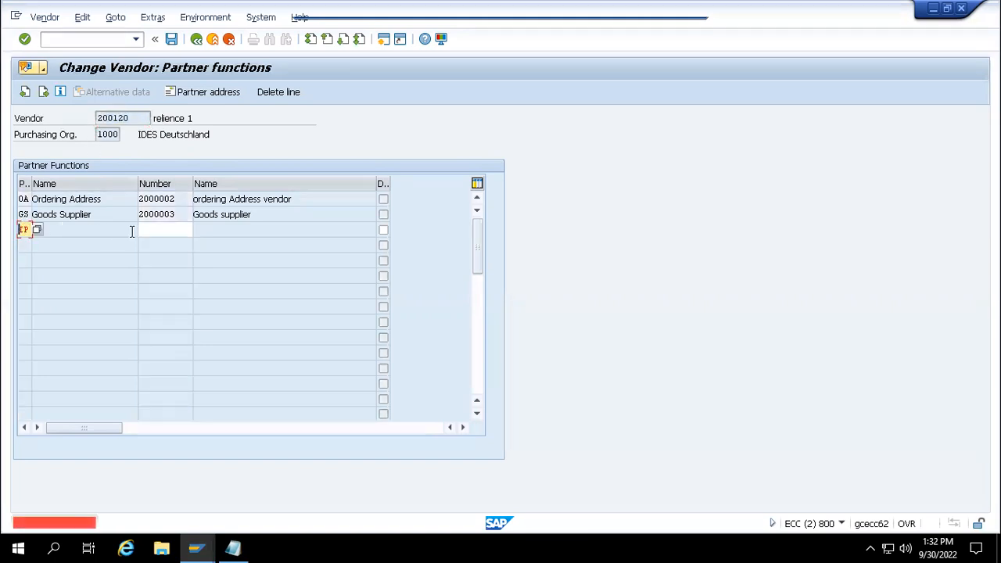
{"action": "left_click", "coordinate": [146, 232]}
{"action": "key", "text": "ctrl+v"}
{"action": "key", "text": "Return"}
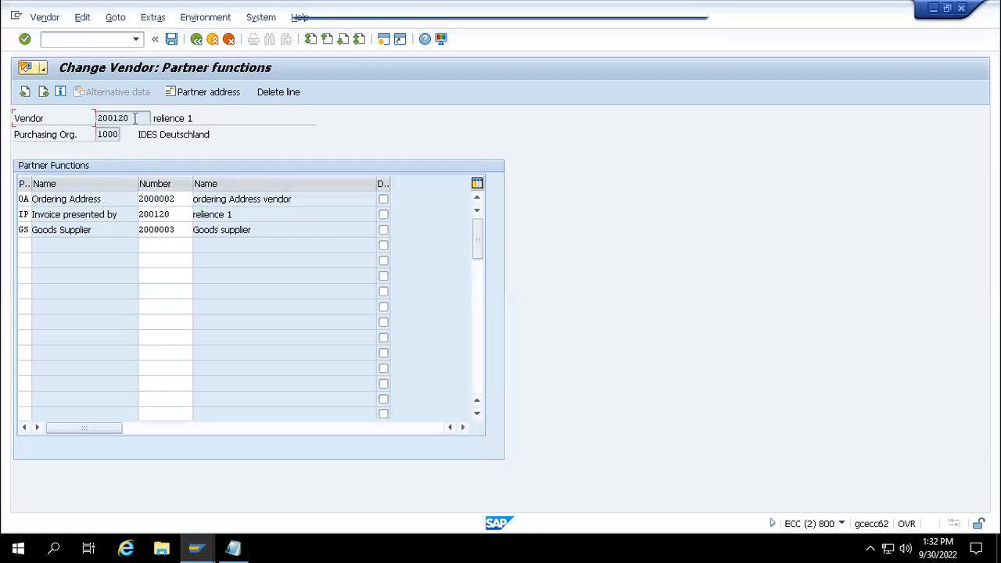
{"action": "left_click_drag", "start_coordinate": [135, 118], "coordinate": [103, 118]}
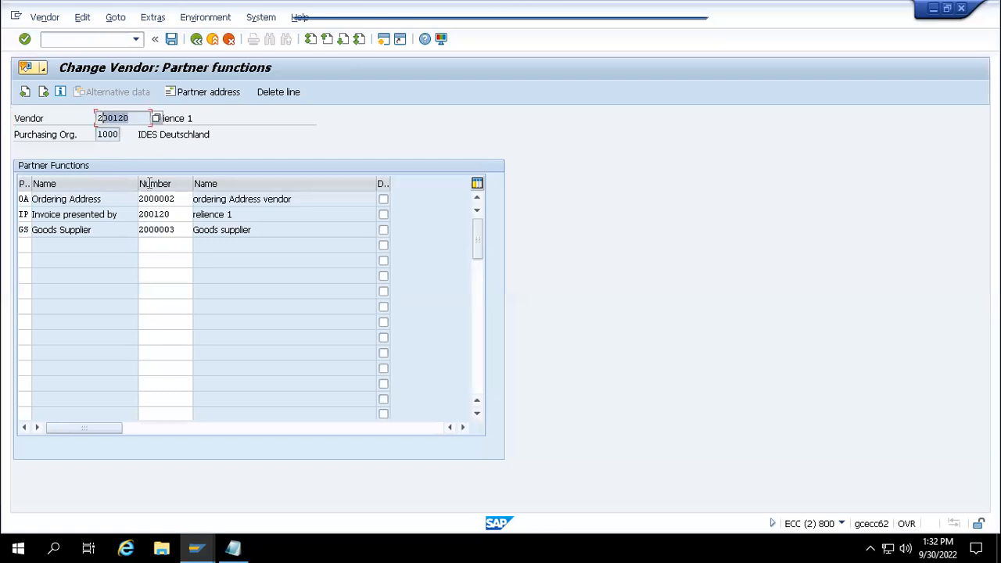
{"action": "left_click", "coordinate": [176, 217]}
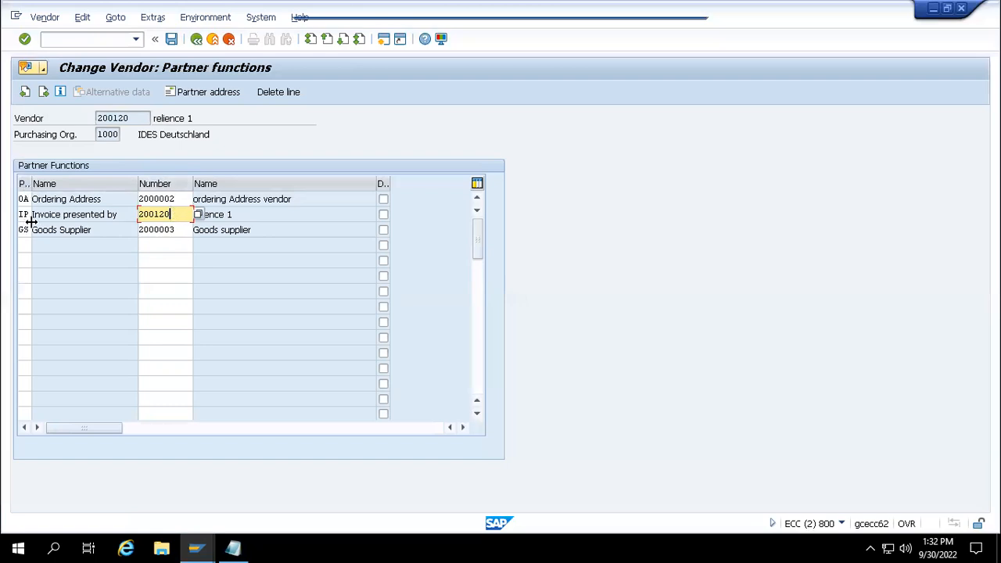
- Replace the OA partner number 2000002 with 200120 and confirm
{"action": "left_click_drag", "start_coordinate": [173, 215], "coordinate": [110, 219]}
{"action": "key", "text": "ctrl+c"}
{"action": "left_click", "coordinate": [138, 208]}
{"action": "left_click_drag", "start_coordinate": [179, 201], "coordinate": [131, 206]}
{"action": "key", "text": "ctrl+v"}
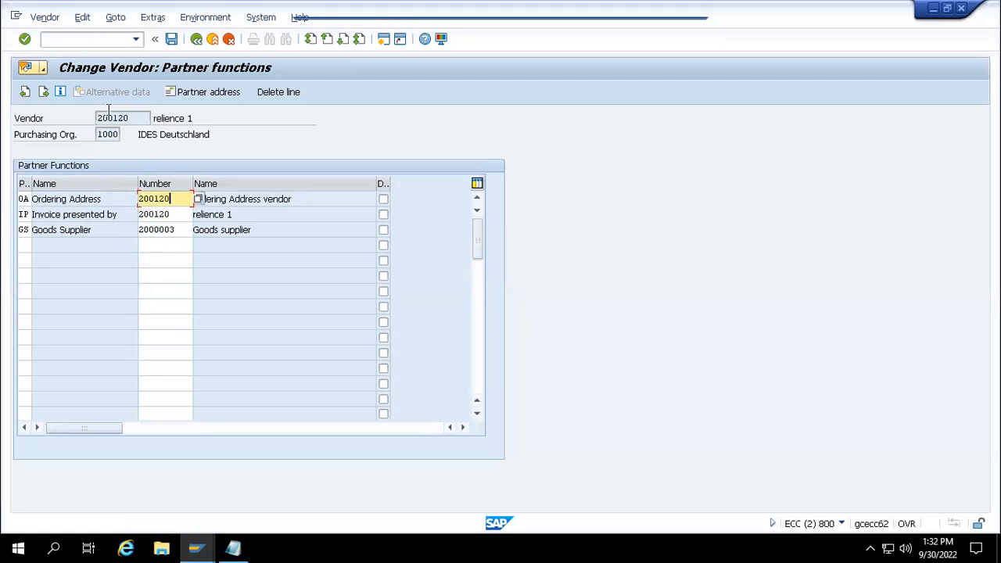
{"action": "left_click_drag", "start_coordinate": [129, 118], "coordinate": [96, 118]}
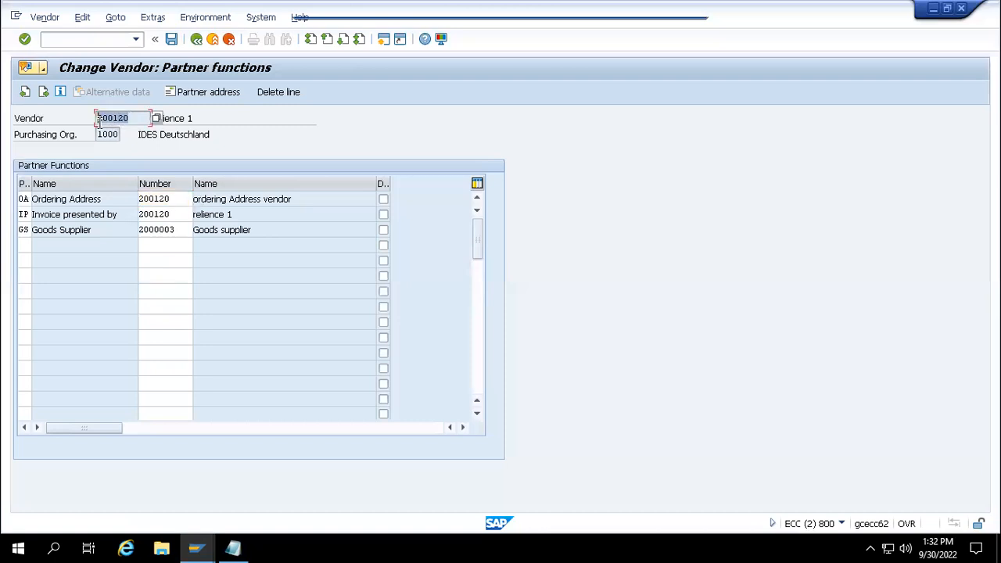
{"action": "left_click_drag", "start_coordinate": [179, 215], "coordinate": [137, 231]}
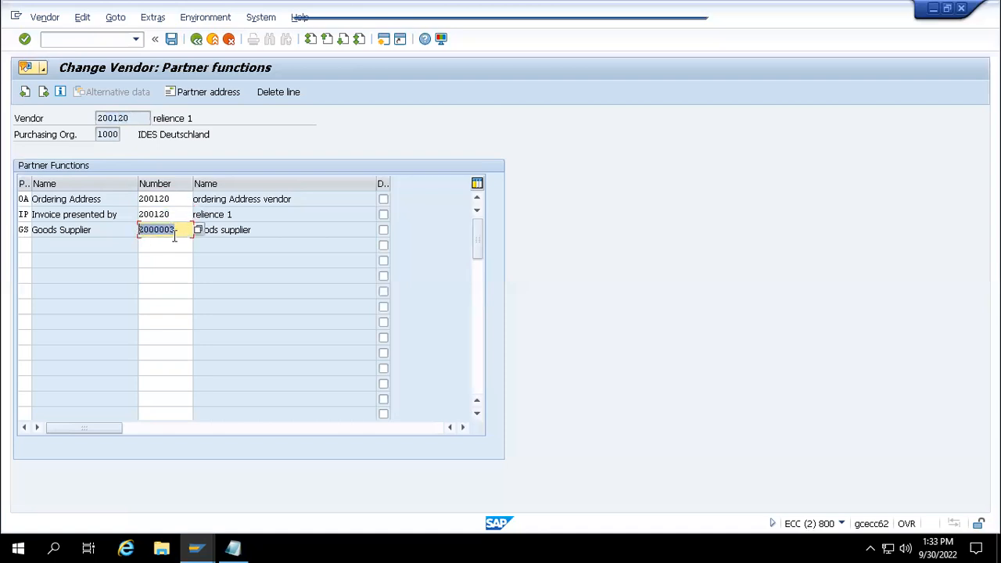
{"action": "key", "text": "Return"}
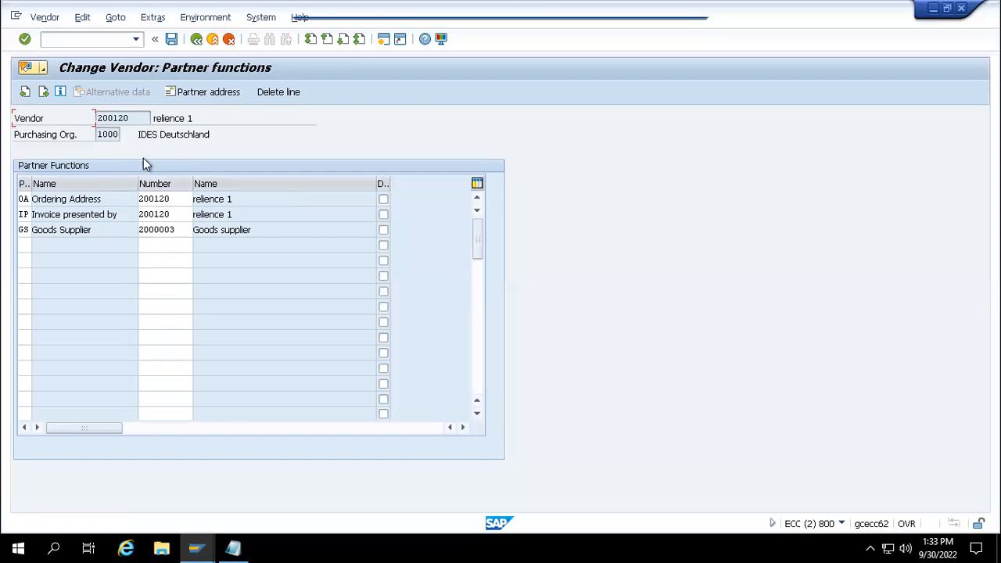
- Review the OA, IP and GS partner numbers 200120, 200120 and 2000003
{"action": "left_click", "coordinate": [170, 198]}
{"action": "left_click_drag", "start_coordinate": [171, 199], "coordinate": [139, 199]}
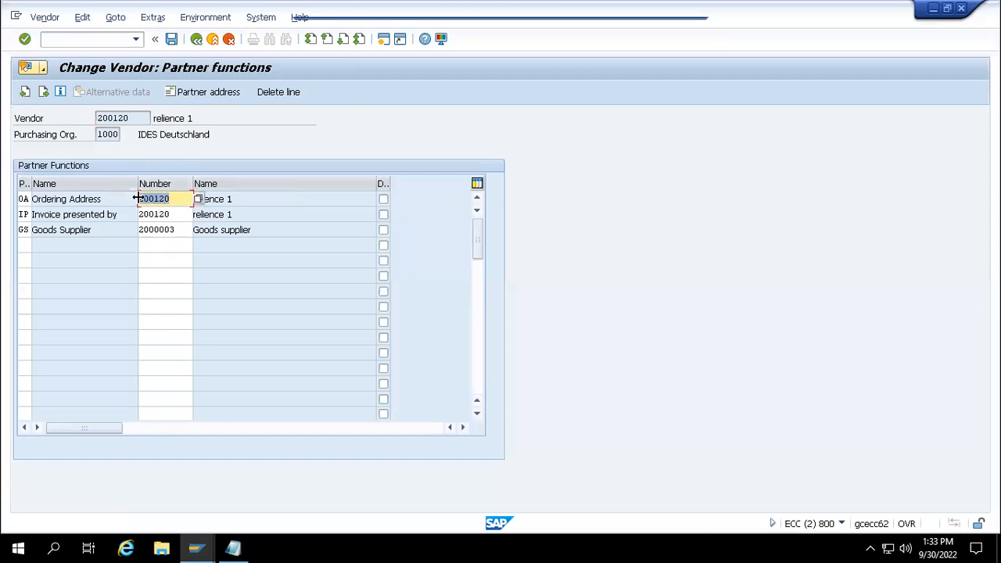
{"action": "left_click", "coordinate": [174, 213]}
{"action": "left_click_drag", "start_coordinate": [174, 214], "coordinate": [134, 235]}
{"action": "left_click", "coordinate": [185, 230]}
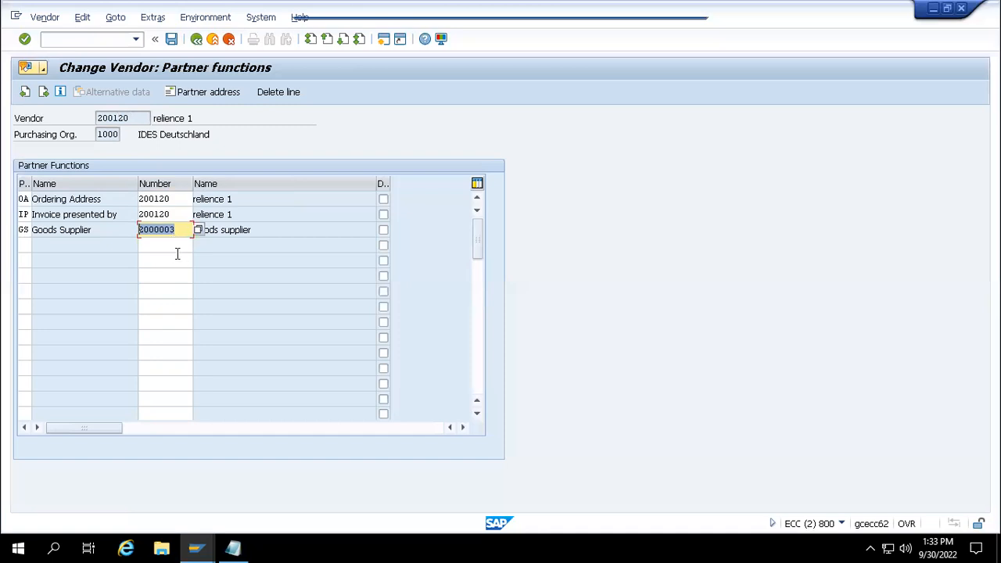
{"action": "left_click", "coordinate": [177, 256]}
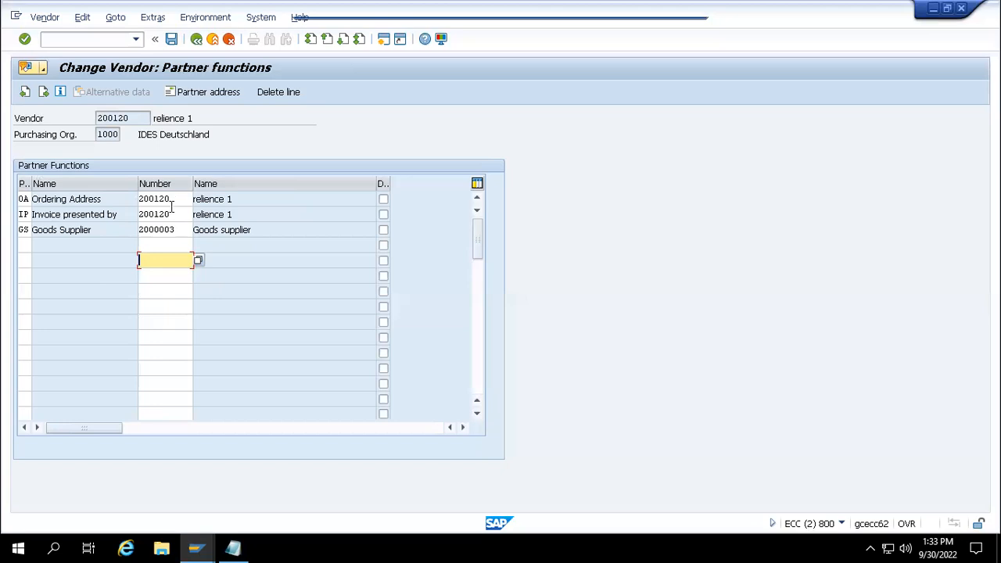
- Save the partner changes and check vendor number 200120 in the notes
{"action": "left_click", "coordinate": [172, 39]}
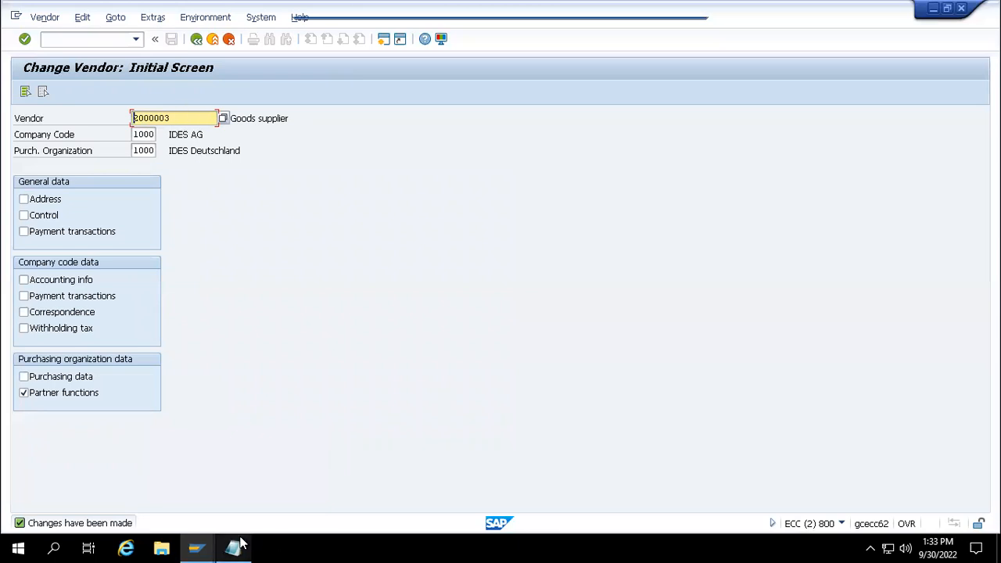
{"action": "mouse_move", "coordinate": [234, 547]}
{"action": "left_click", "coordinate": [260, 459]}
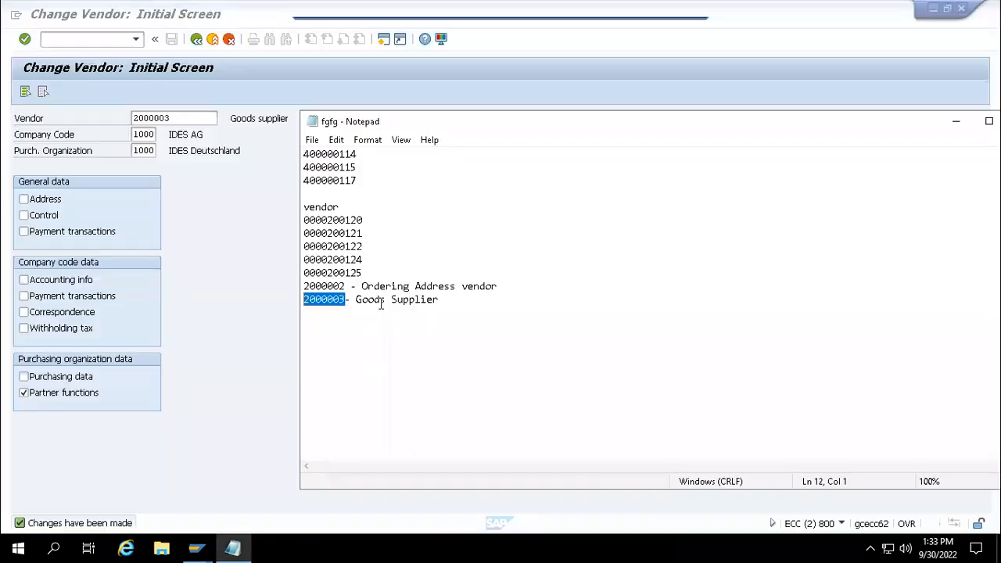
{"action": "left_click", "coordinate": [365, 272]}
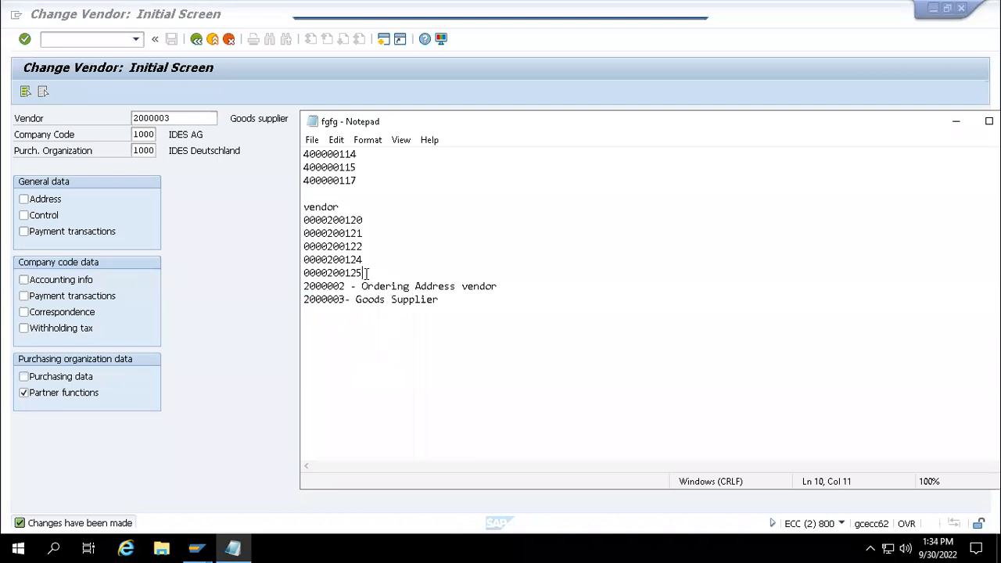
{"action": "left_click_drag", "start_coordinate": [364, 273], "coordinate": [327, 273]}
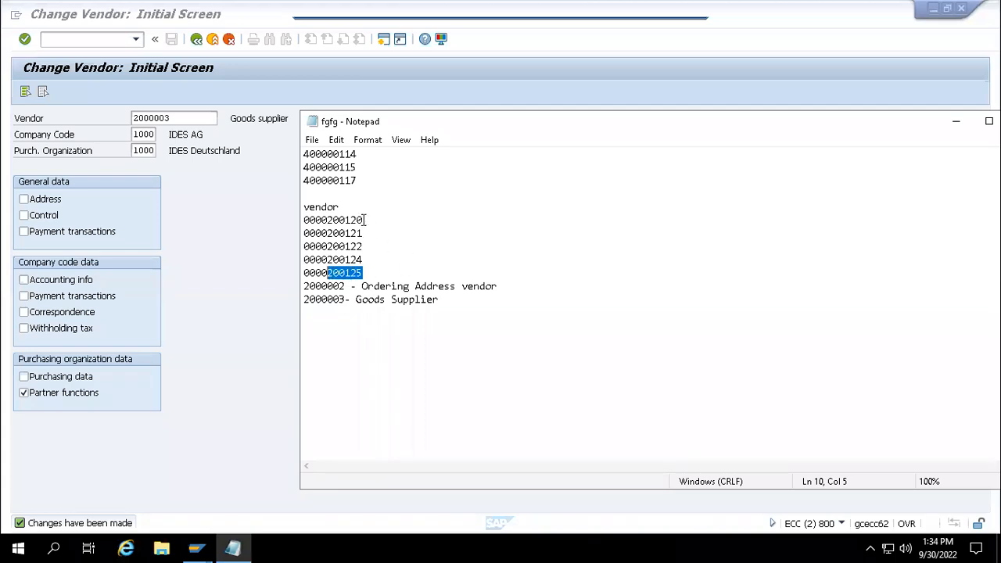
{"action": "left_click_drag", "start_coordinate": [364, 219], "coordinate": [328, 220]}
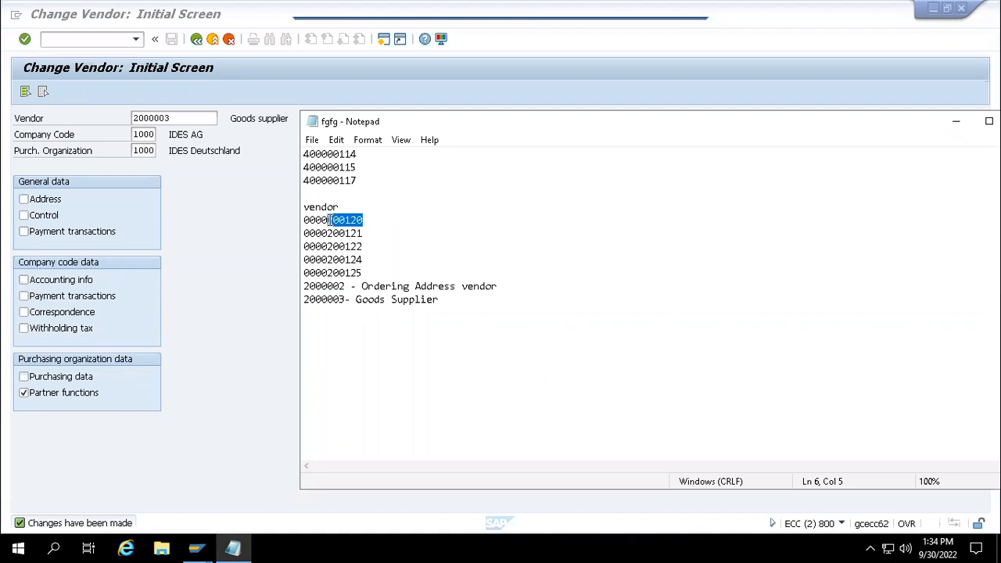
{"action": "left_click", "coordinate": [78, 41]}
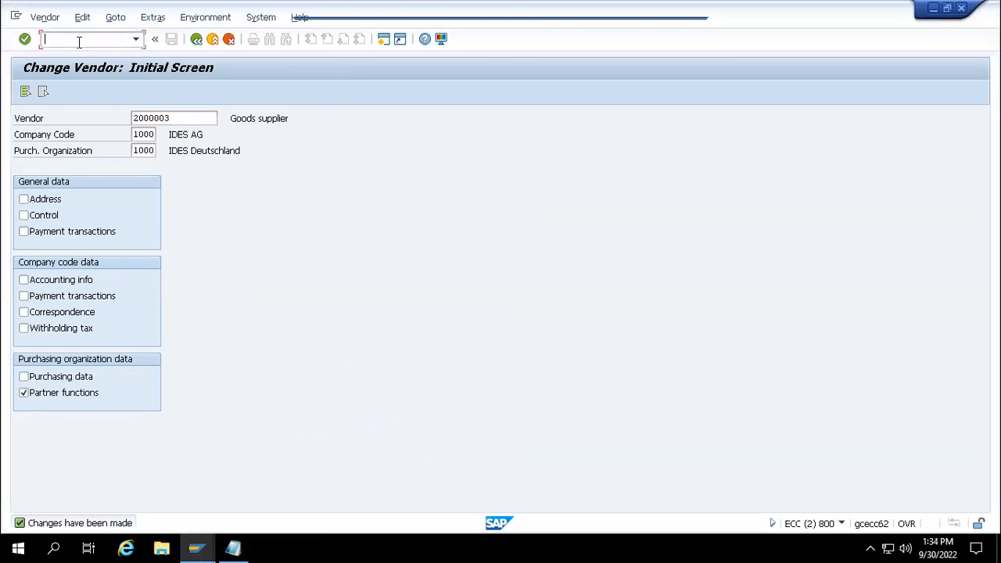
- Display vendor 200120's partner functions with /nxk03, then go back
{"action": "type", "text": "/nxk03"}
{"action": "key", "text": "Return"}
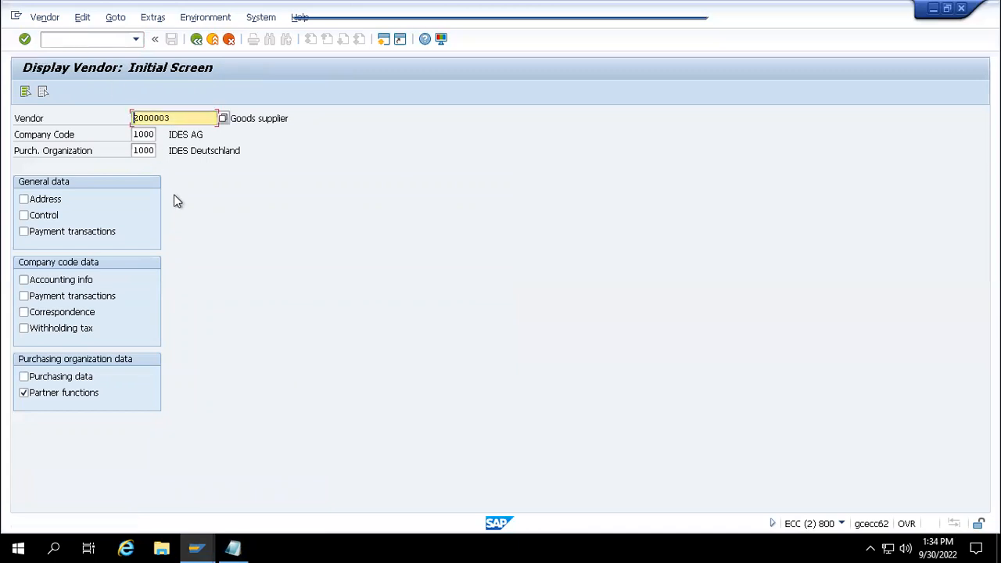
{"action": "key", "text": "ctrl+a"}
{"action": "type", "text": "200120"}
{"action": "key", "text": "Return"}
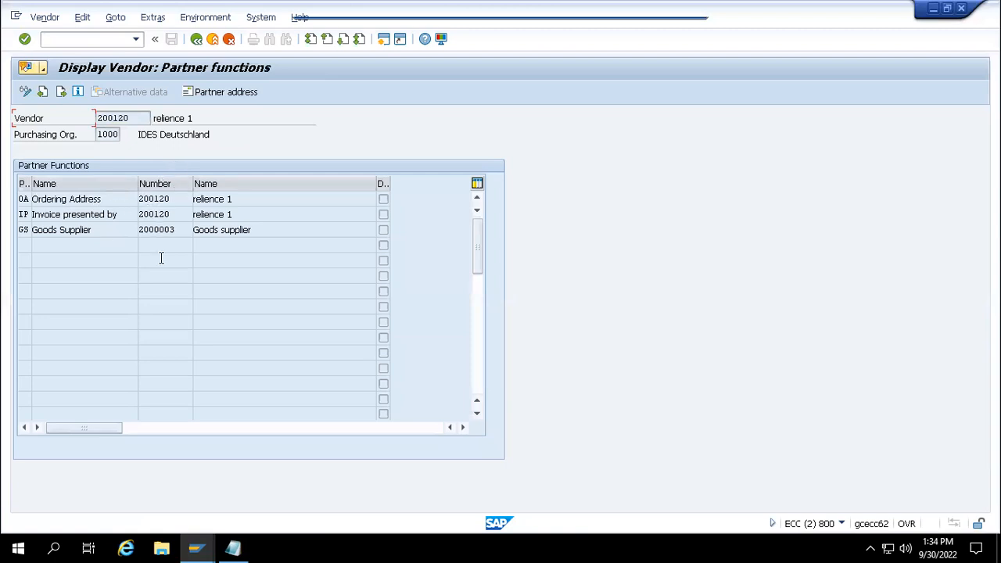
{"action": "left_click", "coordinate": [195, 40]}
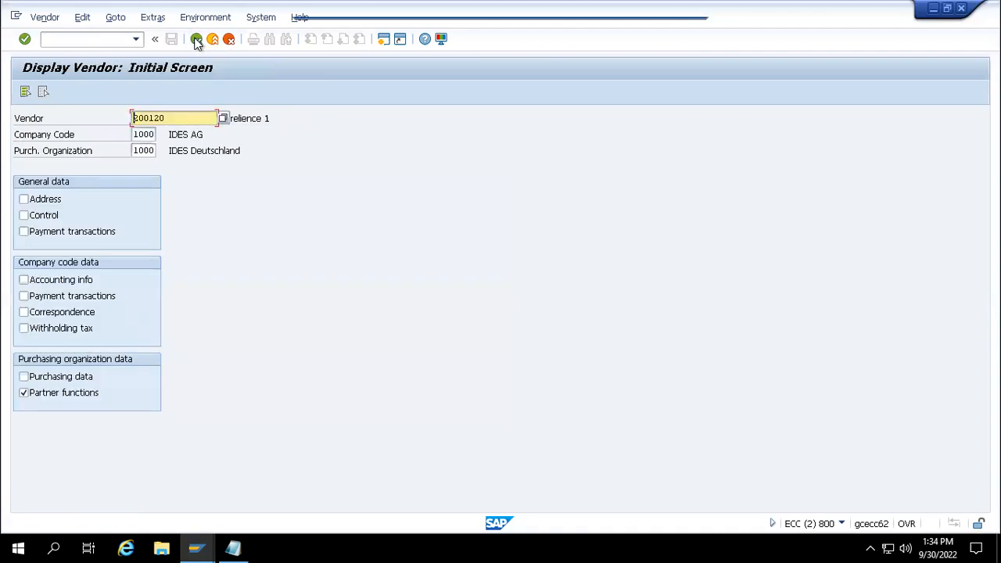
{"action": "mouse_move", "coordinate": [233, 547]}
{"action": "left_click", "coordinate": [237, 510]}
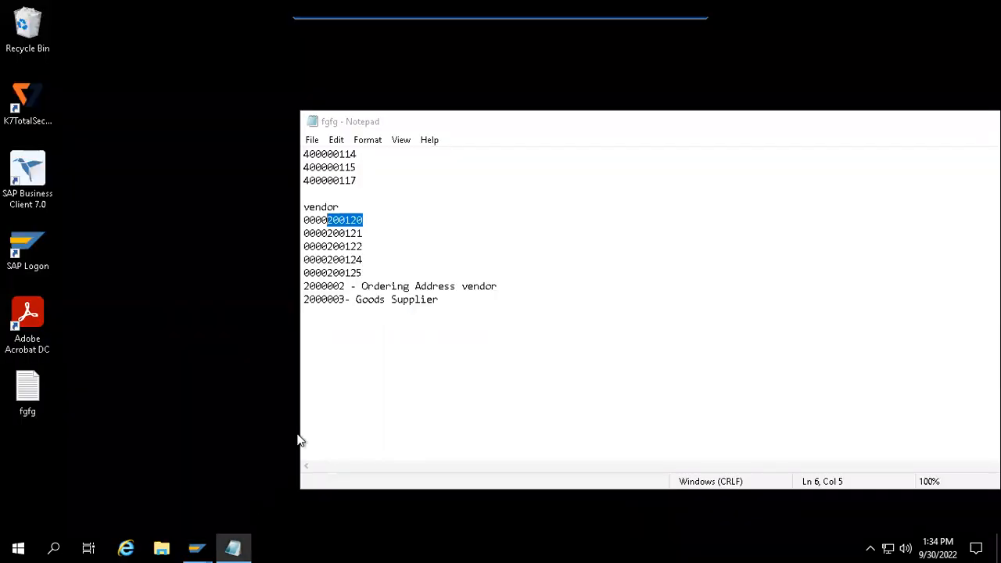
{"action": "left_click", "coordinate": [369, 220]}
{"action": "type", "text": "- "}
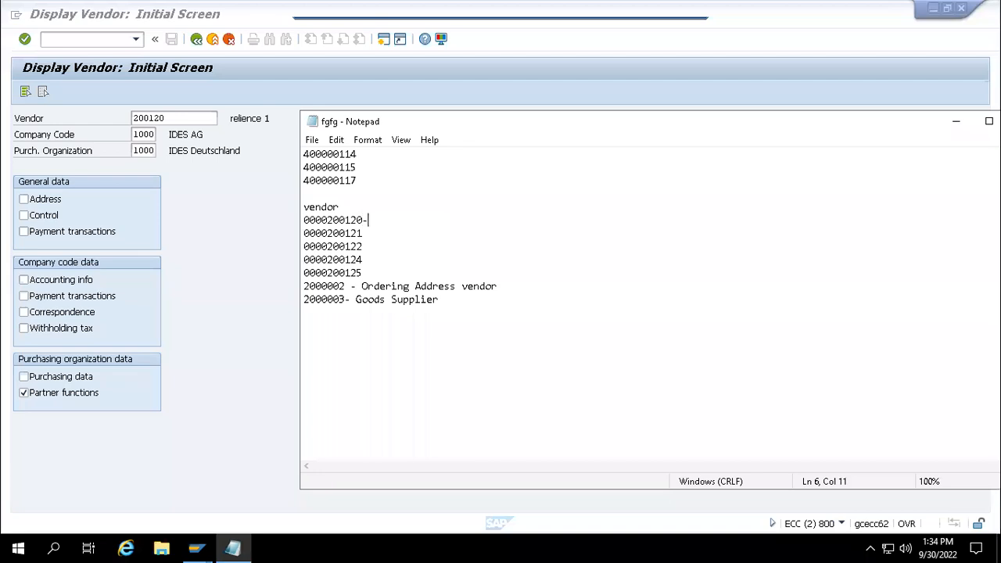
{"action": "type", "text": "Main  Vendor with Pa"}
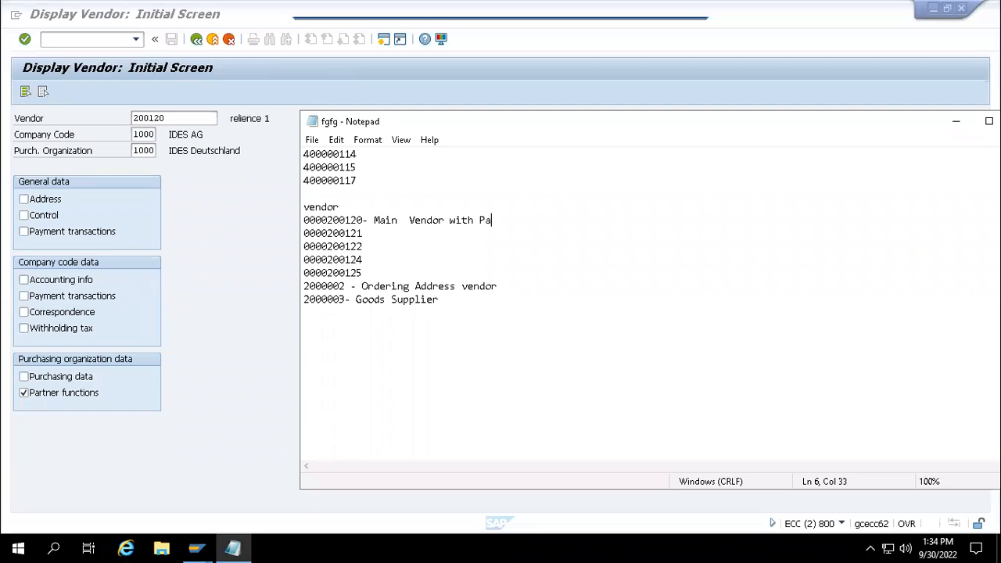
{"action": "type", "text": "rtner functions"}
{"action": "left_click", "coordinate": [955, 124]}
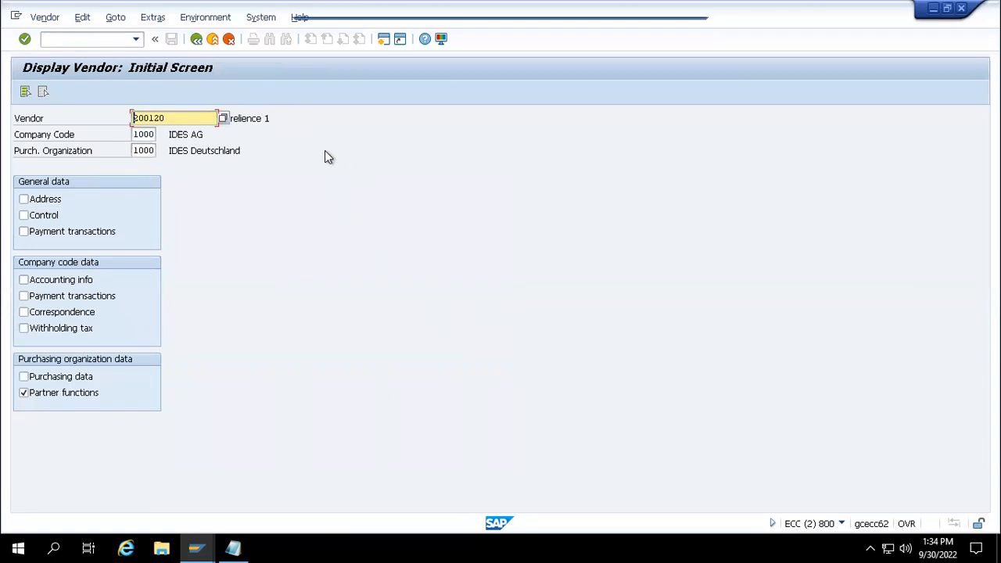
- Enter transaction code /nme51n in the command field
{"action": "left_click", "coordinate": [98, 40]}
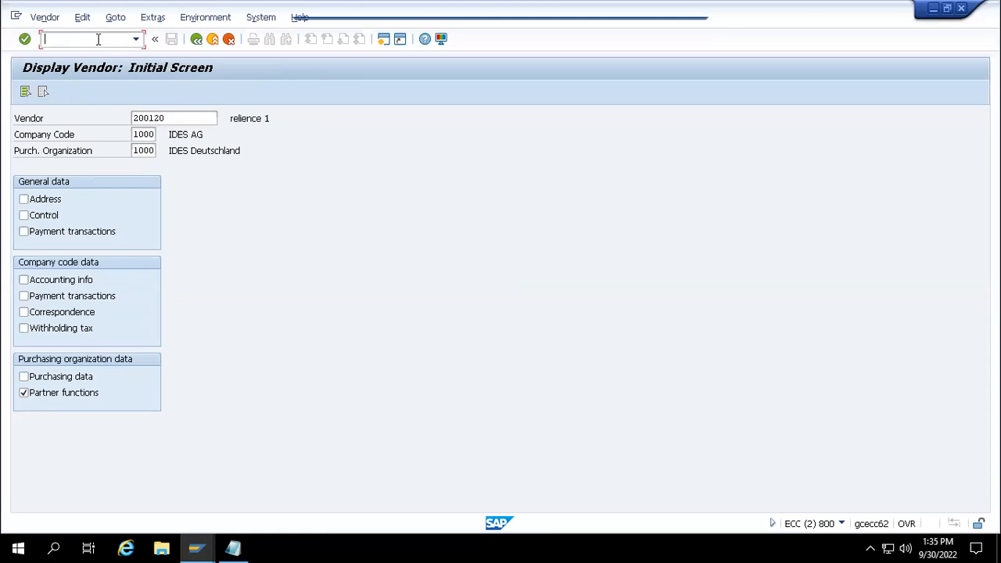
{"action": "type", "text": "/nme51n"}
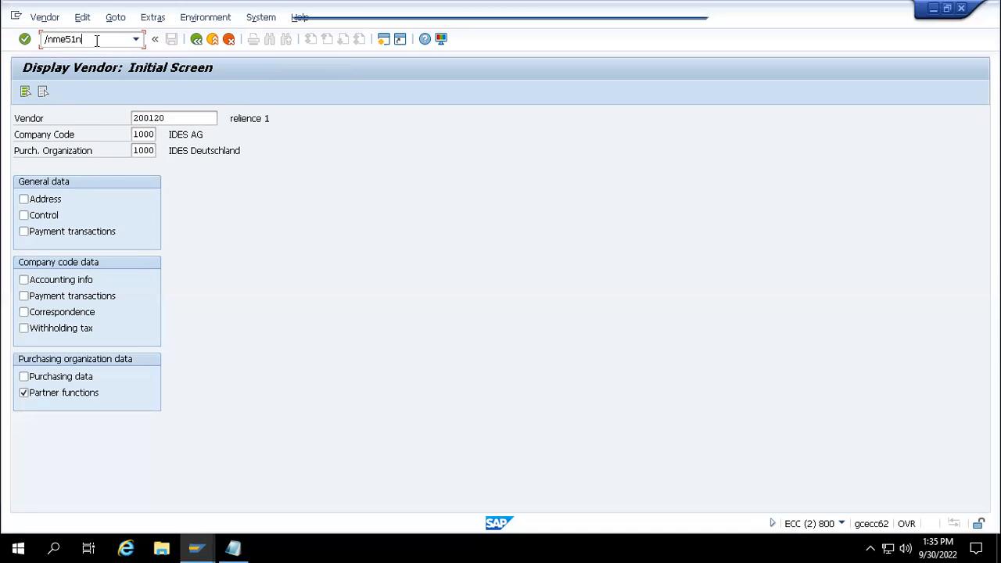
- Open Create Purchase Requisition with the document overview shown, help pane closed and item overview expanded
{"action": "key", "text": "Return"}
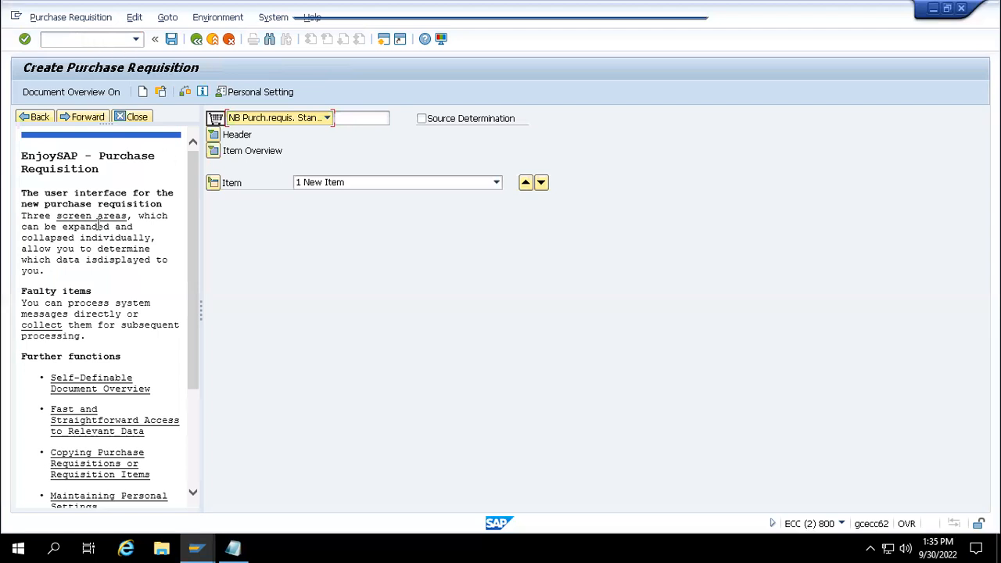
{"action": "left_click", "coordinate": [73, 91]}
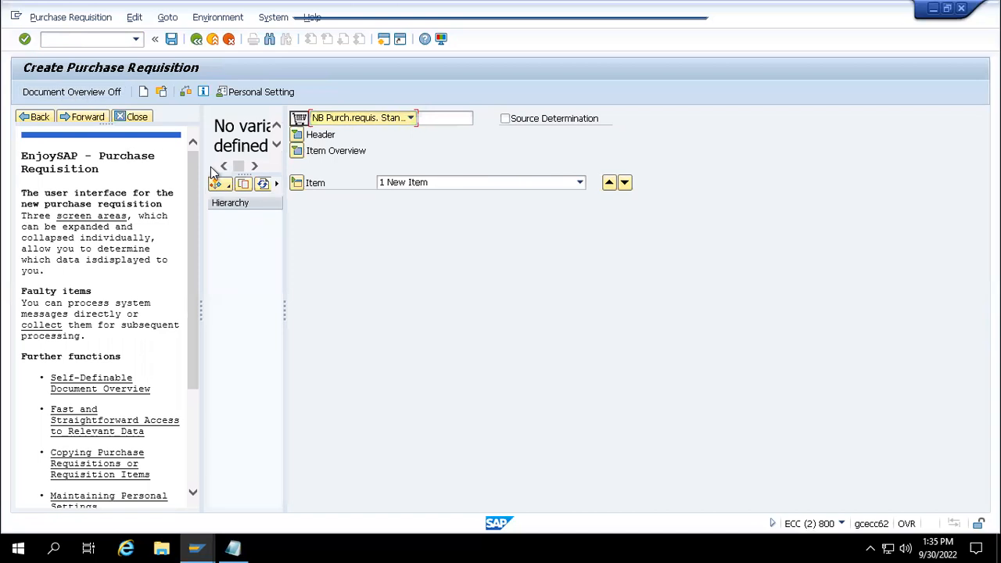
{"action": "left_click", "coordinate": [139, 118]}
{"action": "left_click", "coordinate": [105, 150]}
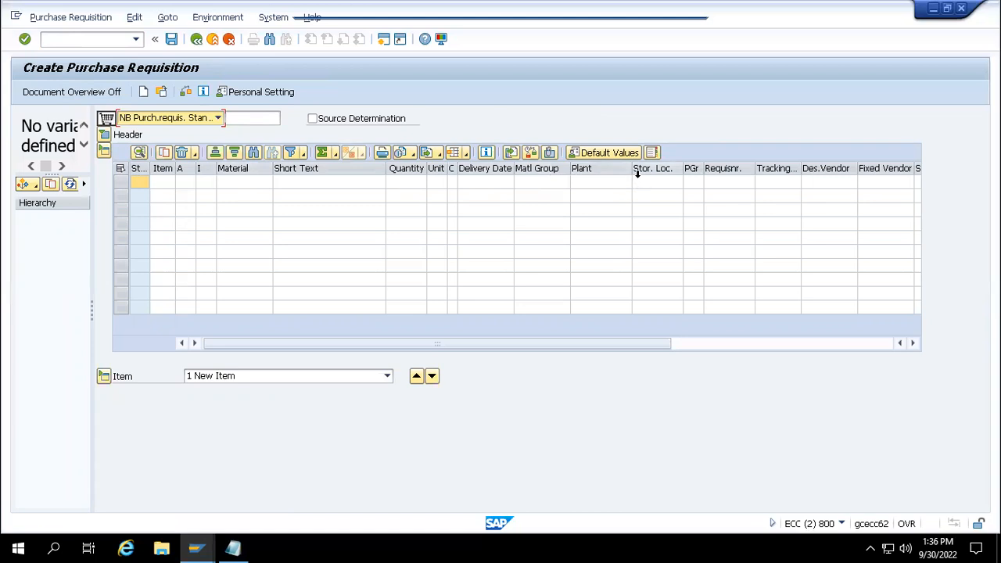
- Paste material 400000114 from the Notepad notes into item 10's Material cell and confirm it
{"action": "left_click", "coordinate": [250, 186]}
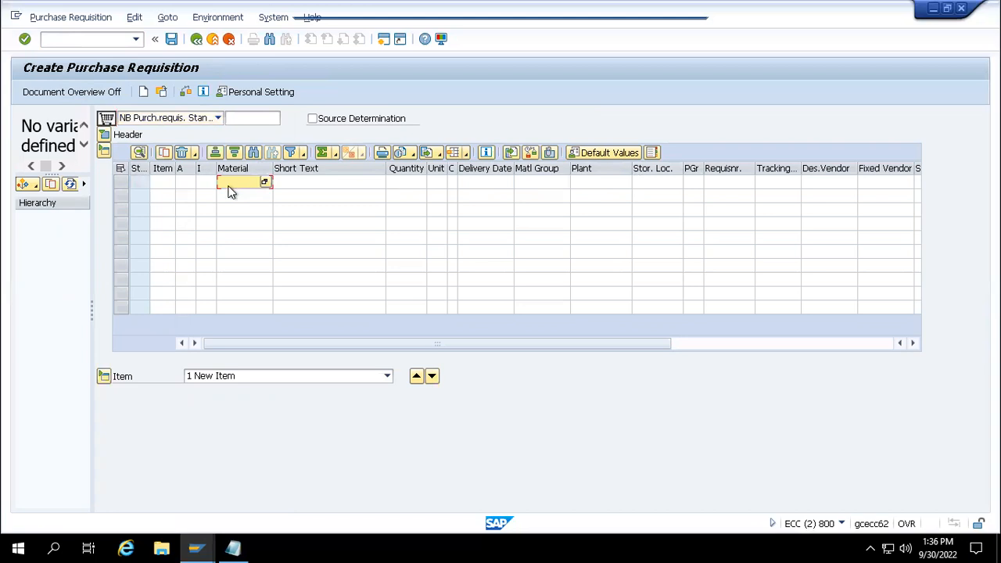
{"action": "mouse_move", "coordinate": [235, 543]}
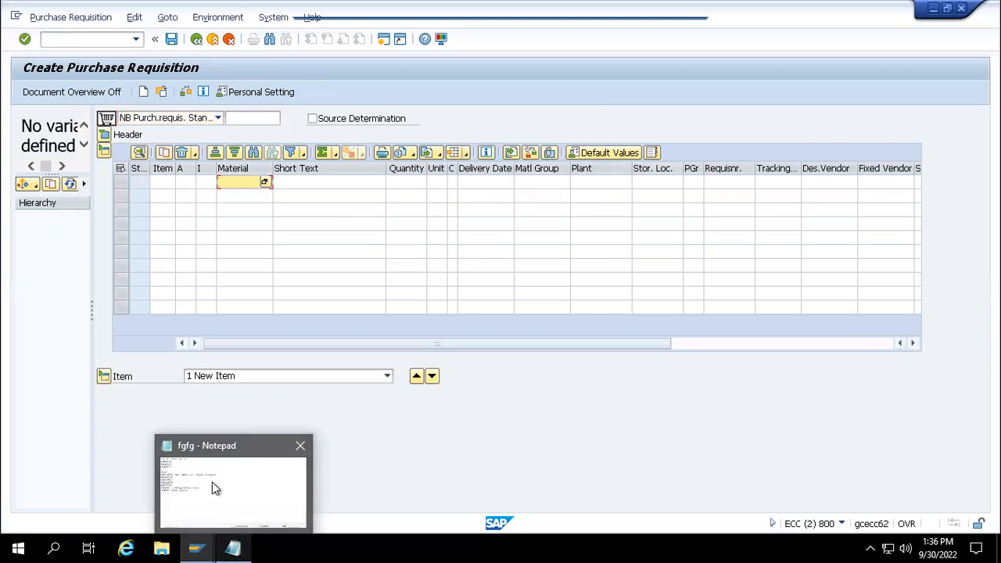
{"action": "left_click", "coordinate": [211, 481]}
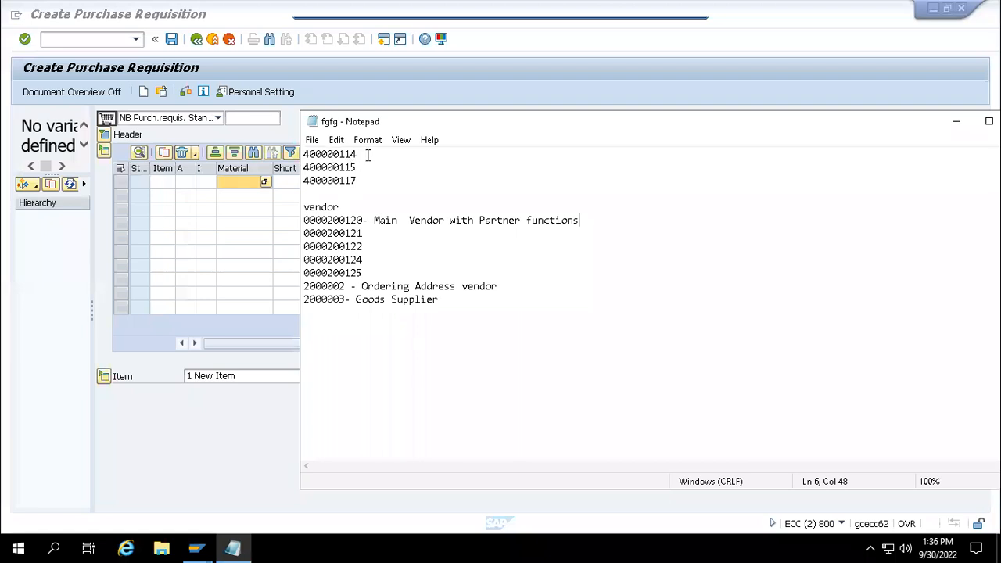
{"action": "left_click_drag", "start_coordinate": [365, 154], "coordinate": [307, 154]}
{"action": "key", "text": "ctrl+c"}
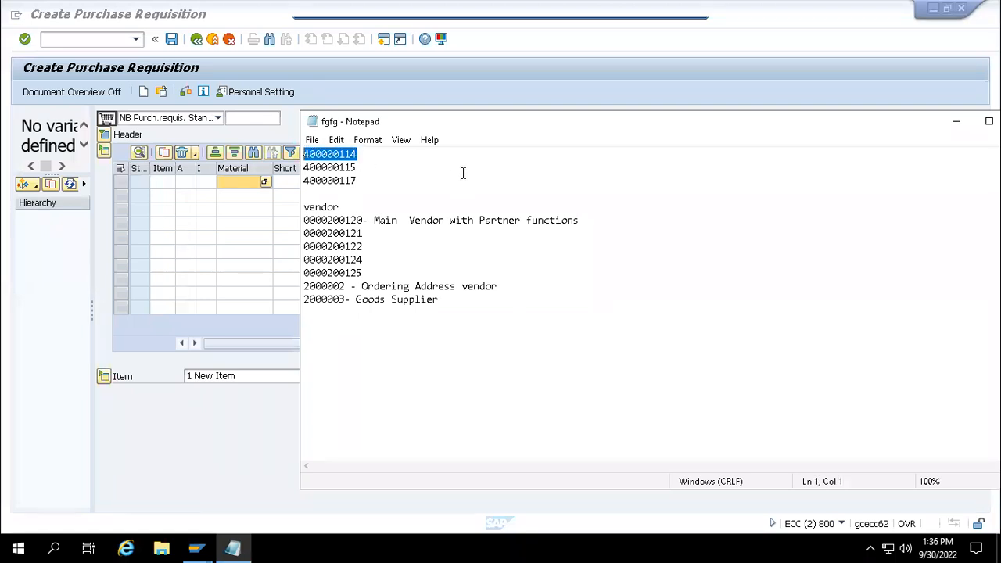
{"action": "left_click", "coordinate": [247, 184]}
{"action": "key", "text": "ctrl+v"}
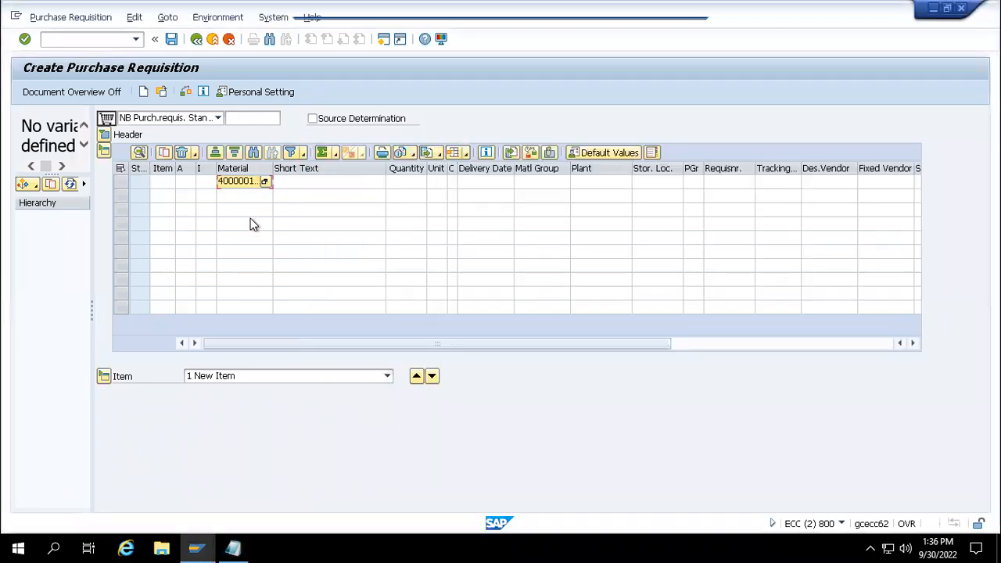
{"action": "key", "text": "Return"}
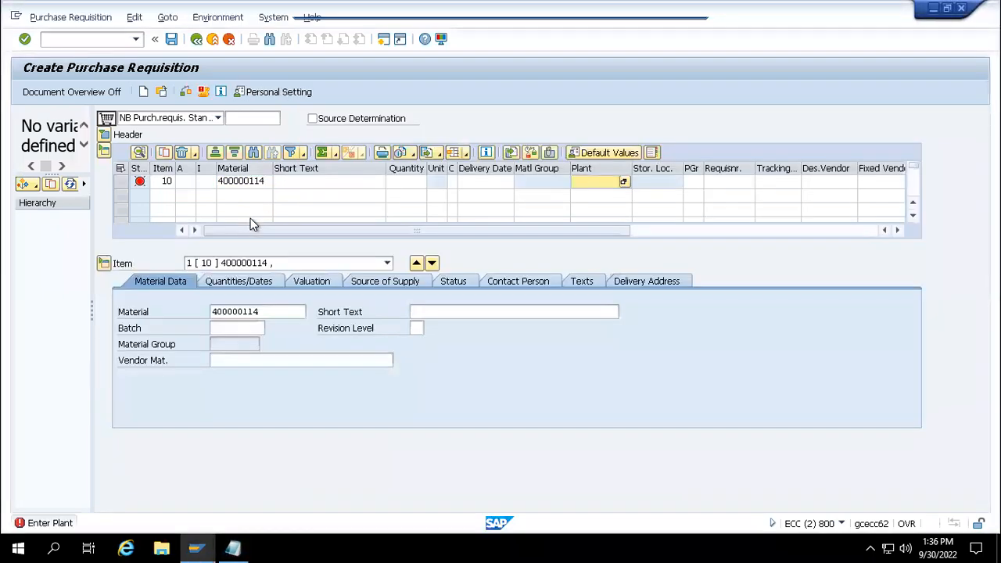
- Enter plant 1000 for item 10 and select the resulting Werk Hamburg plant name
{"action": "type", "text": "1000"}
{"action": "key", "text": "Return"}
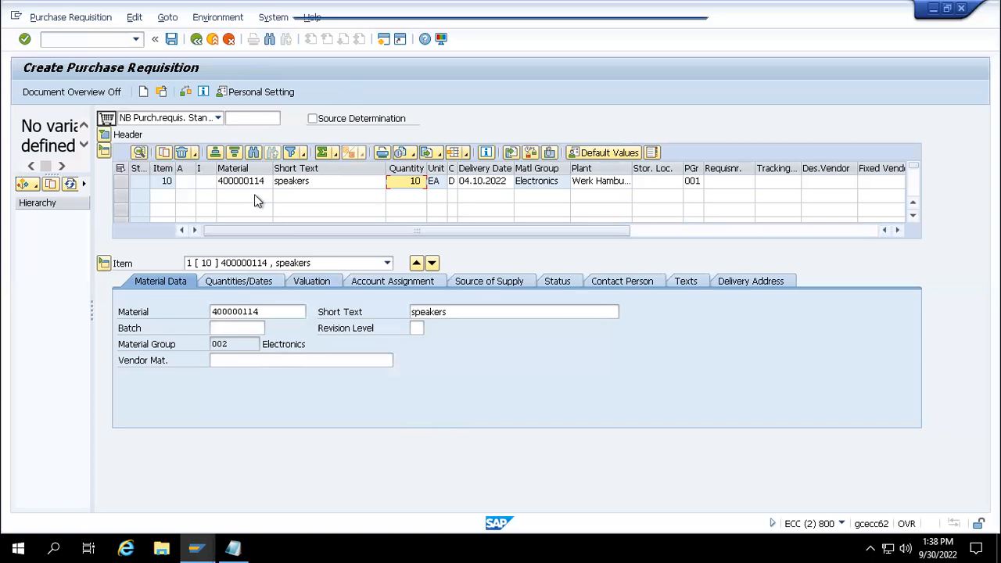
{"action": "left_click", "coordinate": [584, 182]}
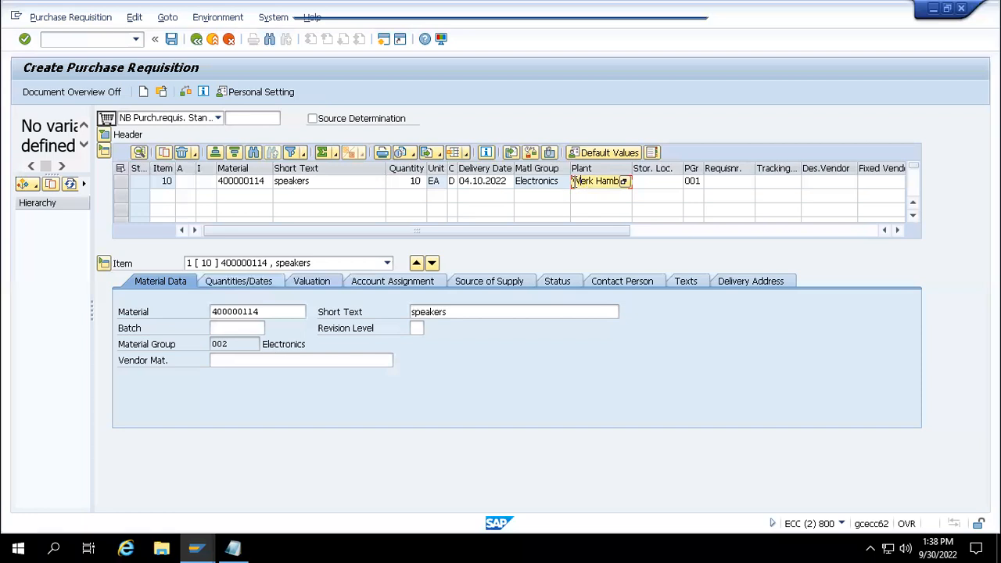
{"action": "left_click_drag", "start_coordinate": [574, 181], "coordinate": [616, 183]}
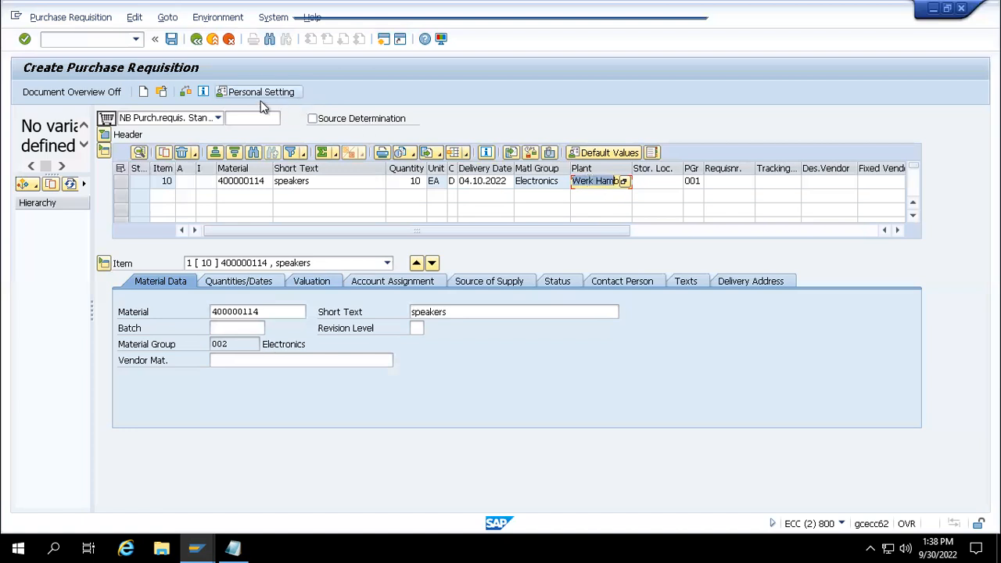
- Turn on Display key in Personal Settings and save the settings
{"action": "left_click", "coordinate": [255, 97]}
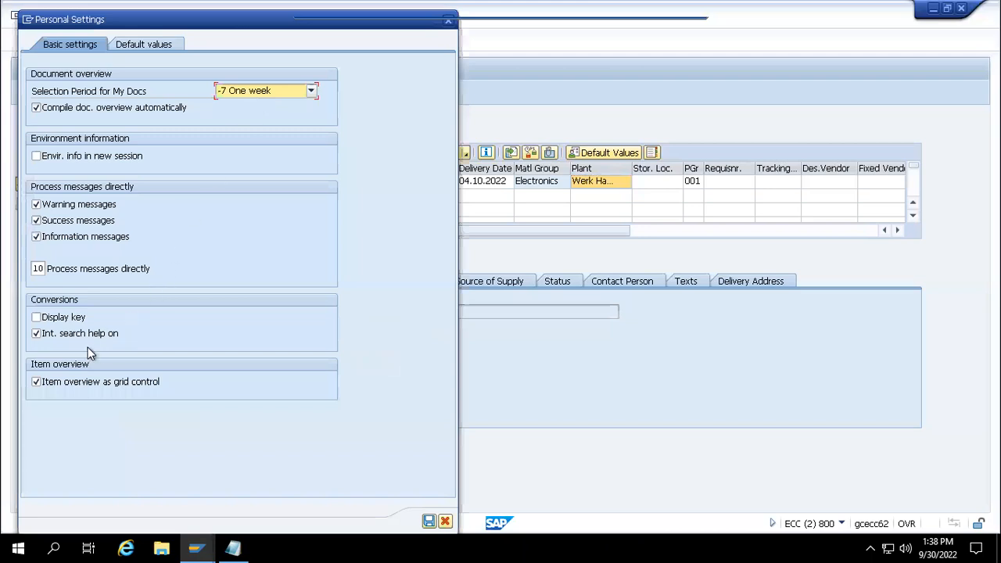
{"action": "left_click", "coordinate": [37, 318]}
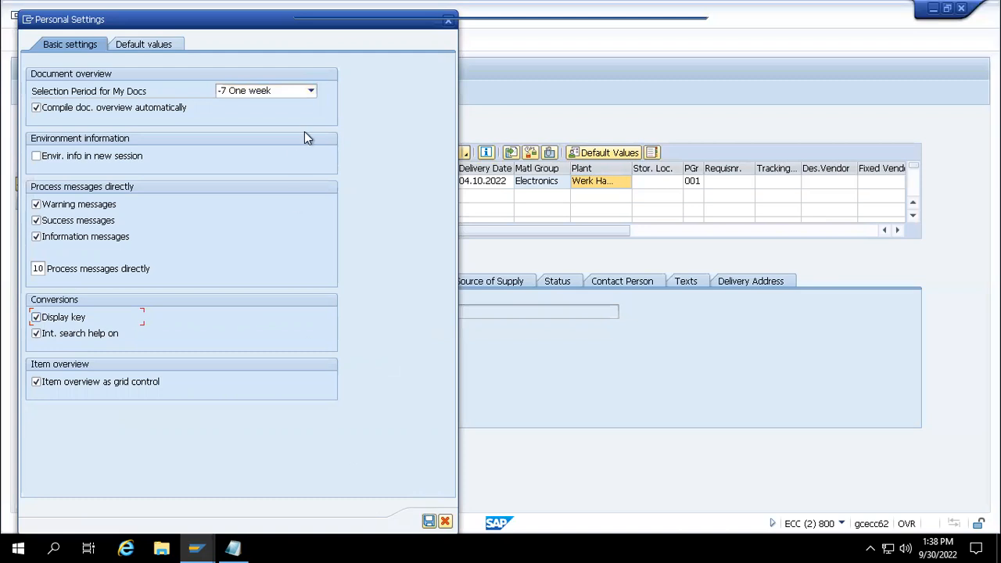
{"action": "left_click_drag", "start_coordinate": [242, 22], "coordinate": [313, 63]}
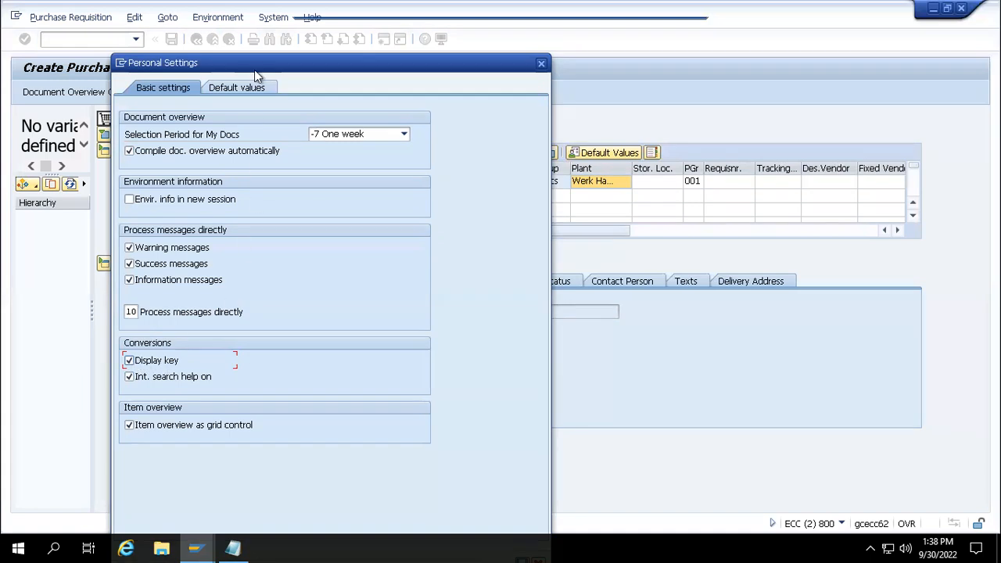
{"action": "left_click_drag", "start_coordinate": [285, 58], "coordinate": [213, 4]}
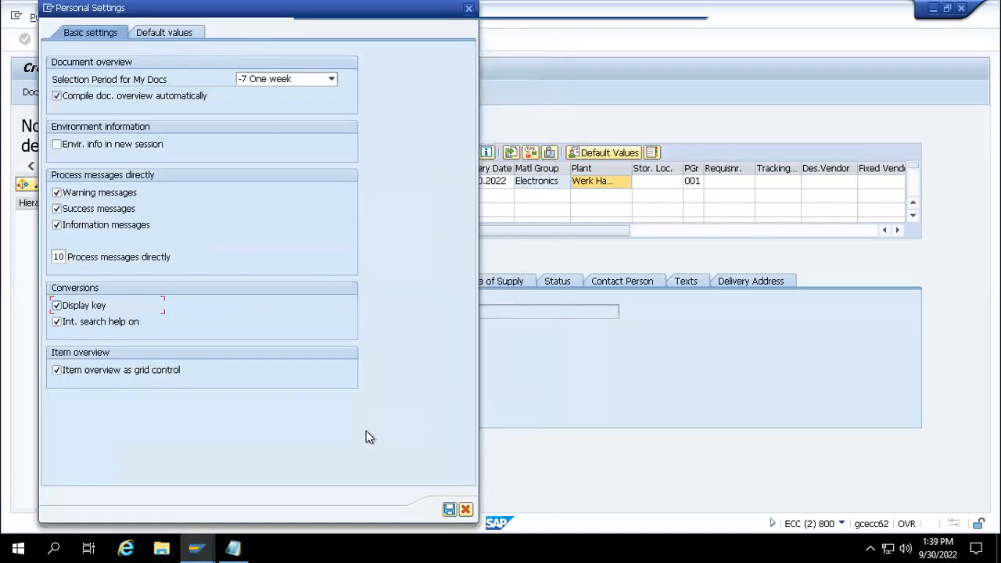
{"action": "left_click", "coordinate": [449, 509]}
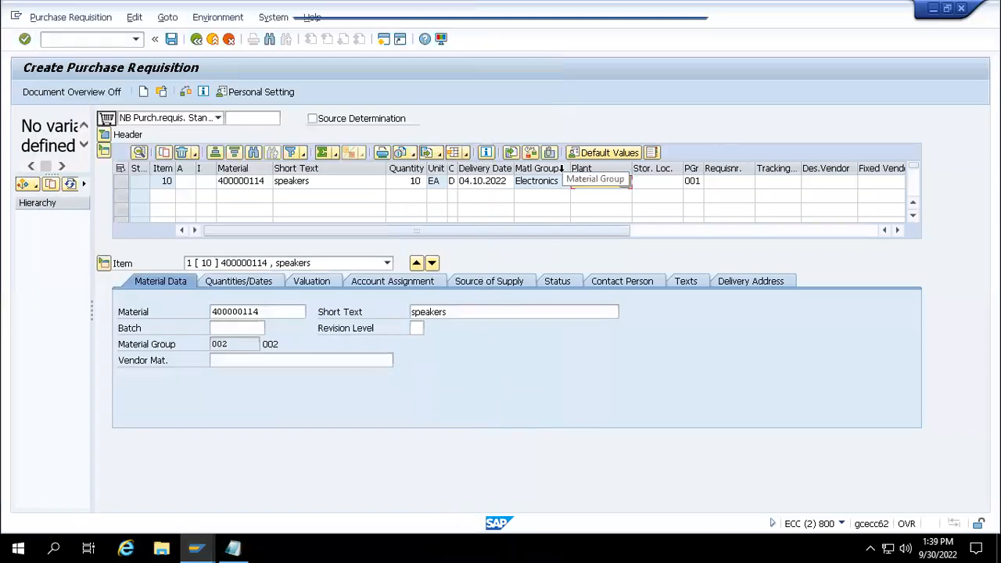
- Refresh item 10 with Check so plant 1000 and material group 002 appear as codes
{"action": "left_click", "coordinate": [640, 181]}
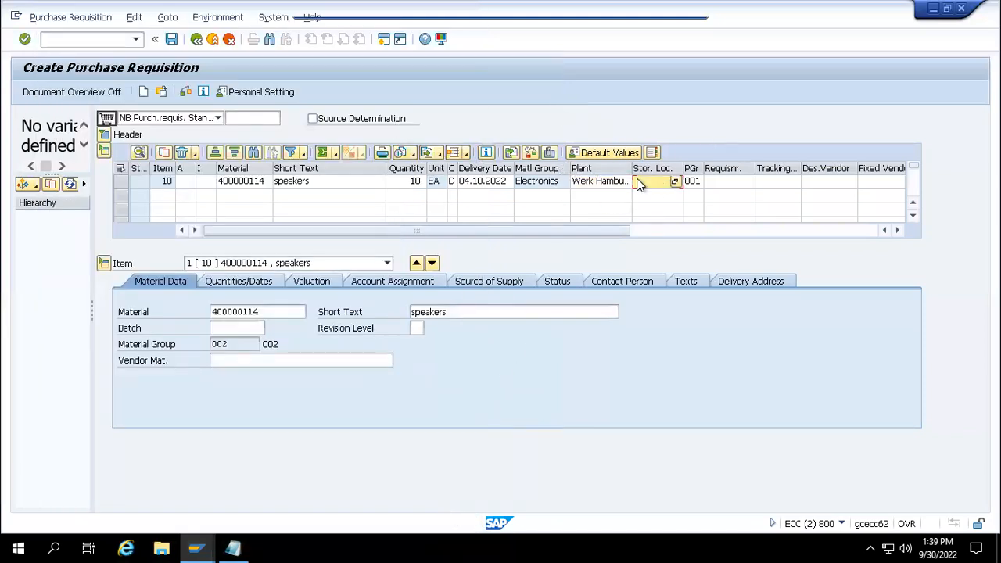
{"action": "left_click", "coordinate": [606, 186]}
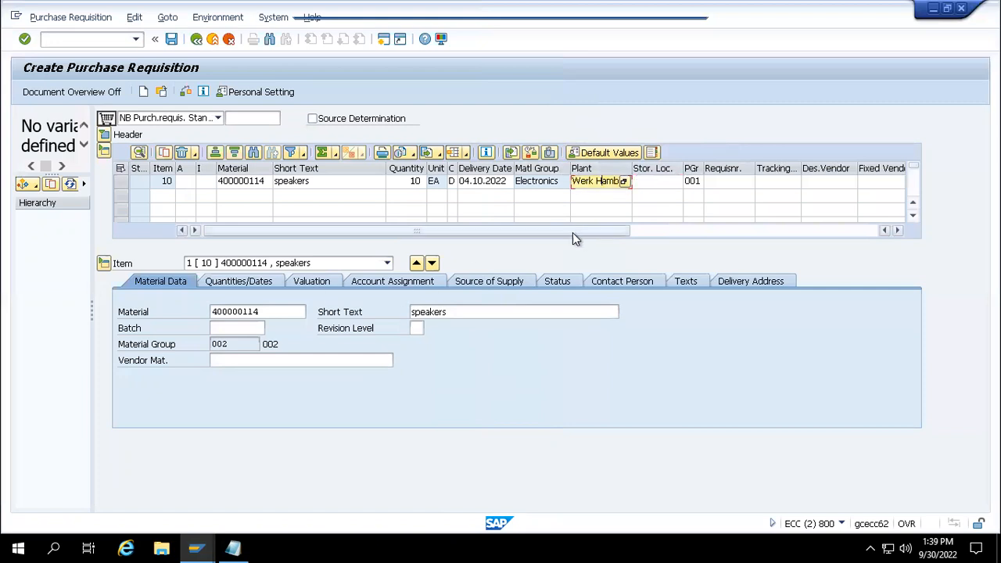
{"action": "left_click", "coordinate": [182, 93]}
{"action": "left_click", "coordinate": [187, 92]}
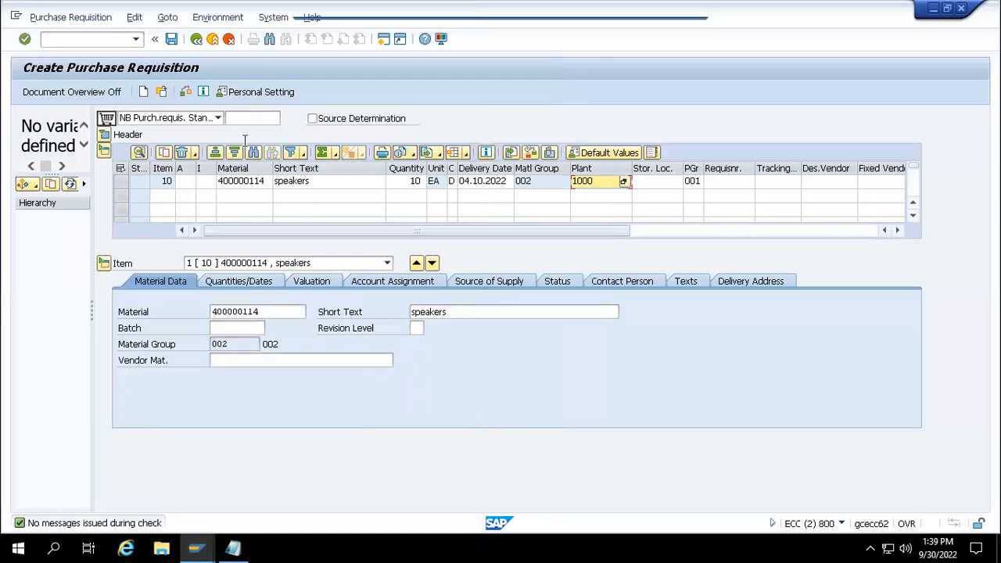
{"action": "left_click", "coordinate": [237, 95]}
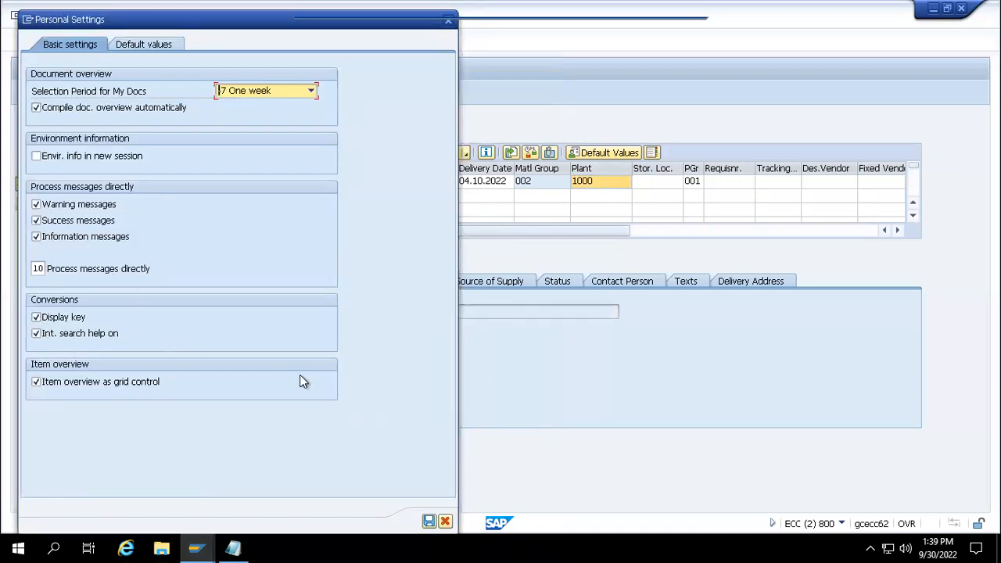
{"action": "left_click", "coordinate": [428, 522]}
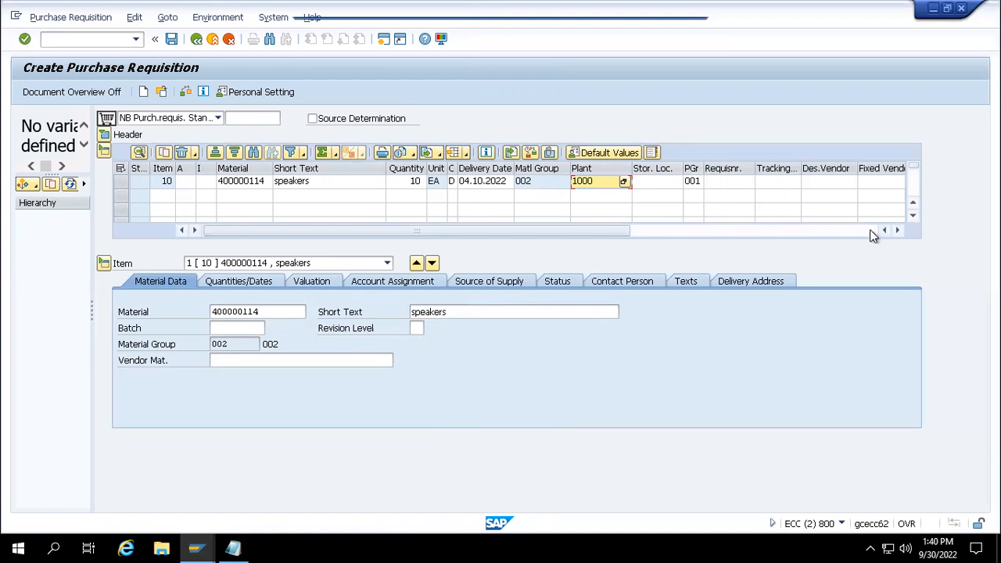
- Scroll to the later item columns and set item 10's storage location to 0001
{"action": "left_click", "coordinate": [898, 230]}
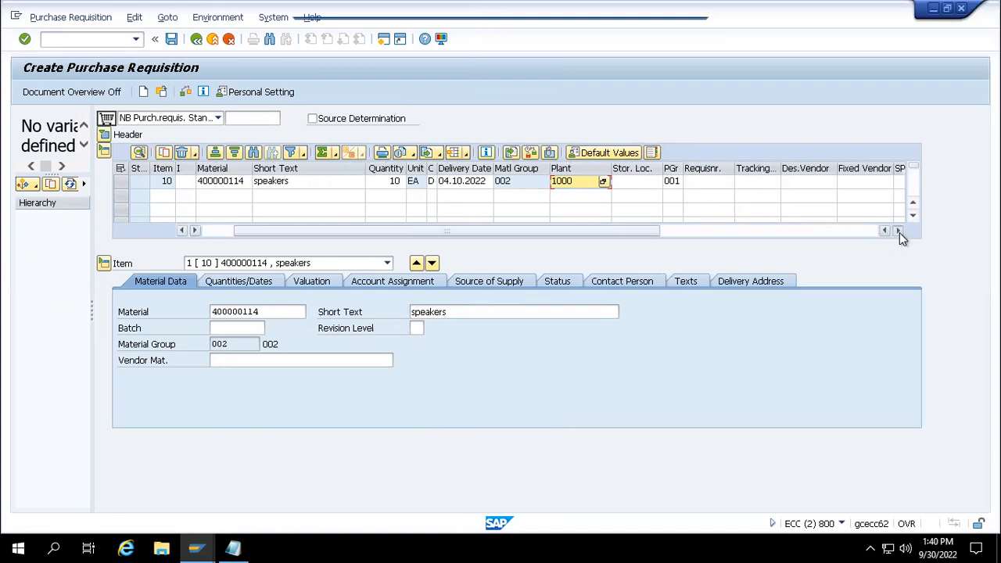
{"action": "left_click", "coordinate": [898, 230]}
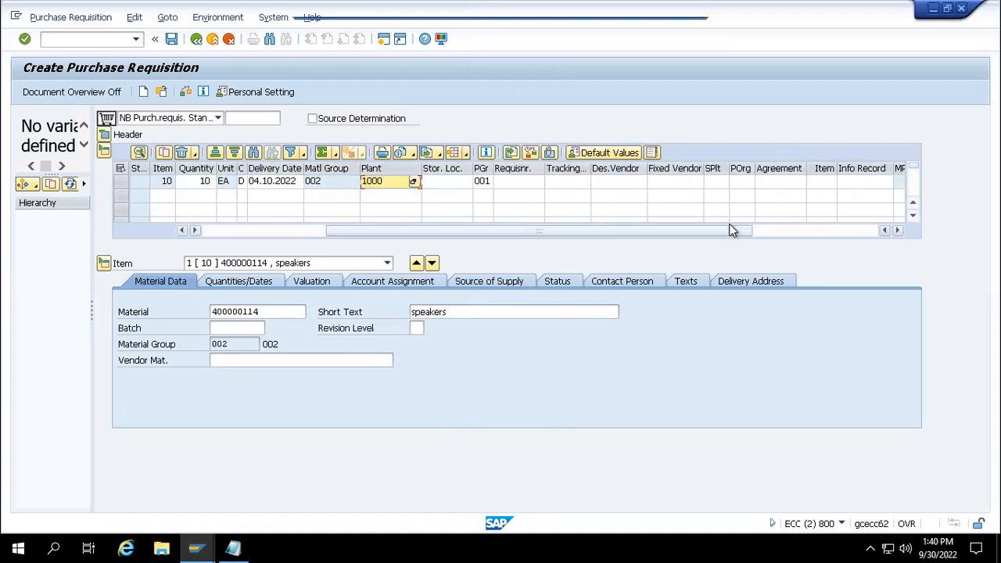
{"action": "left_click_drag", "start_coordinate": [555, 265], "coordinate": [443, 278]}
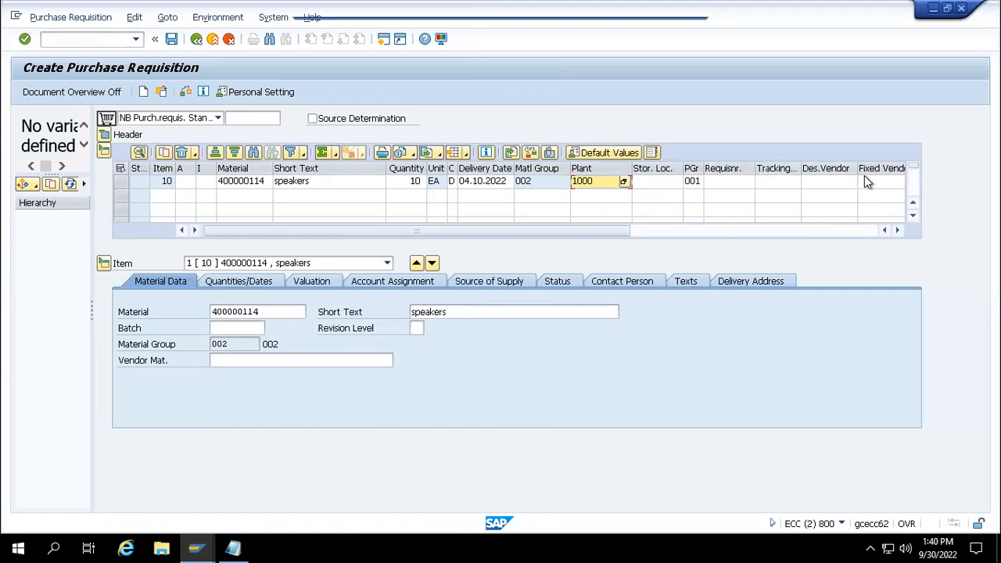
{"action": "left_click", "coordinate": [655, 183]}
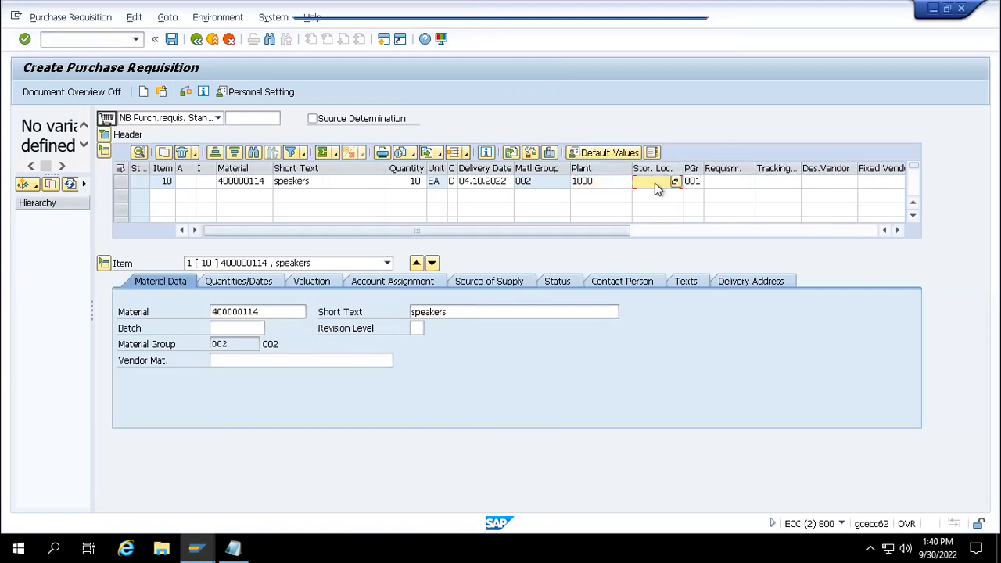
{"action": "type", "text": "0001"}
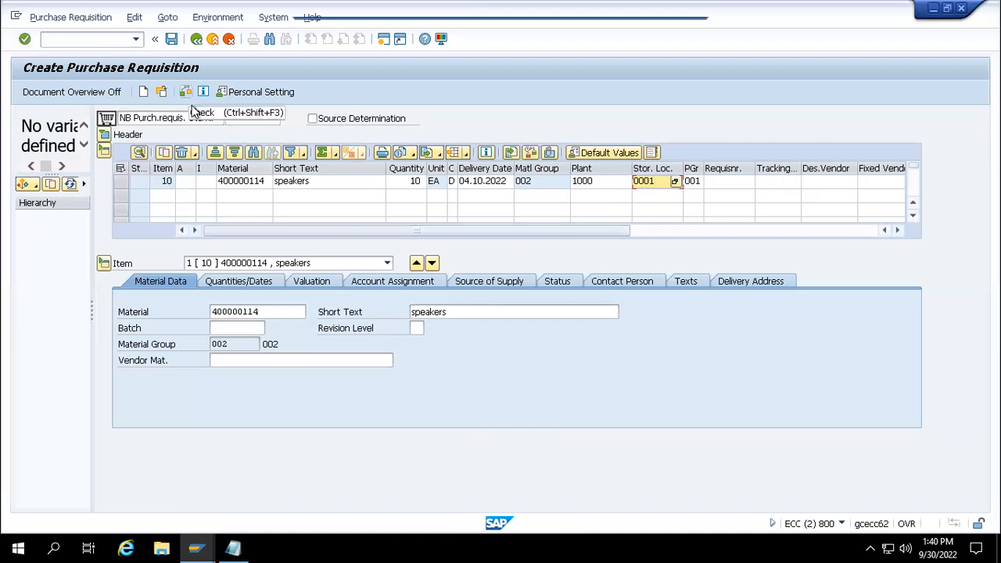
- Clear item 10's quantity and check the requisition, listing the missing-quantity errors
{"action": "left_click", "coordinate": [407, 181]}
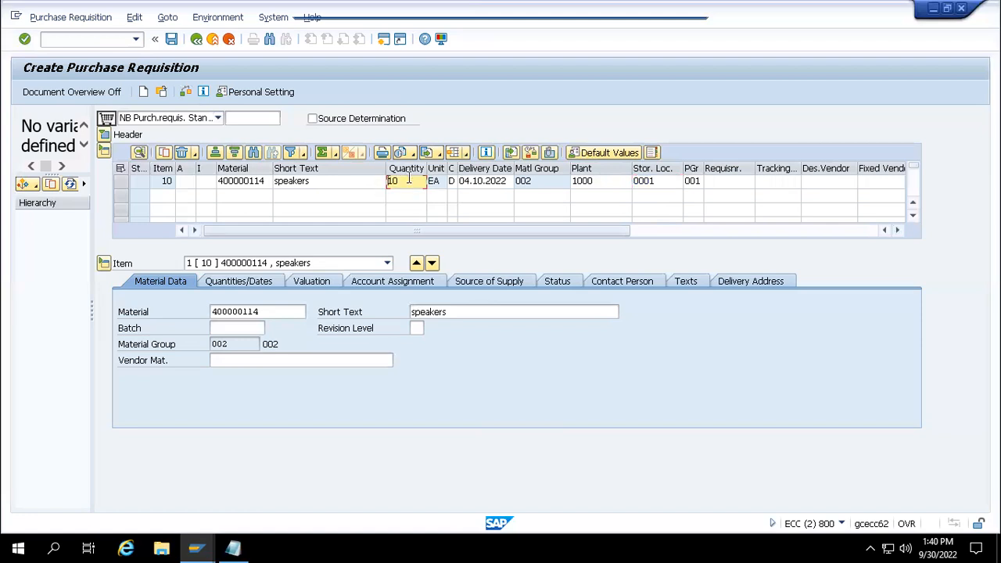
{"action": "key", "text": "BackSpace"}
{"action": "key", "text": "BackSpace"}
{"action": "left_click", "coordinate": [357, 187]}
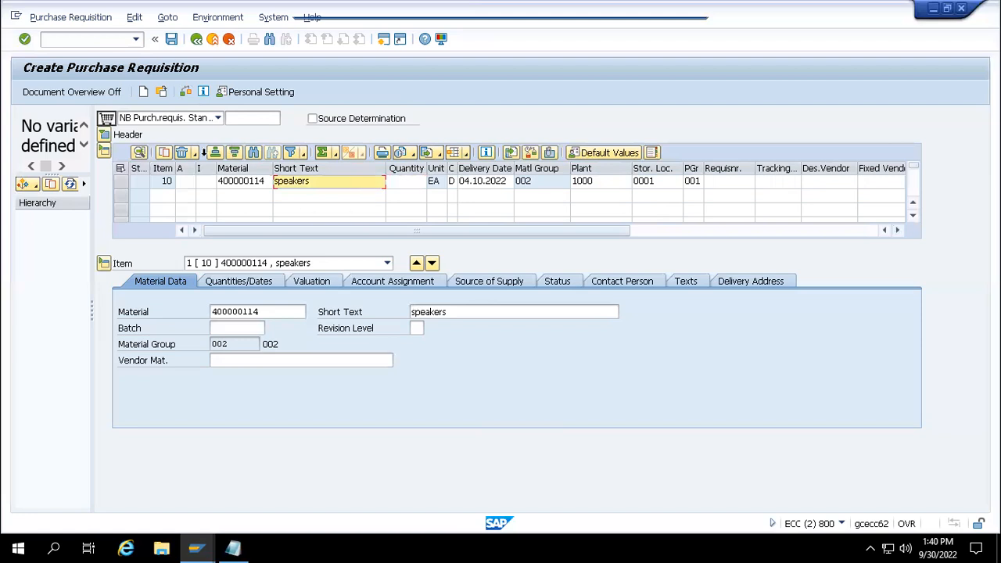
{"action": "left_click", "coordinate": [184, 94]}
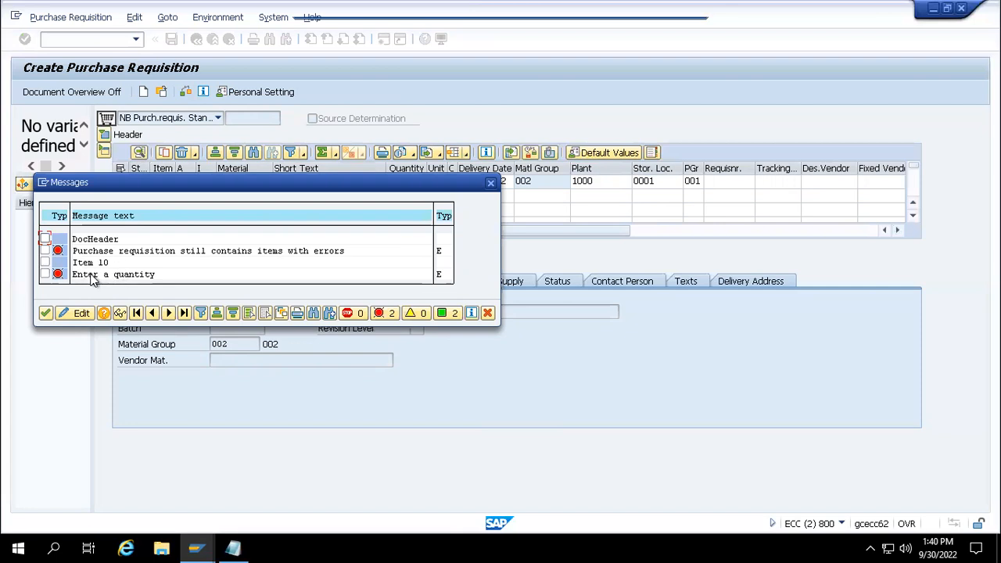
- Set item 10's quantity to 10 and delivery date to 13.10.2022, then check it error-free
{"action": "left_click", "coordinate": [45, 313]}
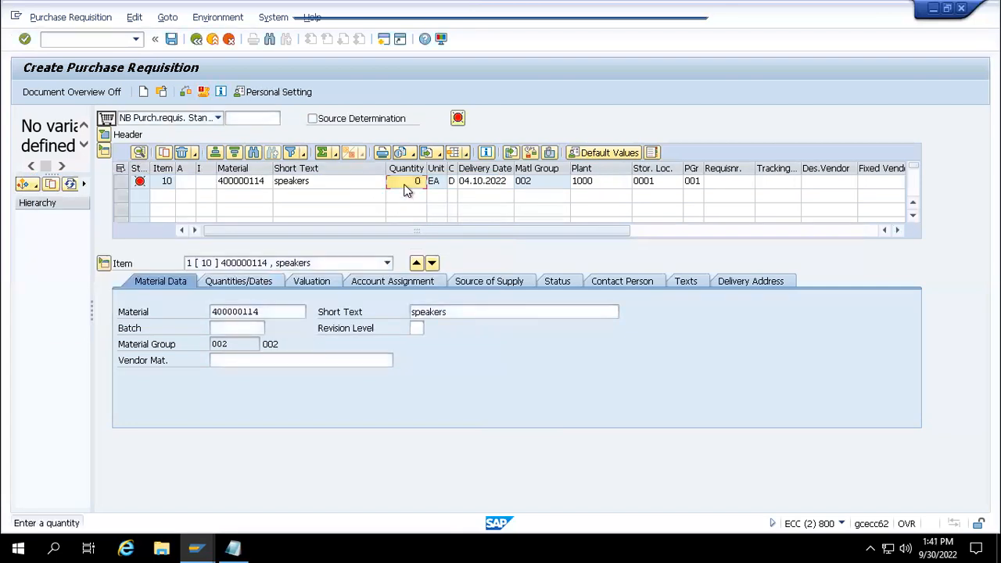
{"action": "left_click", "coordinate": [404, 183]}
{"action": "type", "text": "10"}
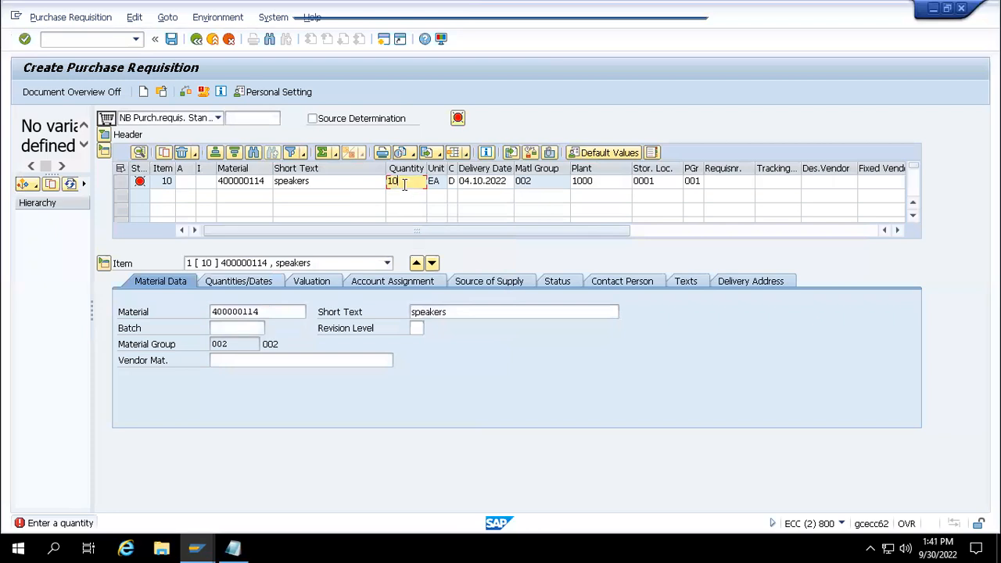
{"action": "key", "text": "Return"}
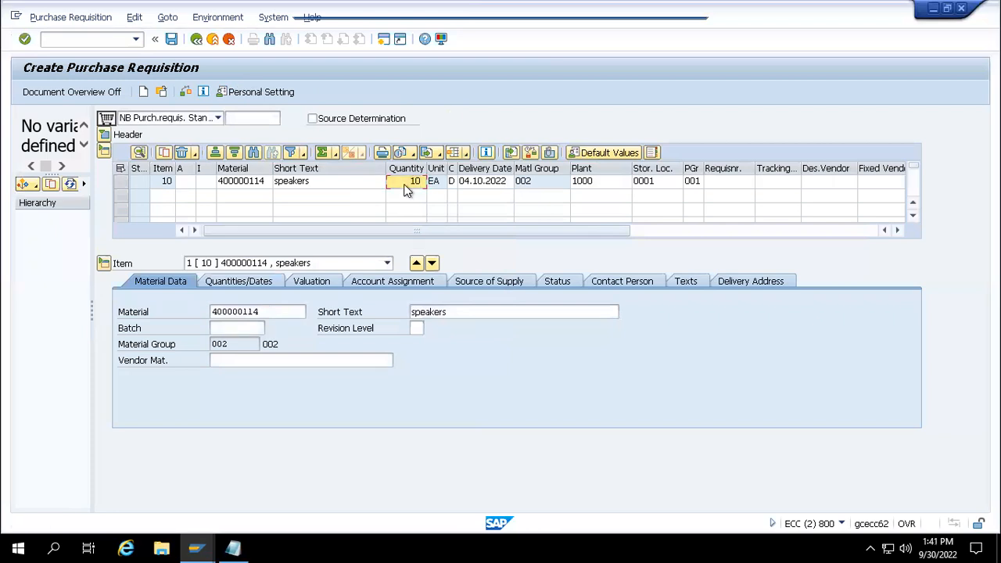
{"action": "left_click", "coordinate": [473, 188]}
{"action": "left_click", "coordinate": [506, 182]}
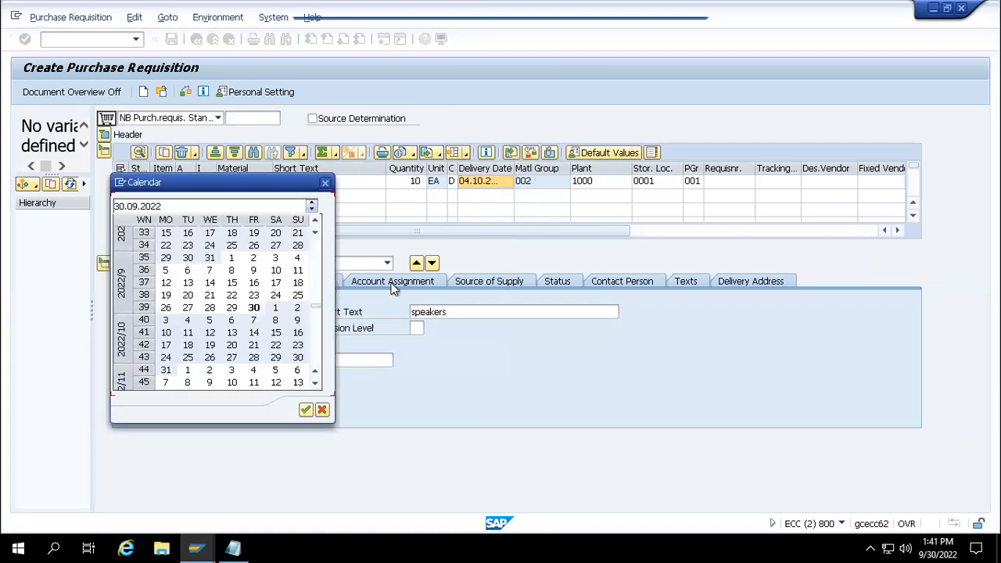
{"action": "double_click", "coordinate": [233, 334]}
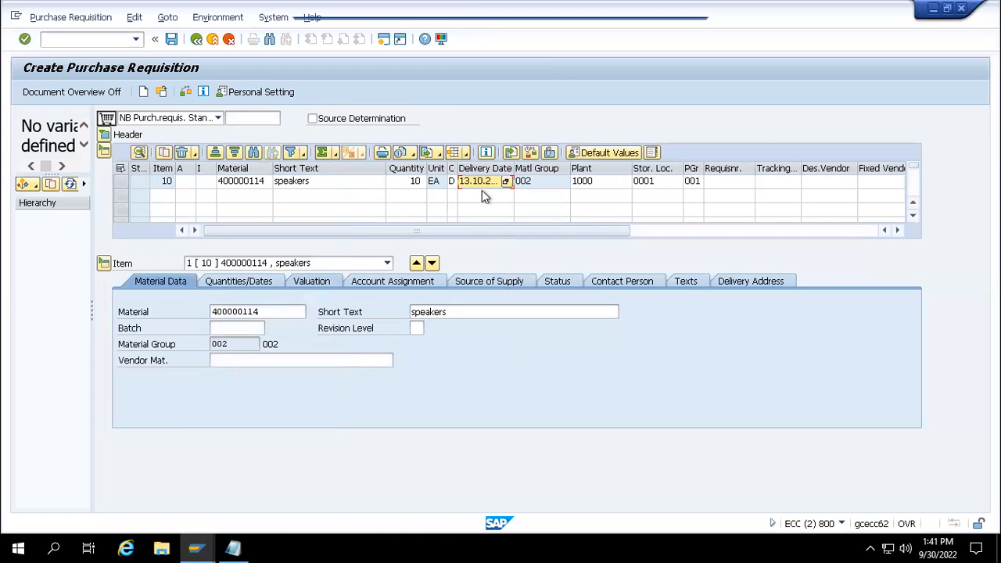
{"action": "left_click", "coordinate": [186, 92]}
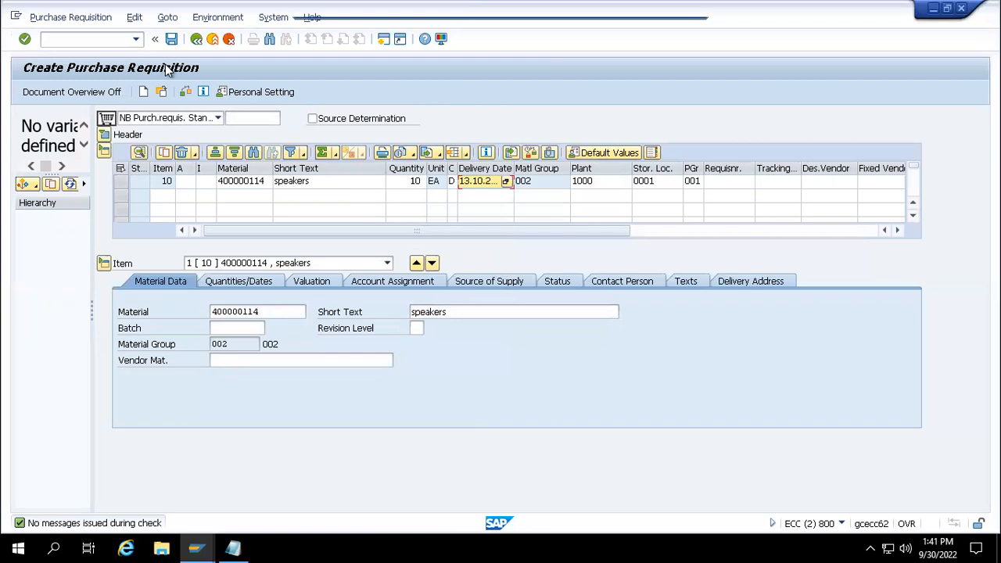
{"action": "key", "text": "ctrl+s"}
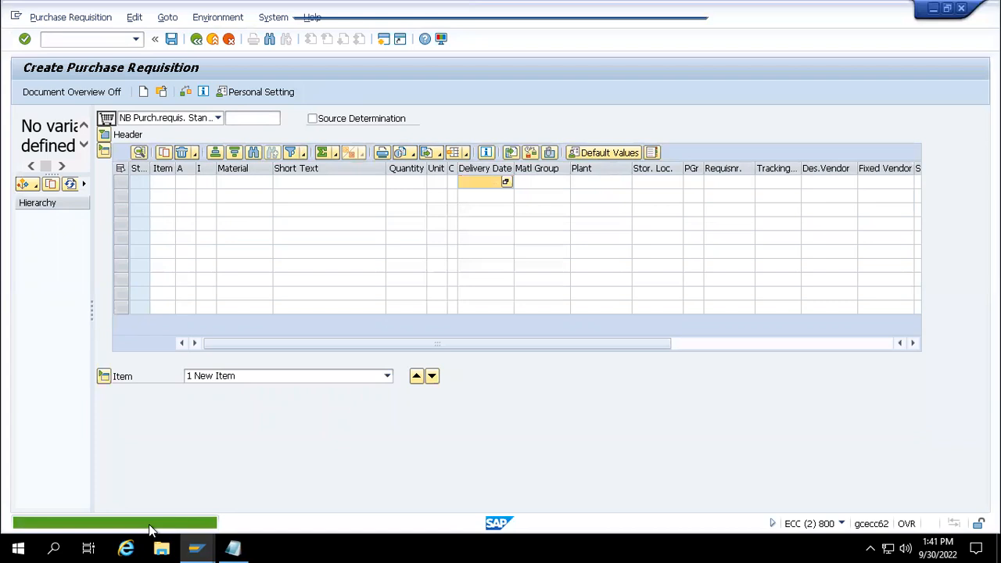
{"action": "mouse_move", "coordinate": [195, 550]}
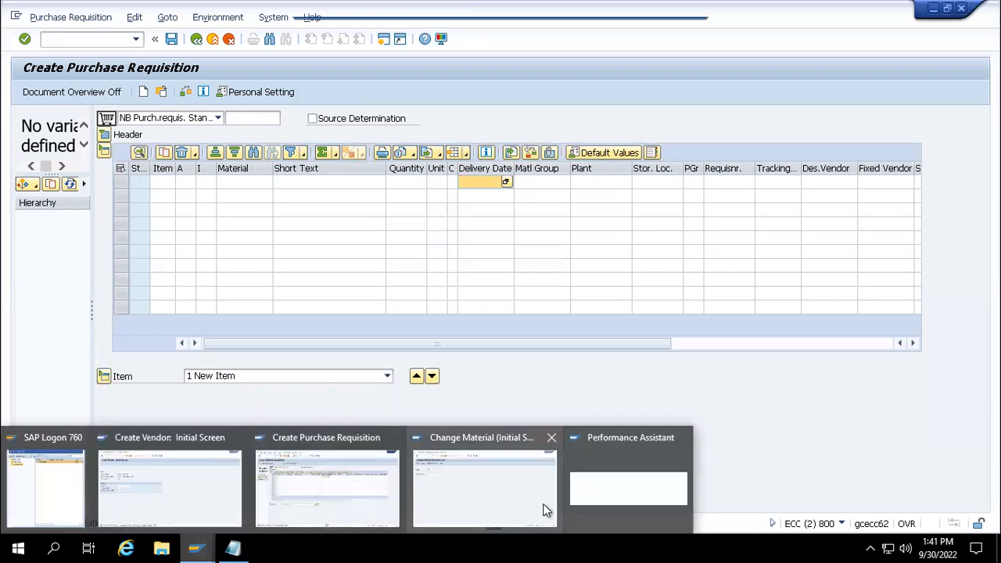
{"action": "left_click", "coordinate": [591, 494]}
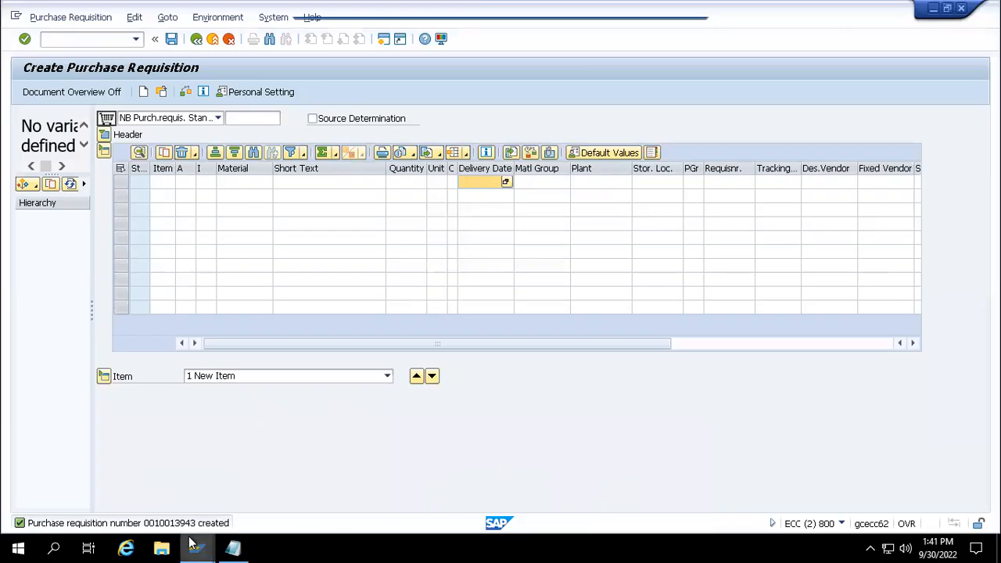
{"action": "mouse_move", "coordinate": [195, 549]}
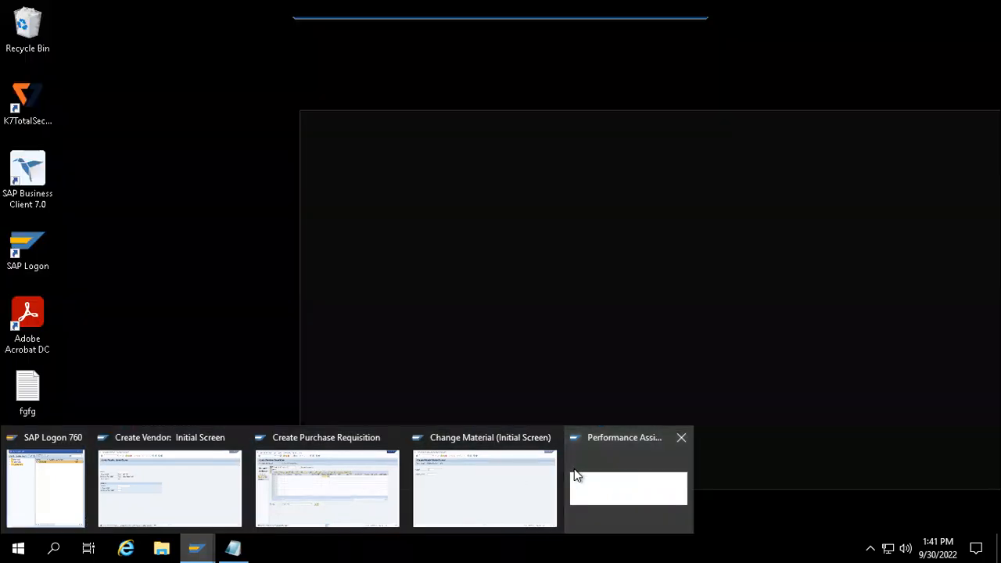
{"action": "left_click", "coordinate": [574, 468]}
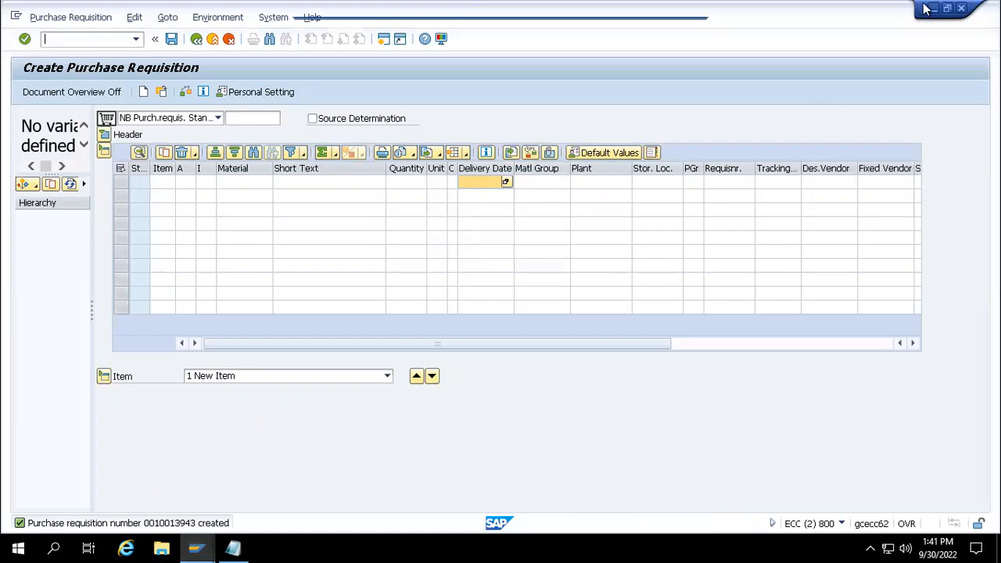
- Minimize the requisition, vendor, material and Notepad windows, close Performance Assistant, and restore Create Purchase Requisition
{"action": "left_click", "coordinate": [934, 9]}
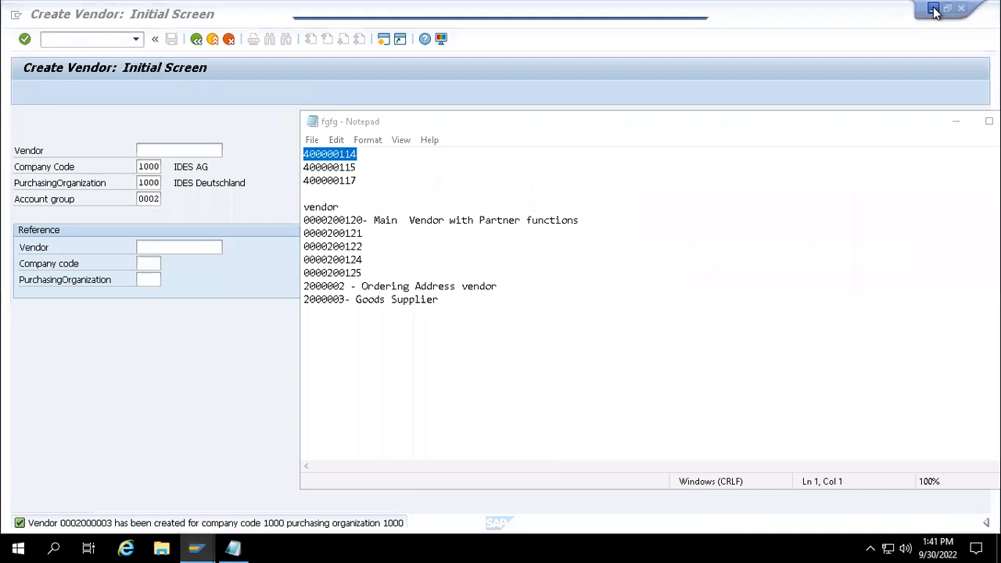
{"action": "left_click", "coordinate": [934, 9]}
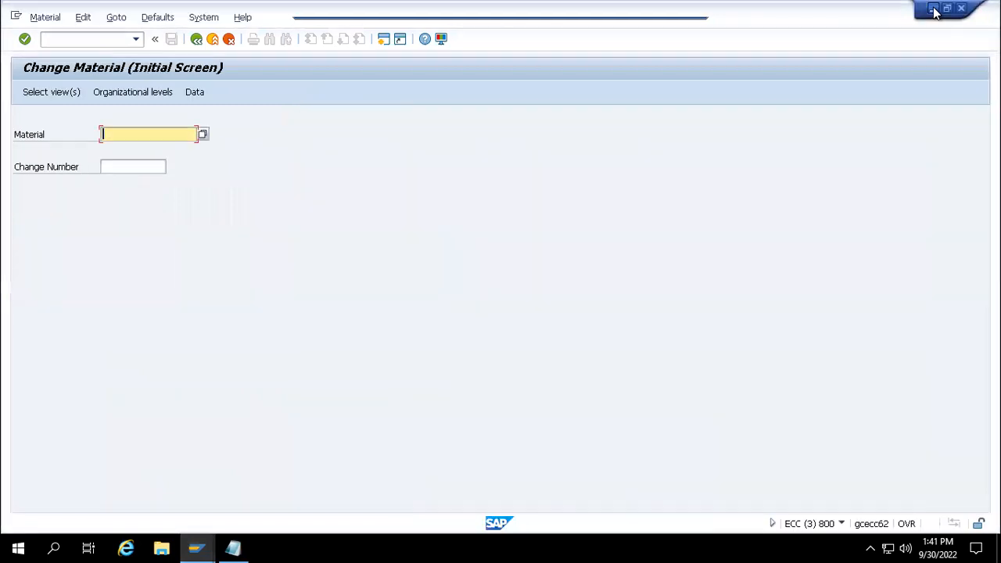
{"action": "left_click", "coordinate": [934, 8]}
{"action": "left_click", "coordinate": [942, 127]}
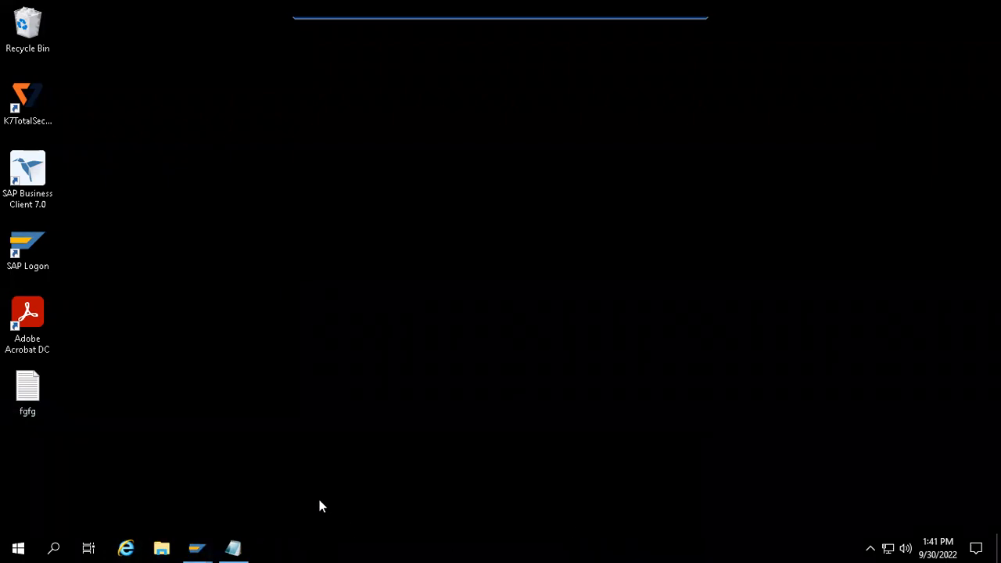
{"action": "mouse_move", "coordinate": [197, 547]}
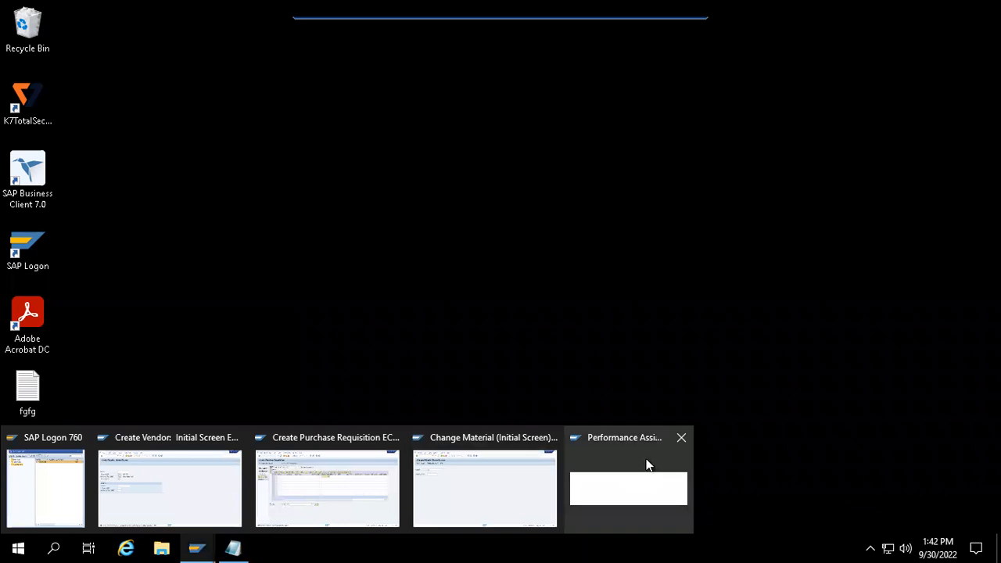
{"action": "left_click", "coordinate": [638, 506]}
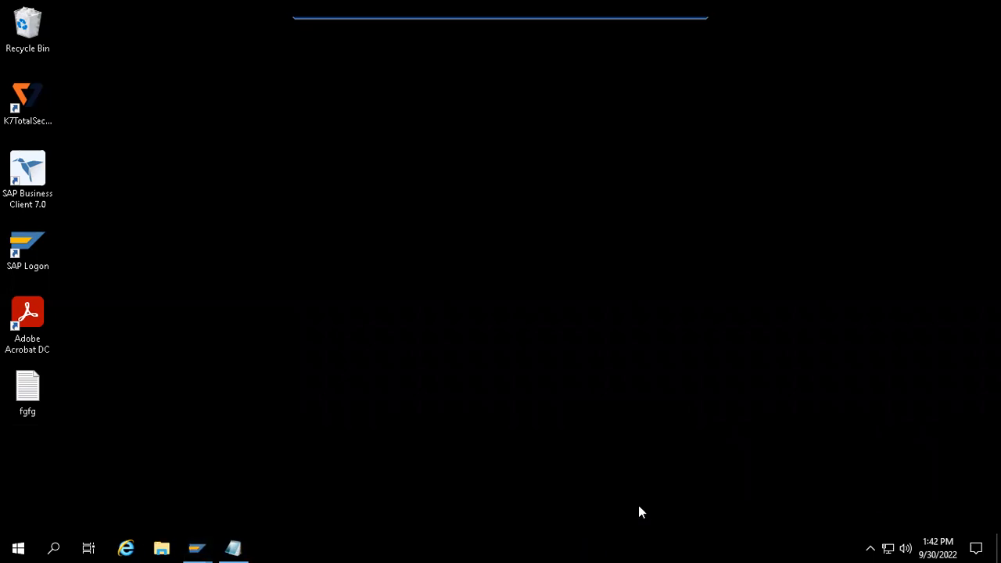
{"action": "mouse_move", "coordinate": [204, 544]}
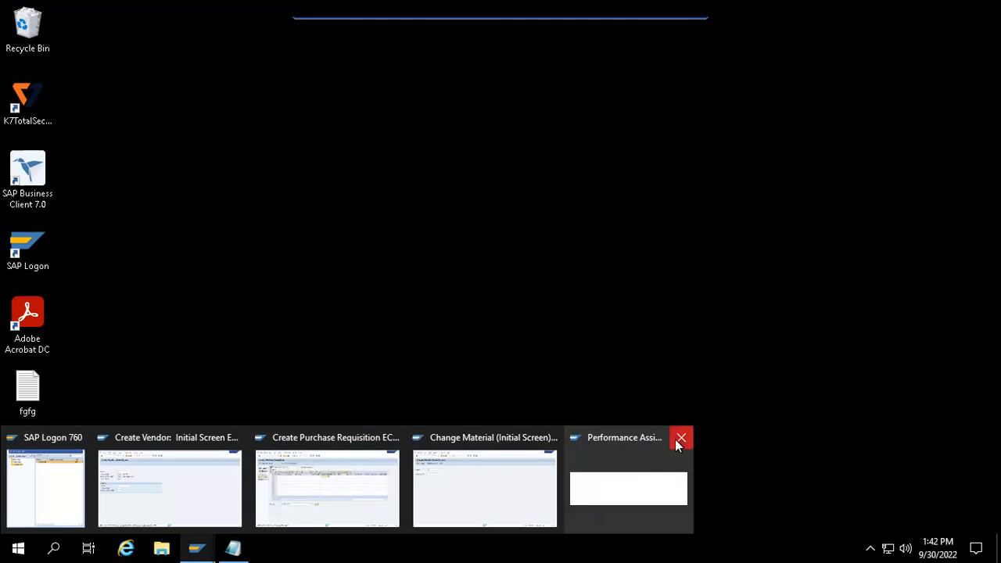
{"action": "left_click", "coordinate": [681, 437]}
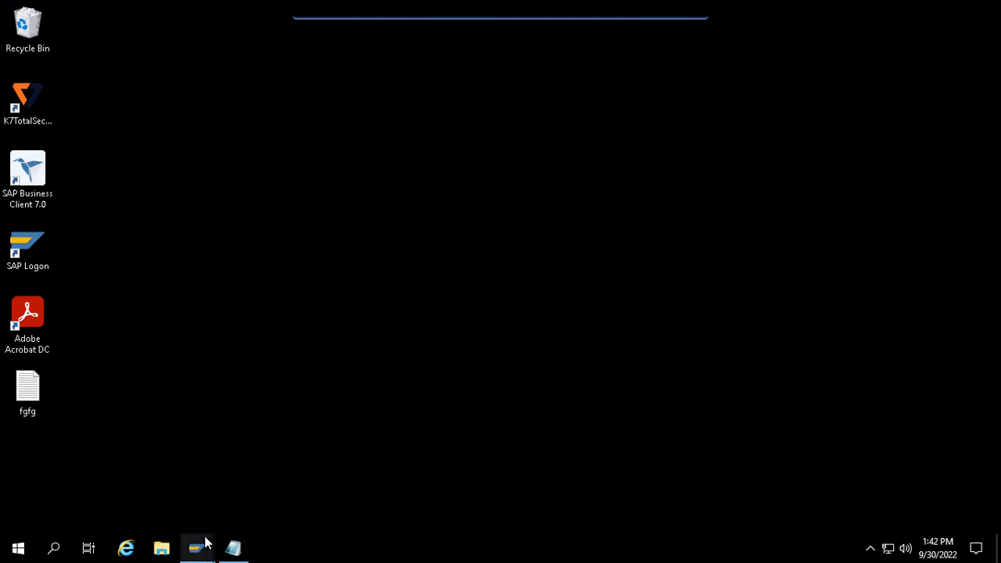
{"action": "mouse_move", "coordinate": [198, 545]}
{"action": "left_click", "coordinate": [272, 505]}
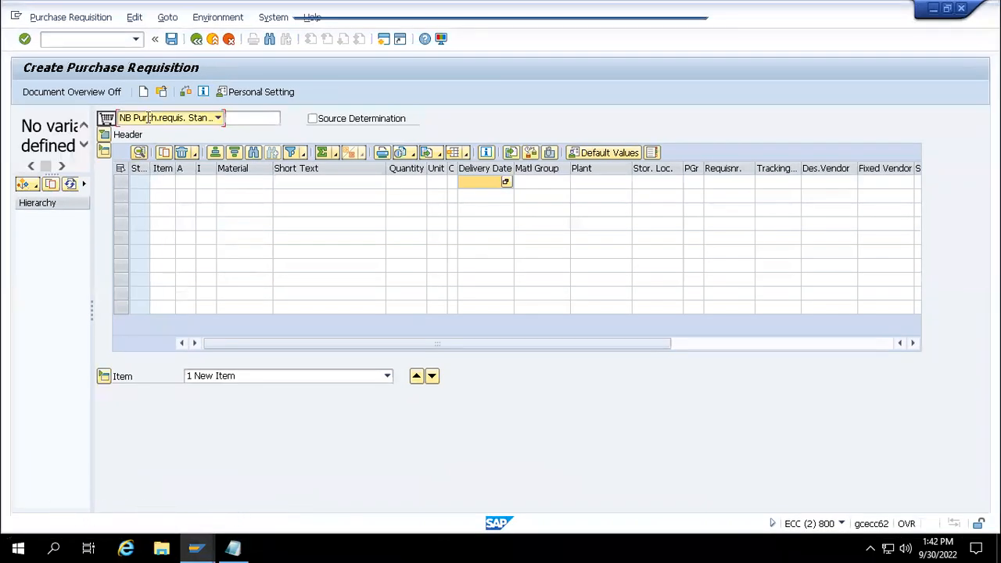
- Bring up Other Document selection and copy requisition number 10013943
{"action": "left_click", "coordinate": [161, 92]}
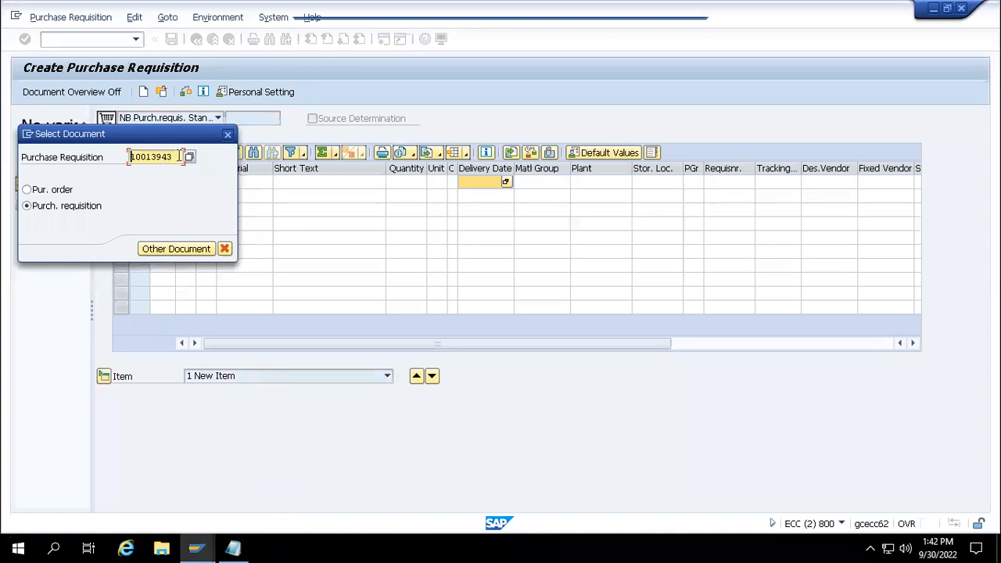
{"action": "left_click_drag", "start_coordinate": [179, 156], "coordinate": [135, 156]}
{"action": "key", "text": "shift+Left"}
{"action": "key", "text": "ctrl+c"}
{"action": "key", "text": "Left"}
- Add a 'PR# 10013943' line to the Notepad notes and return to SAP
{"action": "left_click", "coordinate": [245, 501]}
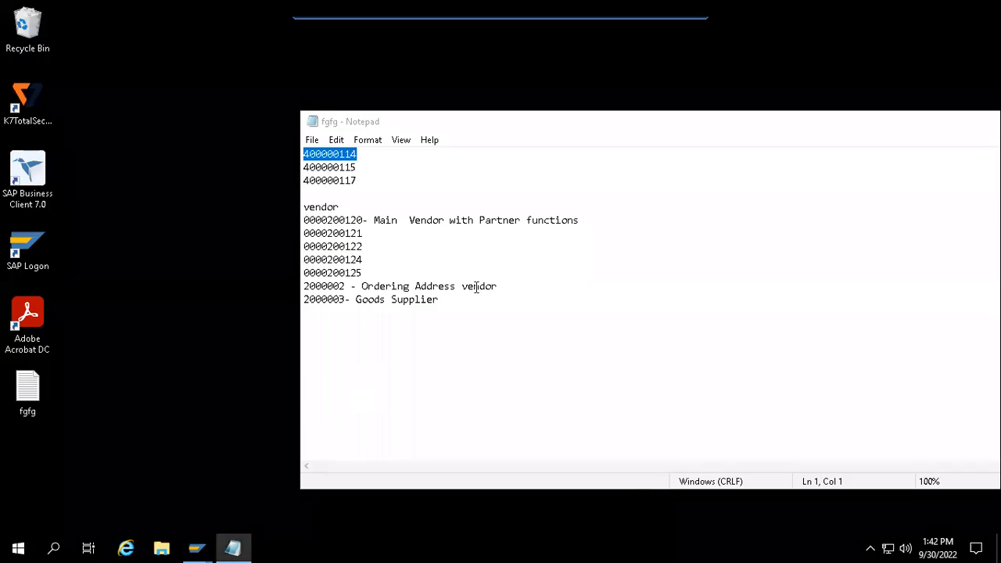
{"action": "left_click", "coordinate": [452, 303]}
{"action": "key", "text": "Return"}
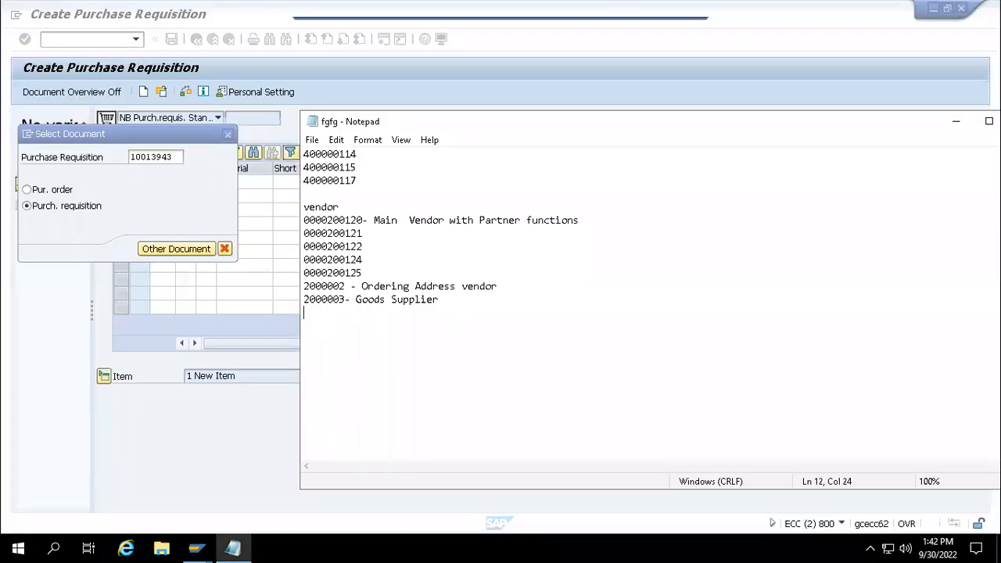
{"action": "key", "text": "Return"}
{"action": "type", "text": "PR#"}
{"action": "key", "text": "ctrl+v"}
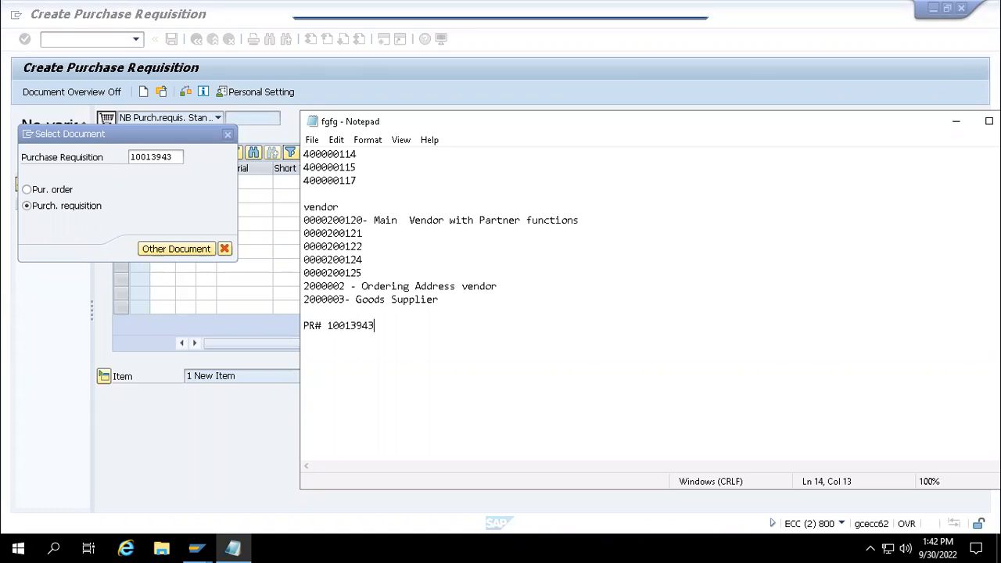
{"action": "left_click", "coordinate": [208, 161]}
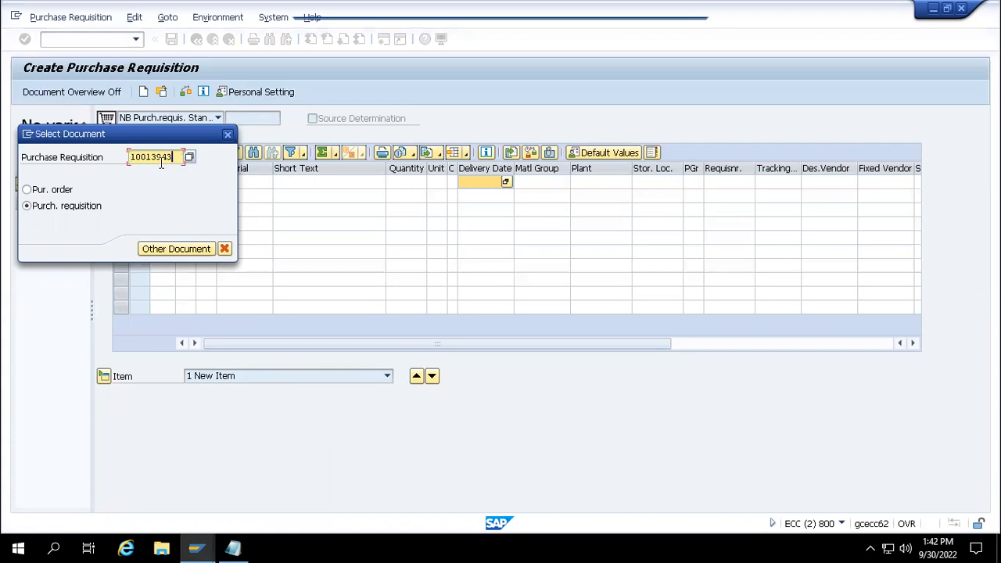
- Load requisition 10013943, toggle it to change and back to display, then start a blank requisition
{"action": "left_click_drag", "start_coordinate": [180, 158], "coordinate": [129, 170]}
{"action": "key", "text": "Return"}
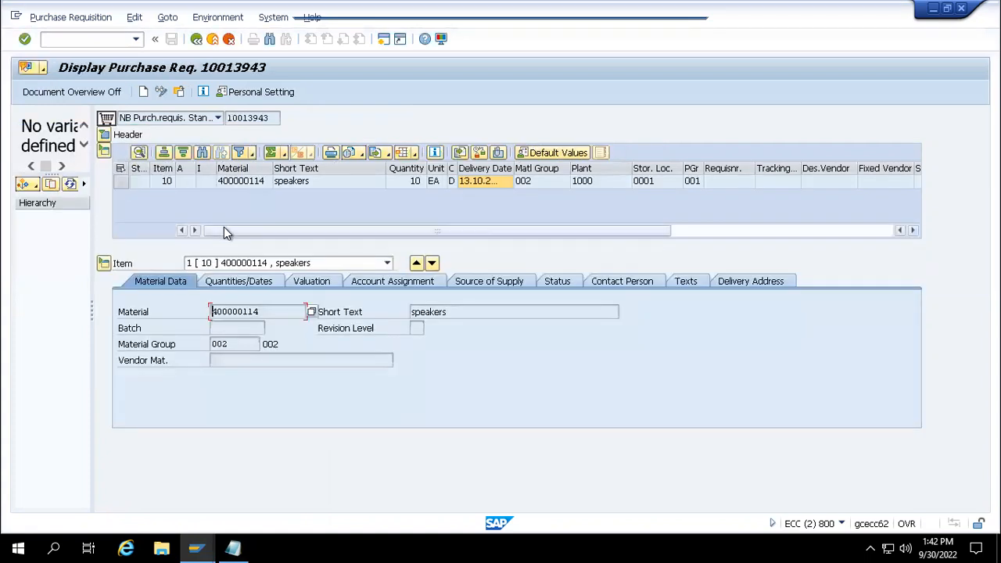
{"action": "left_click", "coordinate": [162, 94]}
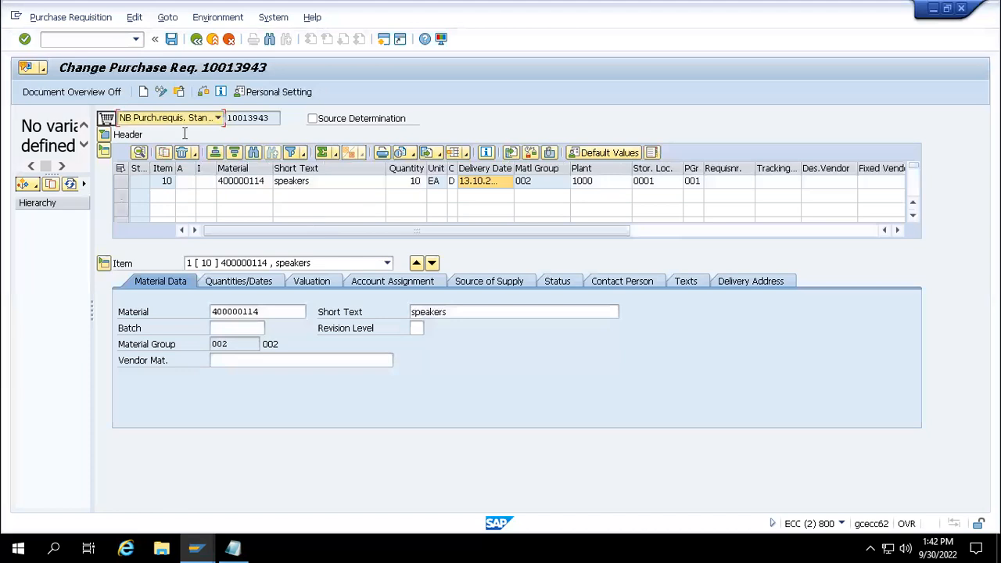
{"action": "left_click", "coordinate": [161, 91]}
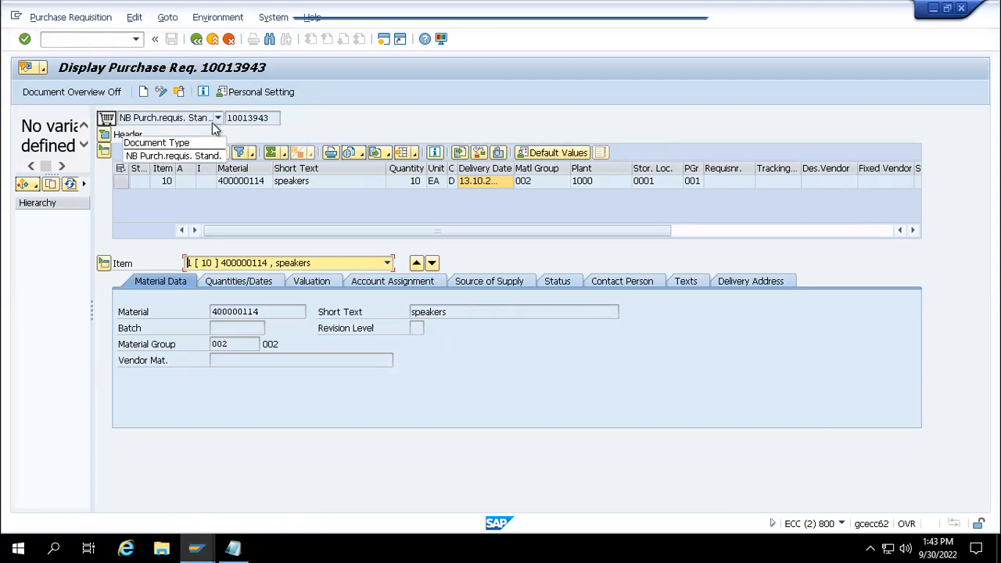
{"action": "left_click", "coordinate": [147, 92]}
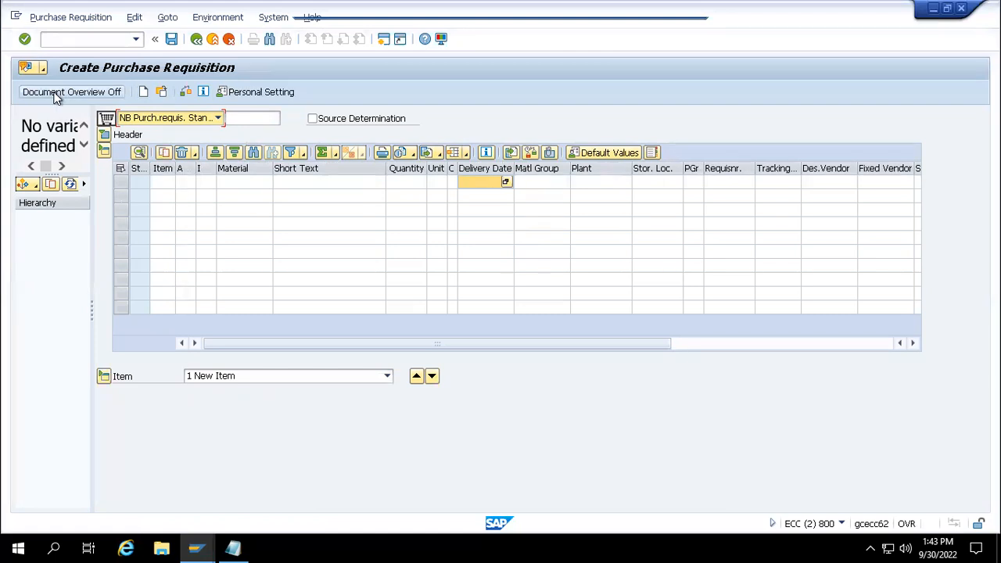
- List My purchase requisitions in the document overview and adopt 10013943 as the template
{"action": "left_click", "coordinate": [99, 92]}
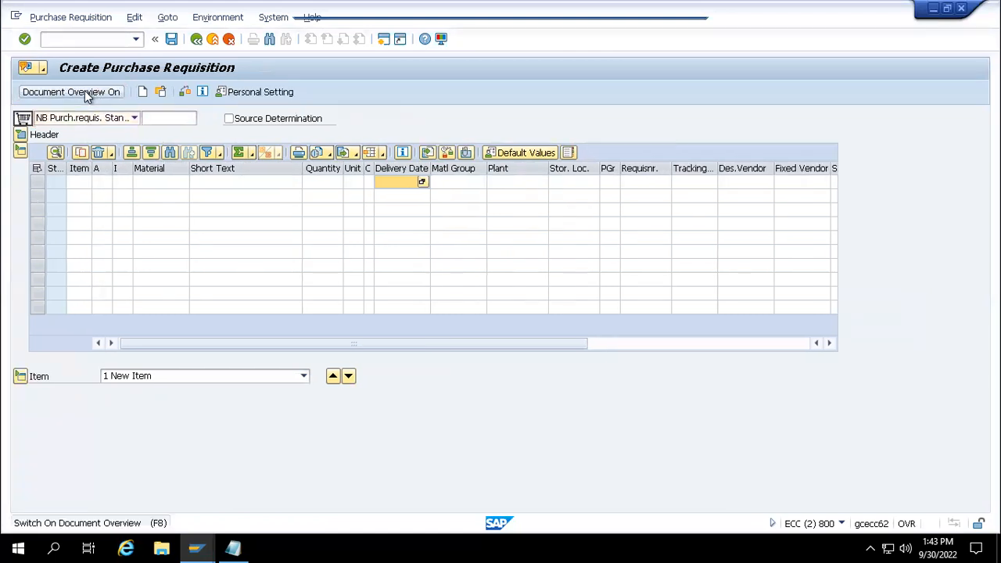
{"action": "left_click", "coordinate": [87, 92]}
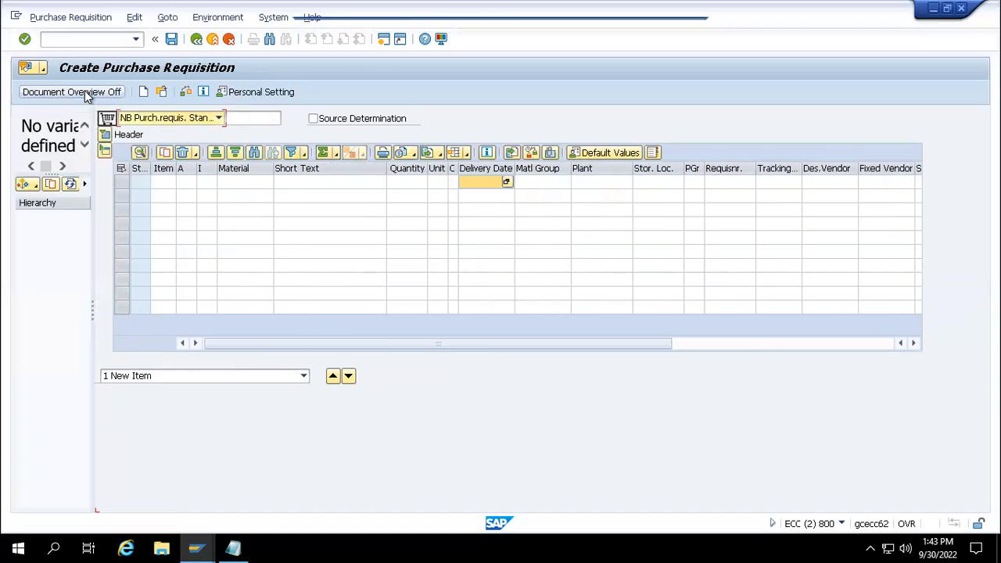
{"action": "left_click", "coordinate": [34, 190]}
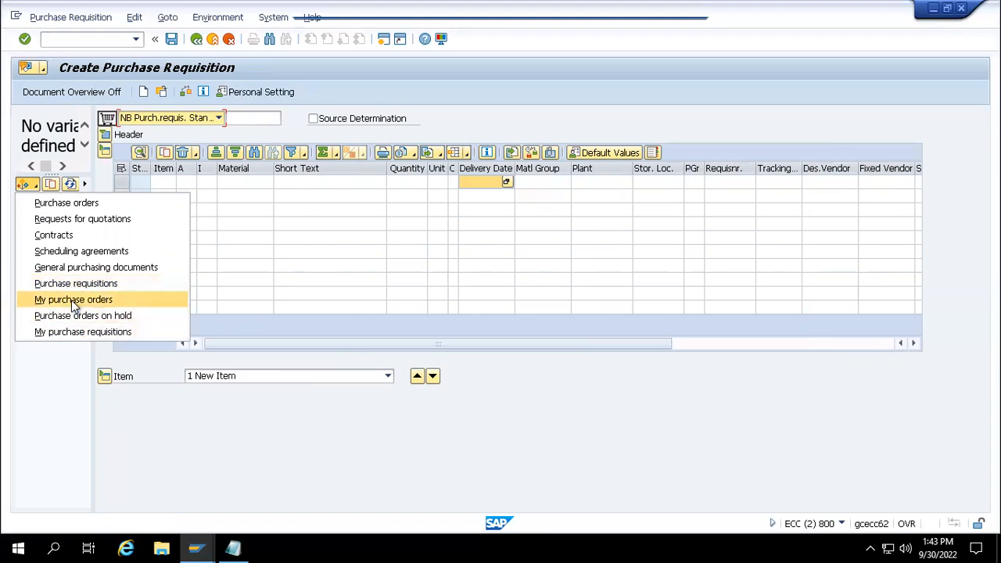
{"action": "left_click", "coordinate": [79, 330]}
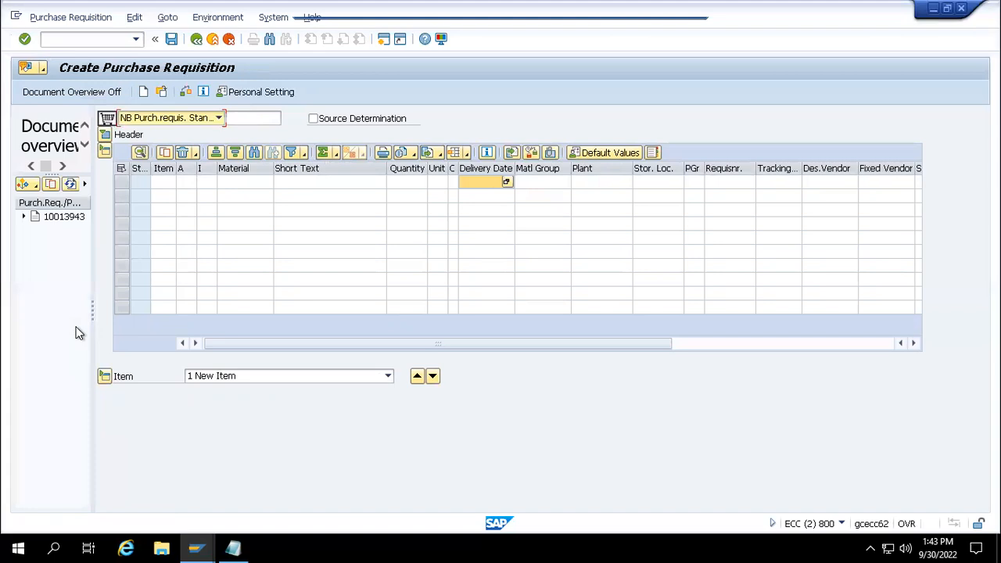
{"action": "left_click", "coordinate": [63, 222]}
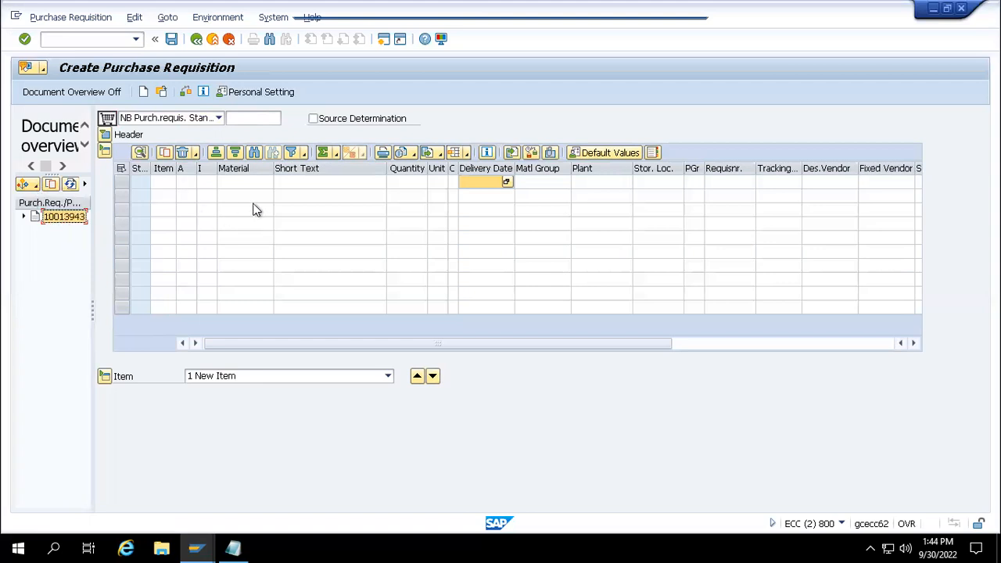
{"action": "left_click", "coordinate": [36, 188]}
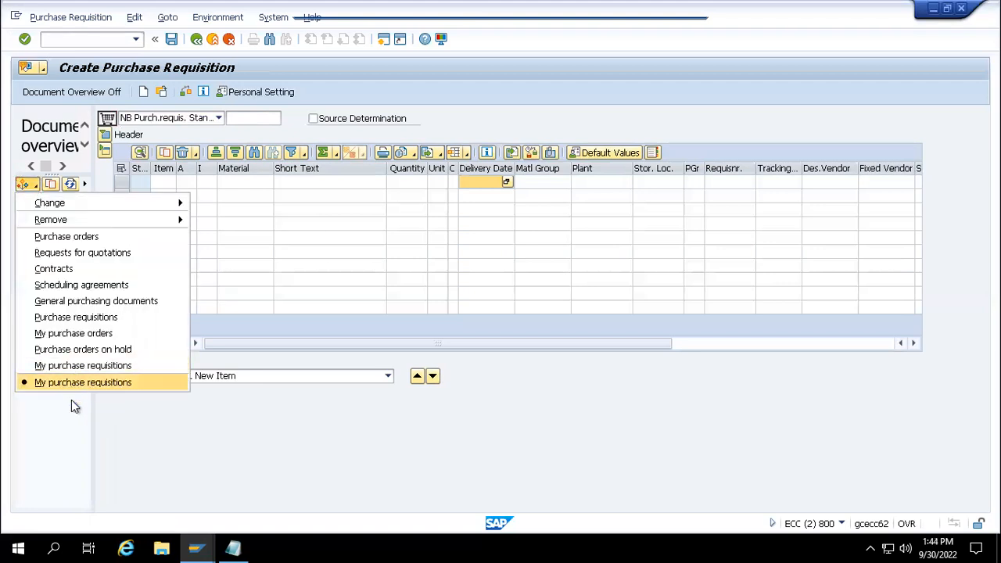
{"action": "left_click", "coordinate": [61, 473]}
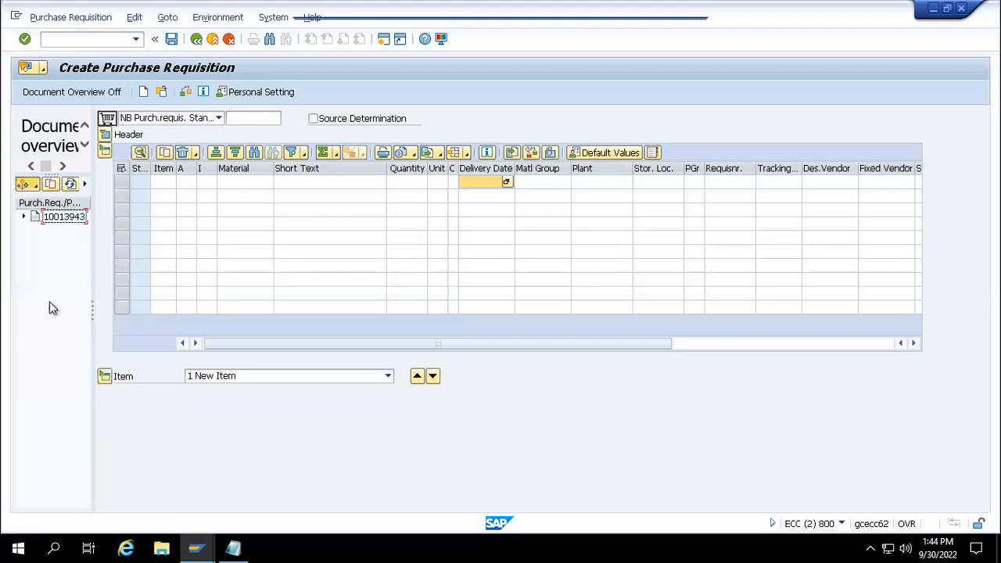
{"action": "left_click", "coordinate": [54, 222]}
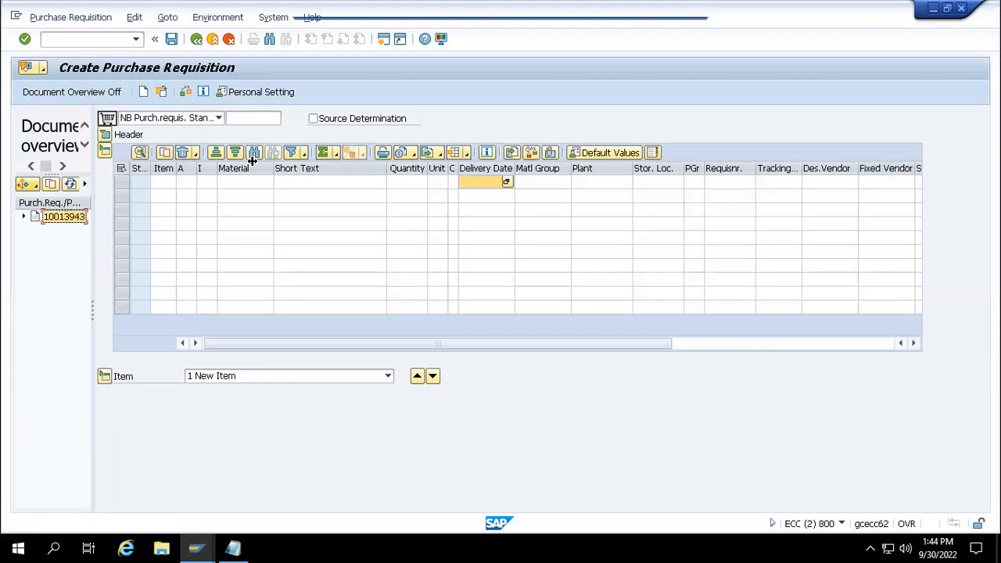
{"action": "left_click", "coordinate": [52, 188]}
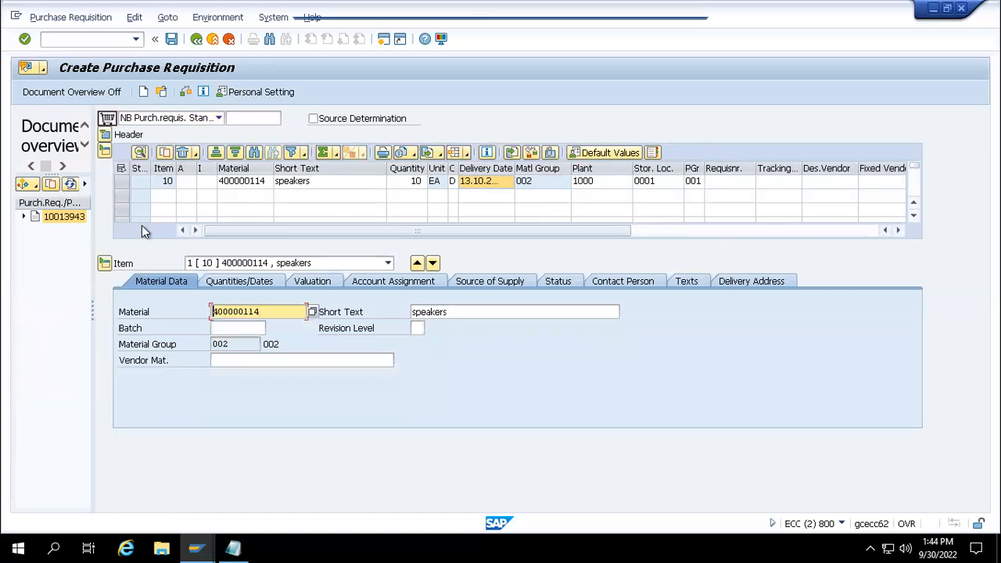
- Copy material 40000115 from Notepad, remove the misplaced entry, and enter it as item 20
{"action": "left_click", "coordinate": [249, 196]}
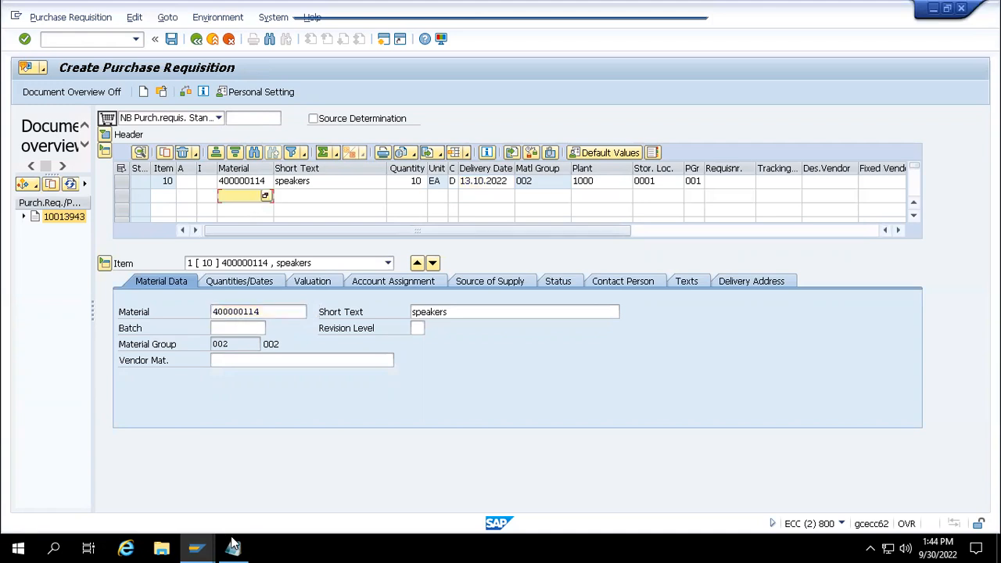
{"action": "mouse_move", "coordinate": [233, 545]}
{"action": "left_click", "coordinate": [221, 499]}
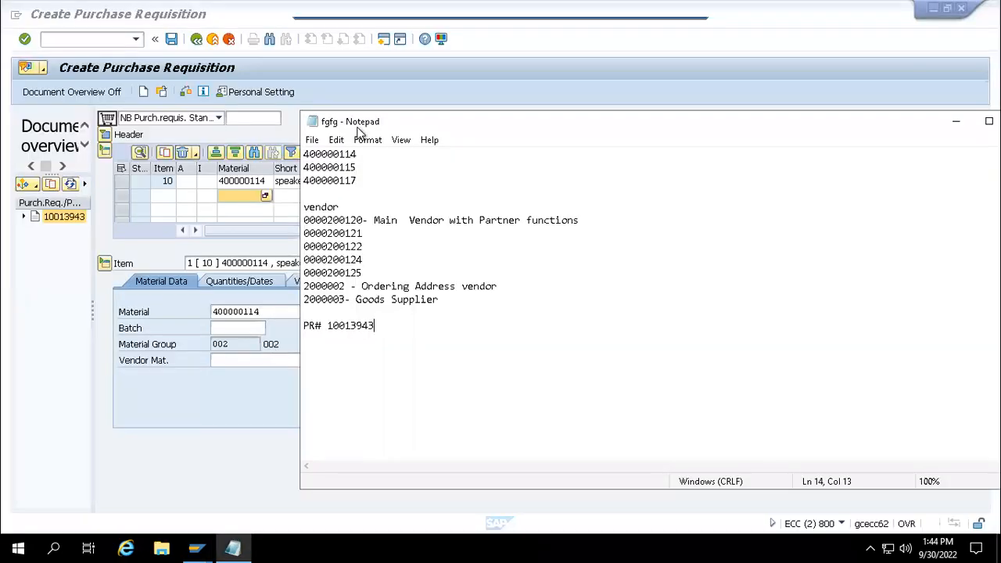
{"action": "left_click_drag", "start_coordinate": [359, 156], "coordinate": [362, 171]}
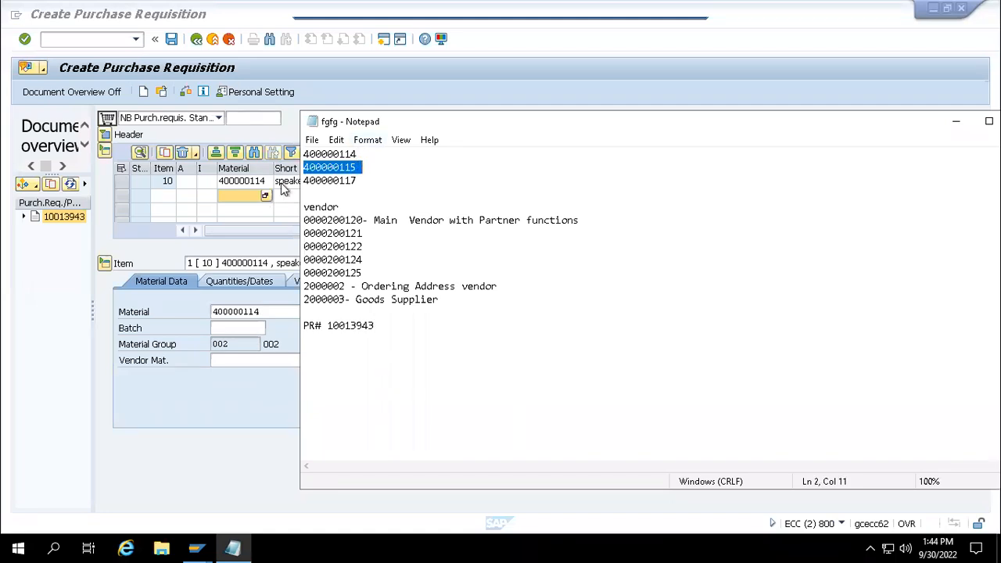
{"action": "left_click", "coordinate": [244, 193]}
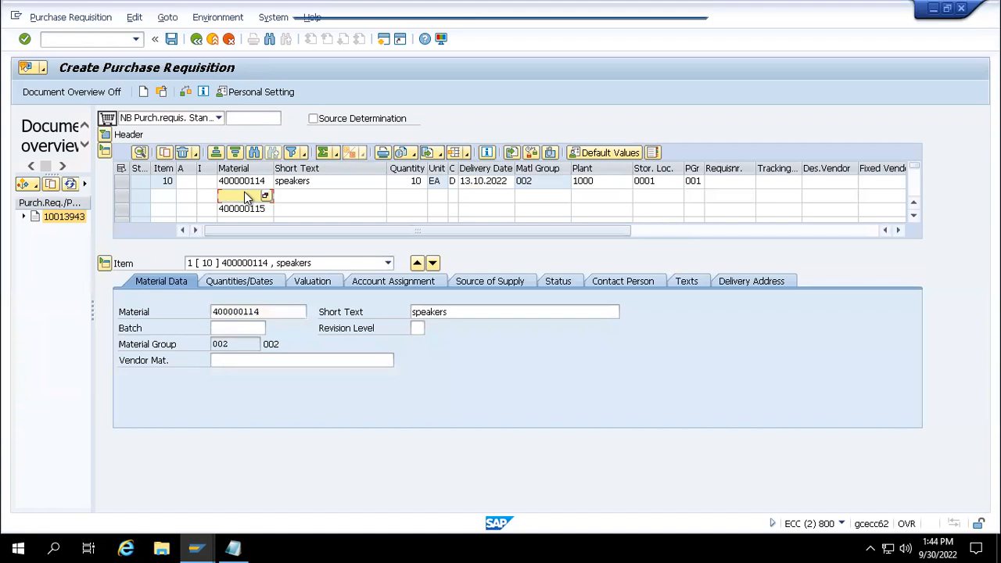
{"action": "left_click", "coordinate": [246, 205]}
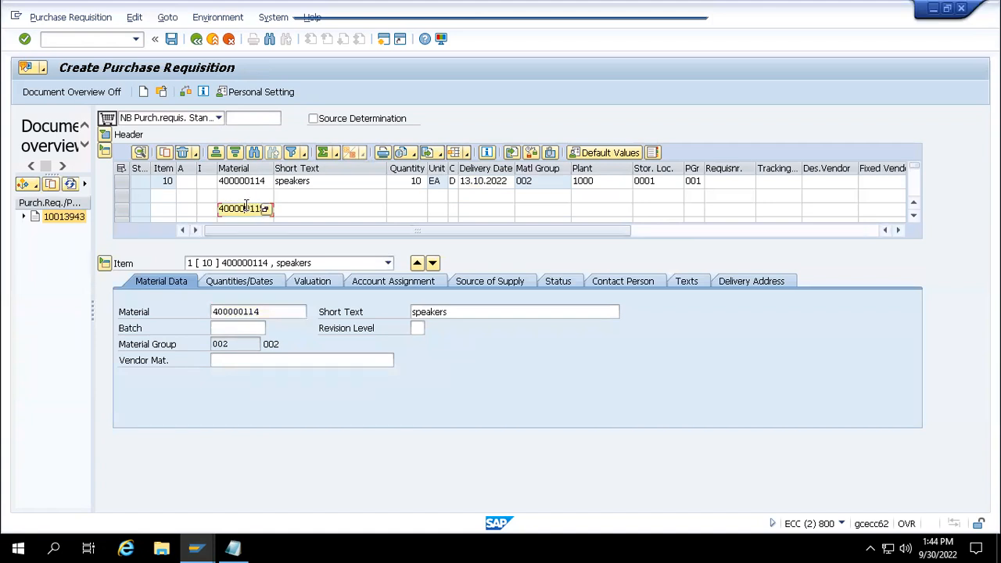
{"action": "left_click_drag", "start_coordinate": [264, 208], "coordinate": [214, 211]}
{"action": "key", "text": "Delete"}
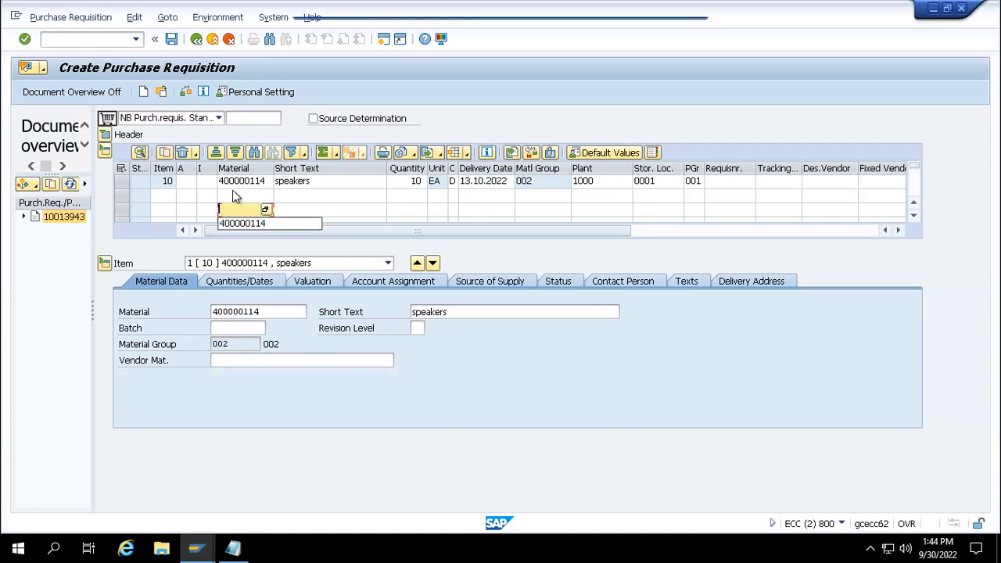
{"action": "left_click", "coordinate": [235, 196]}
{"action": "type", "text": "40000115"}
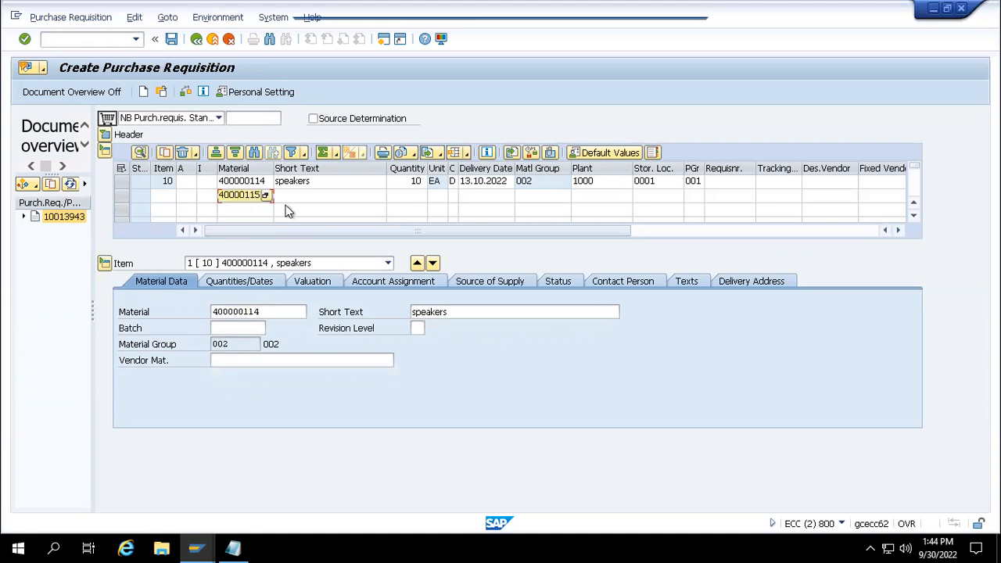
{"action": "key", "text": "Return"}
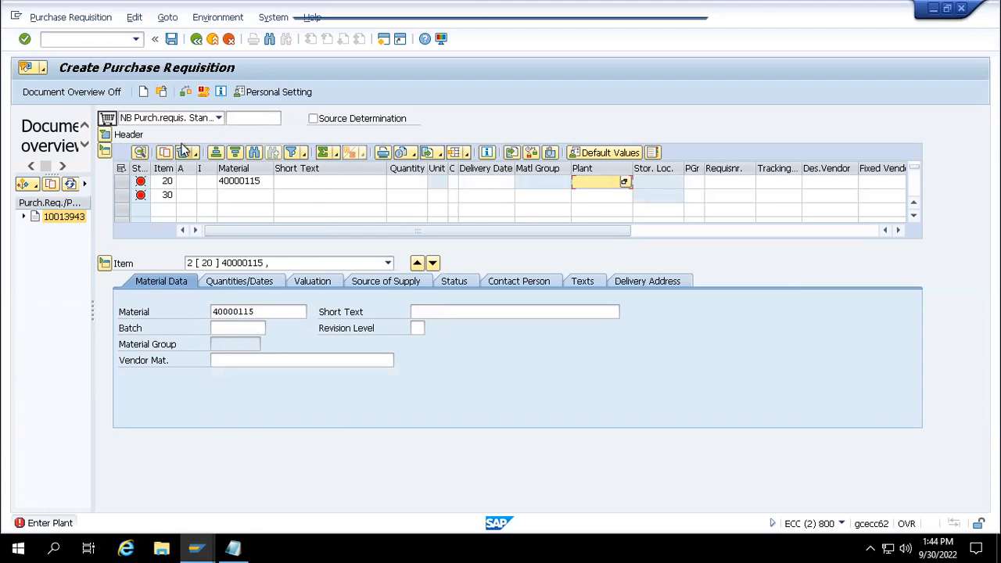
- Delete the blank item 30 from the requisition
{"action": "left_click", "coordinate": [121, 195]}
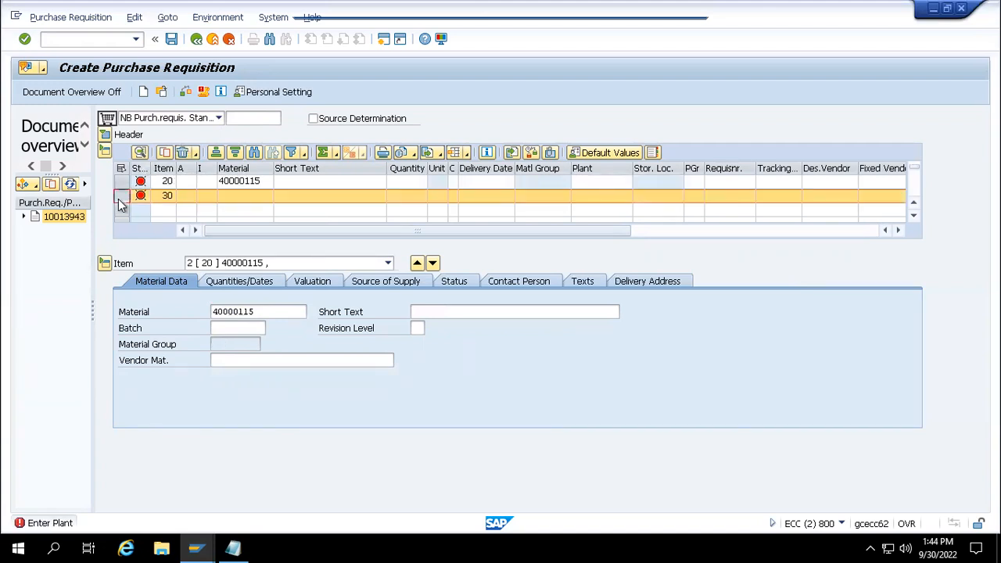
{"action": "left_click", "coordinate": [184, 154]}
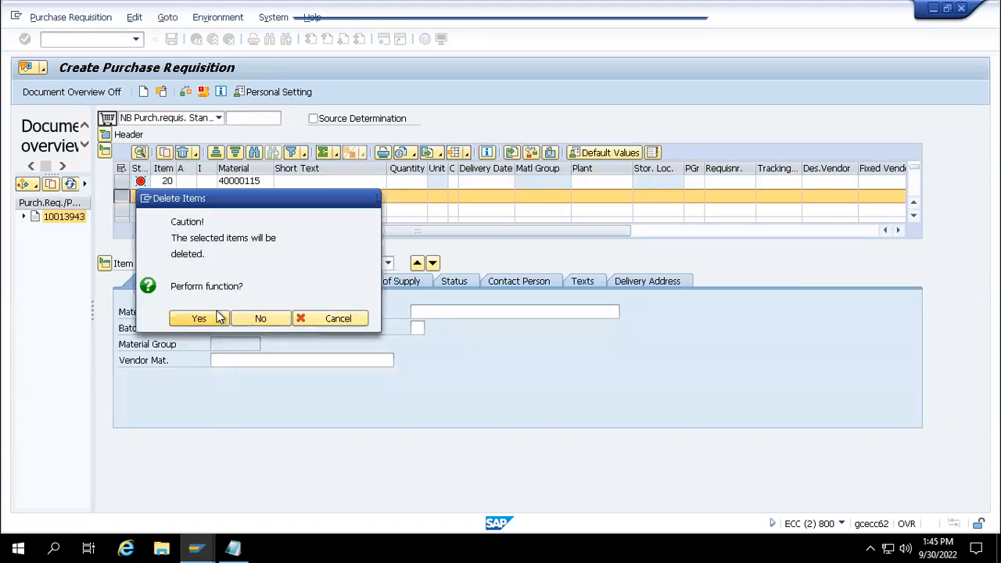
{"action": "left_click", "coordinate": [216, 316]}
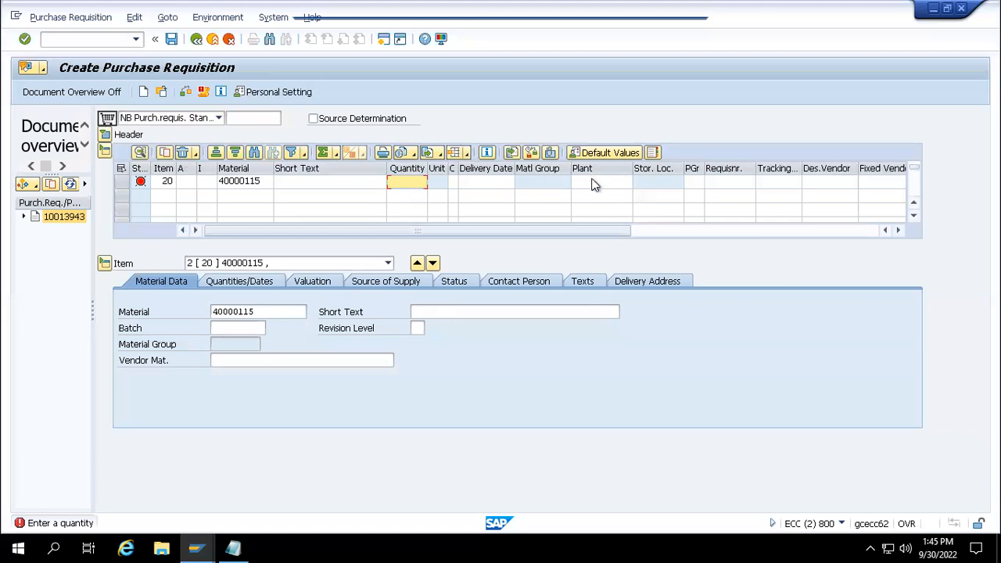
- Give item 20 plant 1000 and quantity 5,000
{"action": "left_click", "coordinate": [603, 183]}
{"action": "type", "text": "1000"}
{"action": "left_click", "coordinate": [396, 184]}
{"action": "type", "text": "10"}
{"action": "key", "text": "BackSpace"}
{"action": "key", "text": "BackSpace"}
{"action": "key", "text": "Return"}
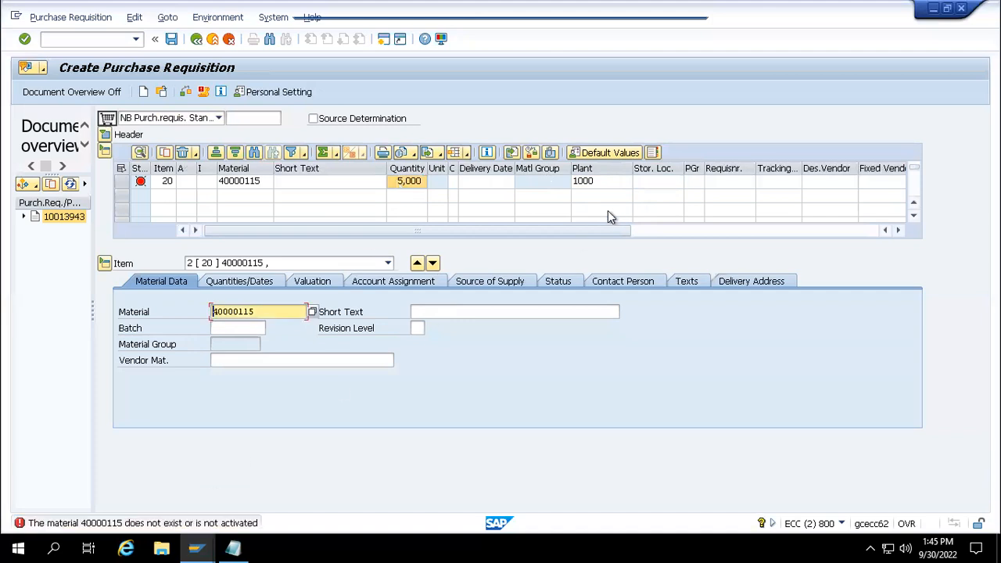
- Change item 20's plant to 1001
{"action": "left_click", "coordinate": [247, 181]}
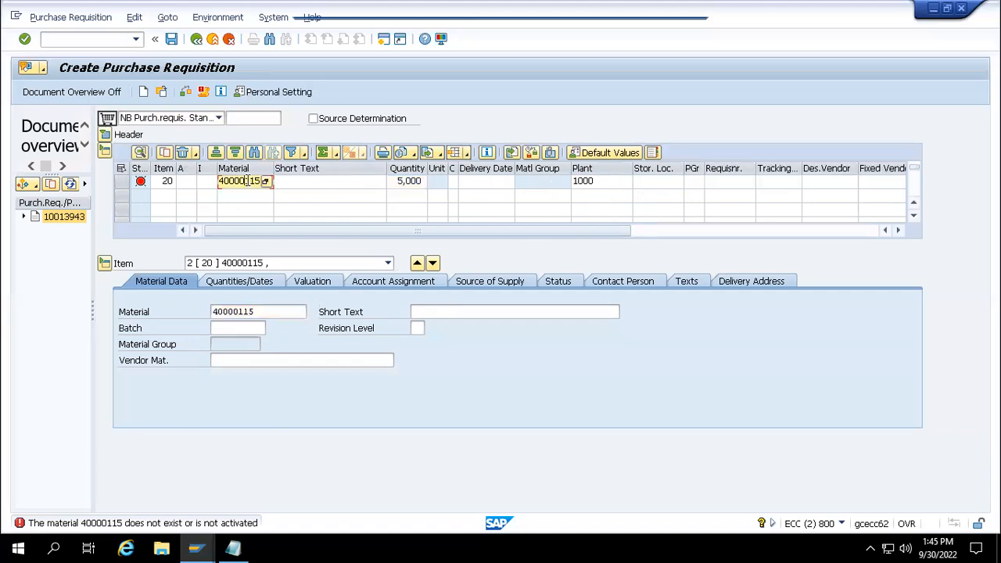
{"action": "left_click", "coordinate": [598, 182]}
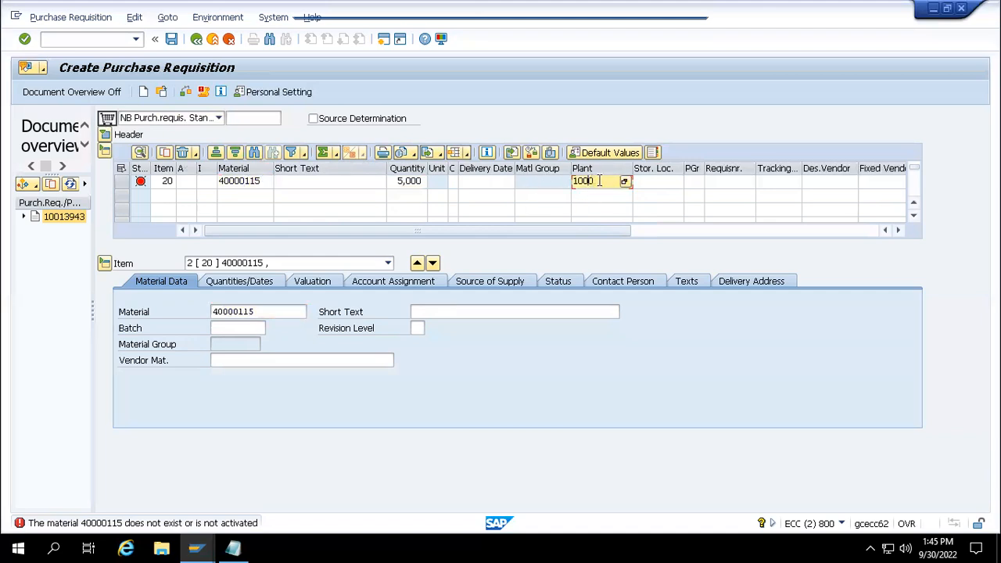
{"action": "key", "text": "BackSpace"}
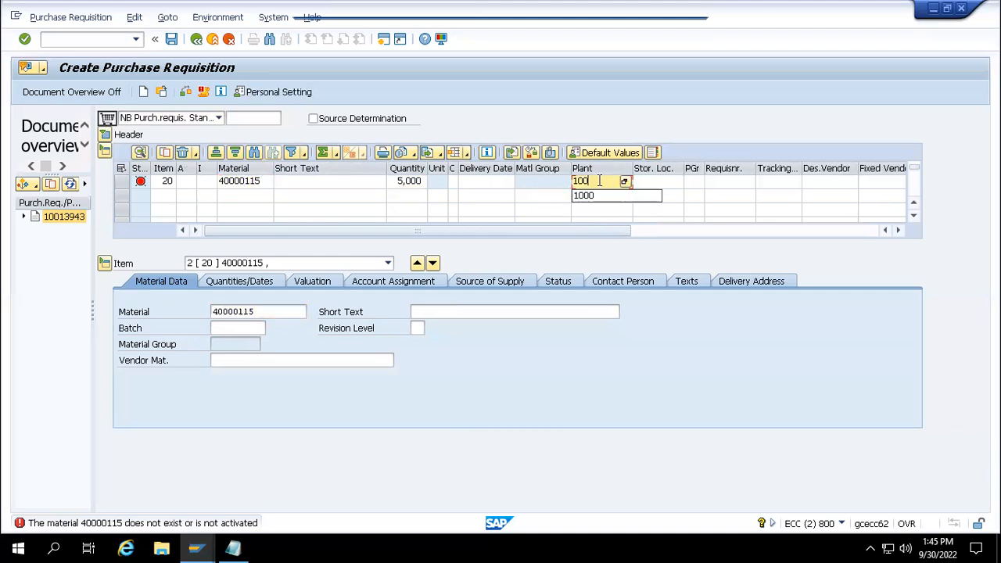
{"action": "type", "text": "1"}
{"action": "key", "text": "Return"}
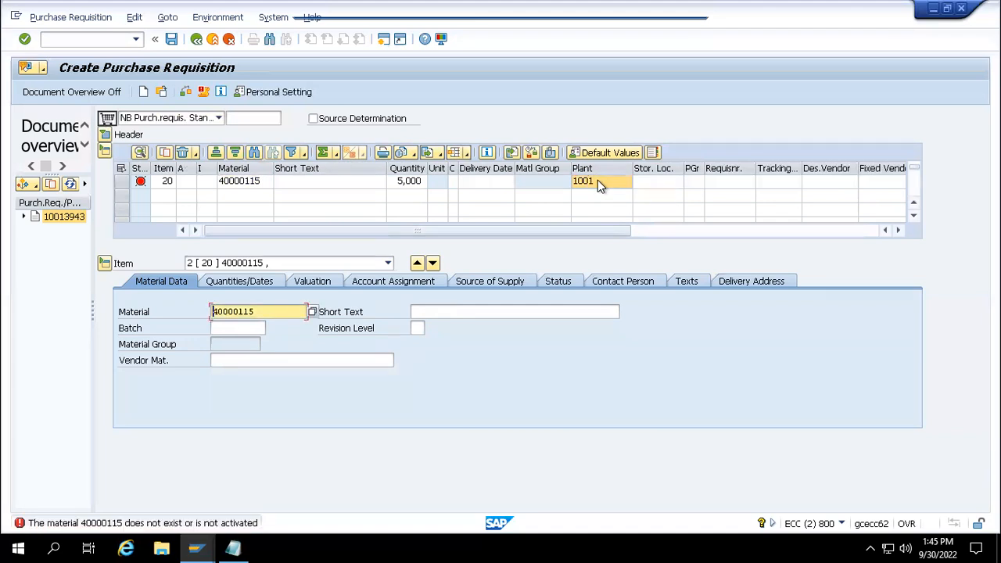
- Start the General Table Display in a new session
{"action": "left_click", "coordinate": [268, 183]}
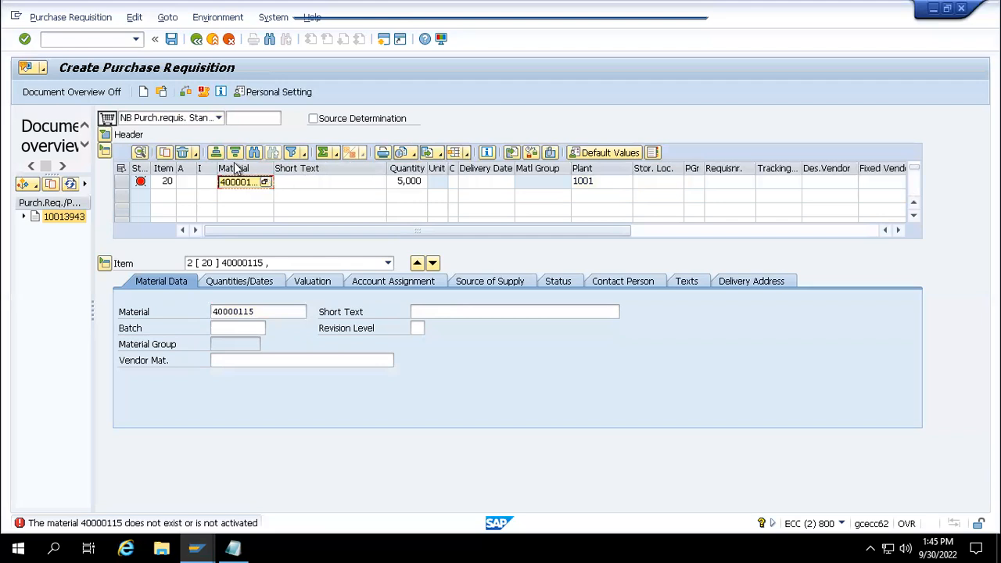
{"action": "left_click", "coordinate": [94, 35]}
{"action": "type", "text": "/ome21n"}
{"action": "key", "text": "Return"}
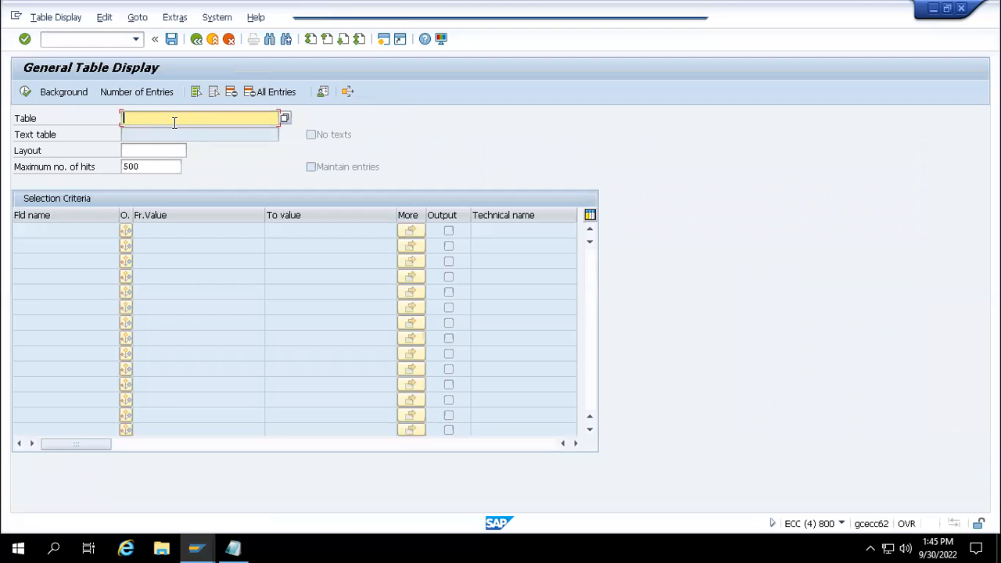
- Query table MARC with material 40000115 as the filter
{"action": "type", "text": "marc"}
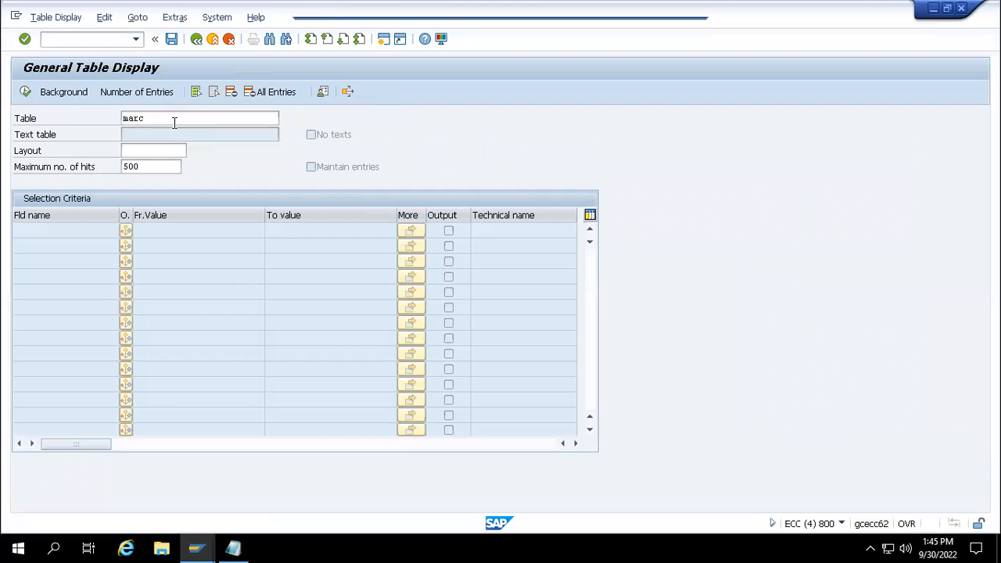
{"action": "key", "text": "Return"}
{"action": "left_click", "coordinate": [142, 246]}
{"action": "type", "text": "40000115"}
{"action": "left_click", "coordinate": [25, 91]}
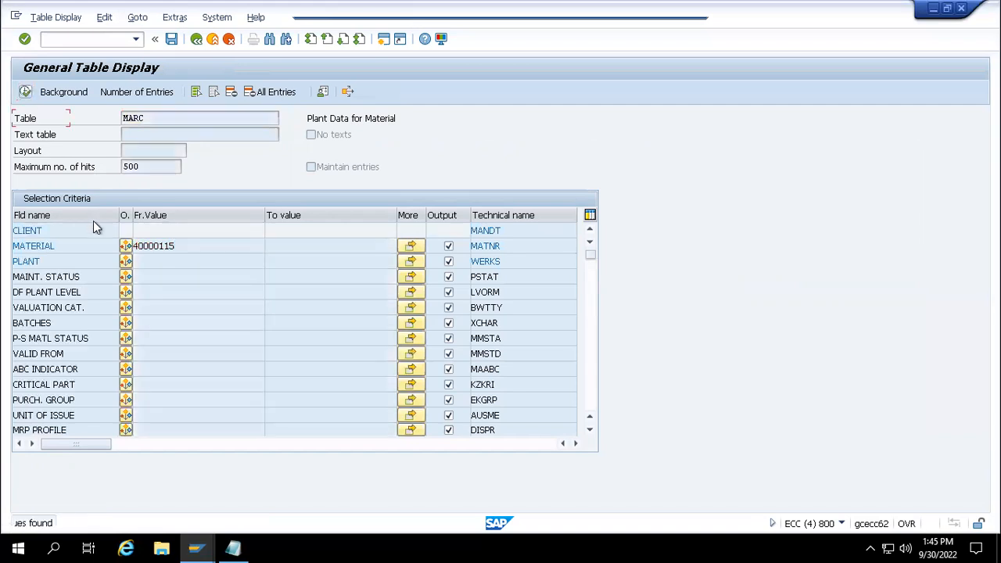
{"action": "left_click", "coordinate": [180, 255]}
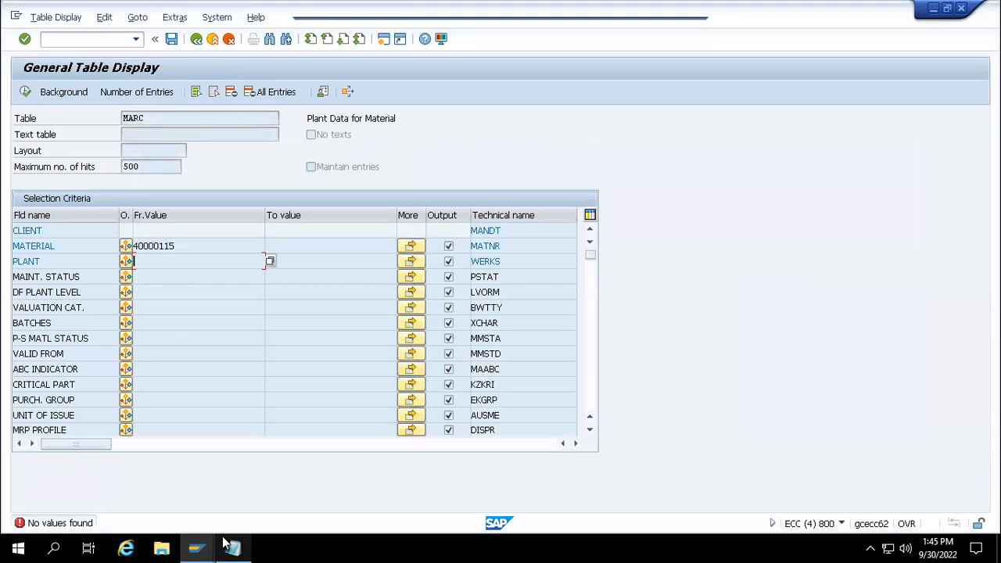
- Copy material number 400000117 from the Notepad list
{"action": "mouse_move", "coordinate": [233, 547]}
{"action": "left_click", "coordinate": [213, 508]}
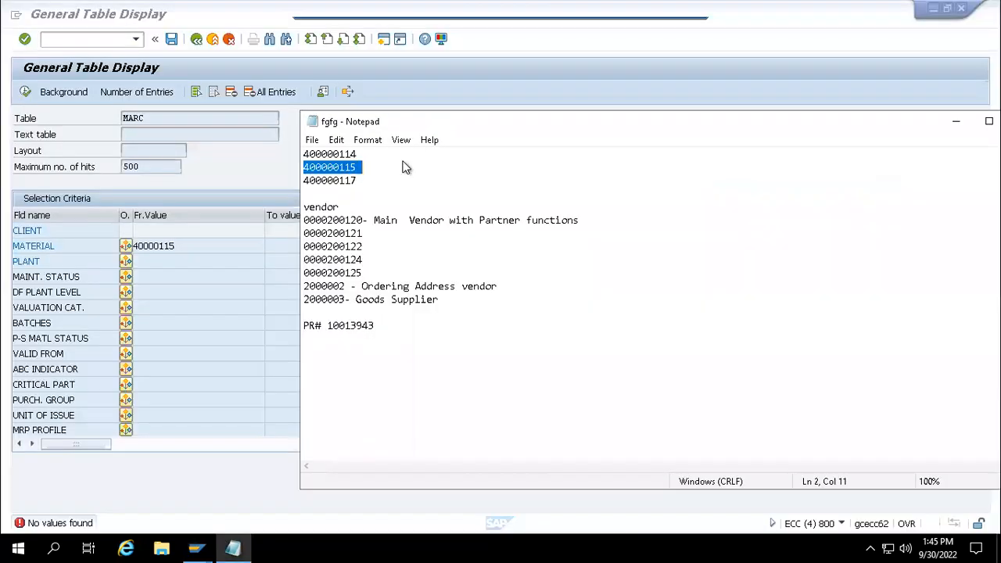
{"action": "left_click", "coordinate": [364, 182]}
{"action": "left_click_drag", "start_coordinate": [365, 183], "coordinate": [275, 179]}
{"action": "key", "text": "ctrl+c"}
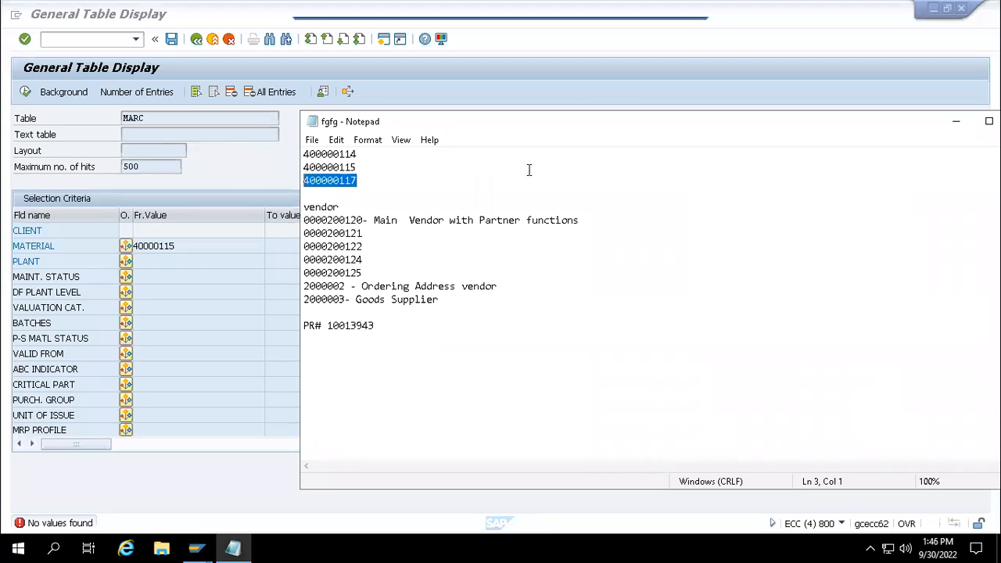
{"action": "left_click", "coordinate": [190, 248]}
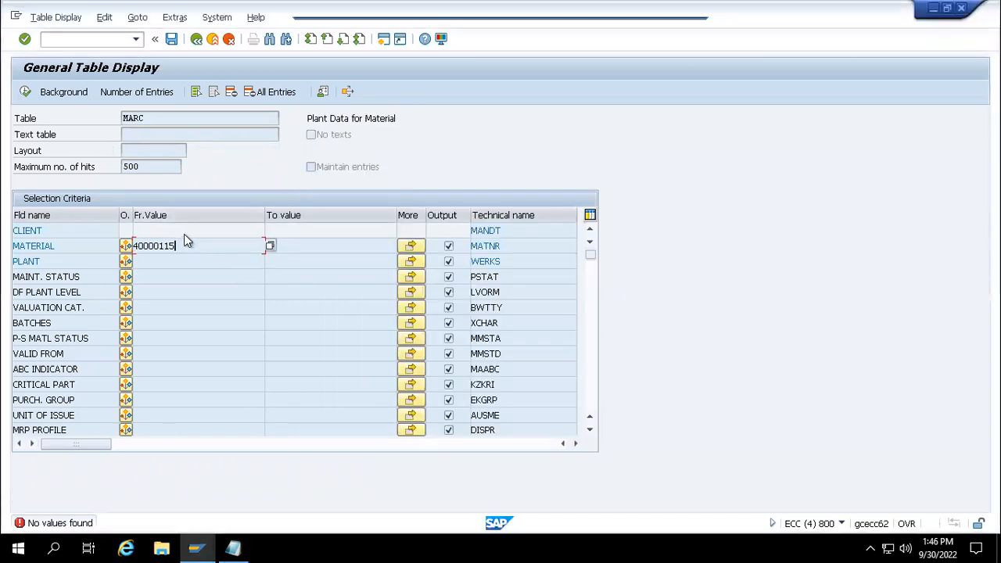
- Switch the table to MARA and run the lookup for material 40000115
{"action": "left_click", "coordinate": [231, 92]}
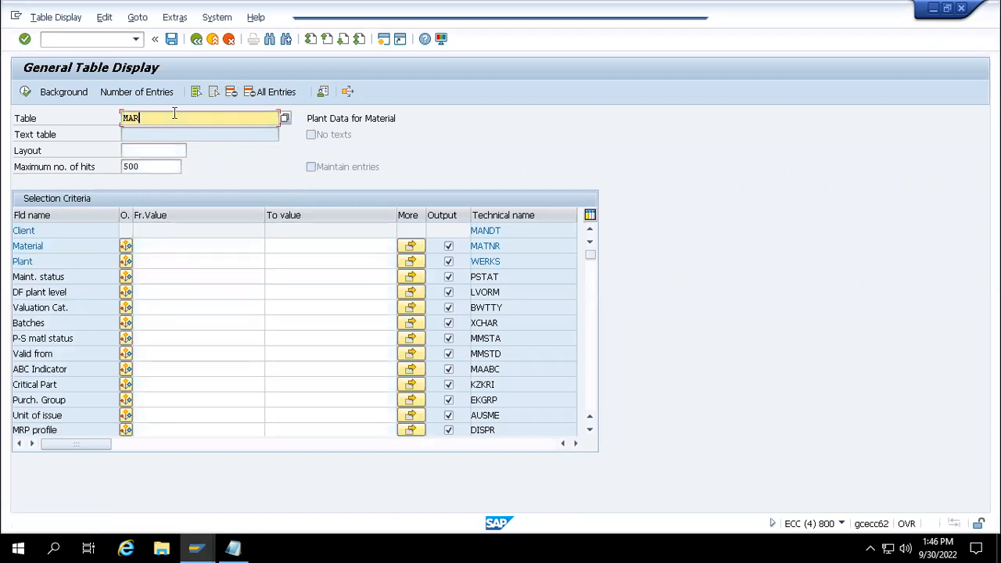
{"action": "type", "text": "A"}
{"action": "key", "text": "Return"}
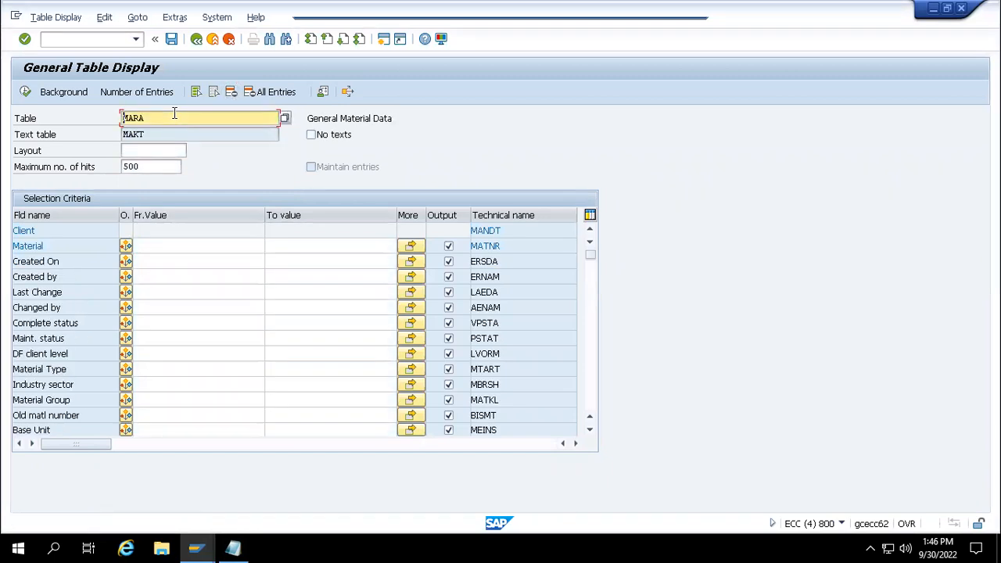
{"action": "left_click", "coordinate": [171, 246]}
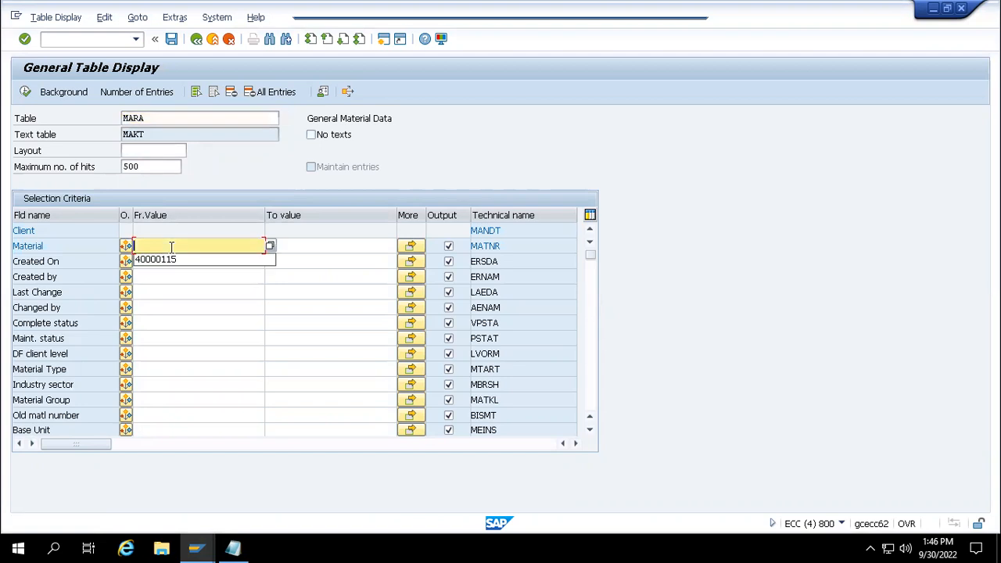
{"action": "key", "text": "Down"}
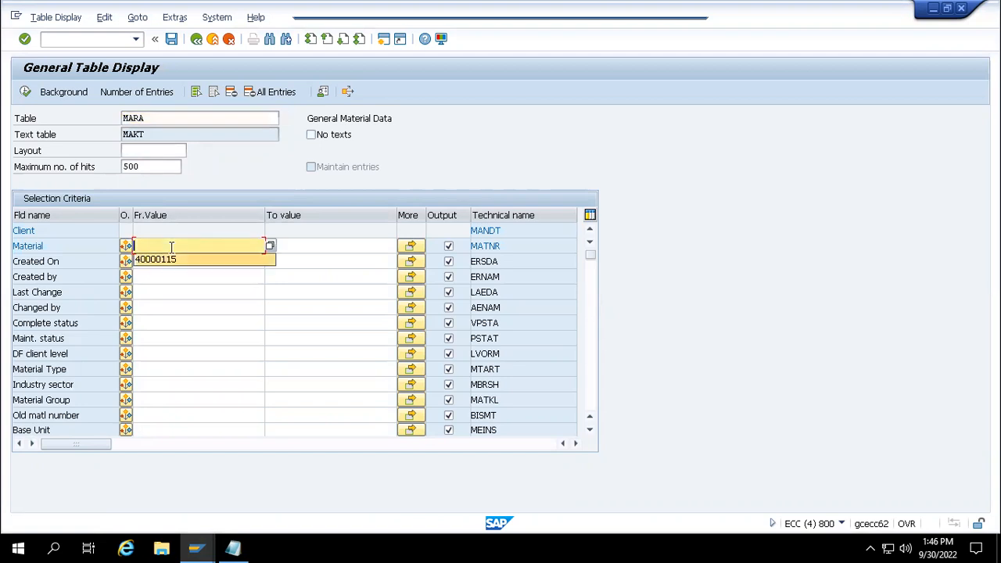
{"action": "key", "text": "Return"}
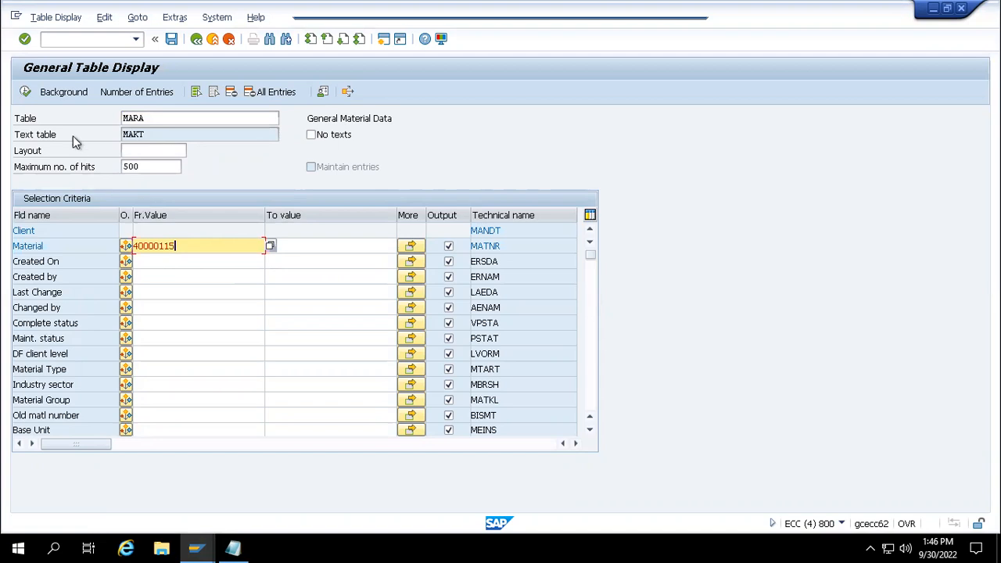
{"action": "left_click", "coordinate": [26, 92]}
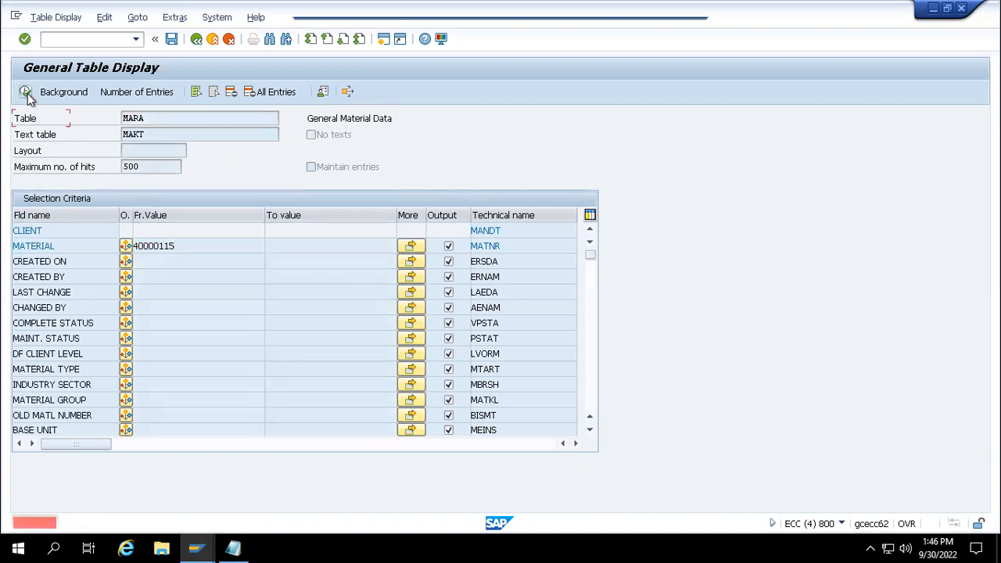
- Return to the material filter and check the Notepad list of material numbers
{"action": "left_click", "coordinate": [183, 248]}
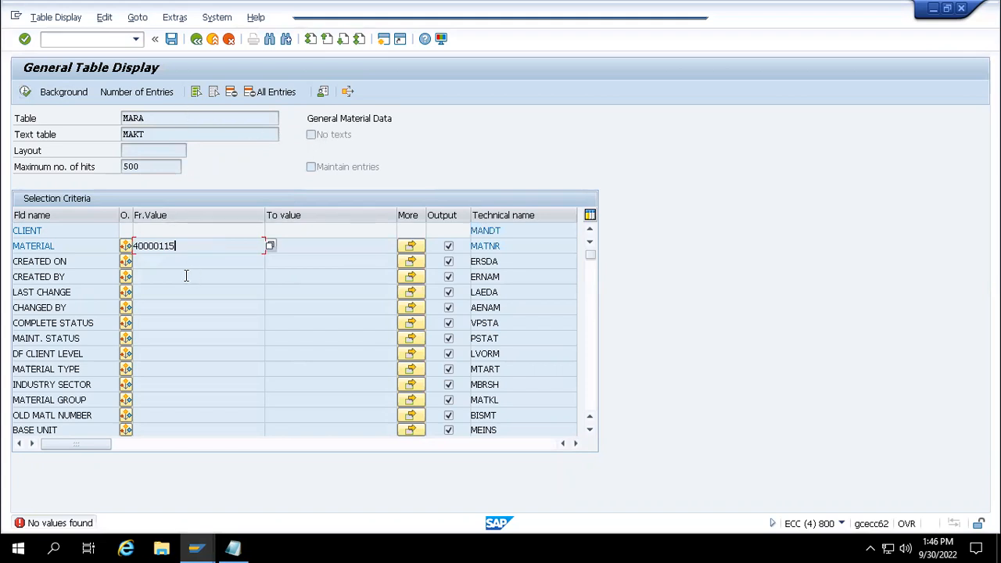
{"action": "mouse_move", "coordinate": [233, 547]}
{"action": "left_click", "coordinate": [237, 492]}
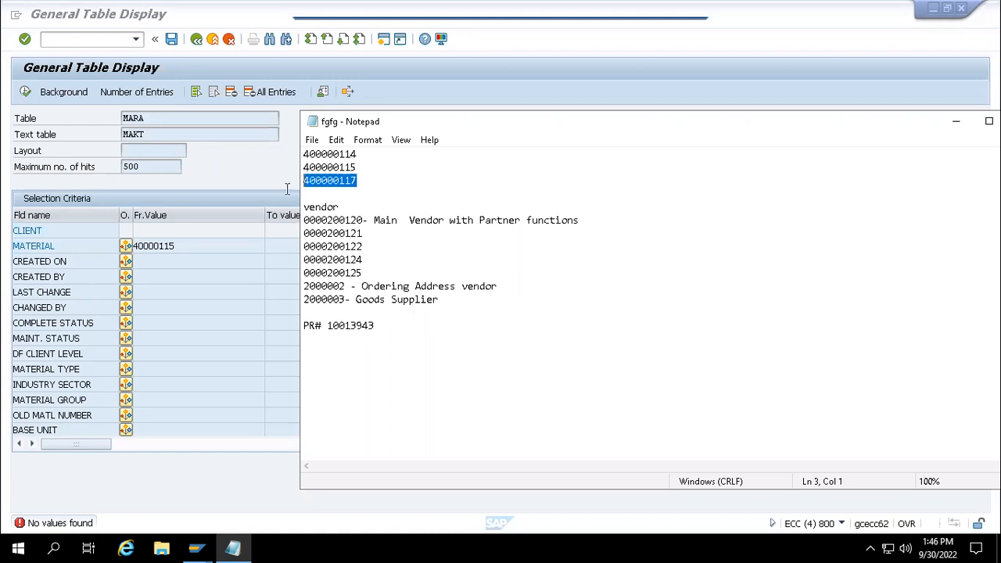
{"action": "left_click", "coordinate": [233, 172]}
- Look up material 400000117 in table MARA and inspect the single hit
{"action": "left_click", "coordinate": [232, 91]}
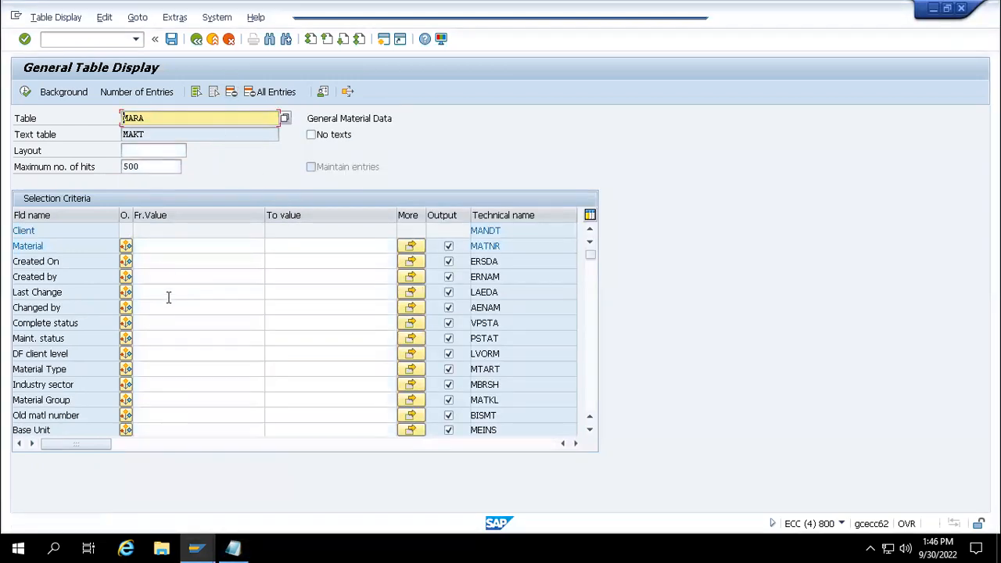
{"action": "left_click", "coordinate": [154, 247]}
{"action": "key", "text": "ctrl+v"}
{"action": "left_click", "coordinate": [28, 92]}
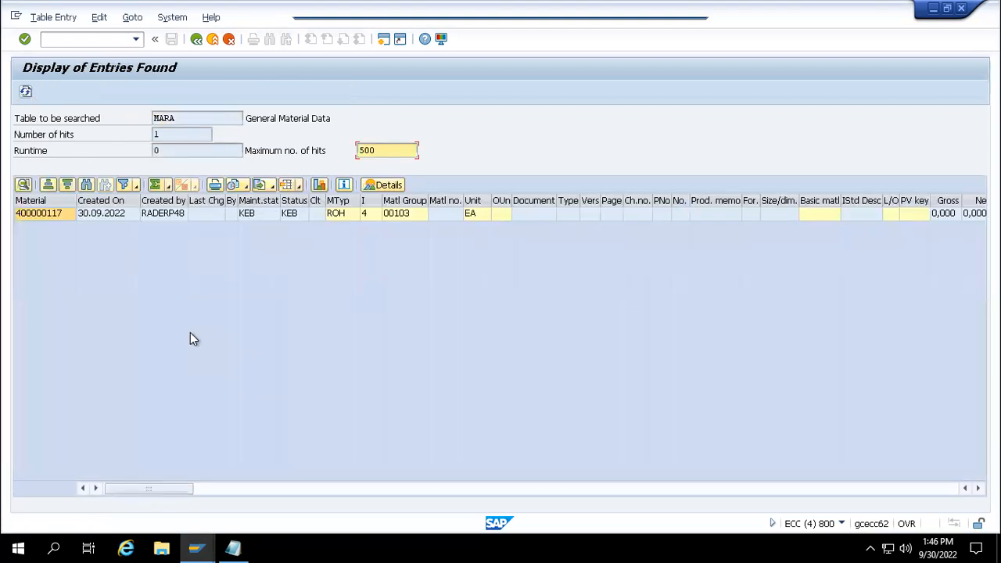
{"action": "left_click", "coordinate": [55, 217]}
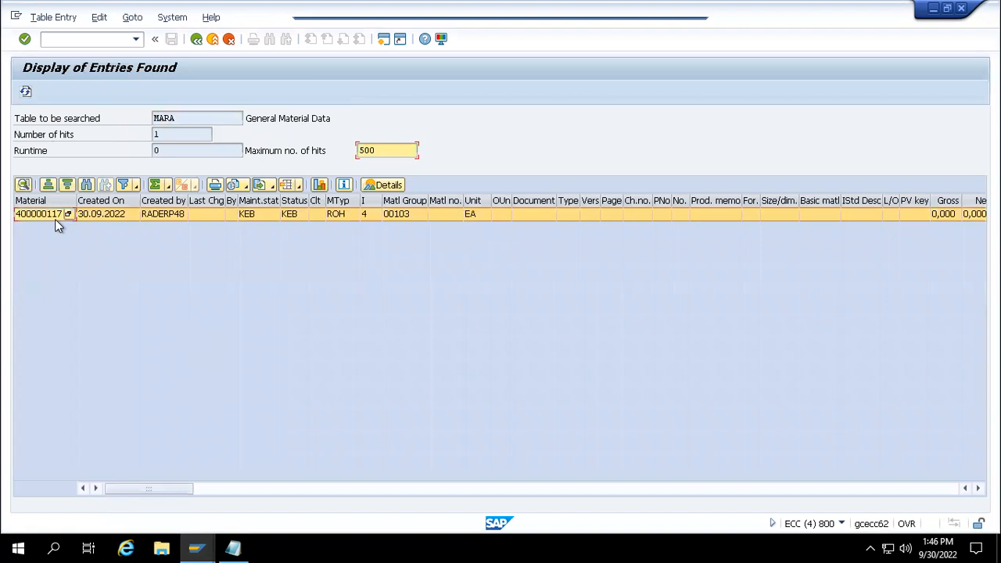
{"action": "left_click", "coordinate": [55, 219]}
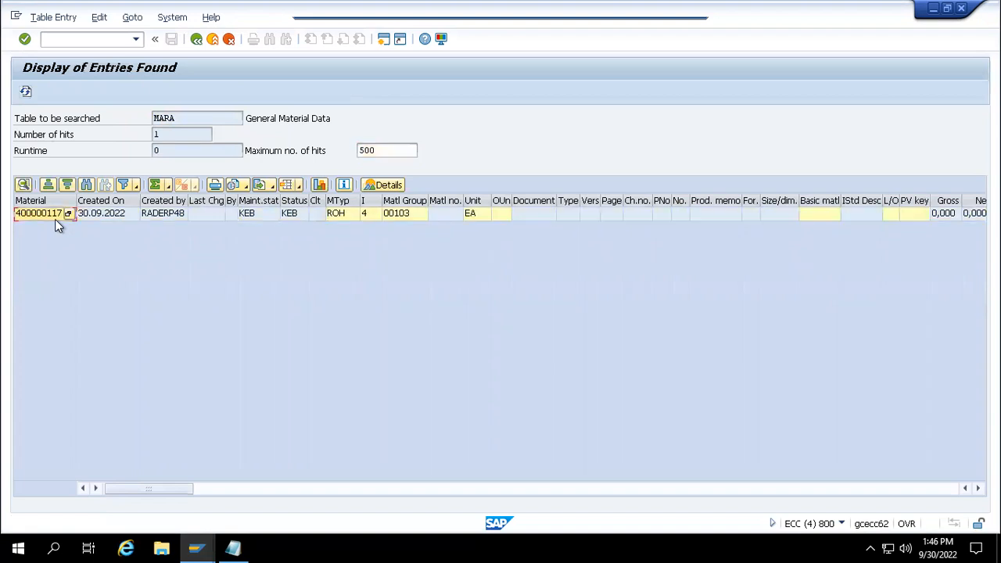
{"action": "left_click", "coordinate": [55, 219]}
{"action": "left_click", "coordinate": [196, 39]}
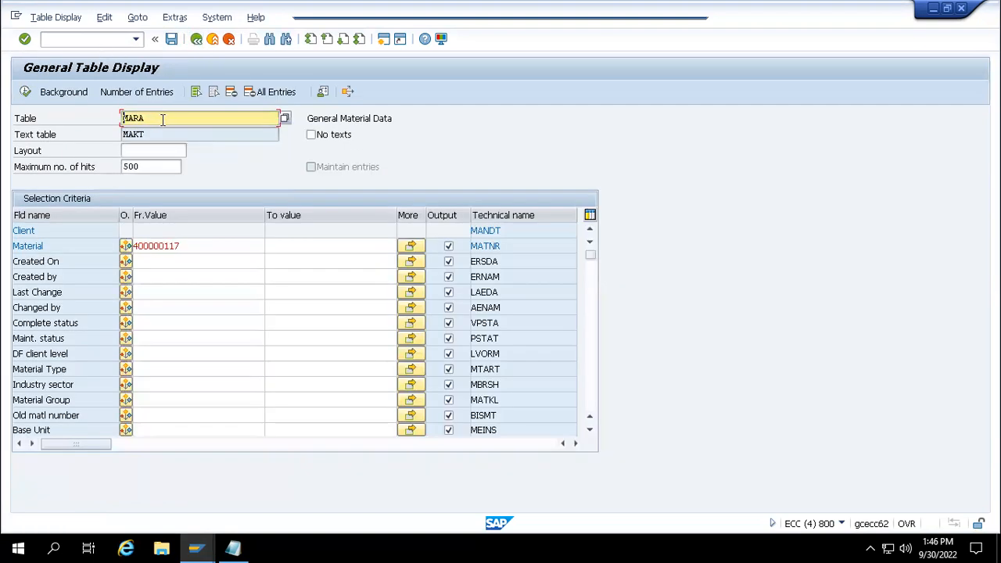
- Look up 400000117 in table MARC and confirm its plant 1000 entry
{"action": "key", "text": "BackSpace"}
{"action": "type", "text": "c"}
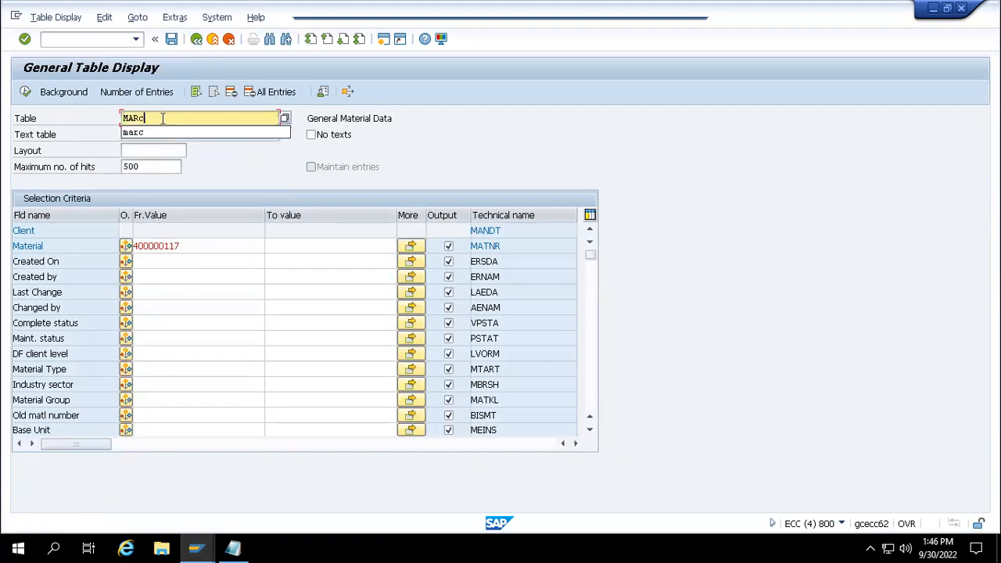
{"action": "key", "text": "Return"}
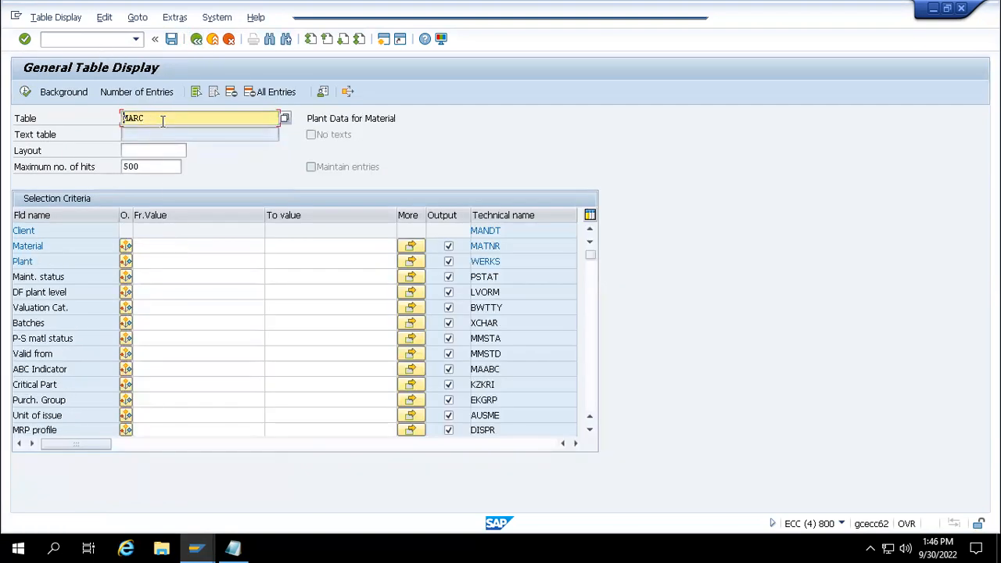
{"action": "left_click", "coordinate": [158, 245]}
{"action": "type", "text": "400000117"}
{"action": "left_click", "coordinate": [25, 93]}
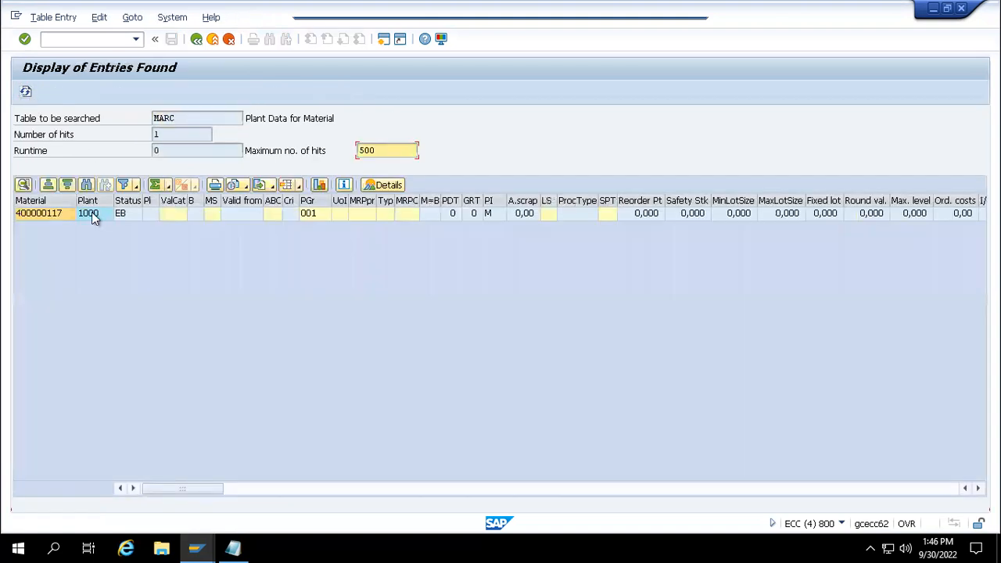
{"action": "left_click", "coordinate": [91, 213]}
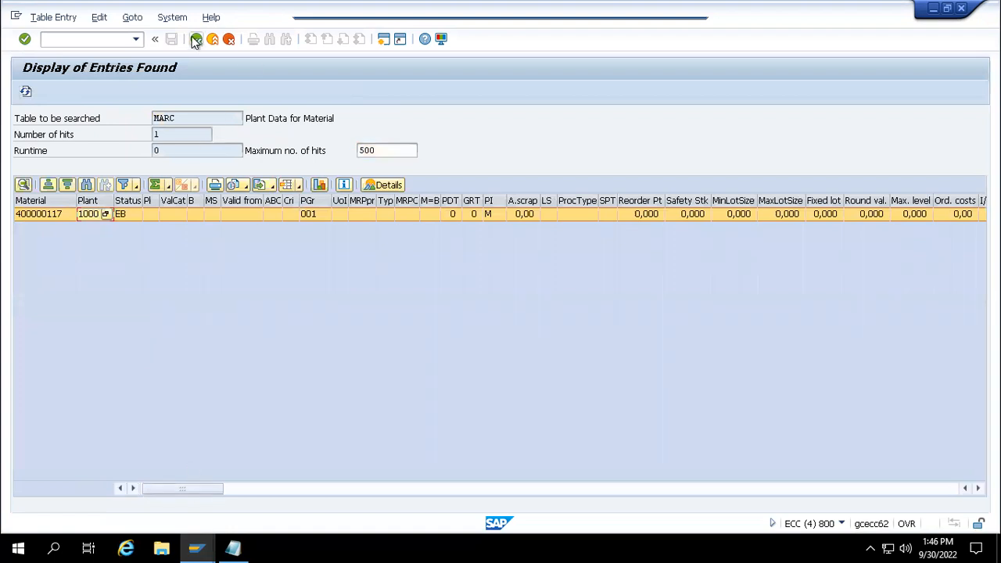
{"action": "left_click", "coordinate": [196, 39]}
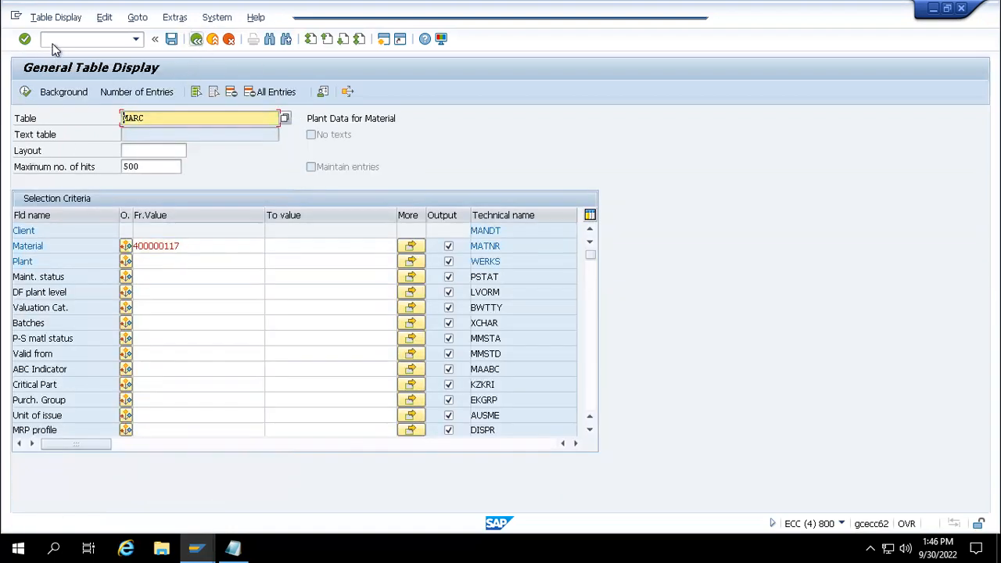
- Leave the table display with /n and return to the Create Purchase Requisition window
{"action": "type", "text": "/N"}
{"action": "key", "text": "Return"}
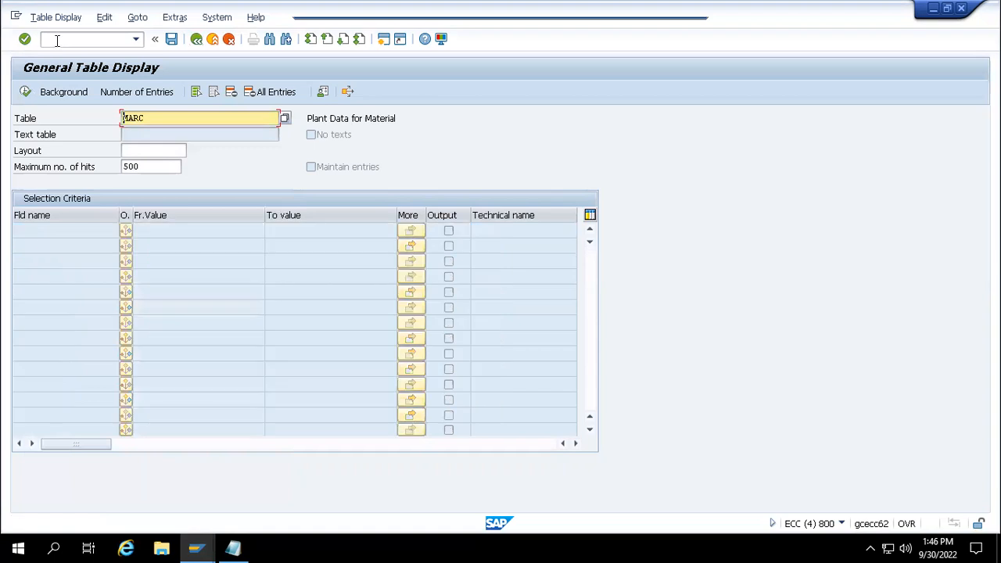
{"action": "type", "text": "n"}
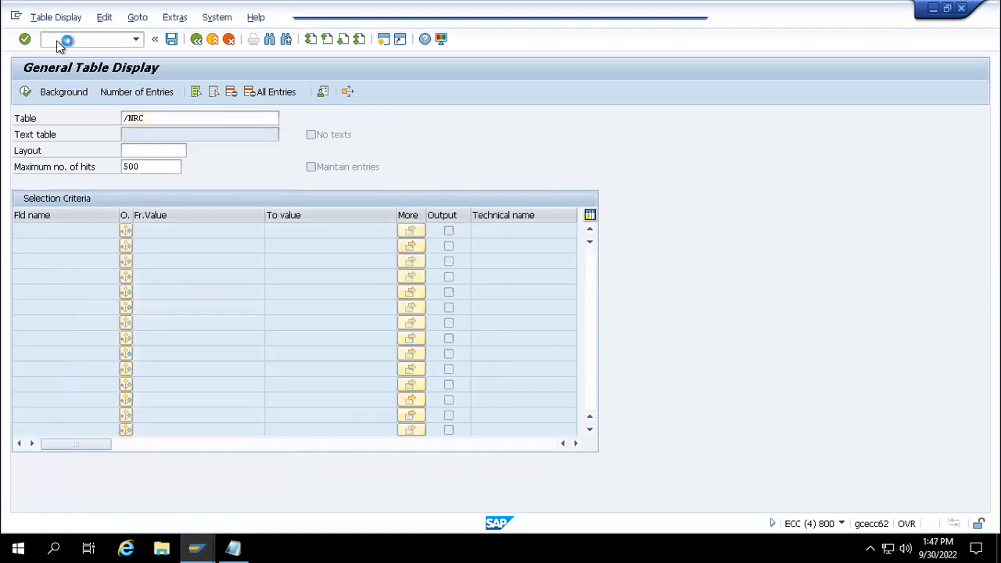
{"action": "key", "text": "Return"}
{"action": "mouse_move", "coordinate": [201, 542]}
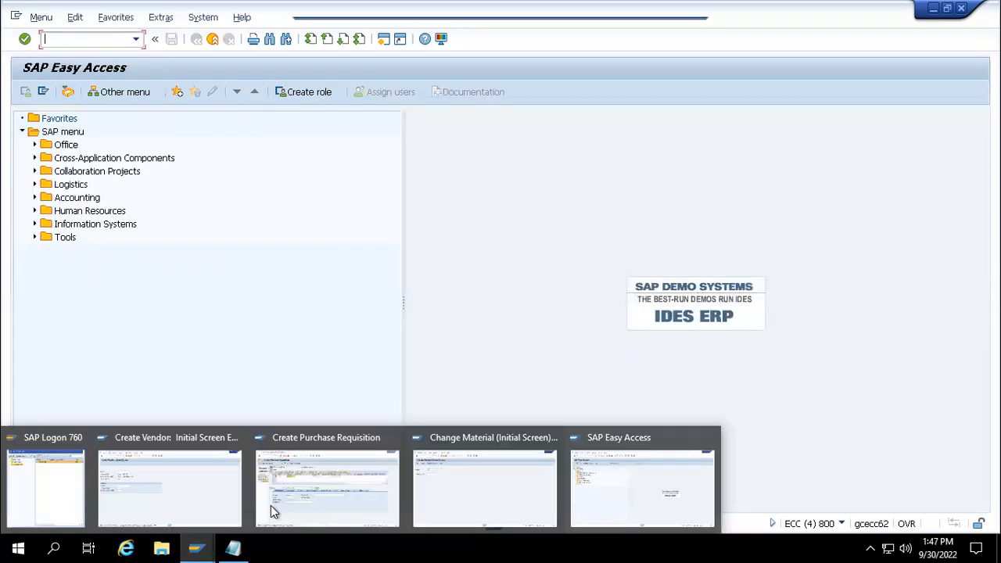
{"action": "mouse_move", "coordinate": [415, 492]}
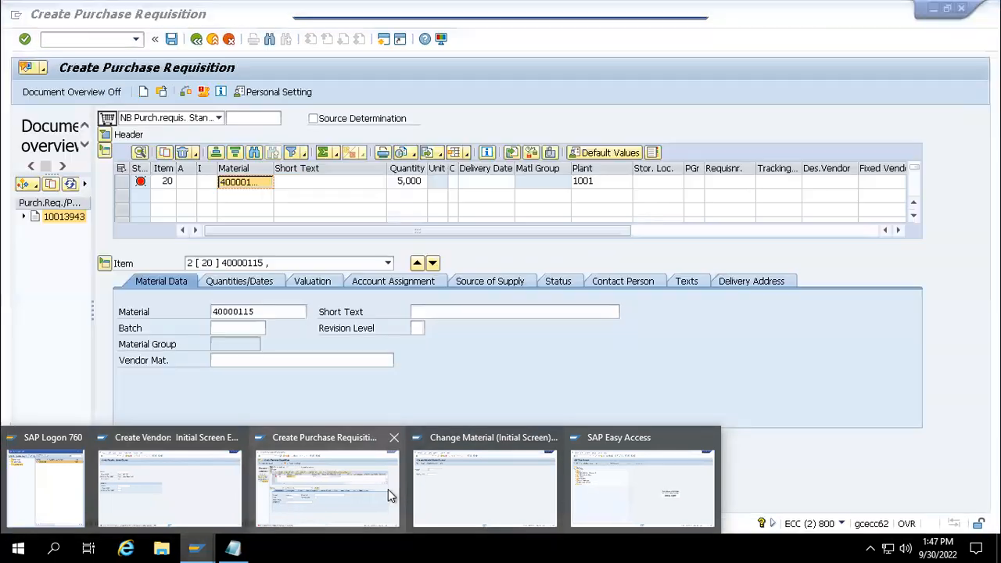
{"action": "left_click", "coordinate": [388, 489]}
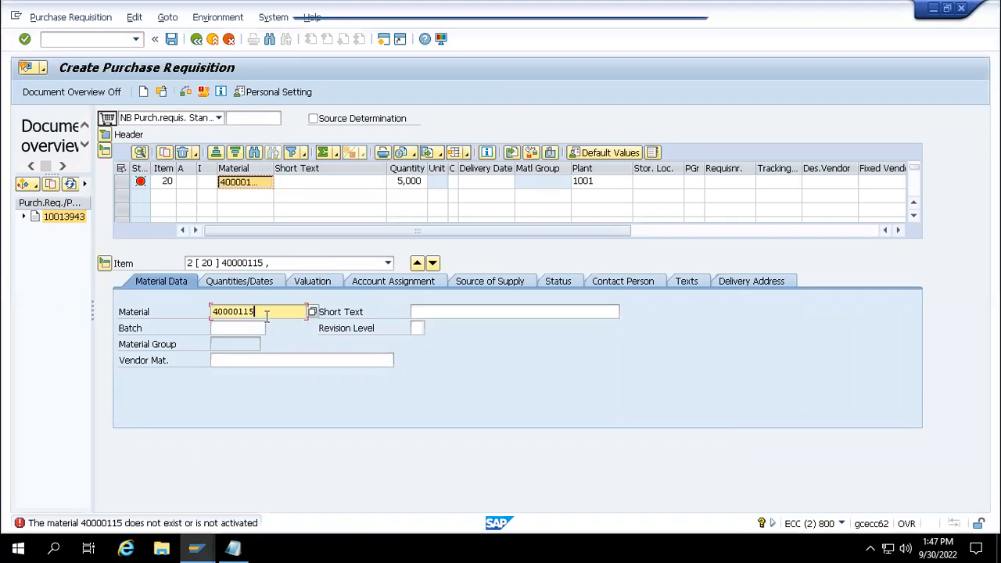
- Change item 20's material from 40000115 to 40000117
{"action": "key", "text": "BackSpace"}
{"action": "type", "text": "7"}
{"action": "key", "text": "Return"}
{"action": "left_click", "coordinate": [259, 184]}
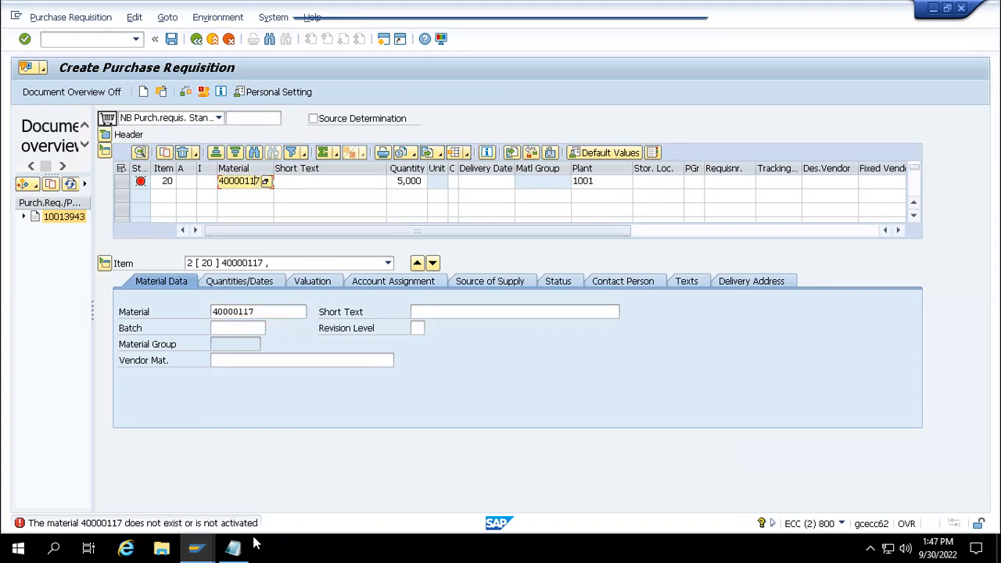
- Open the display screen for material 40000117, then go back to the requisition
{"action": "left_click", "coordinate": [242, 496]}
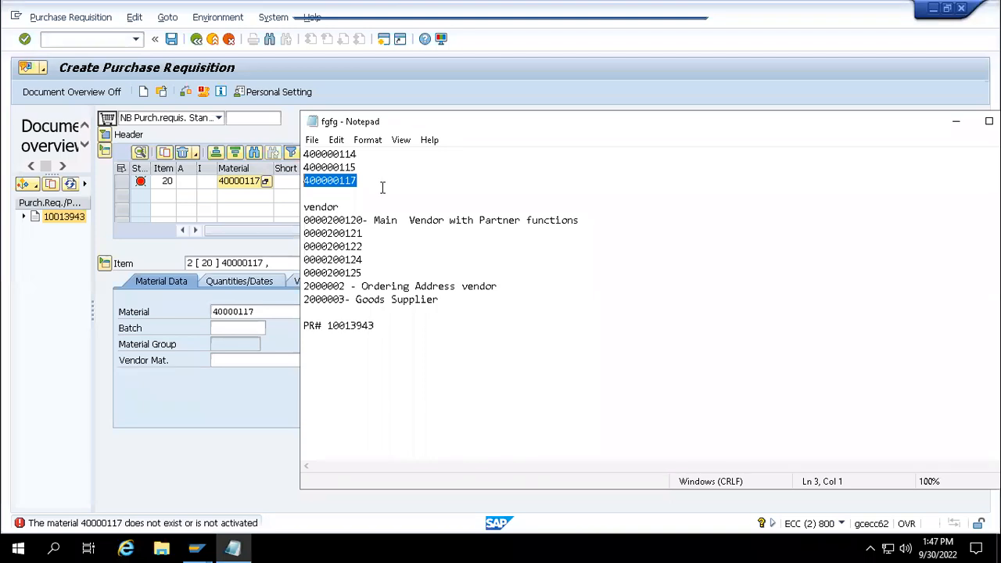
{"action": "left_click", "coordinate": [240, 181]}
{"action": "double_click", "coordinate": [240, 181]}
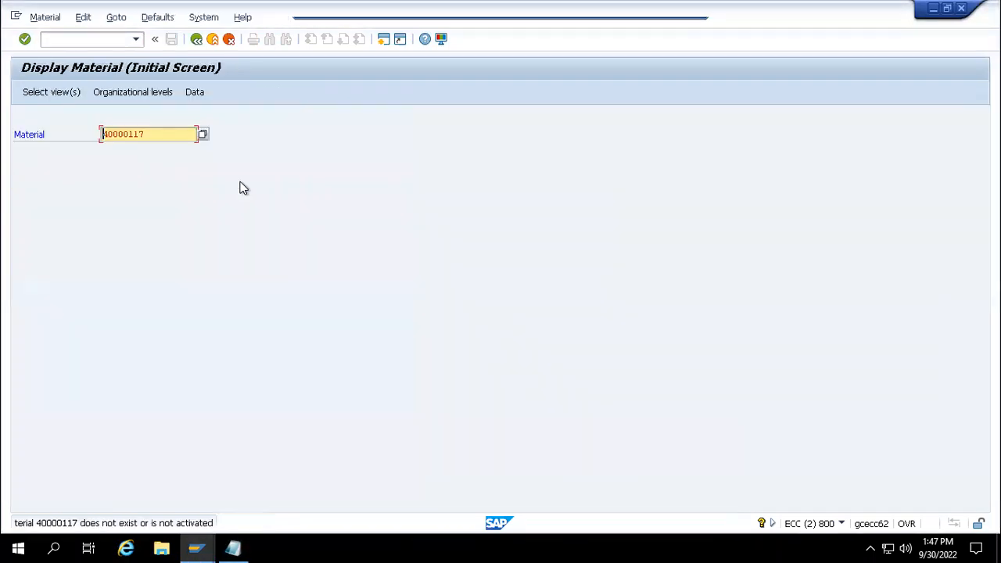
{"action": "mouse_move", "coordinate": [196, 547]}
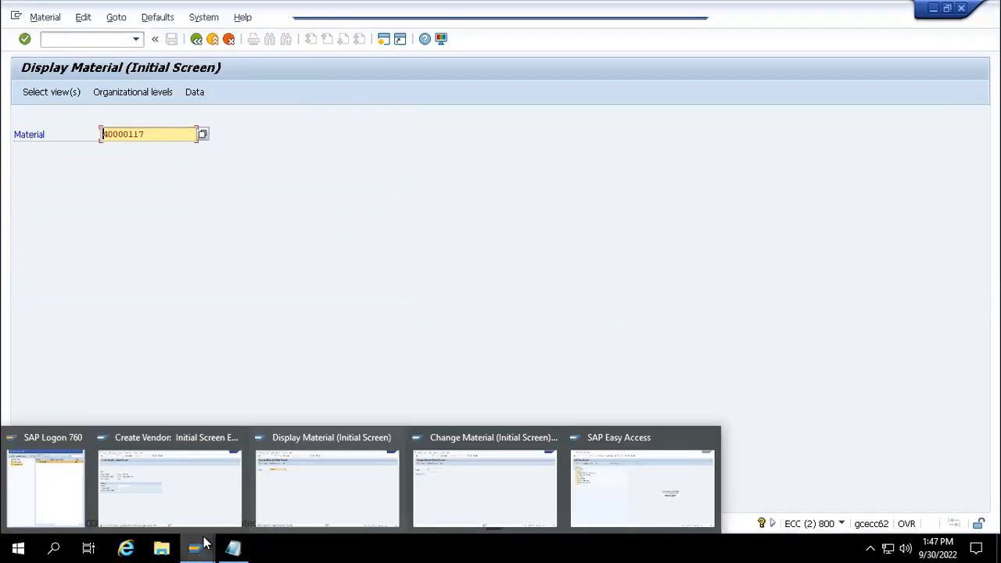
{"action": "left_click", "coordinate": [309, 476]}
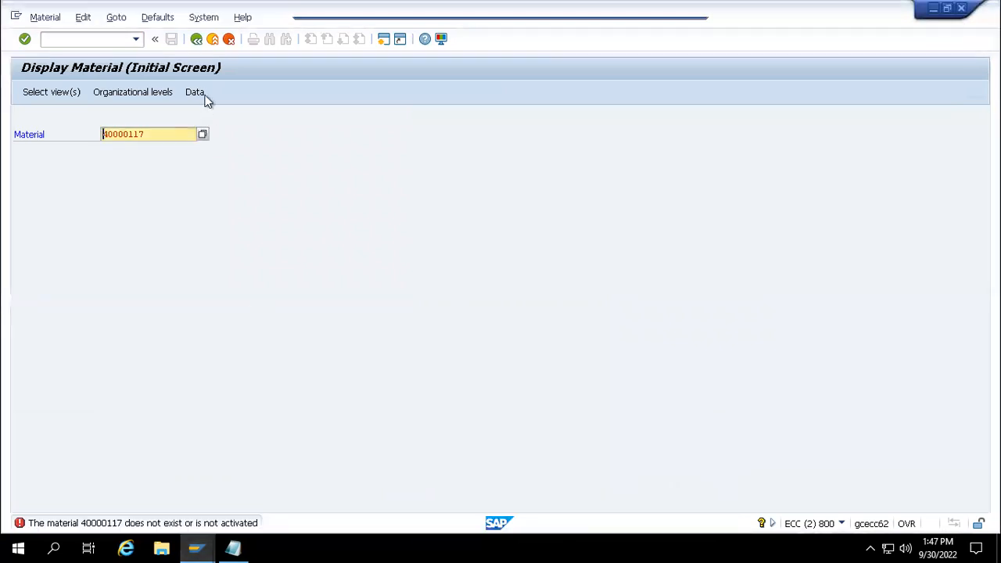
{"action": "left_click", "coordinate": [197, 39]}
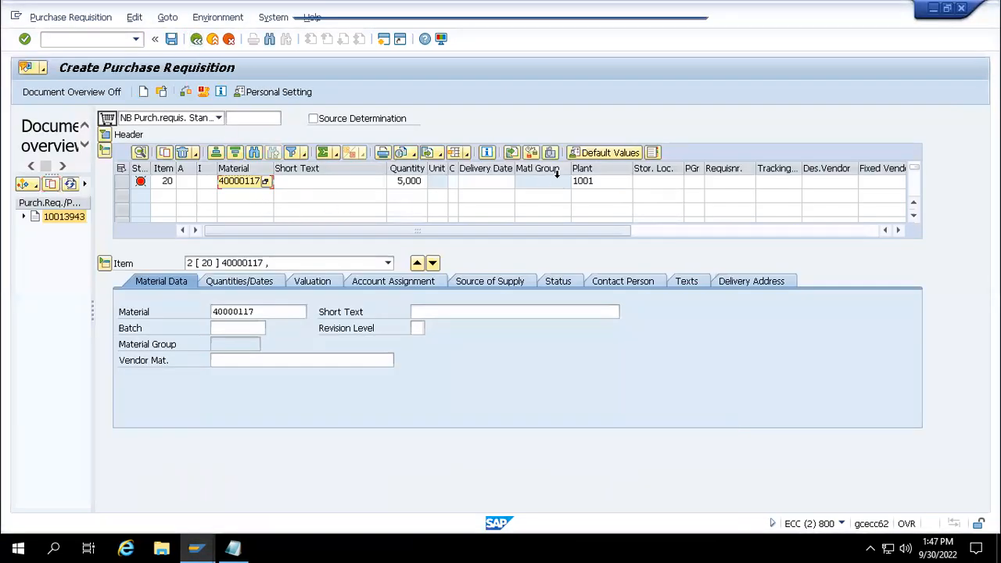
- Change item 20's plant from 1001 to 1000
{"action": "left_click", "coordinate": [600, 181]}
{"action": "key", "text": "BackSpace"}
{"action": "type", "text": "0"}
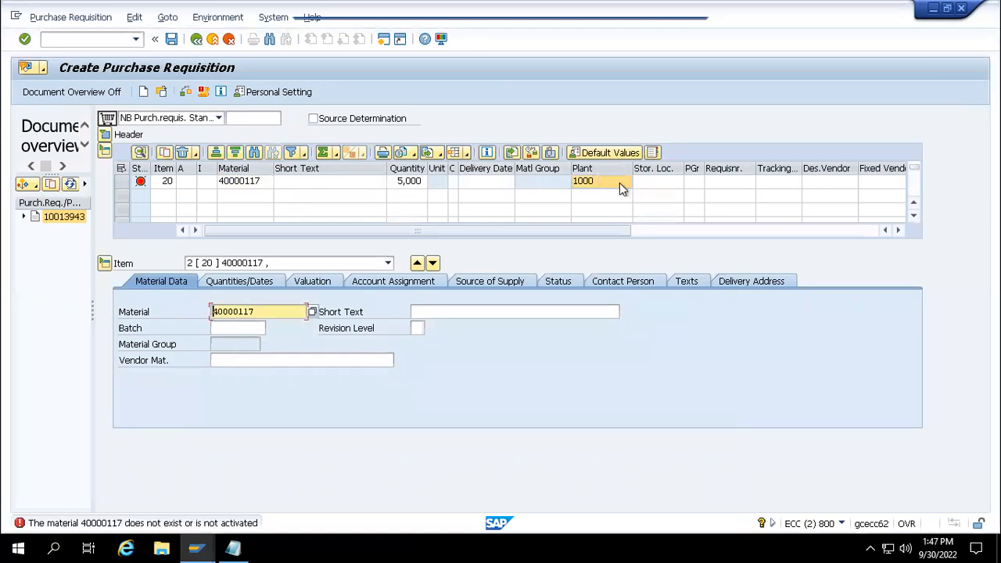
{"action": "left_click", "coordinate": [916, 203]}
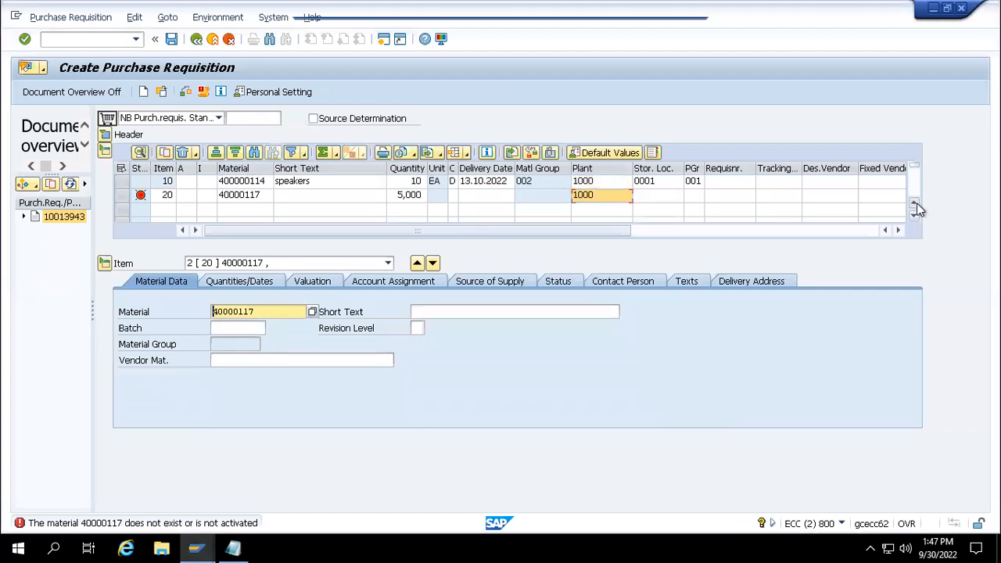
- Replace item 20's material number with 400000117
{"action": "left_click", "coordinate": [264, 196]}
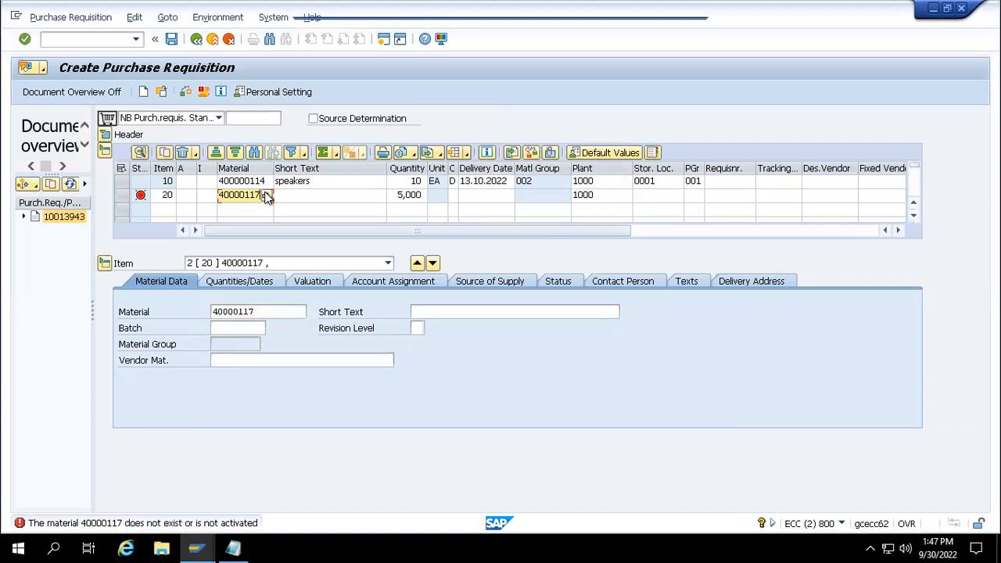
{"action": "key", "text": "BackSpace"}
{"action": "key", "text": "BackSpace"}
{"action": "key", "text": "BackSpace"}
{"action": "key", "text": "BackSpace"}
{"action": "key", "text": "BackSpace"}
{"action": "key", "text": "BackSpace"}
{"action": "key", "text": "BackSpace"}
{"action": "key", "text": "BackSpace"}
{"action": "type", "text": "400000117"}
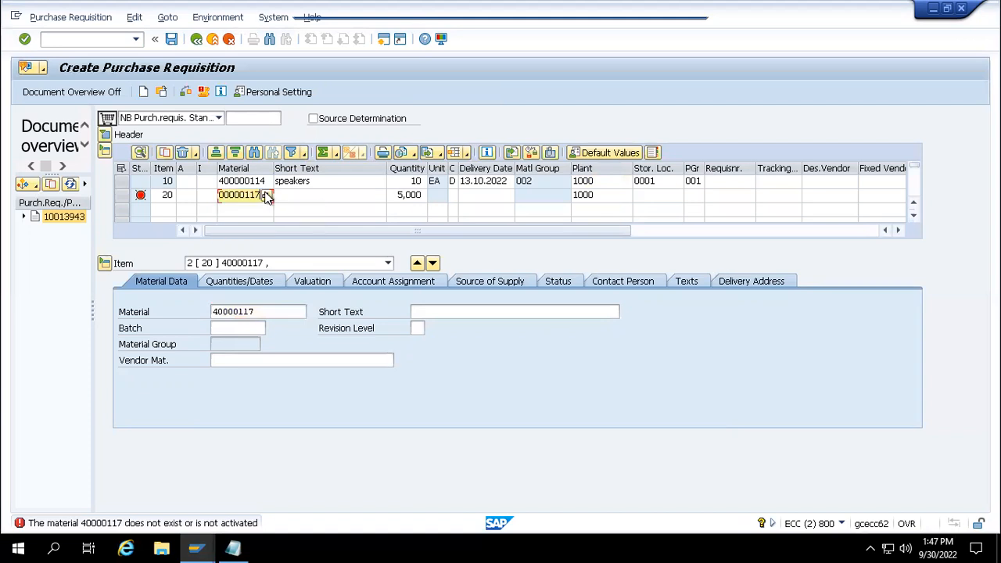